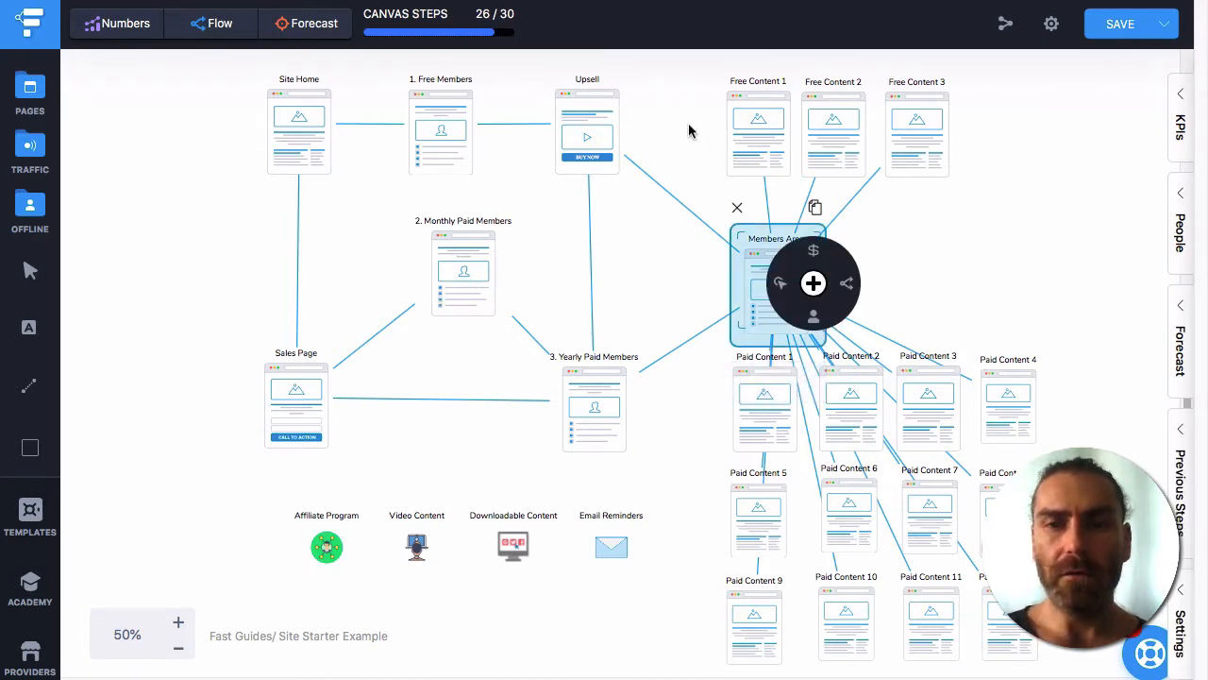
# Select the Free Content and Paid Content page groups, then the member and Upsell pages.
pyautogui.moveTo(1044, 161); pyautogui.dragTo(1044, 163)
pyautogui.moveTo(675, 419); pyautogui.dragTo(1063, 675)
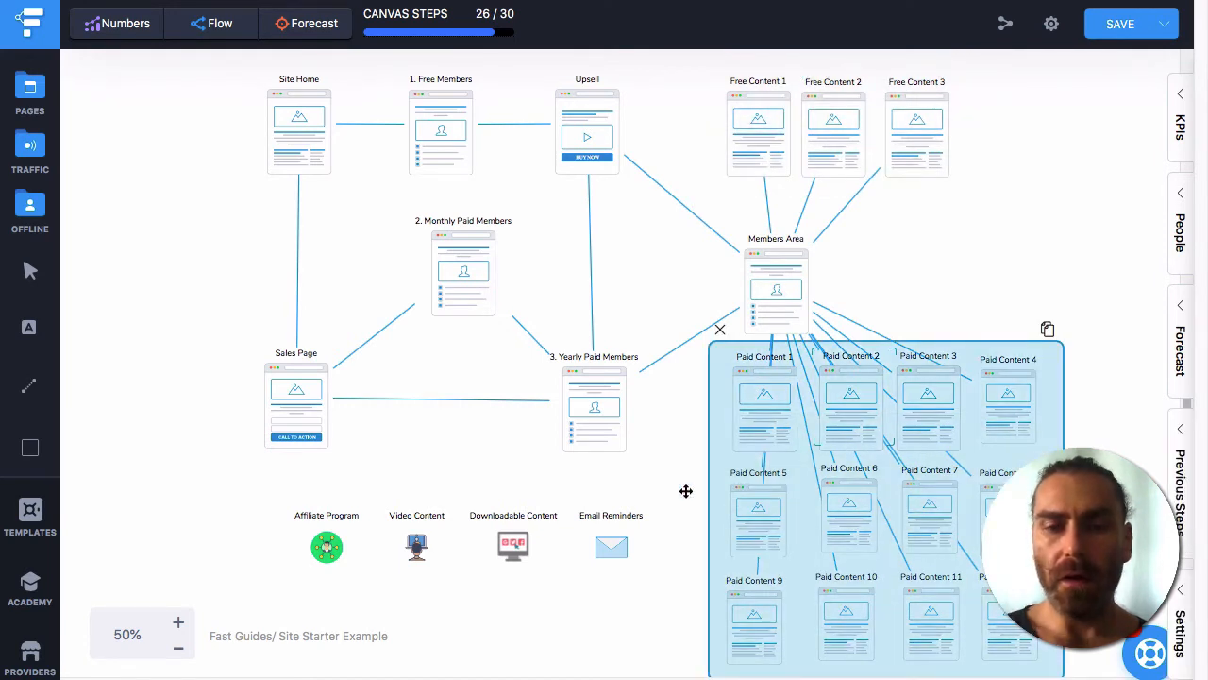
pyautogui.click(438, 106)
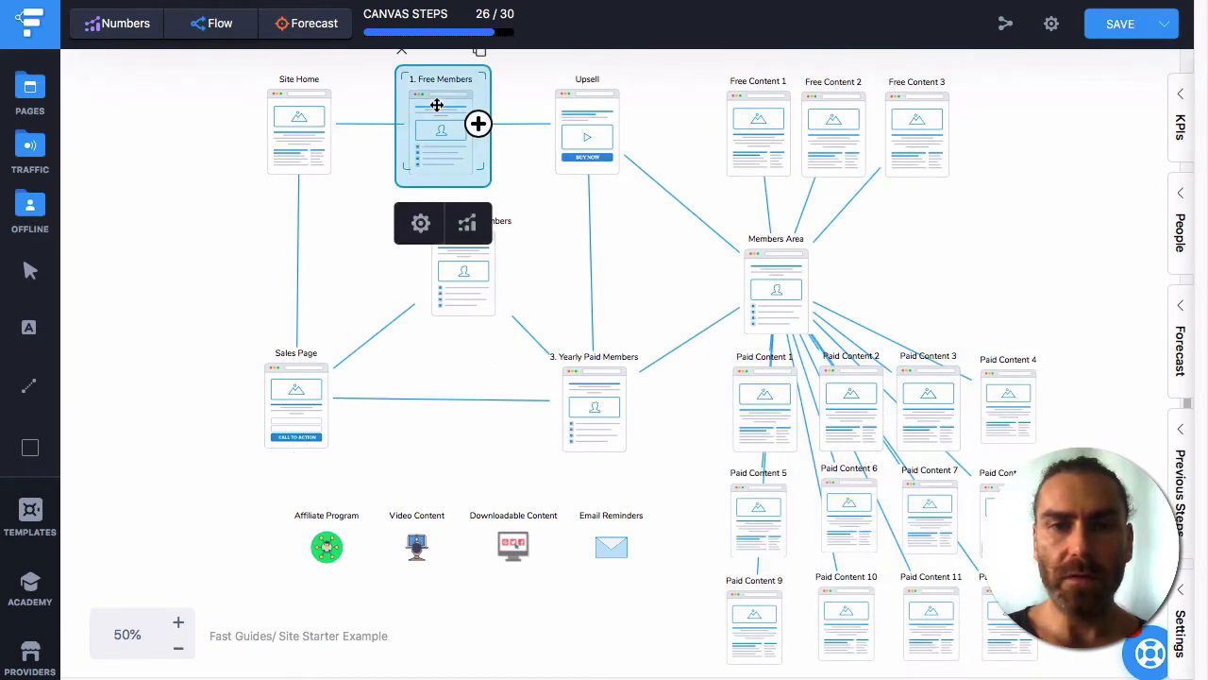
pyautogui.click(458, 266)
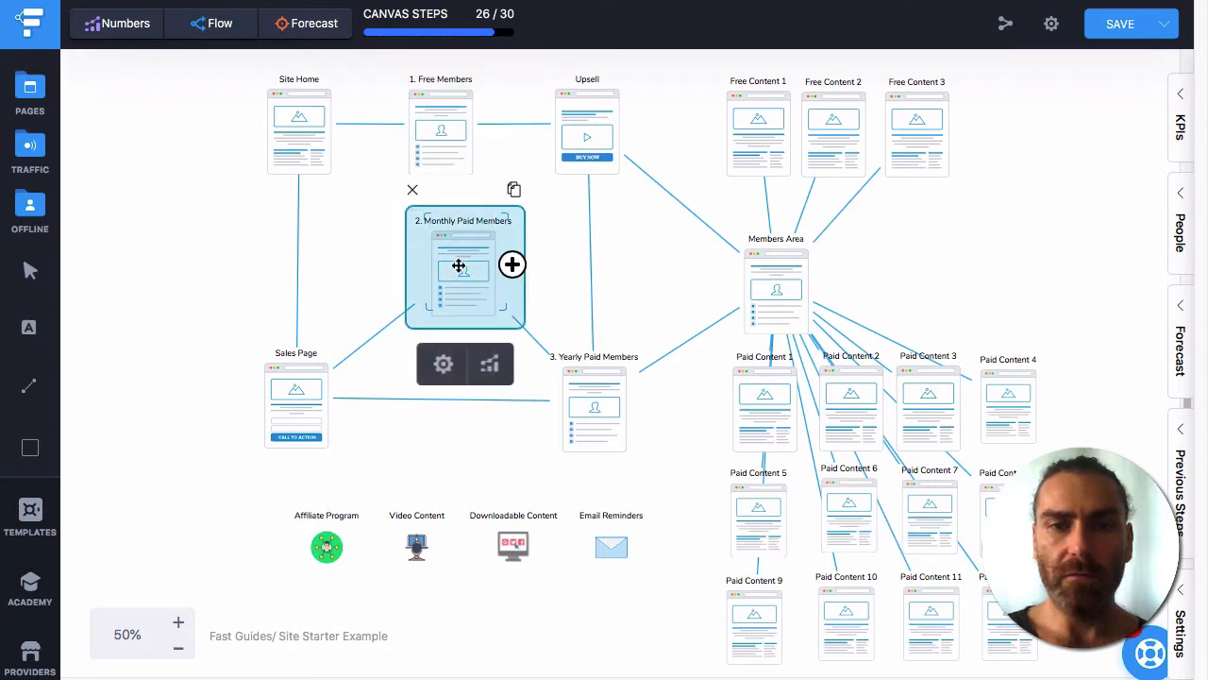
pyautogui.click(589, 413)
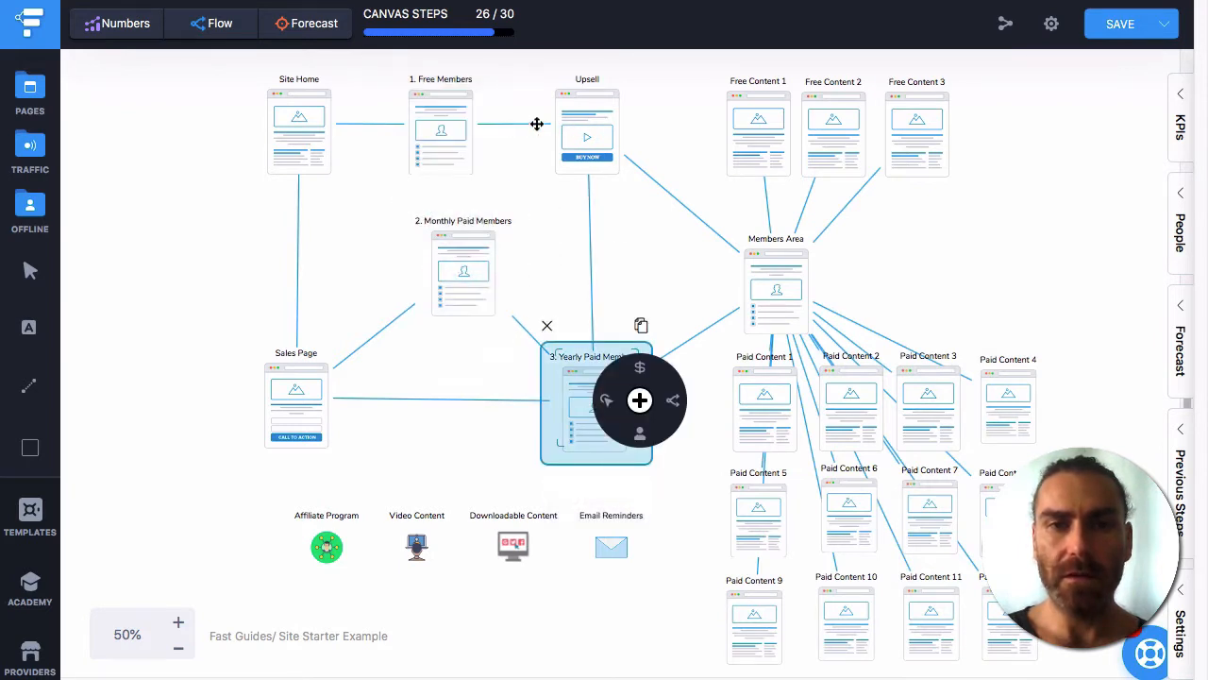
pyautogui.click(548, 81)
pyautogui.click(595, 112)
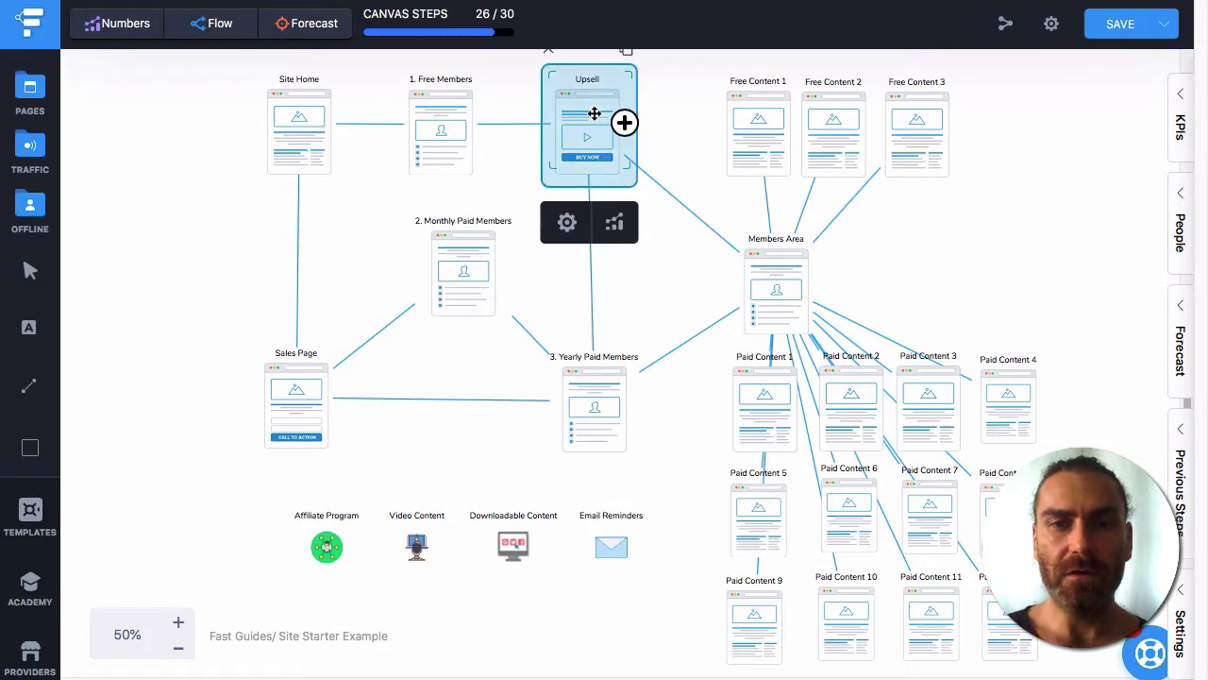
# Re-select the Free, Monthly and Yearly member pages, Site Home, Sales Page and offline icons.
pyautogui.click(426, 115)
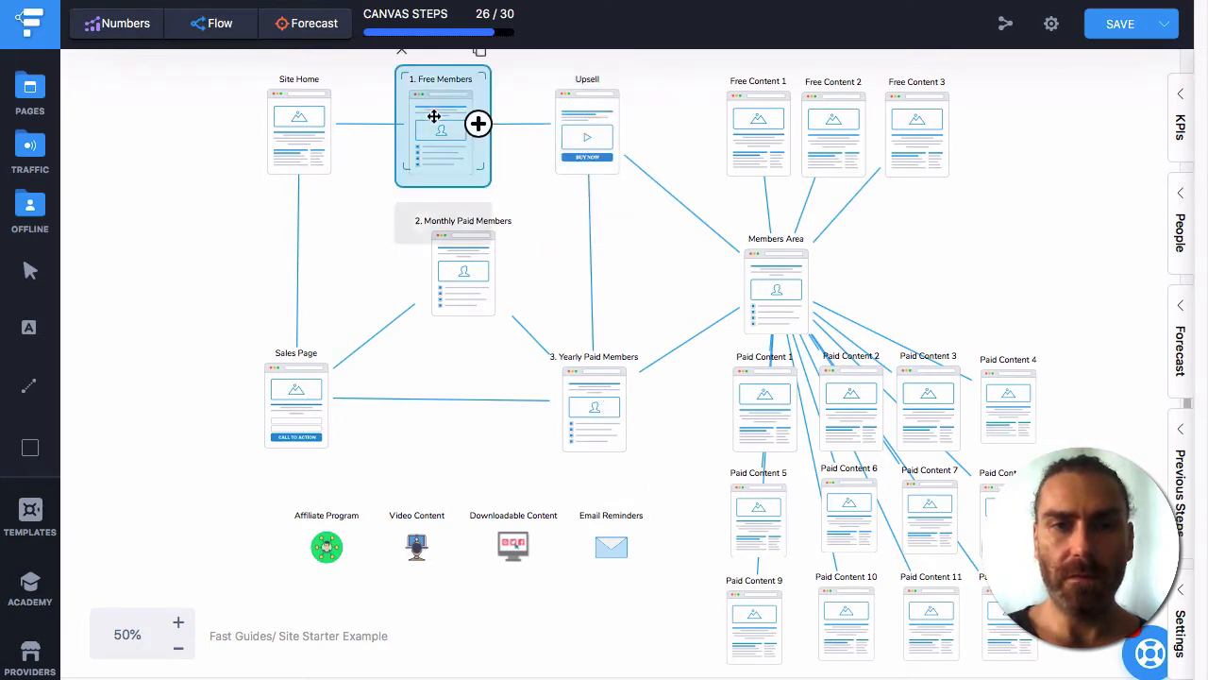
pyautogui.click(607, 404)
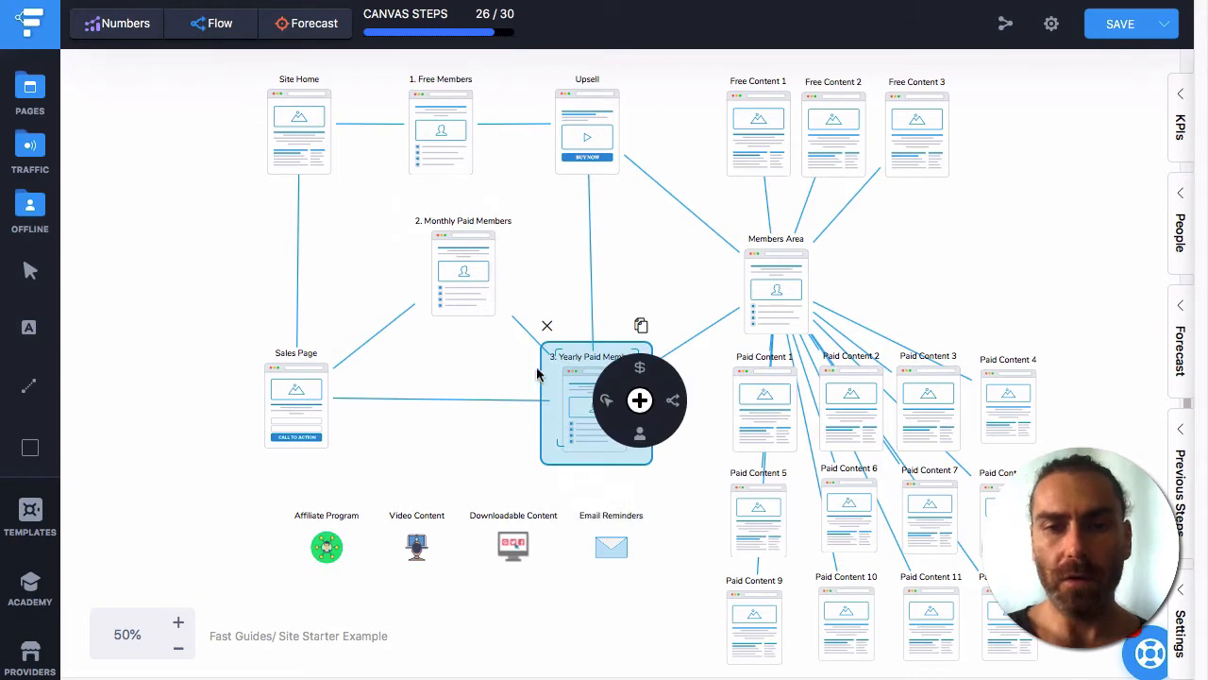
pyautogui.click(658, 256)
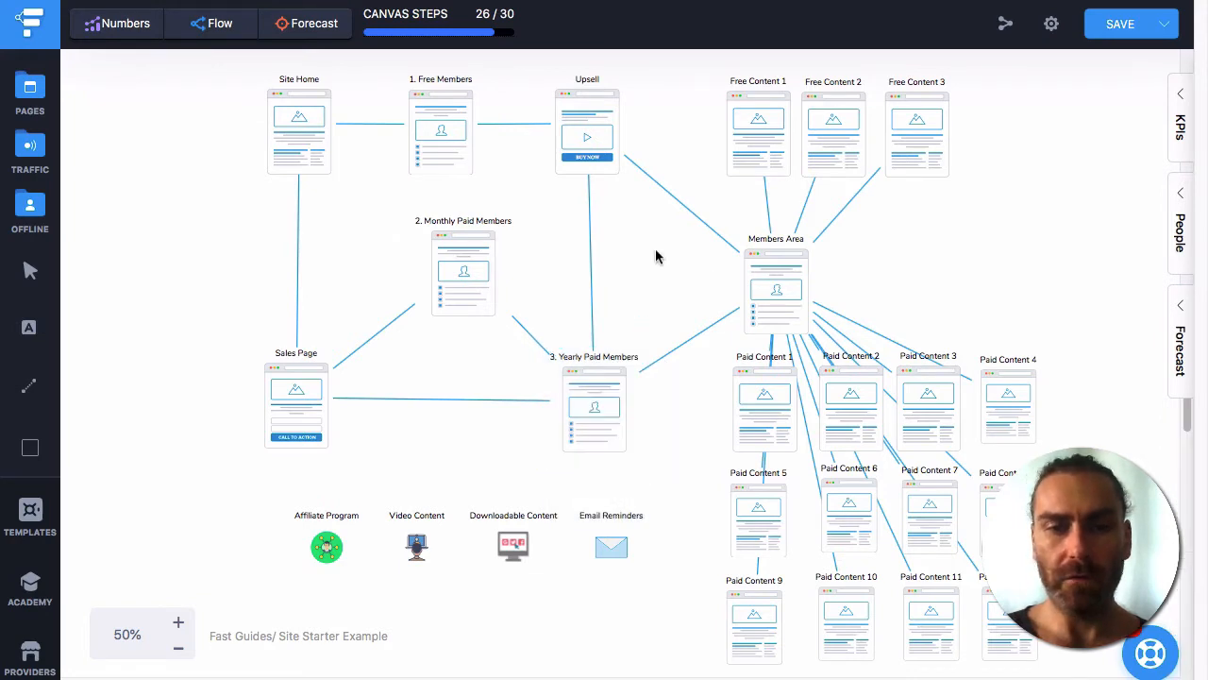
pyautogui.click(462, 254)
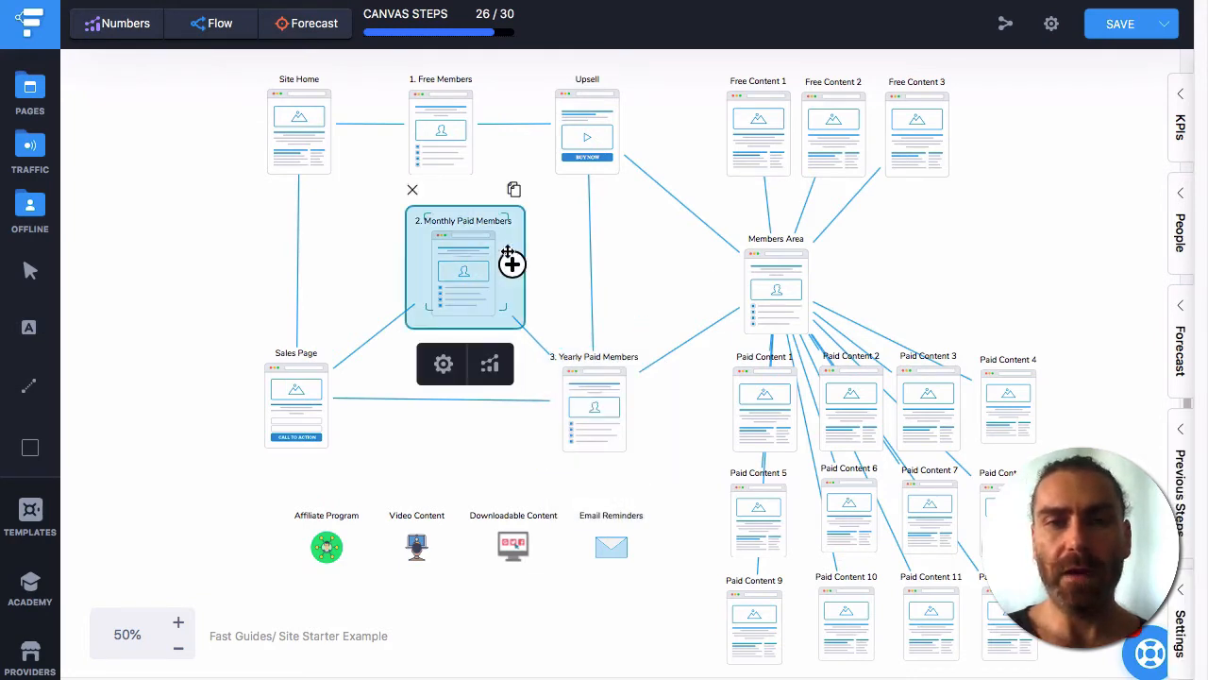
pyautogui.click(606, 405)
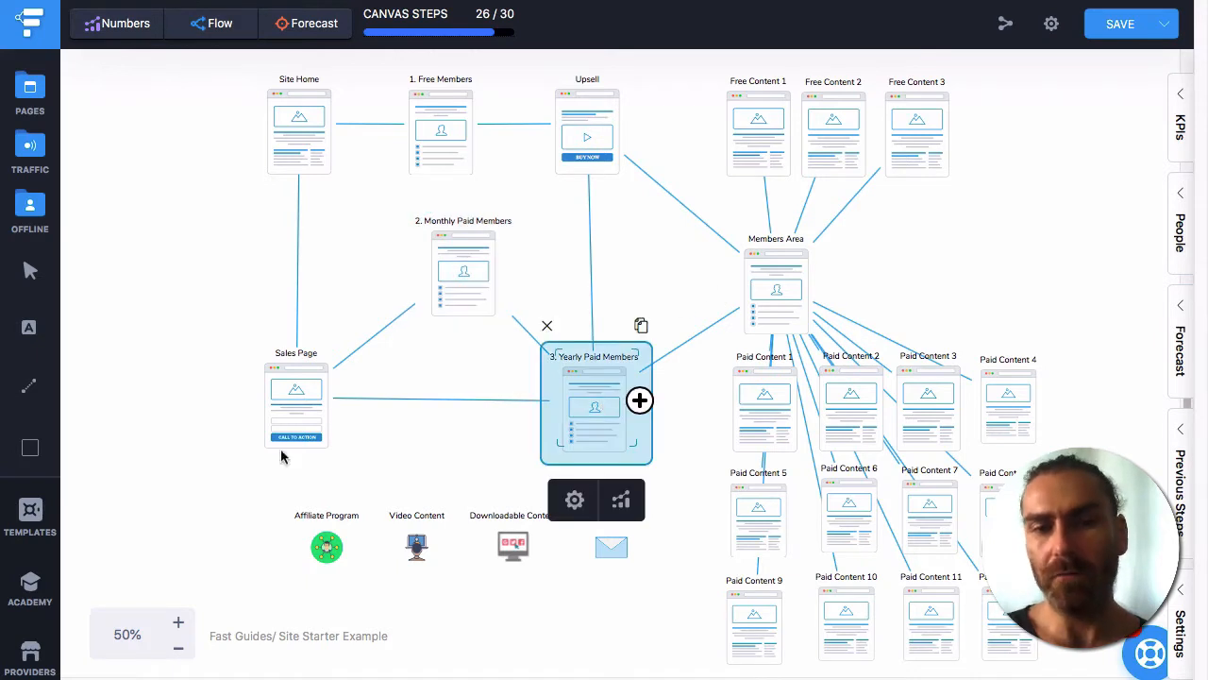
pyautogui.click(300, 130)
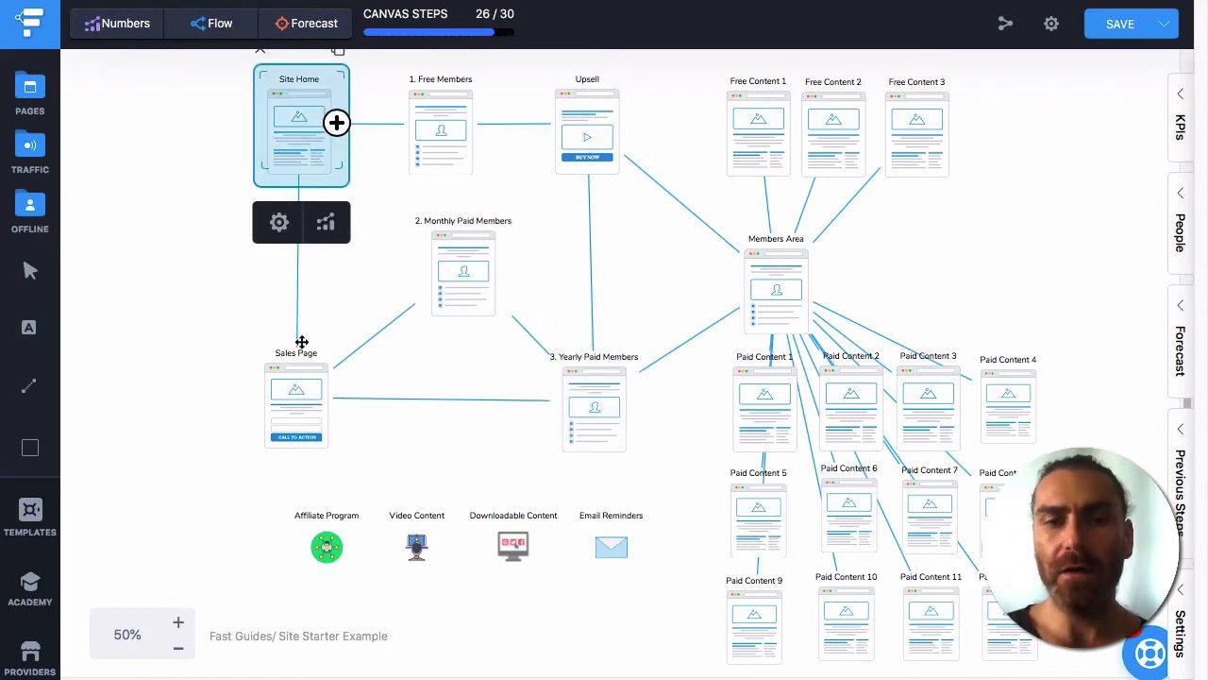
pyautogui.click(288, 403)
pyautogui.moveTo(202, 541); pyautogui.dragTo(673, 542)
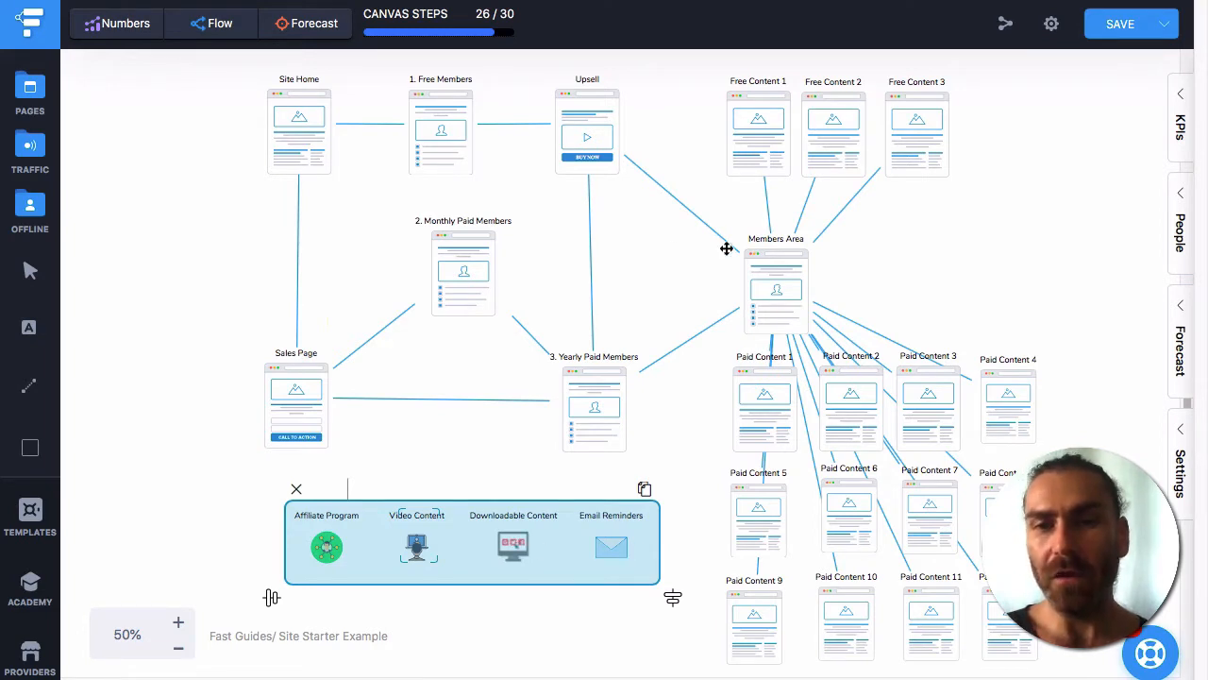
pyautogui.click(645, 250)
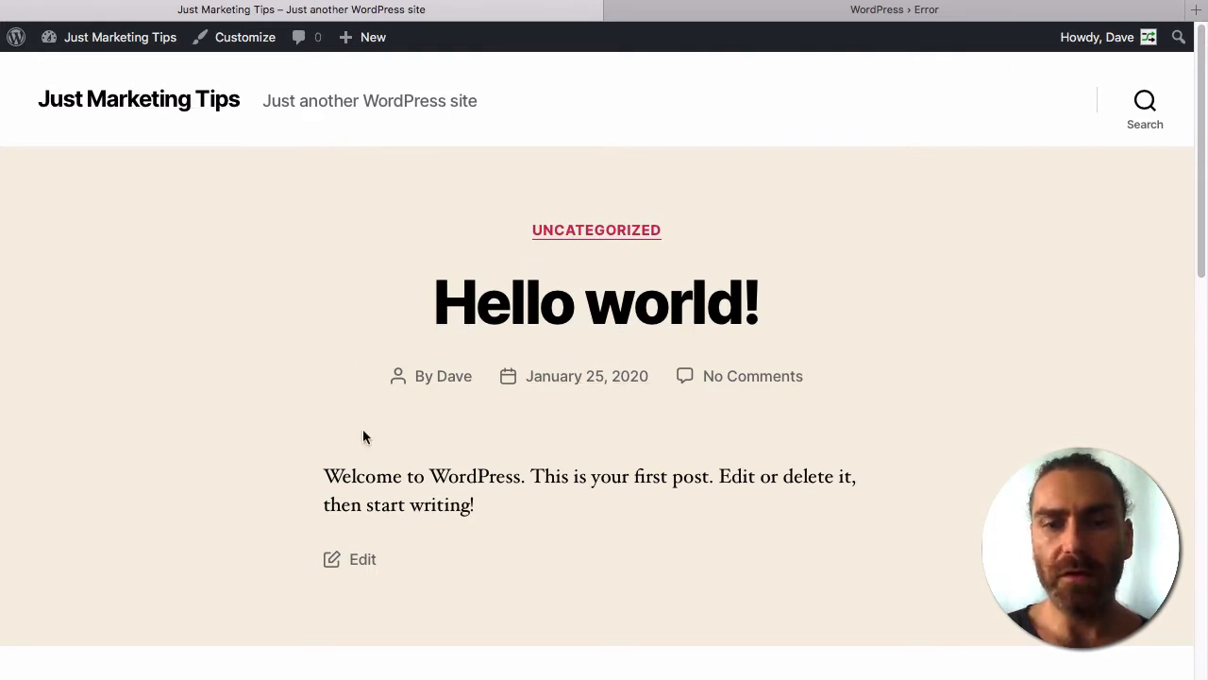
# Search the plugin directory for 'fastflow', then install and activate the Fast Flow plugin.
pyautogui.moveTo(88, 40)
pyautogui.click(77, 70)
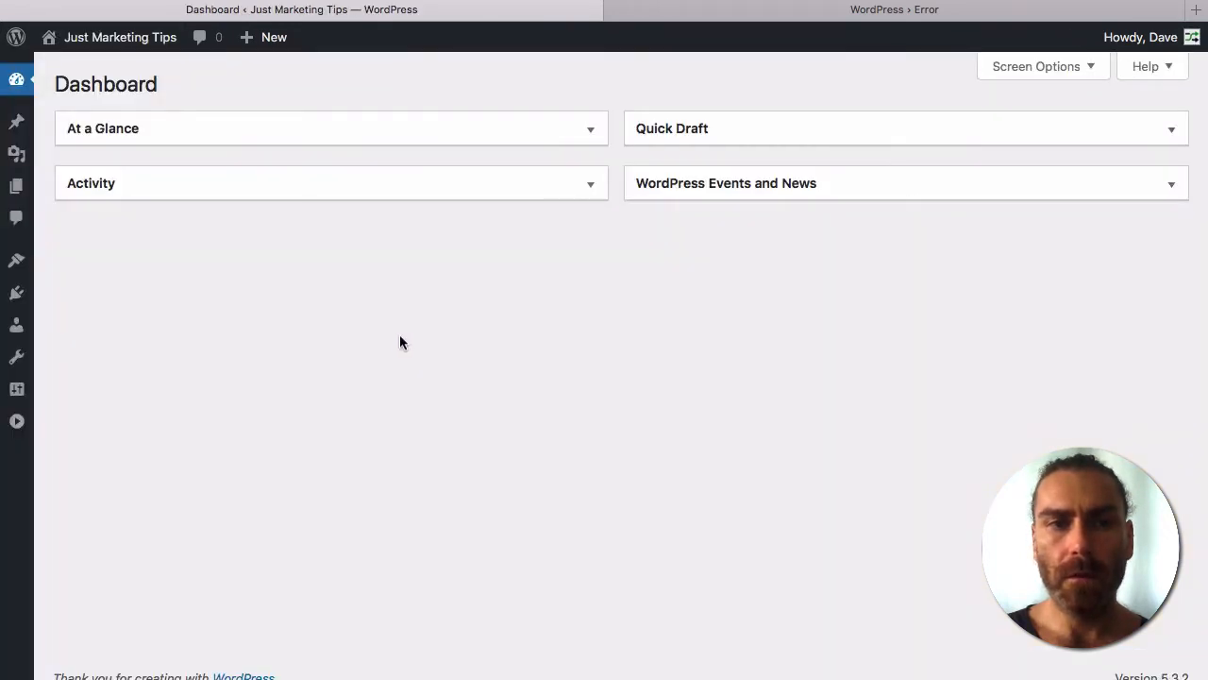
pyautogui.moveTo(16, 294)
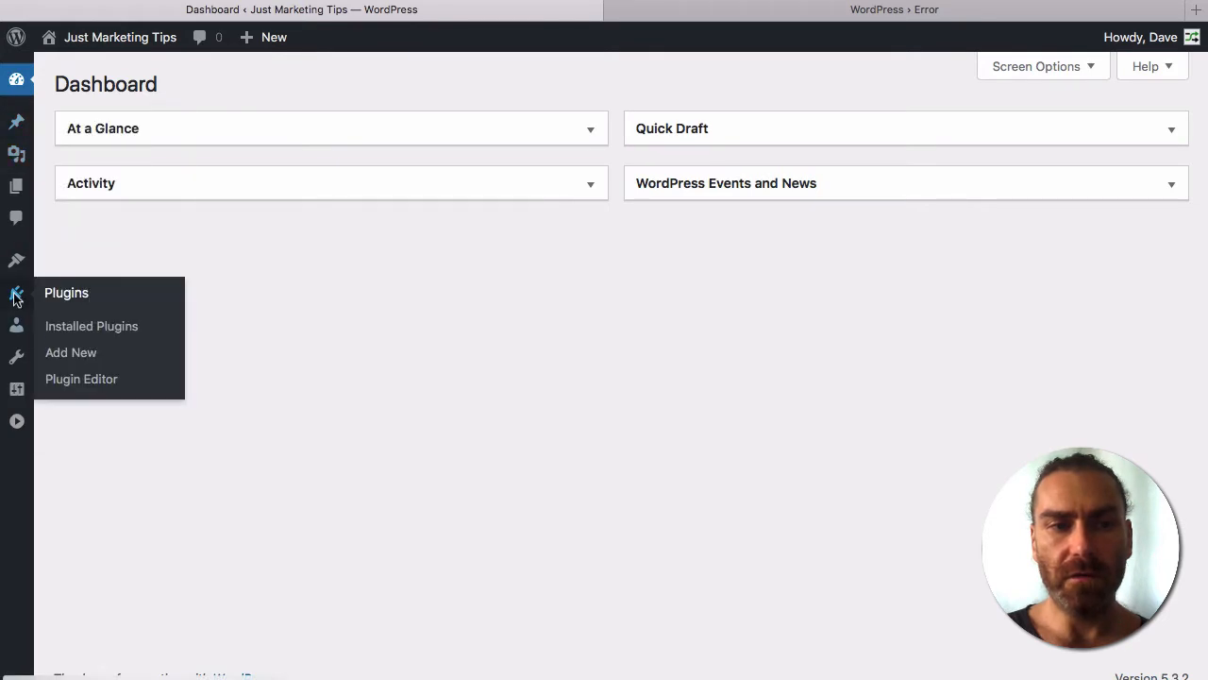
pyautogui.click(68, 326)
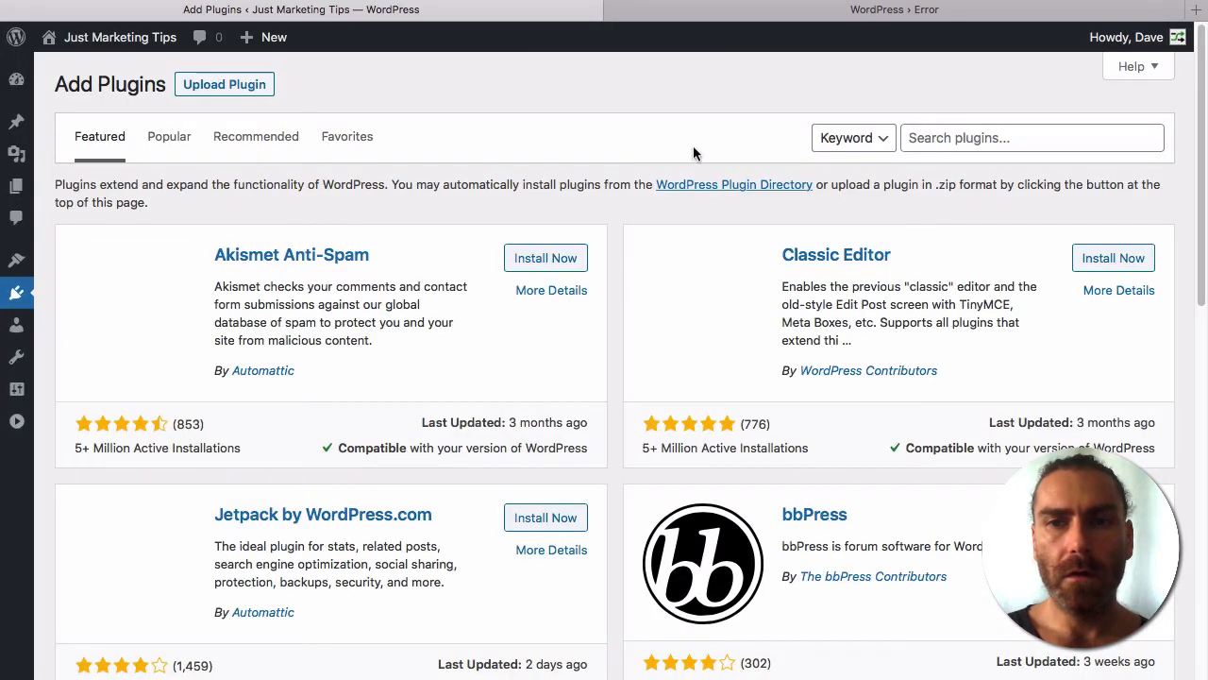
pyautogui.click(979, 140)
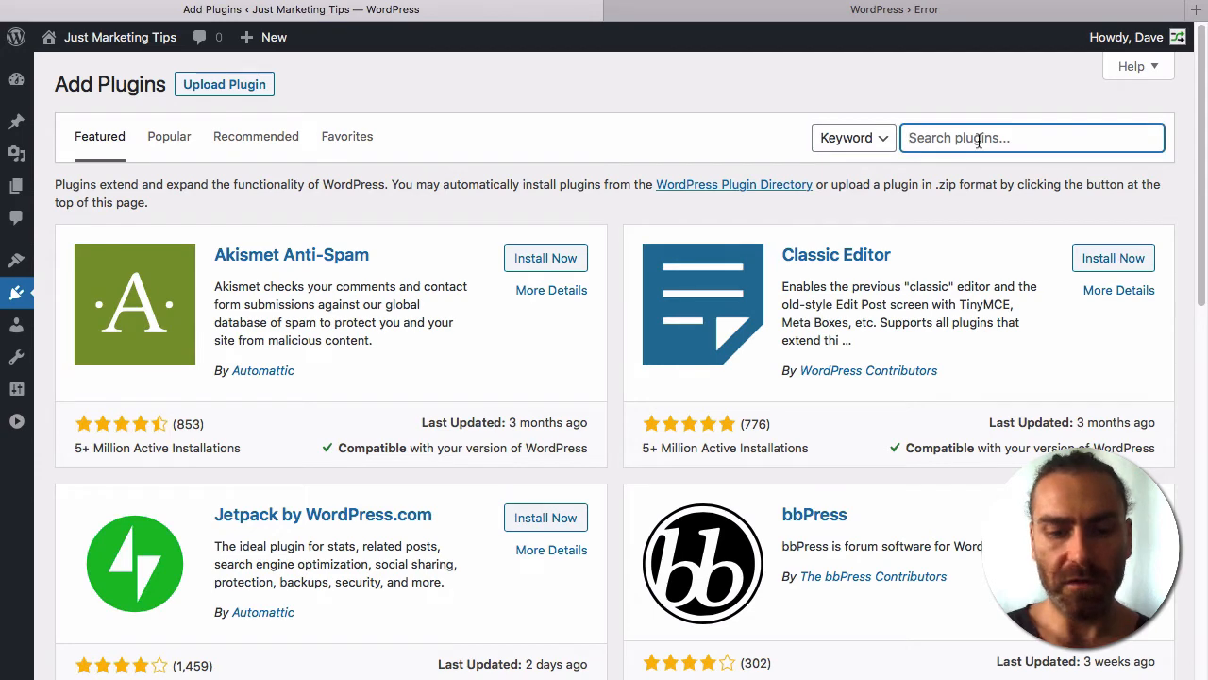
pyautogui.write('fastflow')
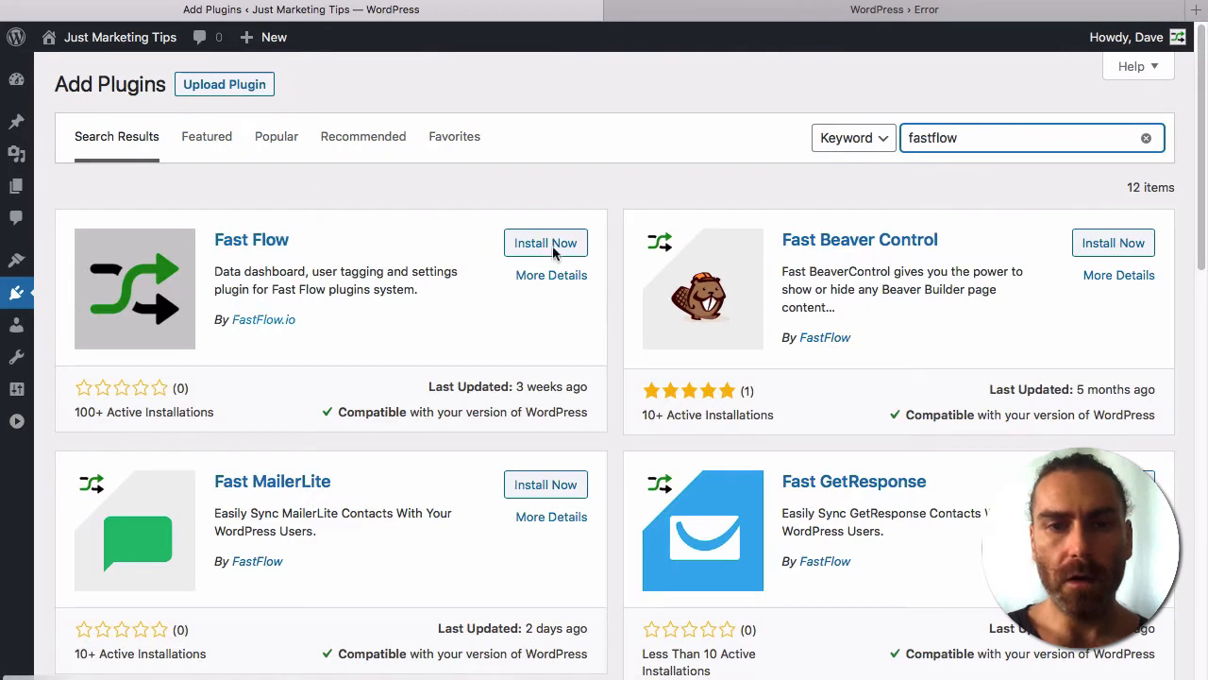
pyautogui.click(548, 244)
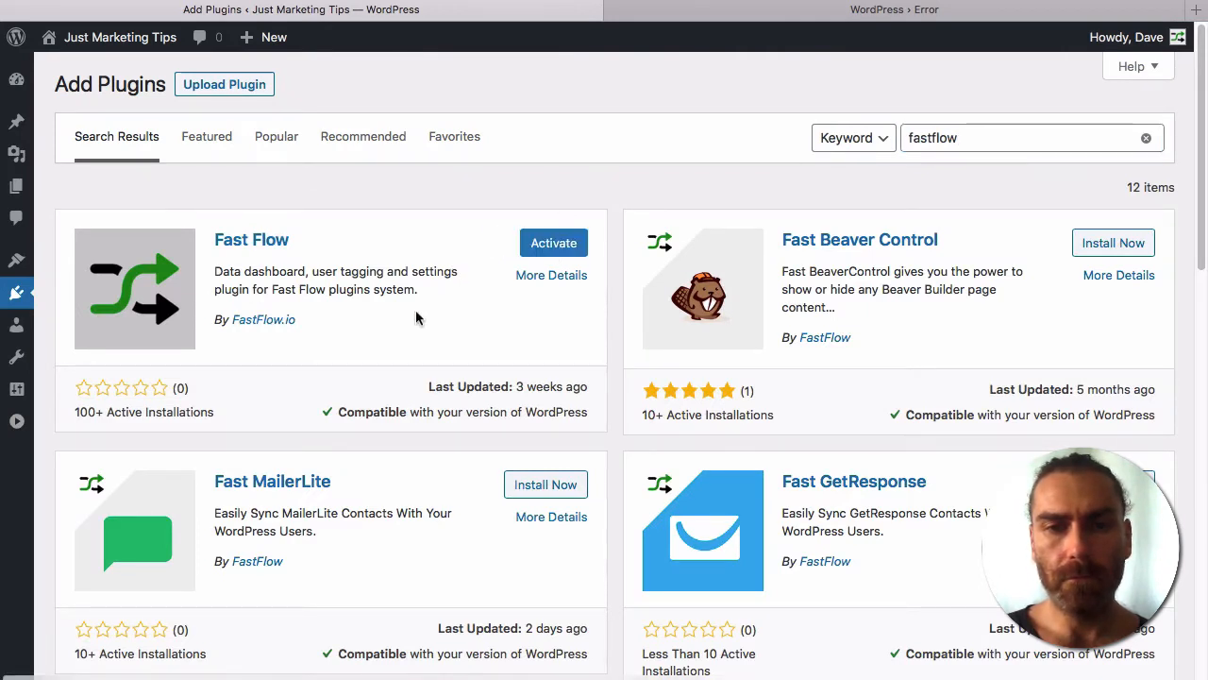
pyautogui.click(554, 244)
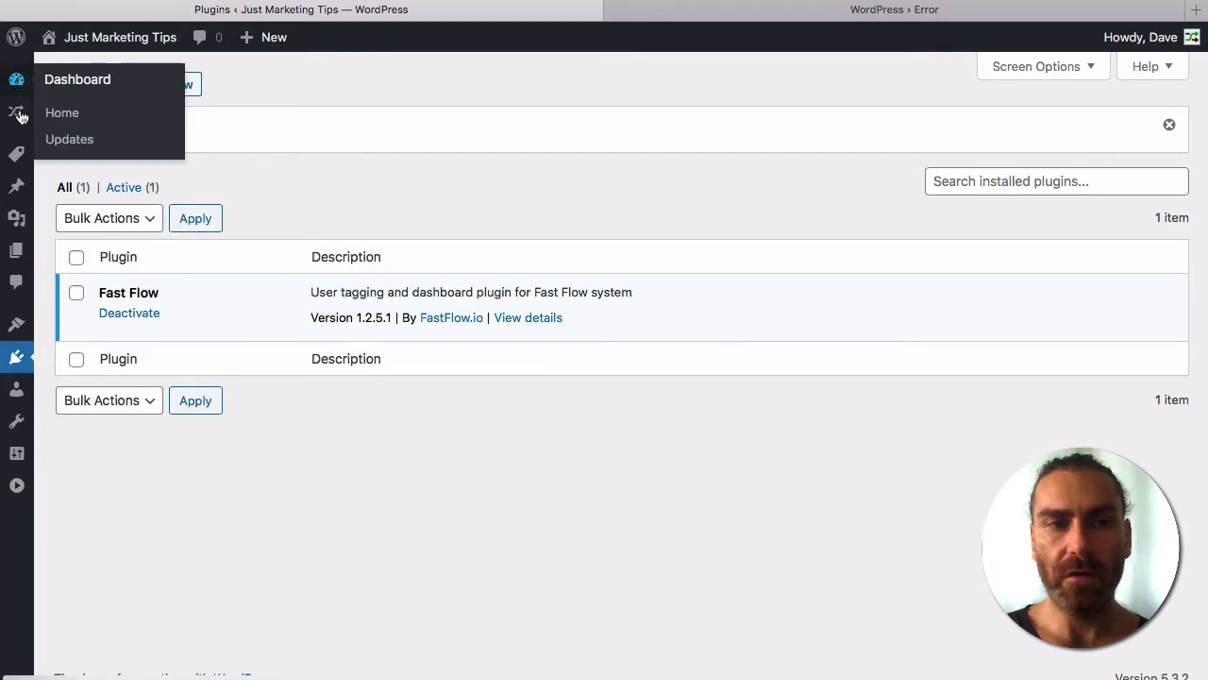
# Open the Fast Flow License page from the admin sidebar's Fast Flow menu.
pyautogui.moveTo(19, 156)
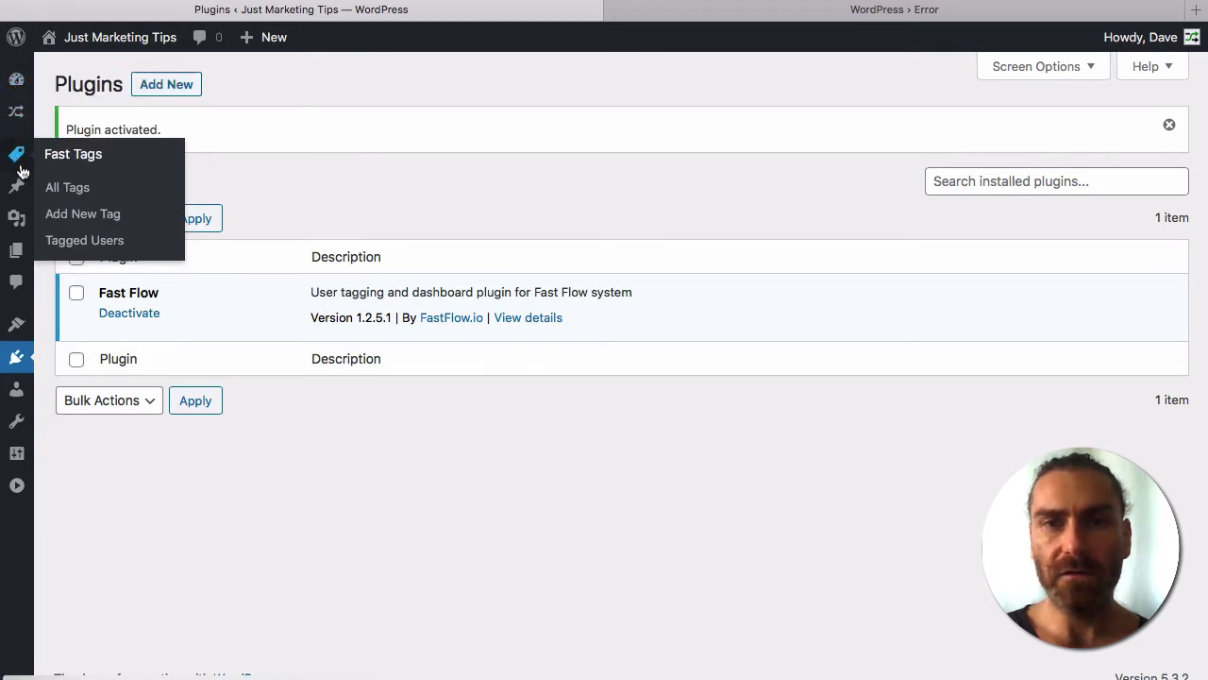
pyautogui.moveTo(15, 118)
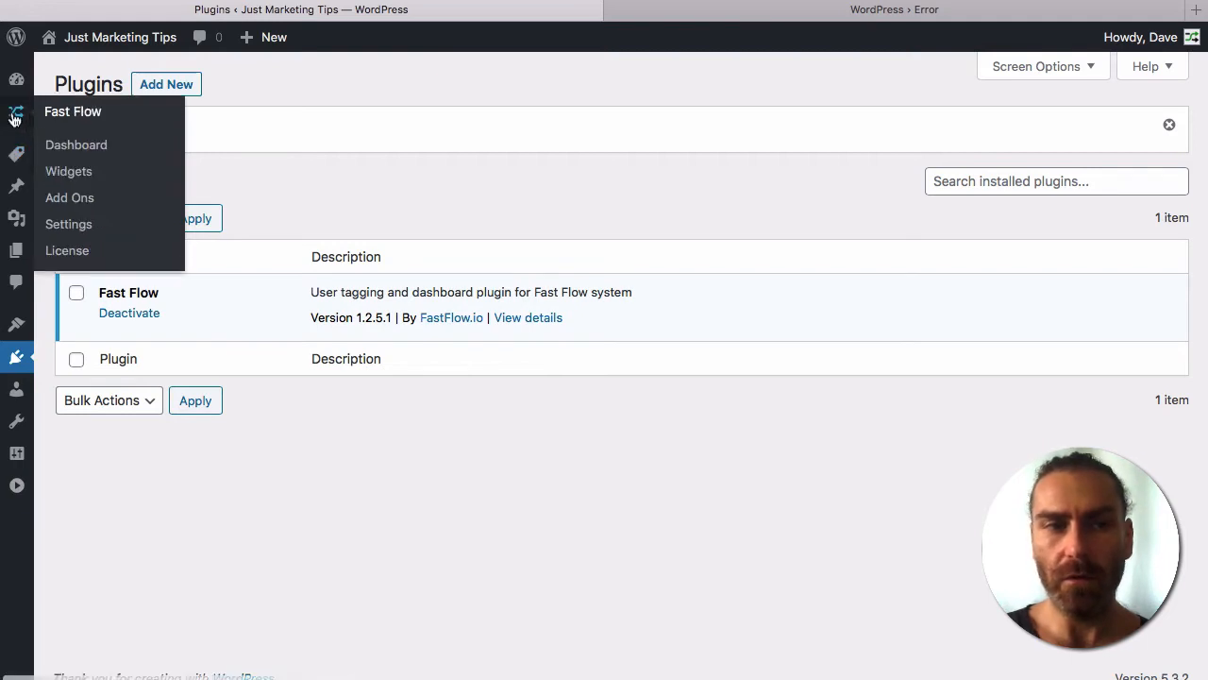
pyautogui.click(67, 249)
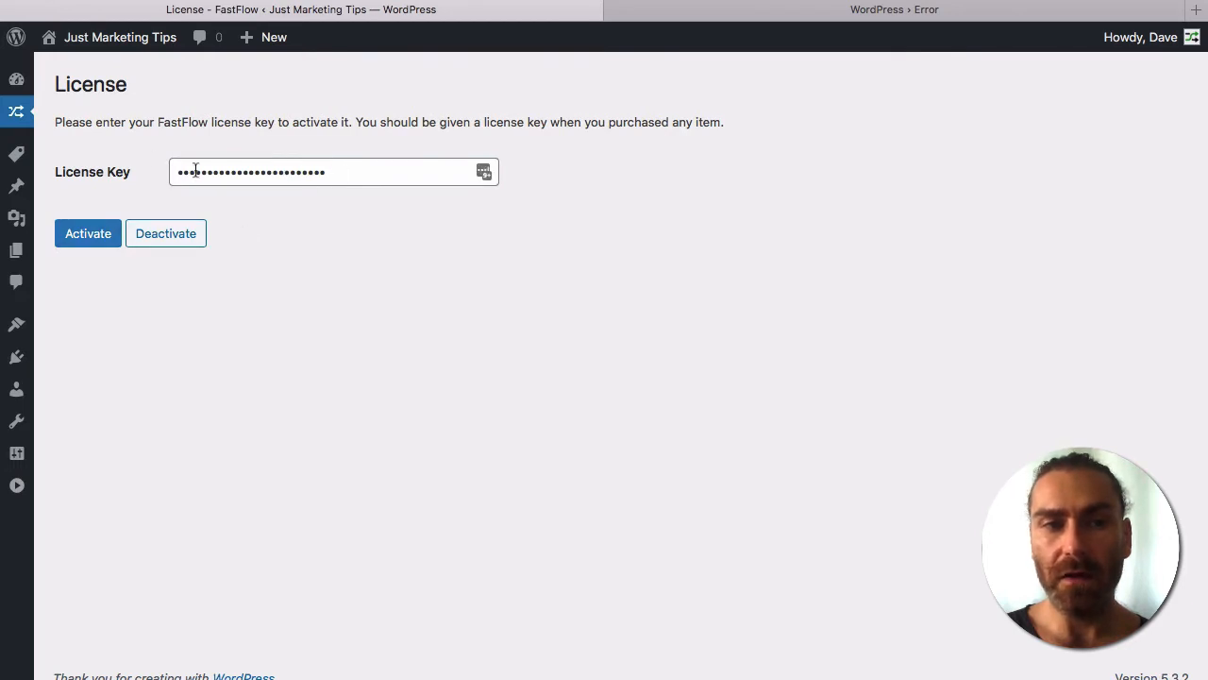
# Install and activate the Fast Member add-on on the Fast Flow Add Ons page.
pyautogui.moveTo(11, 113)
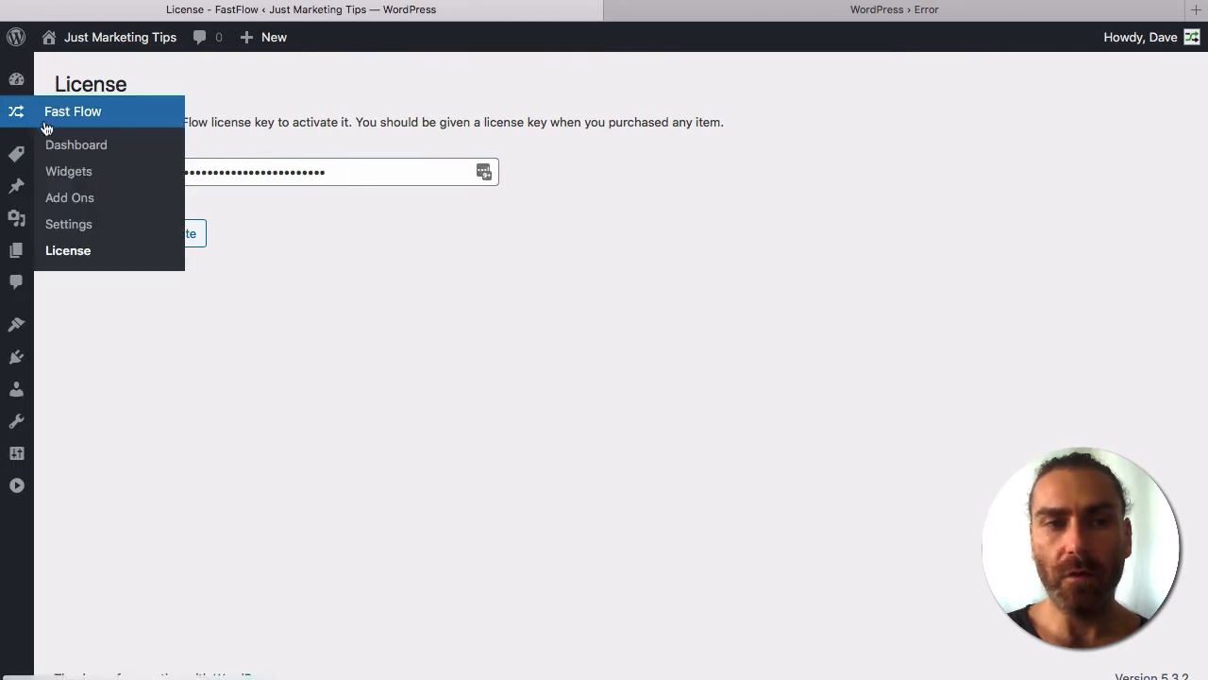
pyautogui.click(66, 200)
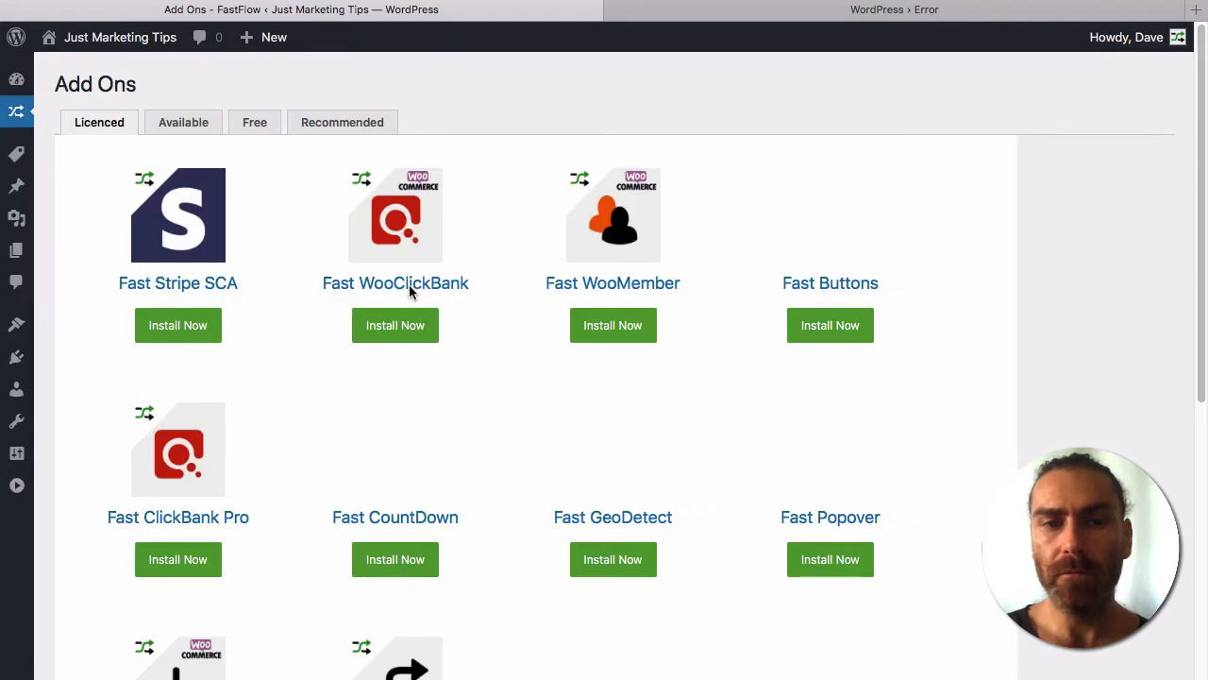
pyautogui.scroll(-8, 211, 248)
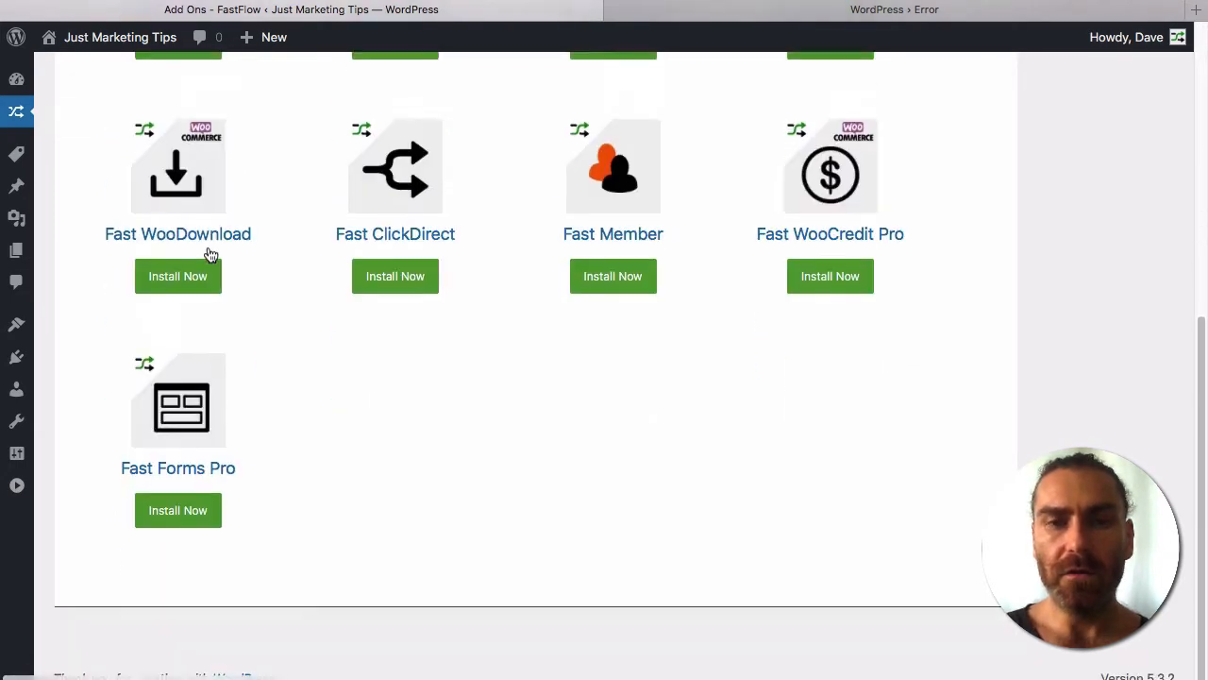
pyautogui.scroll(6, 211, 255)
pyautogui.scroll(-4, 211, 253)
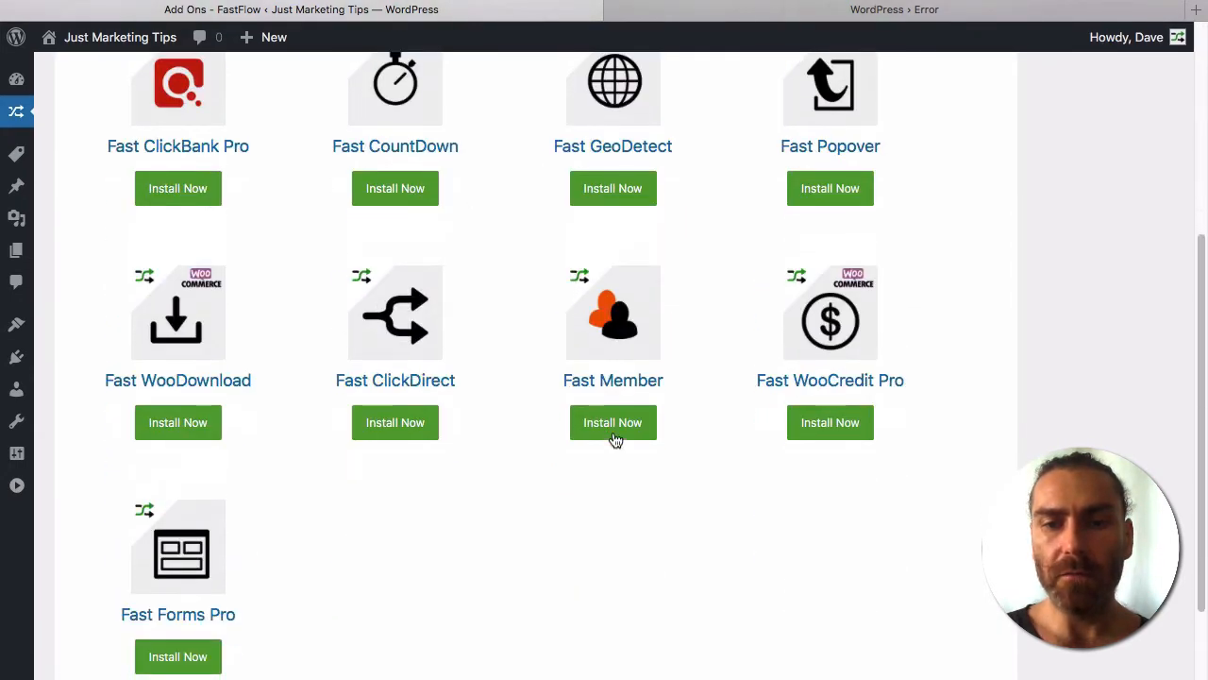
pyautogui.click(614, 424)
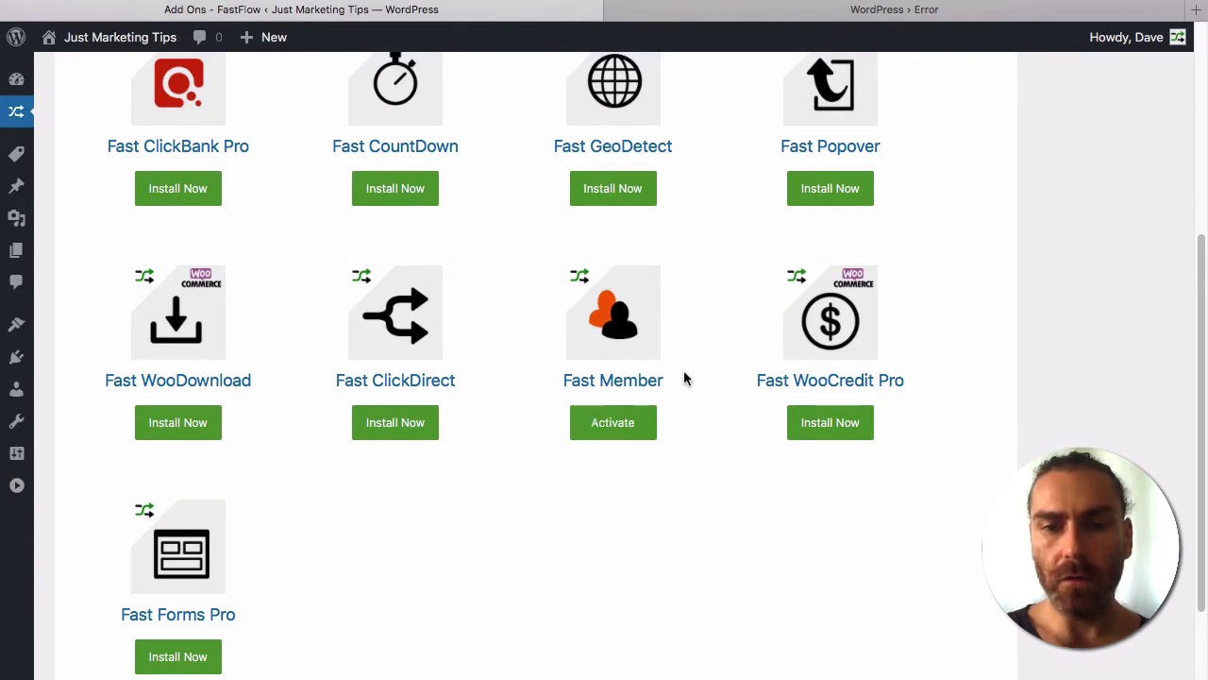
pyautogui.click(589, 431)
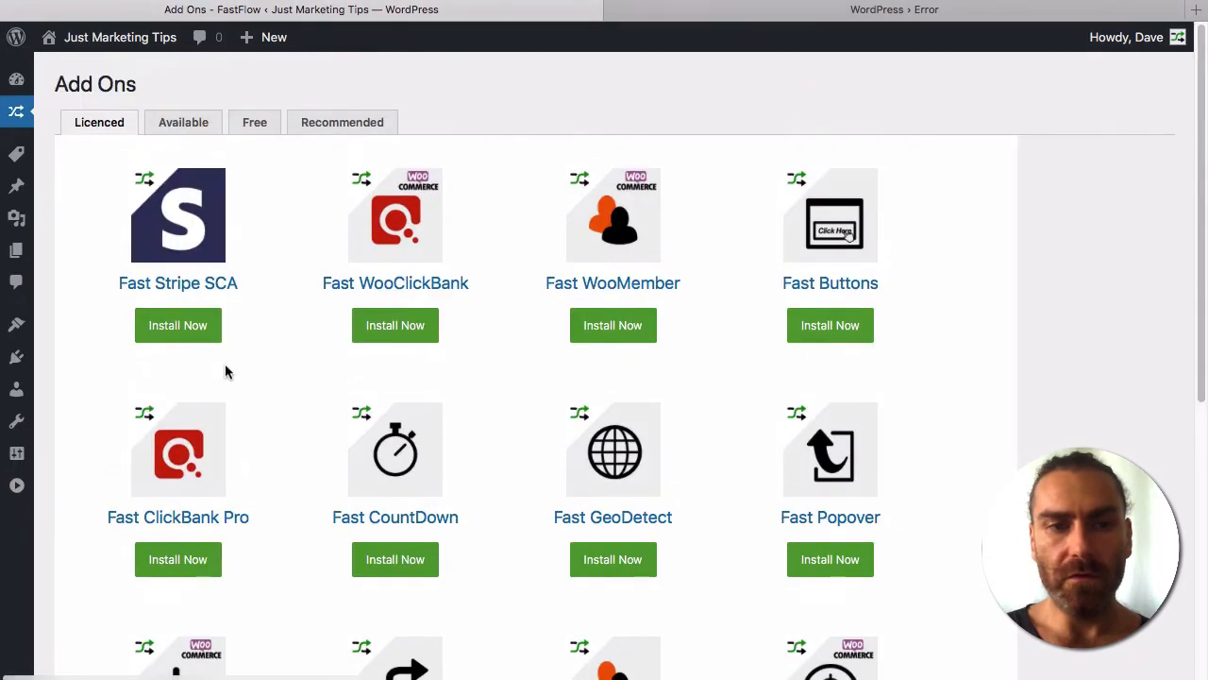
# Install and activate the Fast Stripe SCA add-on.
pyautogui.click(176, 326)
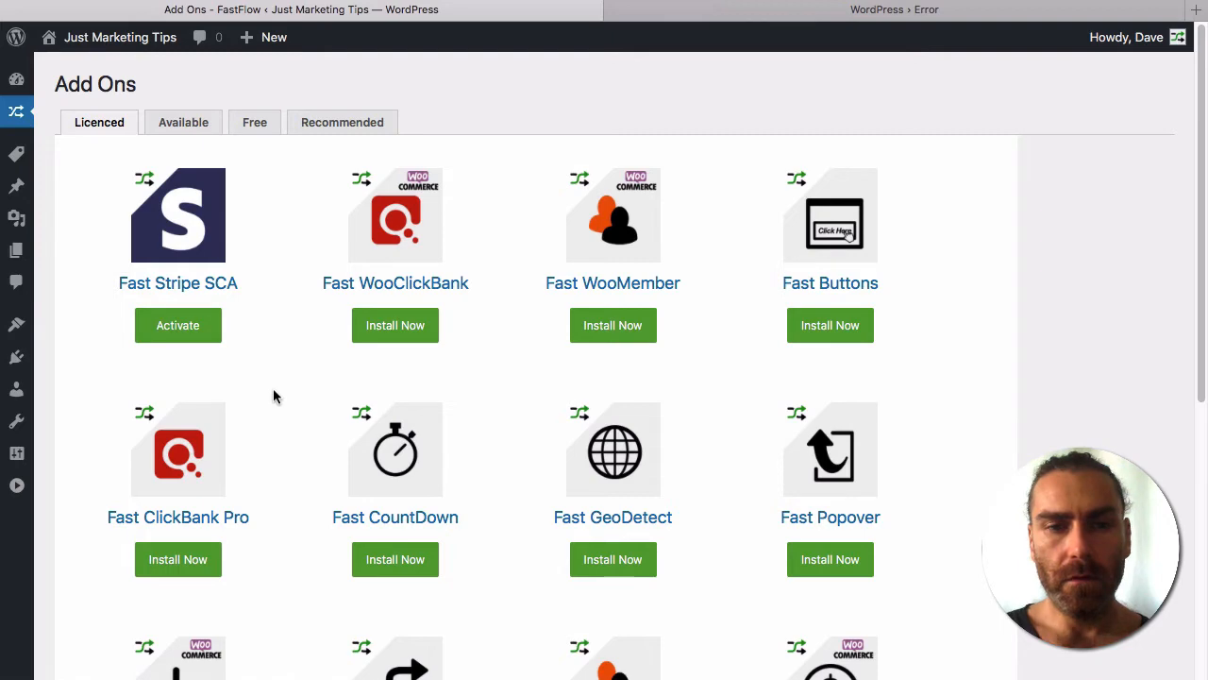
pyautogui.click(177, 323)
pyautogui.scroll(-1, 268, 443)
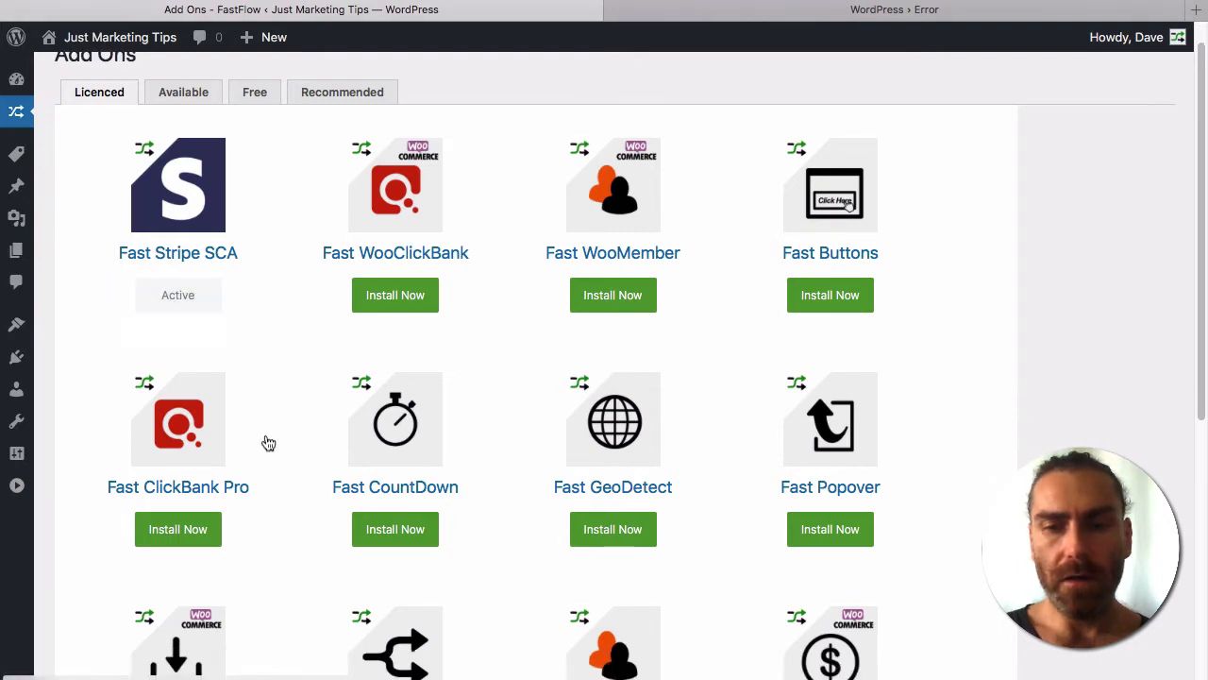
pyautogui.scroll(-5, 265, 440)
pyautogui.scroll(6, 265, 440)
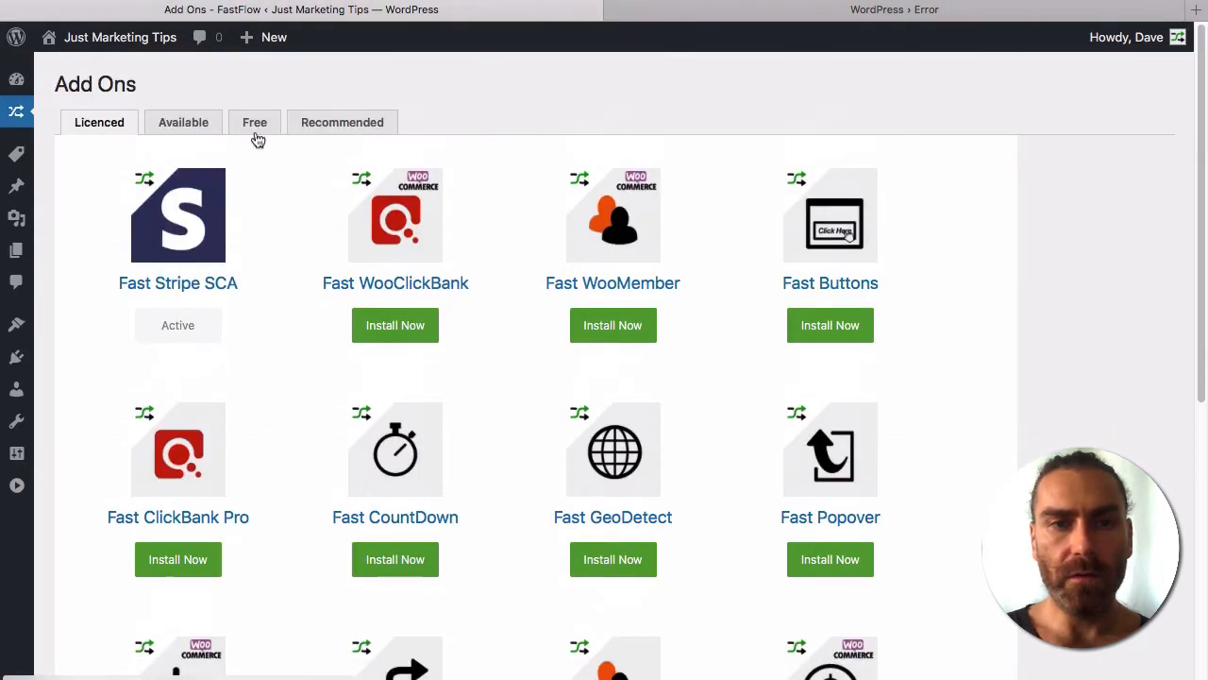
# Install the free Fast ConvertKit and Fast AWS add-ons, then show the Recommended list.
pyautogui.click(255, 125)
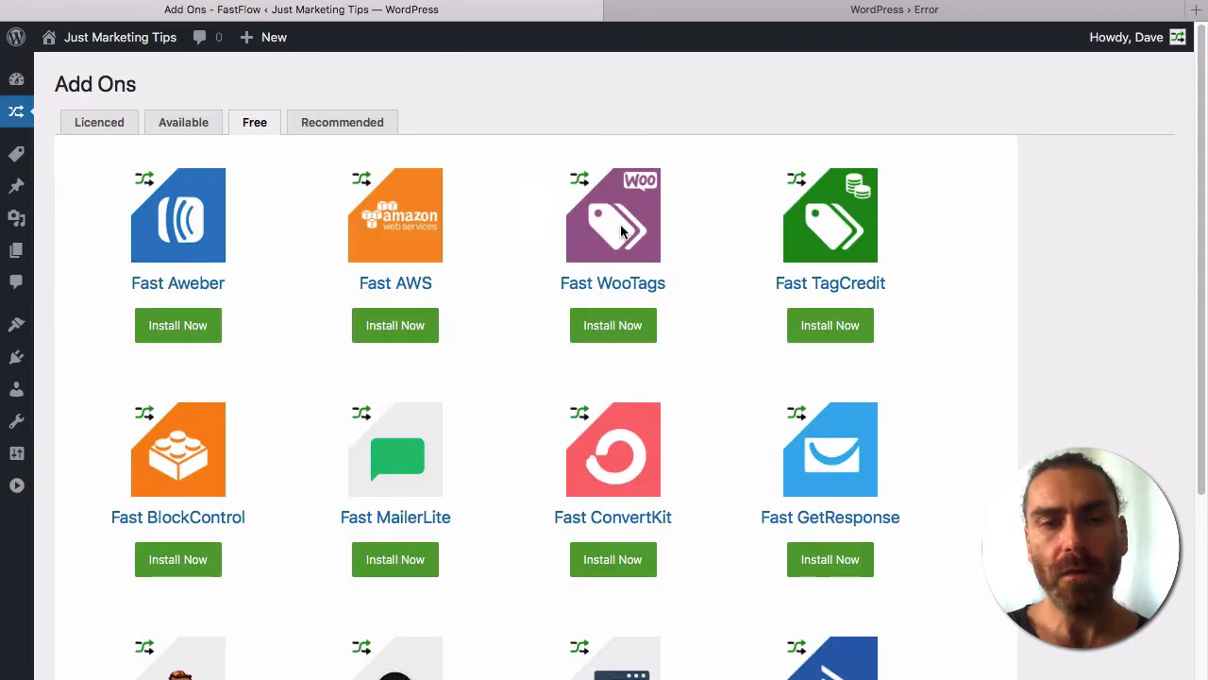
pyautogui.scroll(-3, 532, 381)
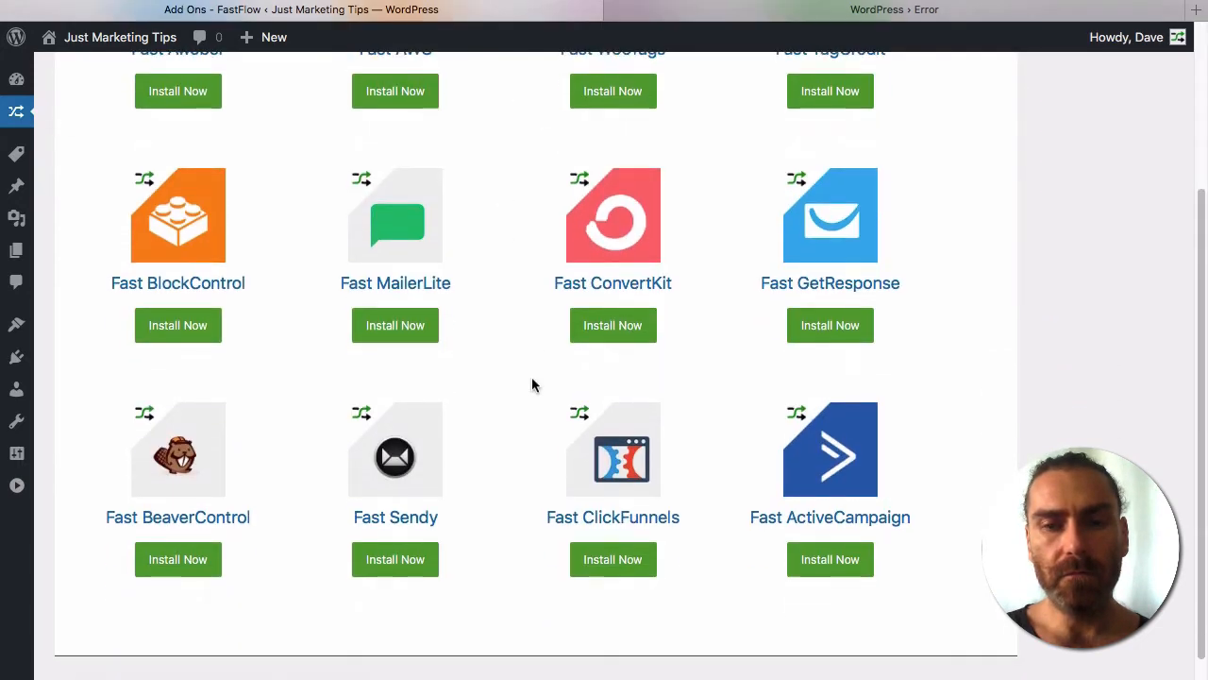
pyautogui.scroll(3, 531, 382)
pyautogui.scroll(2, 533, 385)
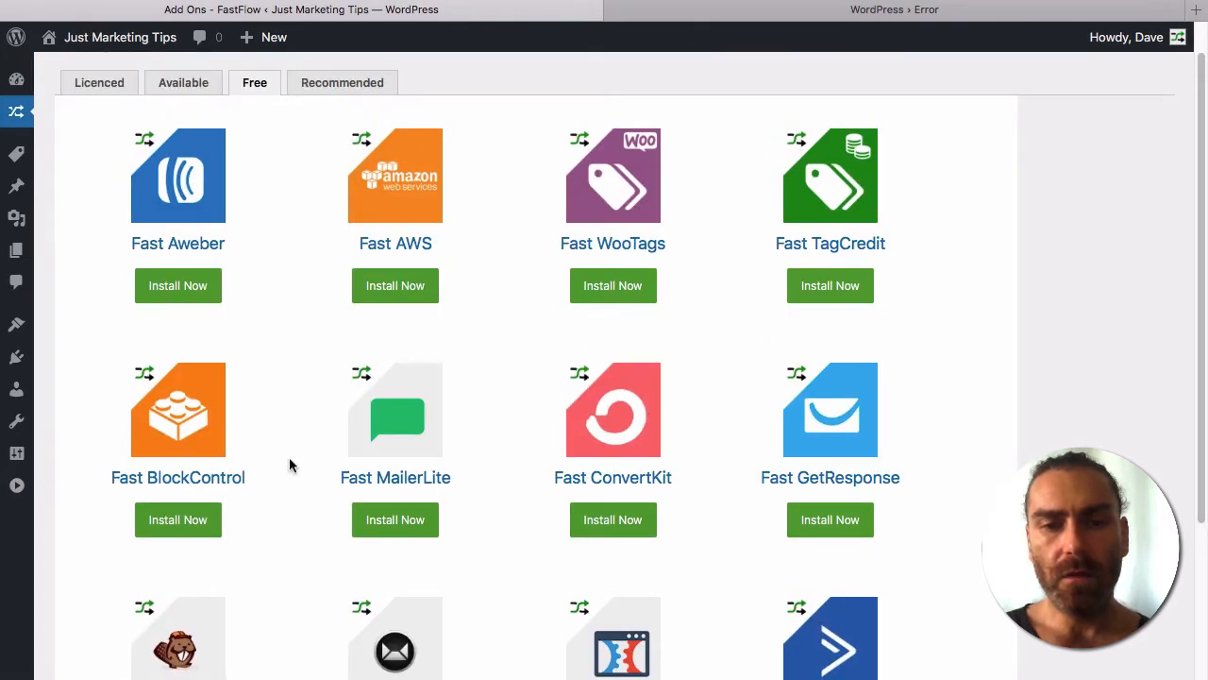
pyautogui.scroll(-1, 298, 467)
pyautogui.click(621, 506)
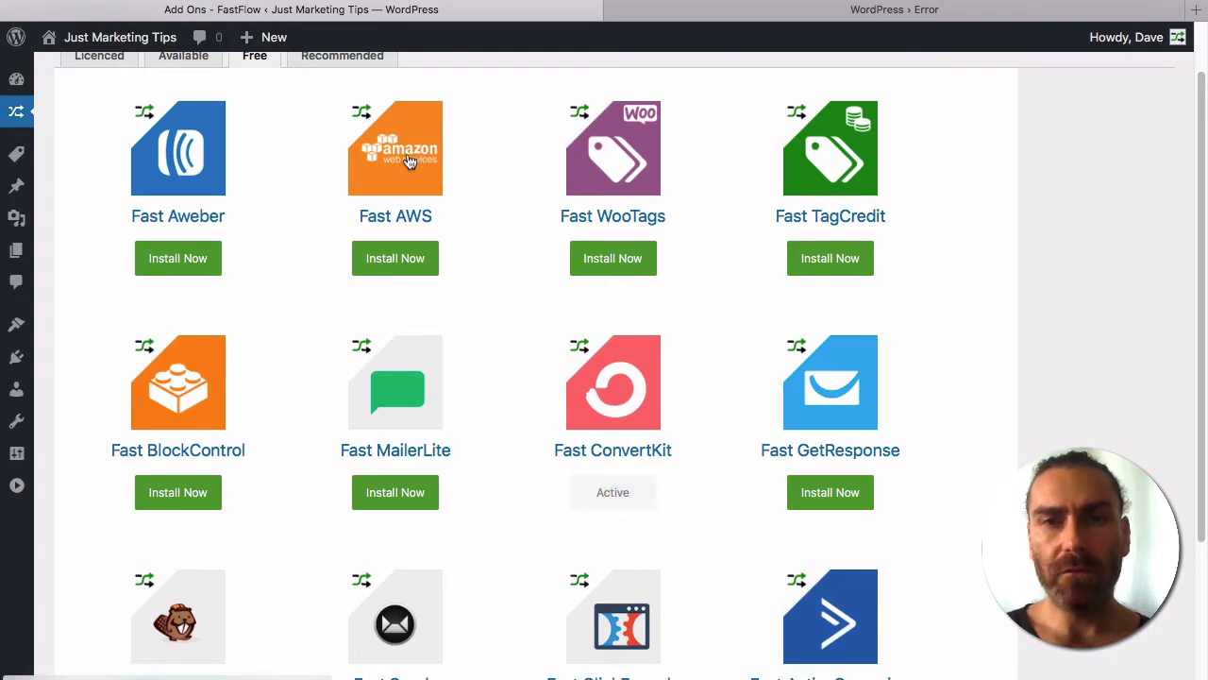
pyautogui.click(402, 254)
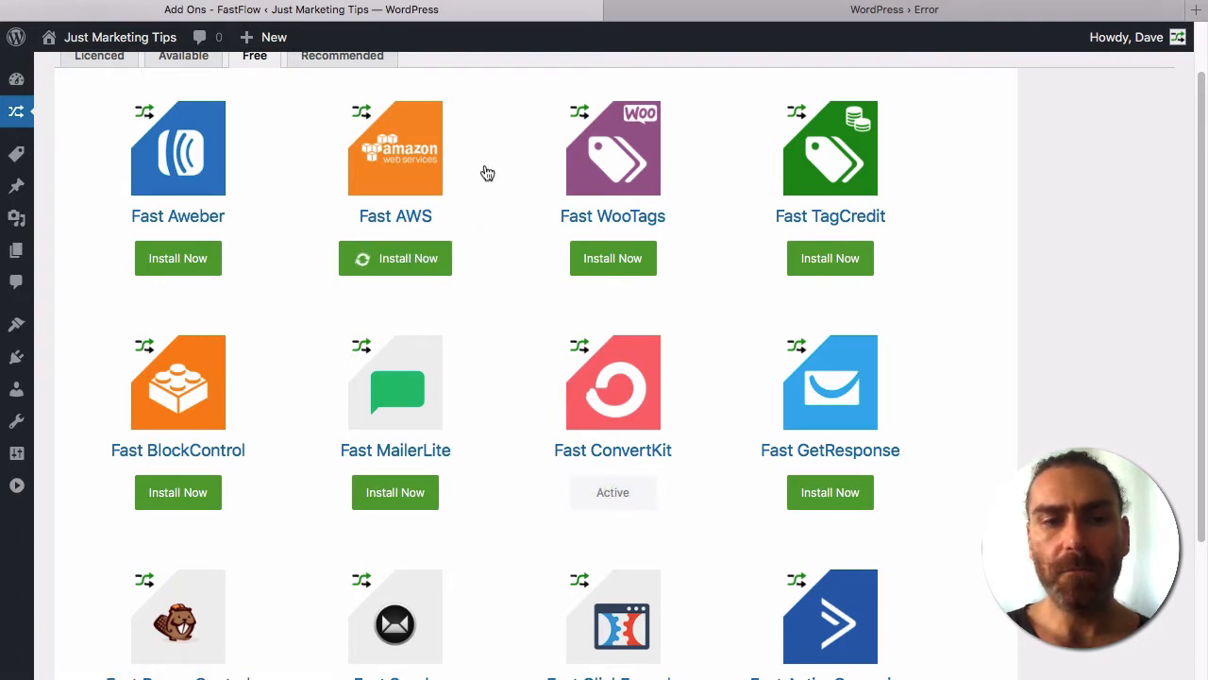
pyautogui.scroll(-5, 498, 290)
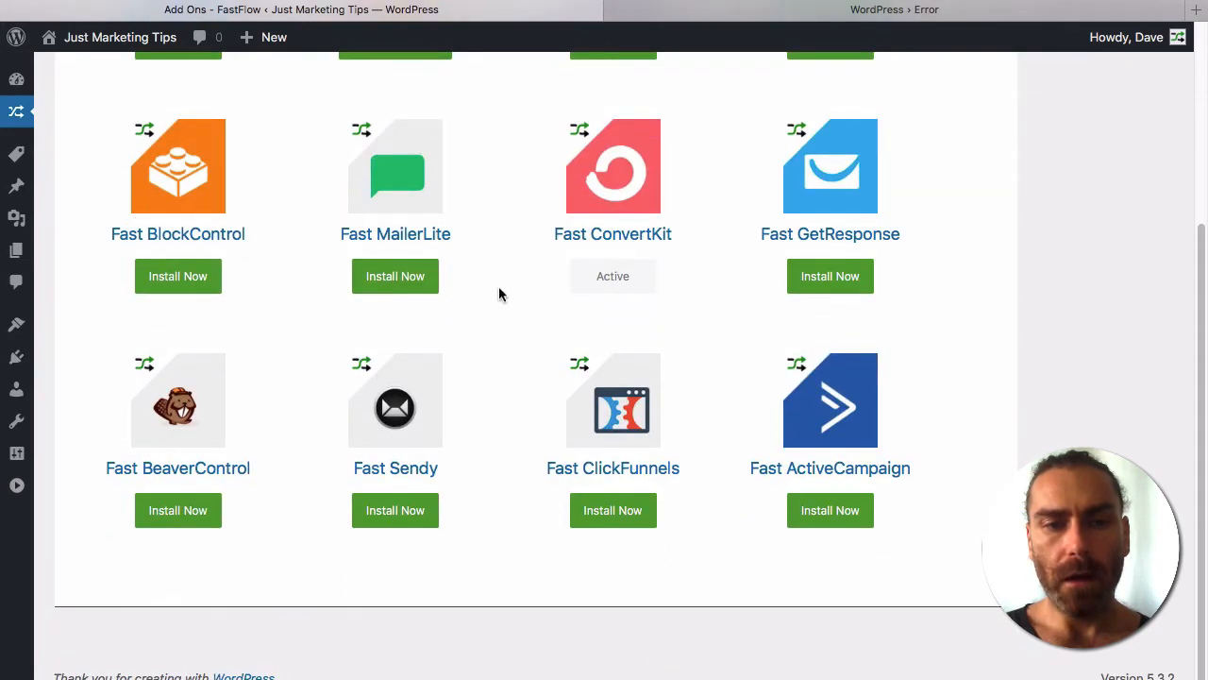
pyautogui.scroll(5, 499, 288)
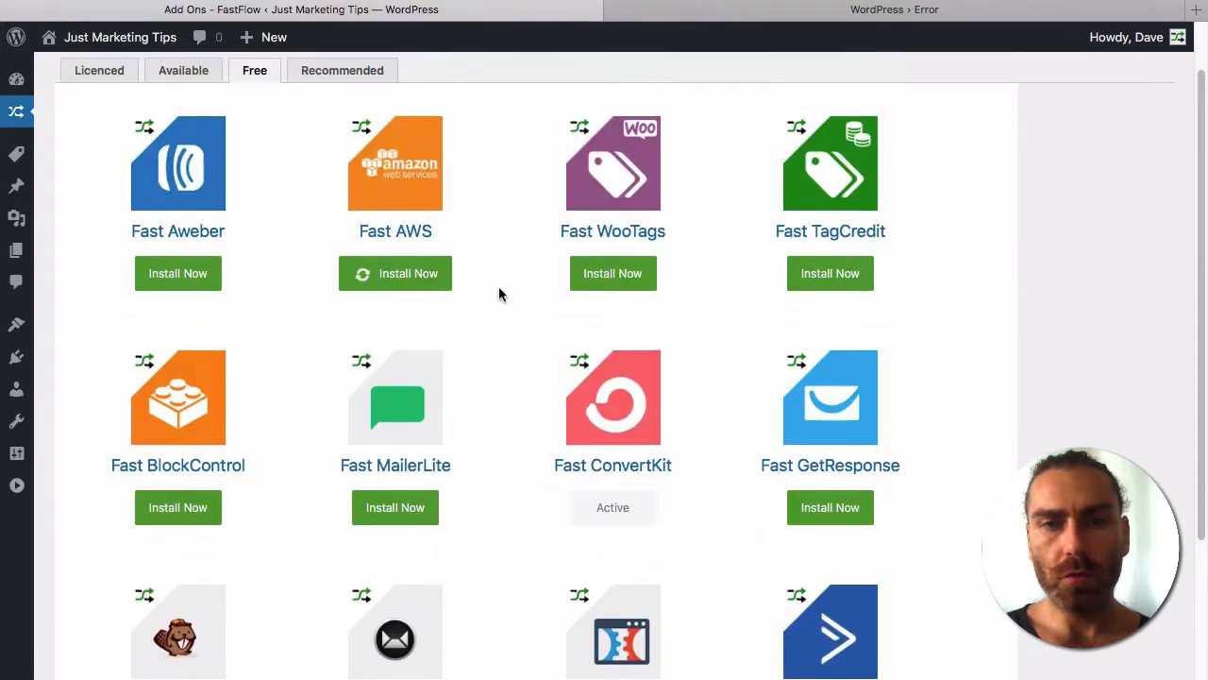
pyautogui.scroll(-5, 499, 293)
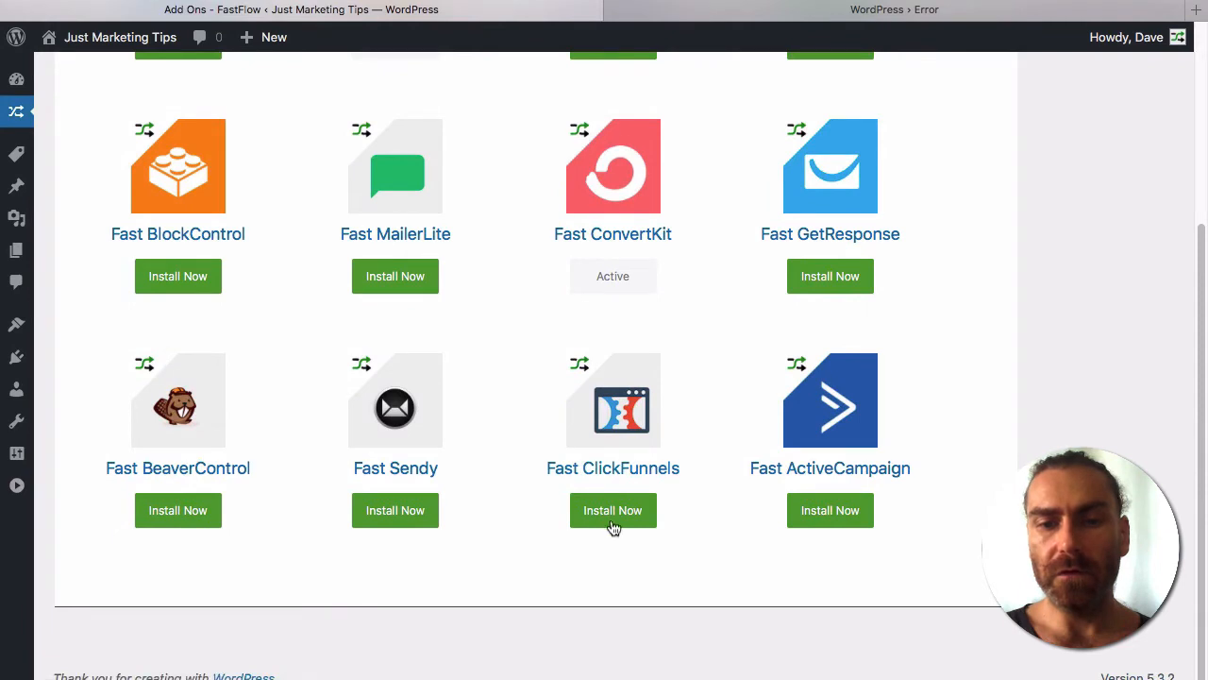
pyautogui.scroll(5, 552, 317)
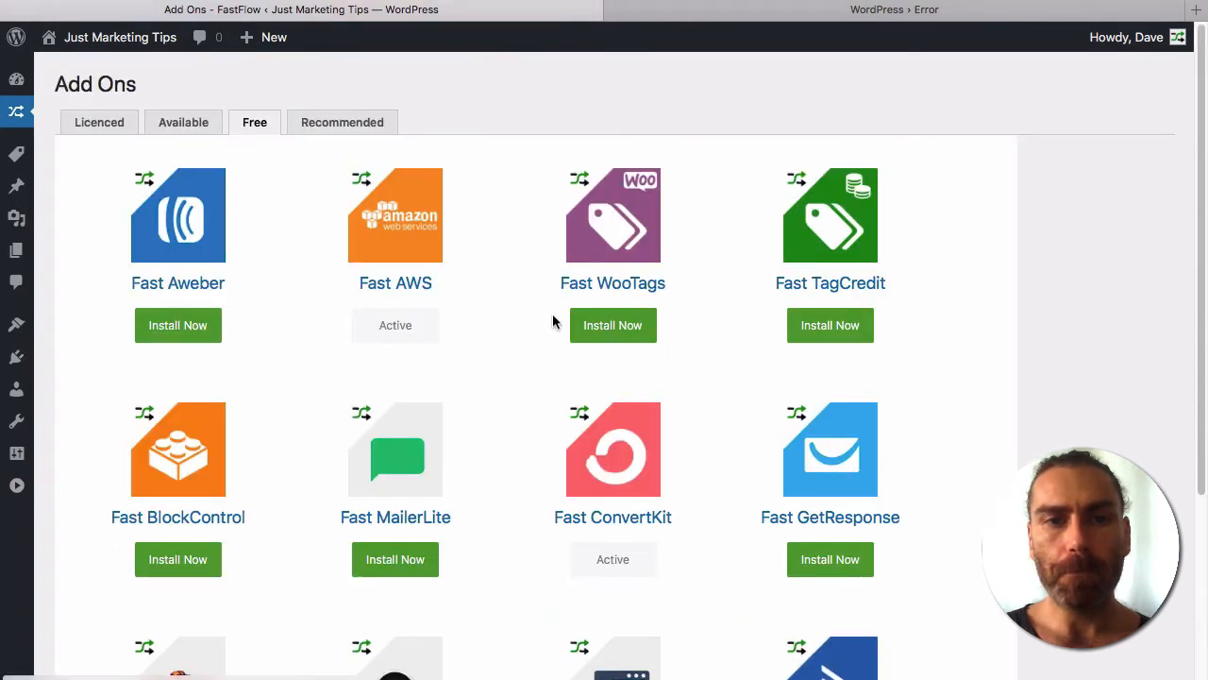
pyautogui.click(374, 123)
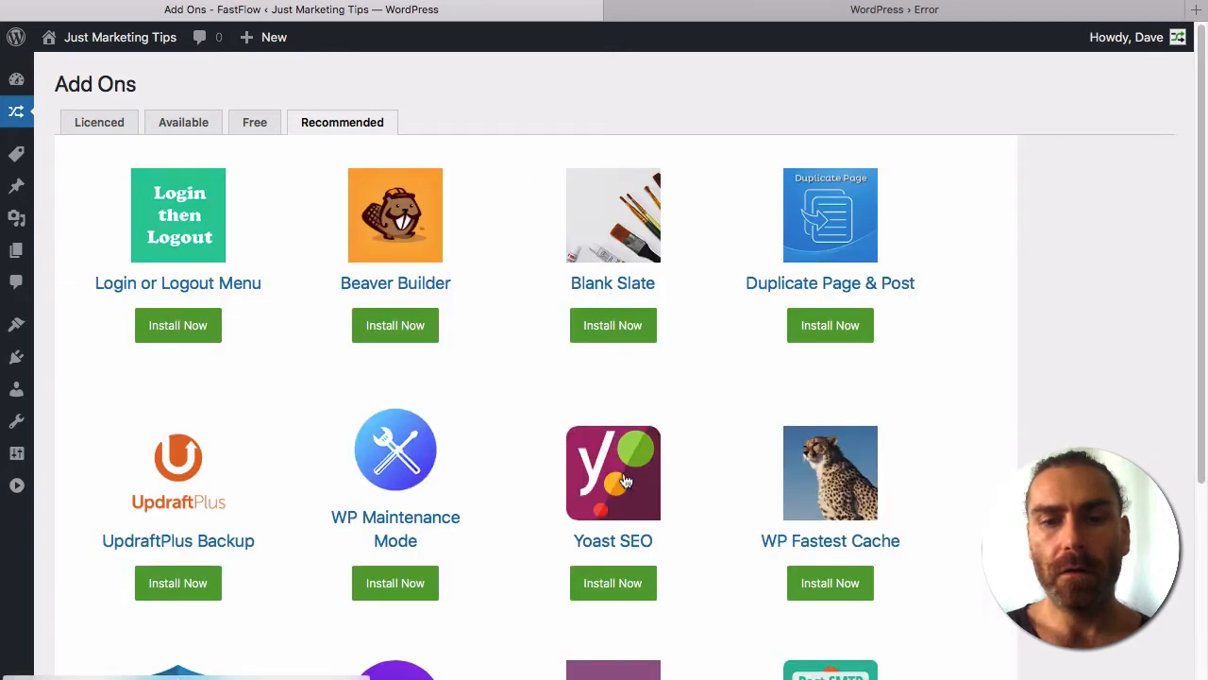
# Install Post SMTP from further down the Recommended add-ons list.
pyautogui.scroll(-5, 732, 558)
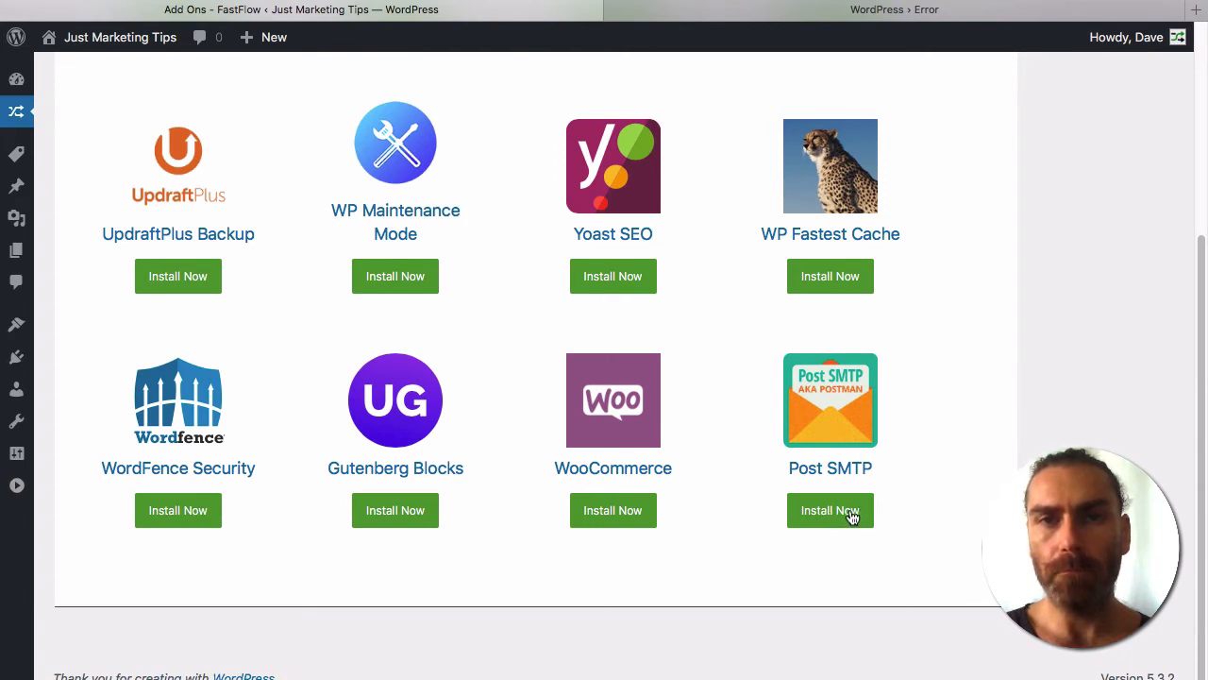
pyautogui.click(832, 519)
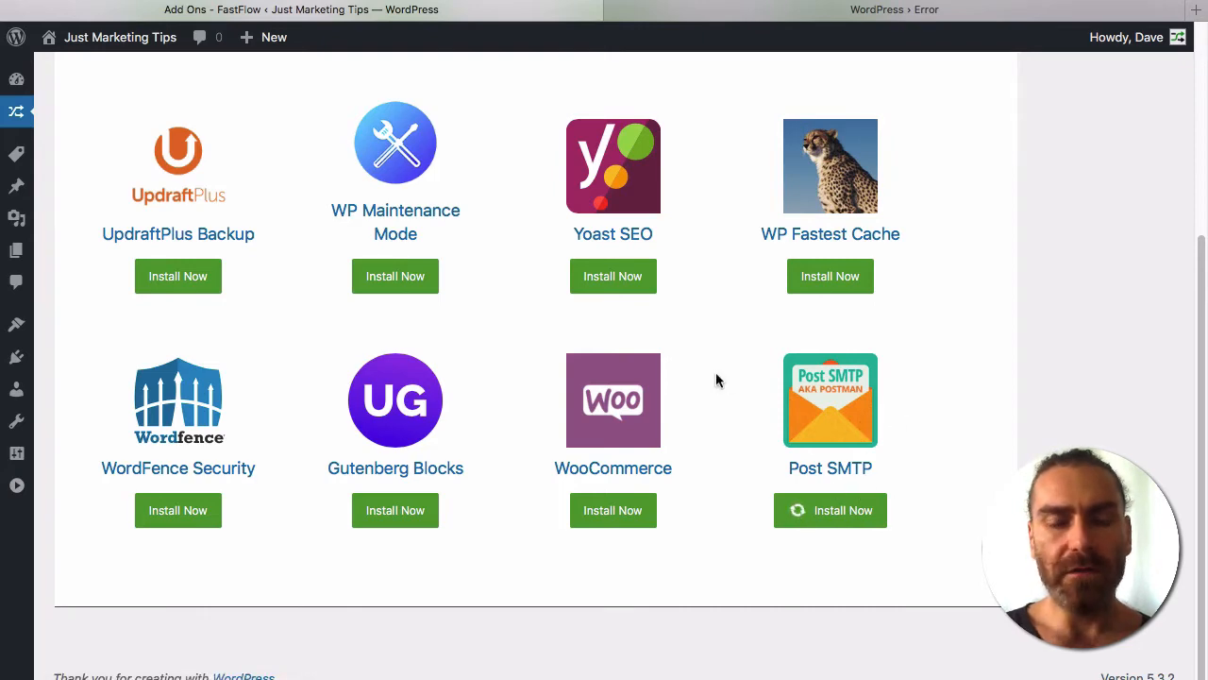
pyautogui.scroll(2, 716, 379)
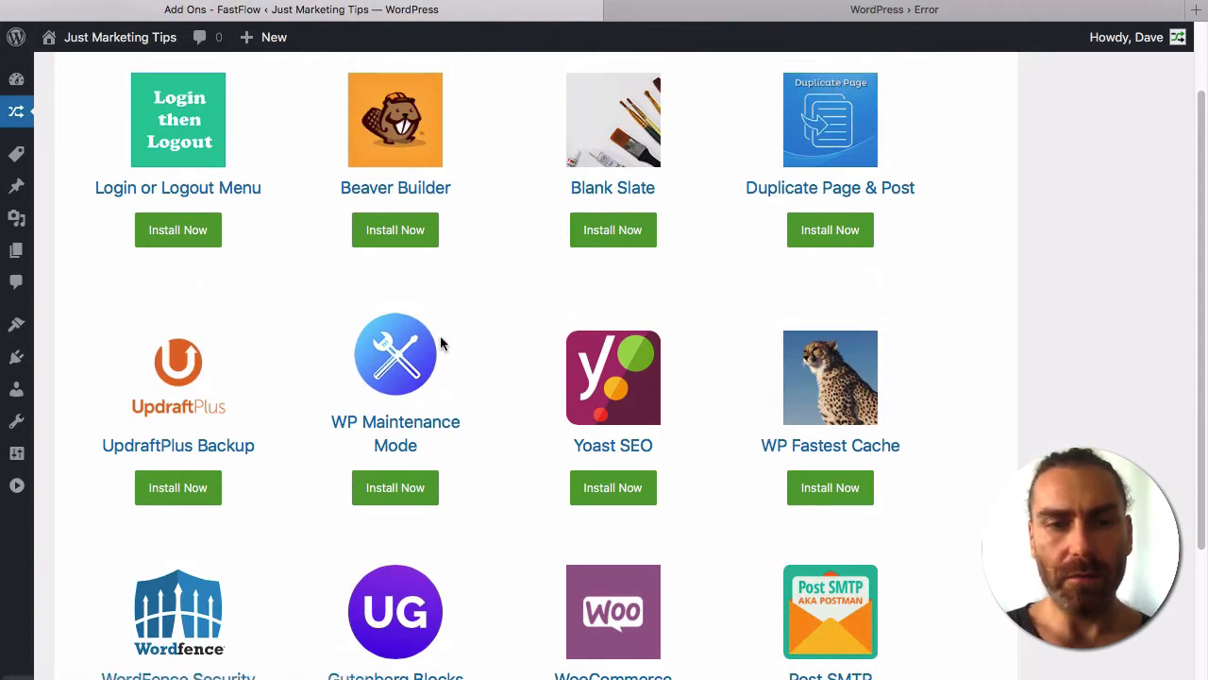
pyautogui.scroll(2, 439, 339)
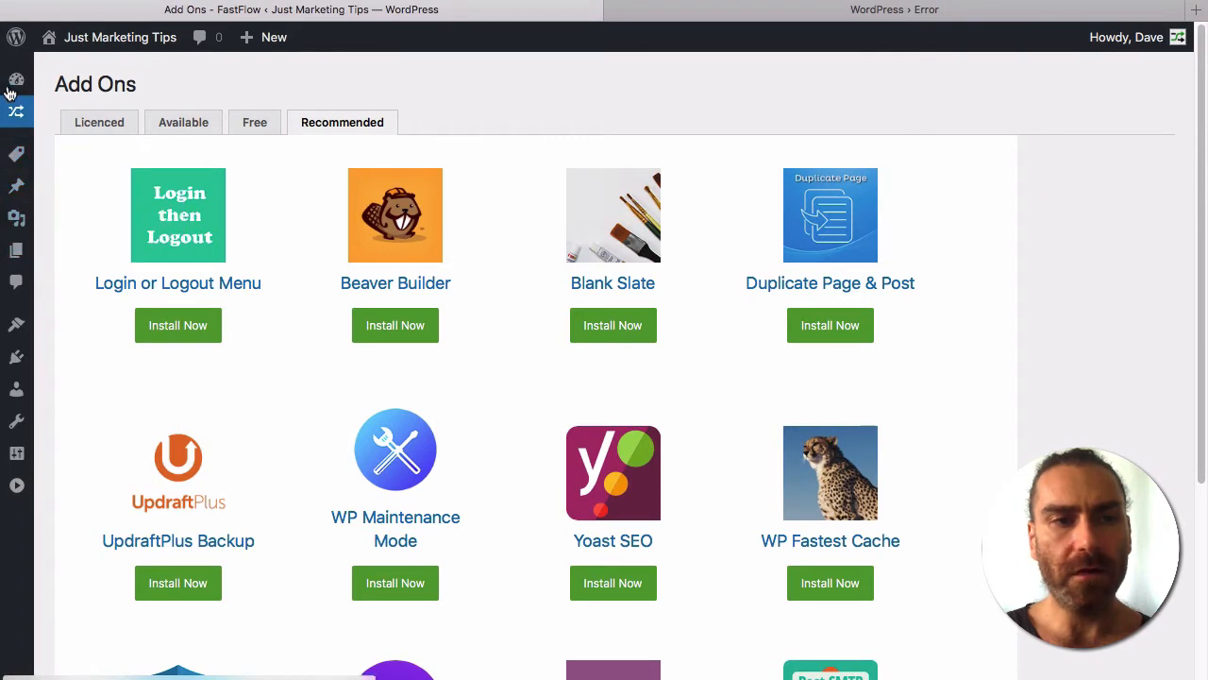
# Return to the admin Dashboard and bring up the Fast Member sidebar submenu.
pyautogui.moveTo(13, 86)
pyautogui.click(83, 114)
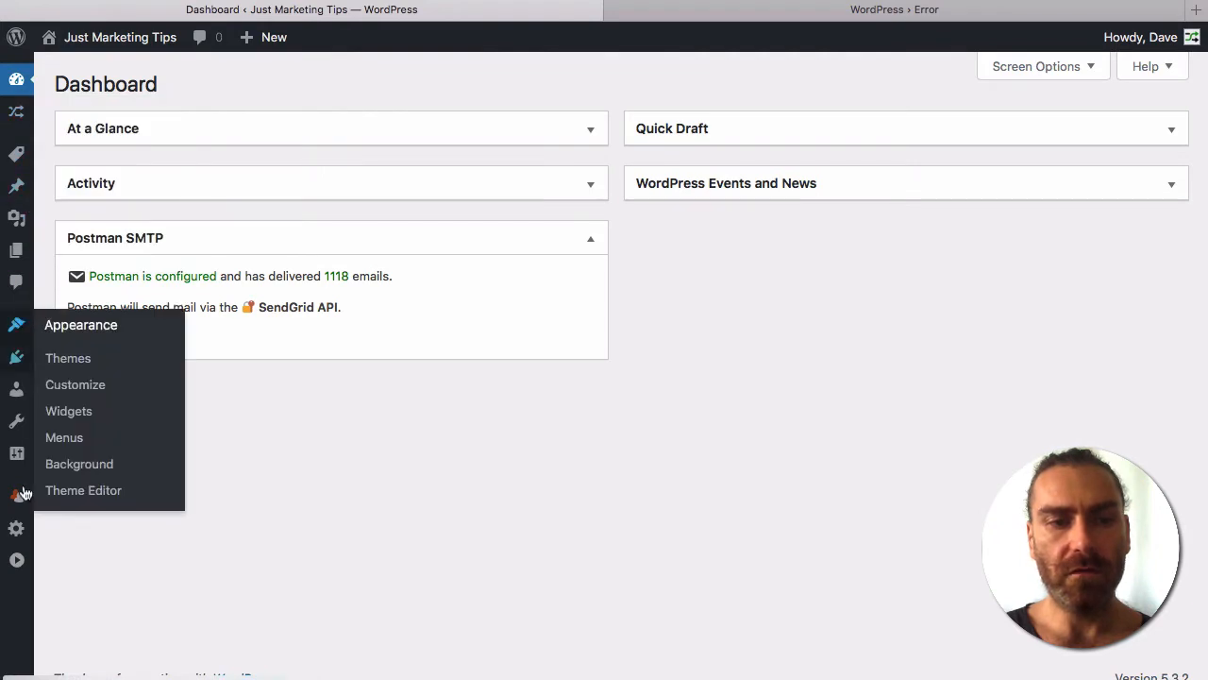
pyautogui.moveTo(21, 495)
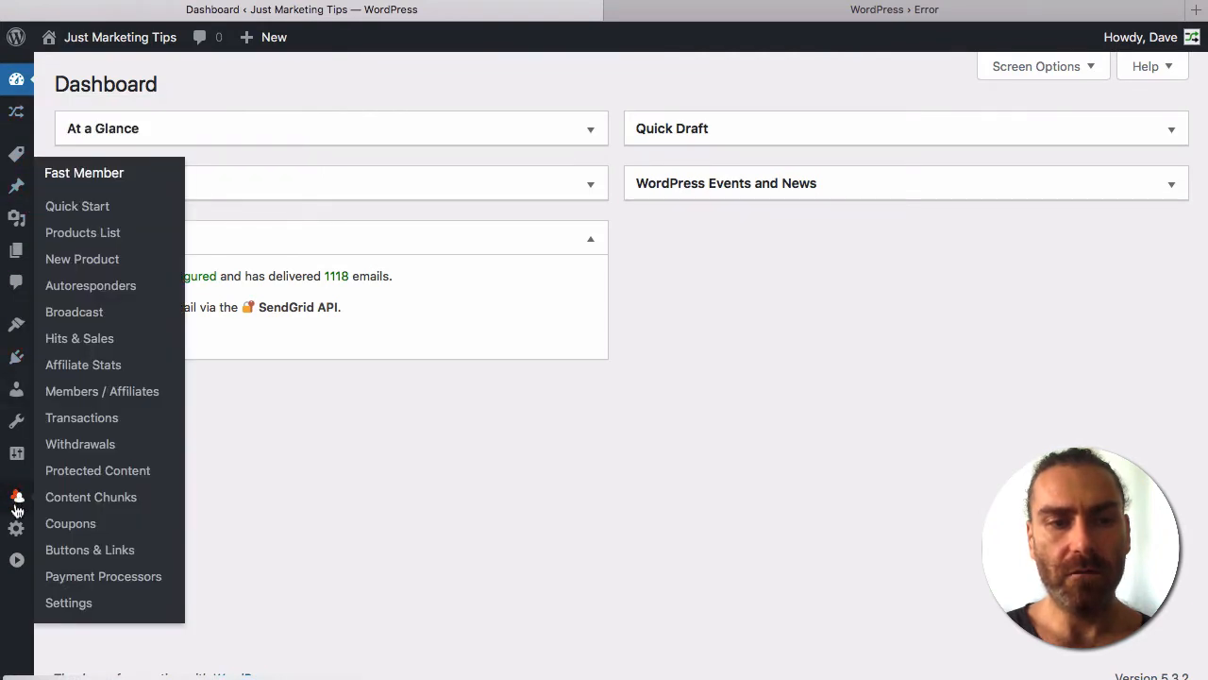
pyautogui.moveTo(16, 528)
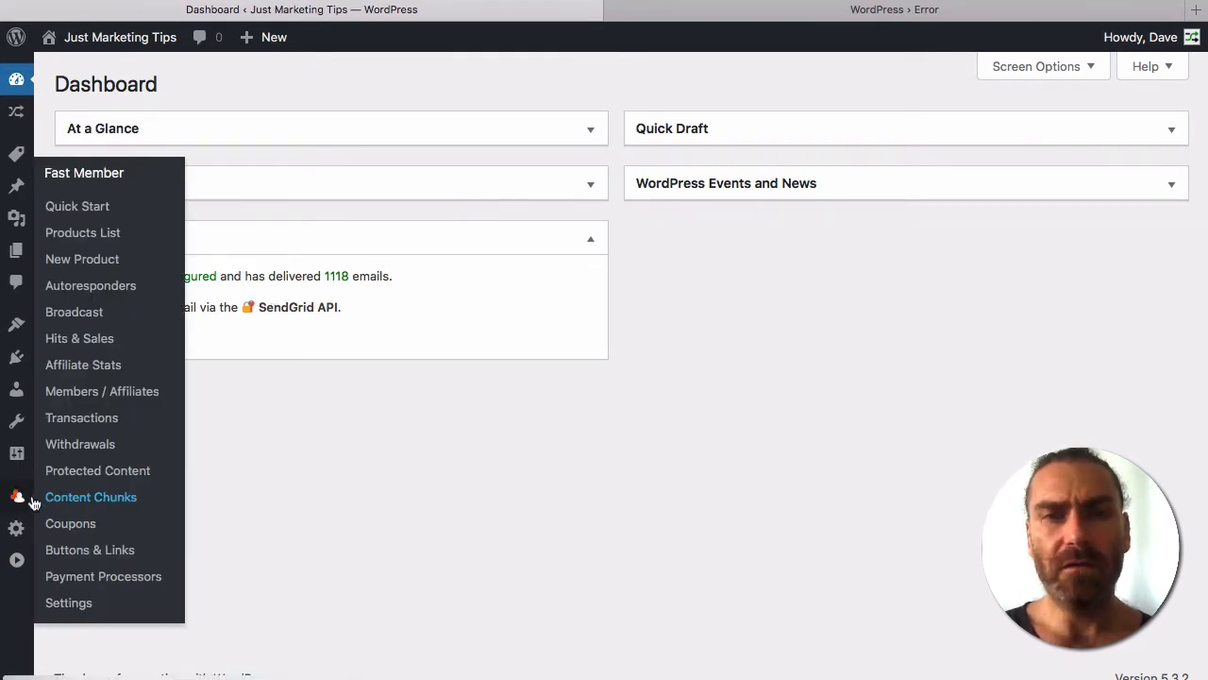
# Replace the FastMember sender email in Mailing Settings with the site's support address.
pyautogui.click(85, 614)
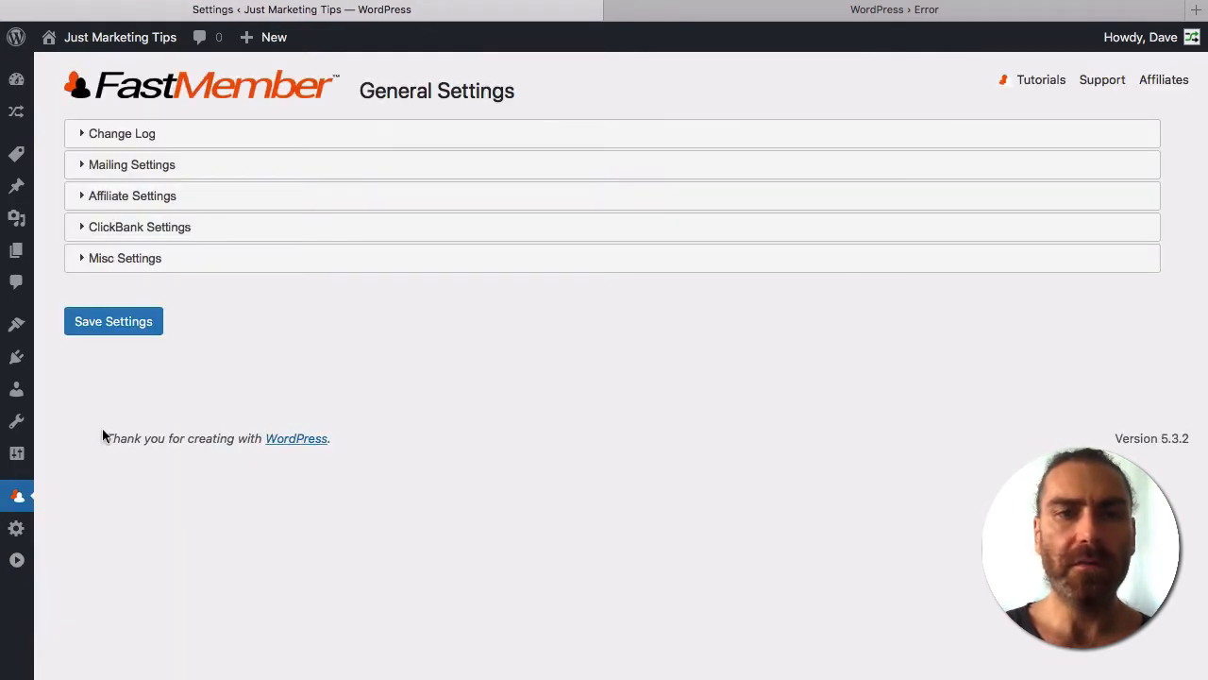
pyautogui.click(157, 166)
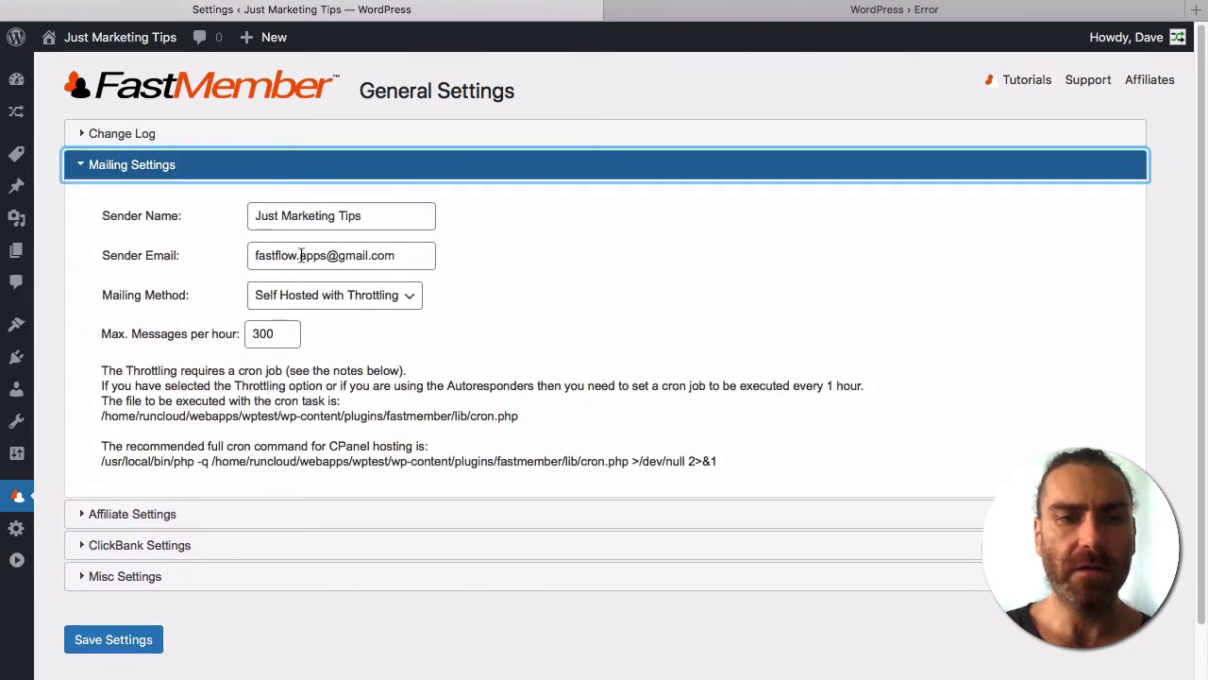
pyautogui.tripleClick(301, 255)
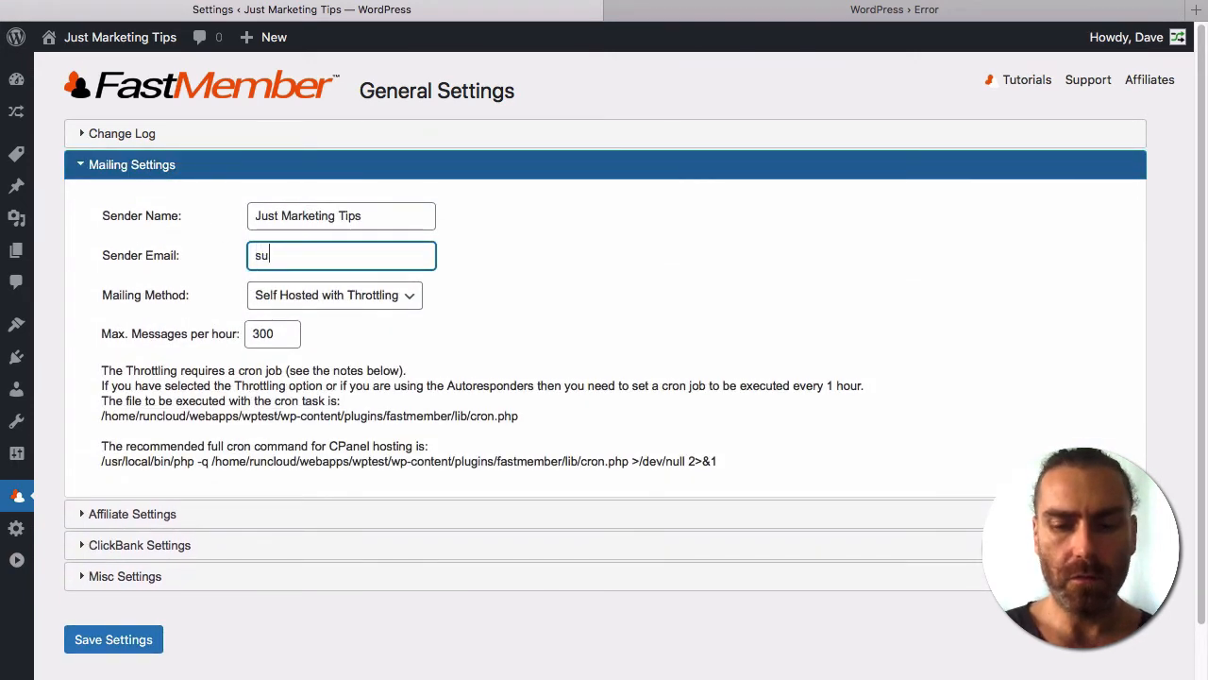
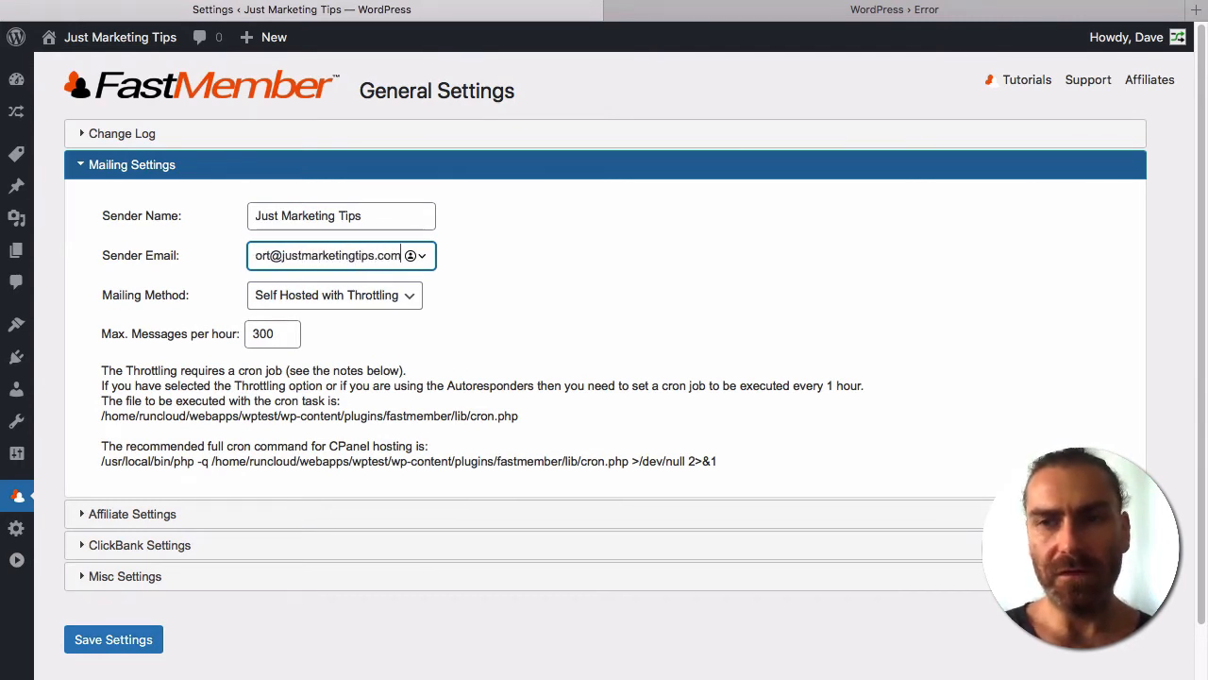
pyautogui.moveTo(340, 247); pyautogui.dragTo(202, 245)
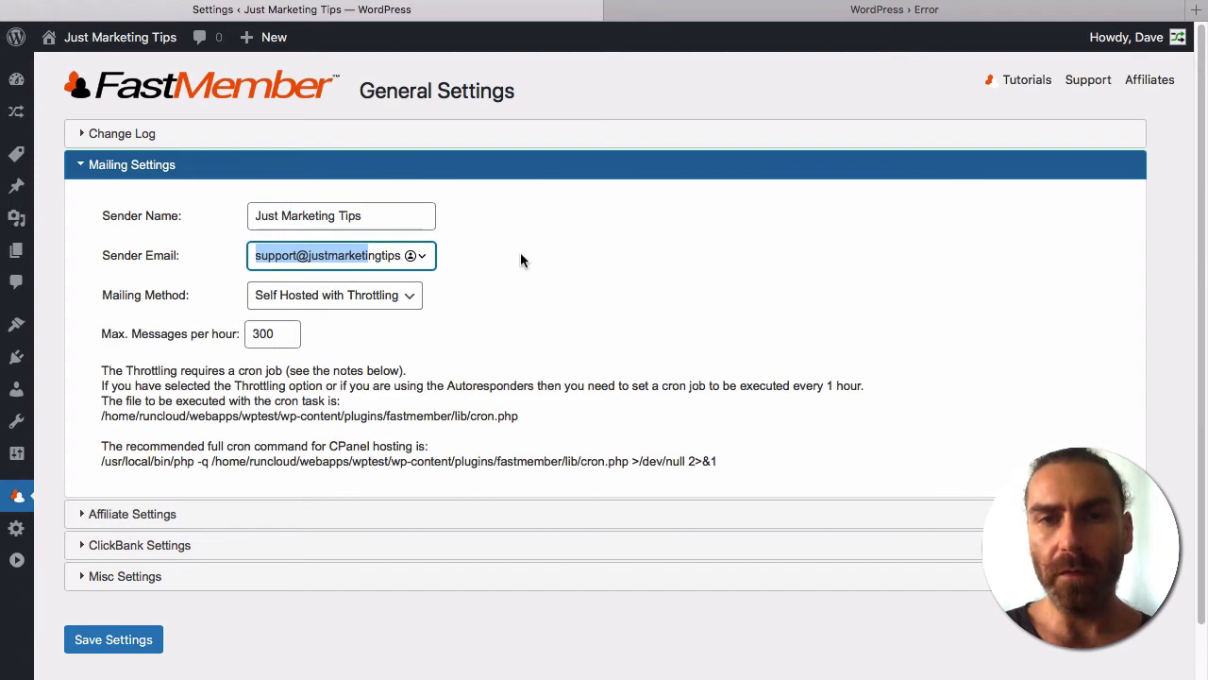
pyautogui.click(300, 250)
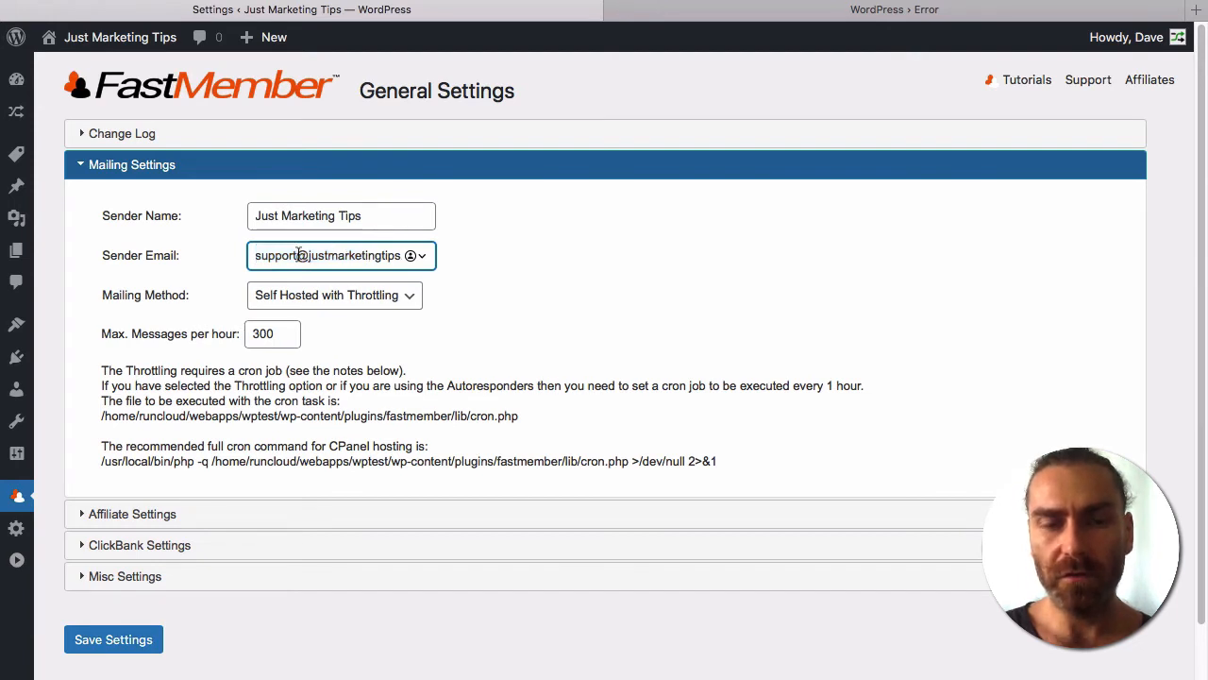
pyautogui.moveTo(300, 253); pyautogui.dragTo(224, 255)
pyautogui.moveTo(337, 255); pyautogui.dragTo(491, 261)
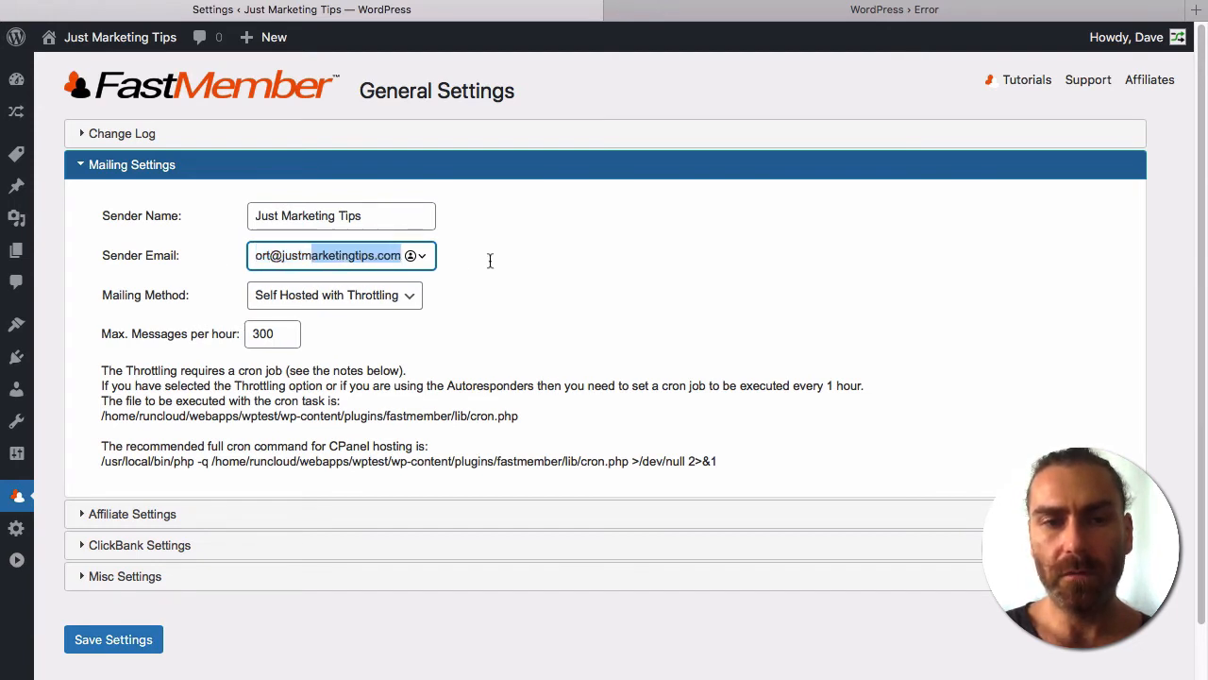
# Set the mailing method to Wordpress Mailer and expand Affiliate Settings.
pyautogui.click(348, 296)
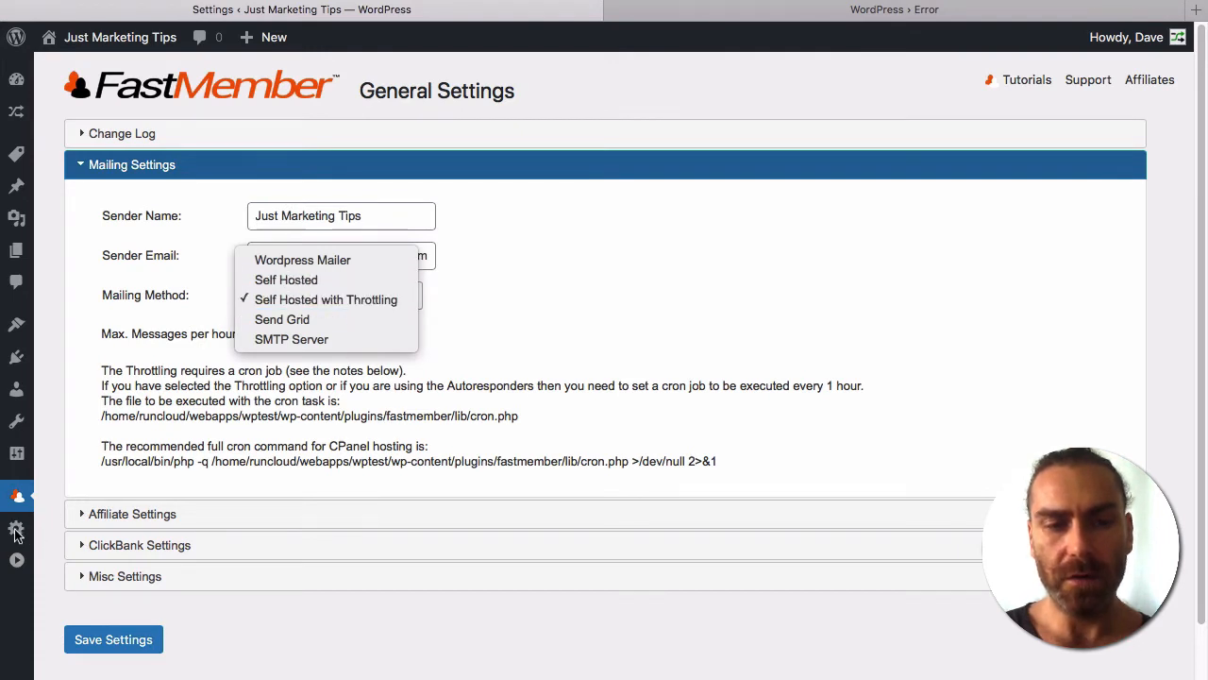
pyautogui.click(285, 265)
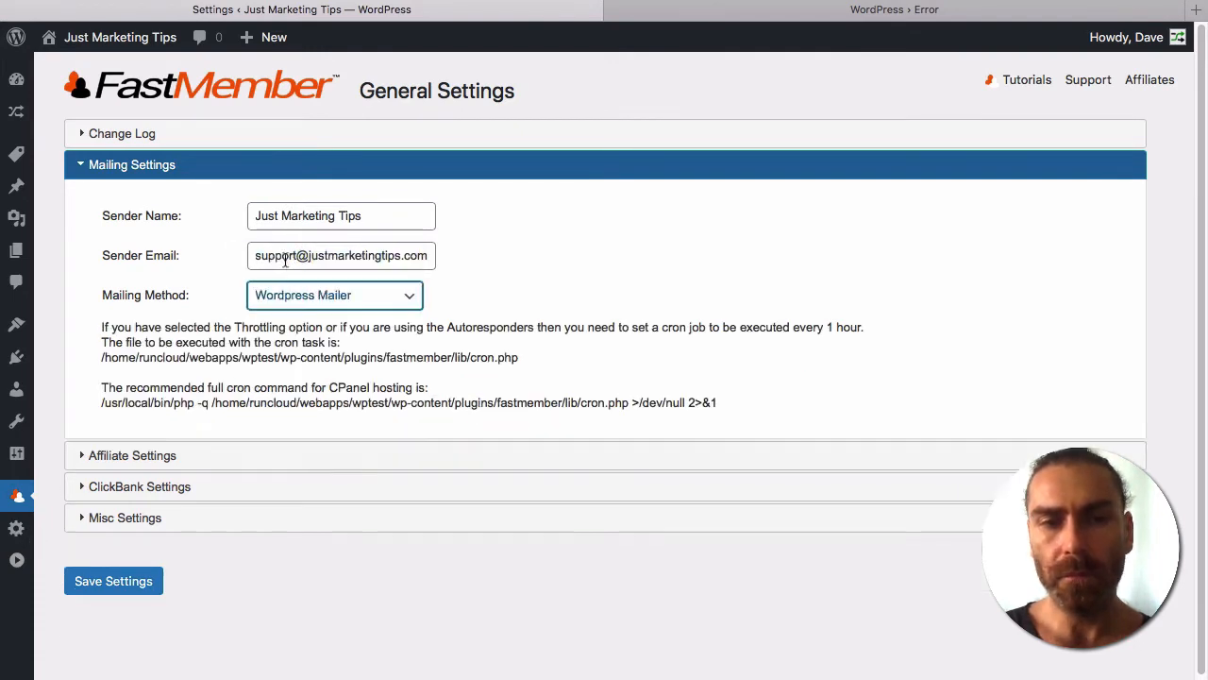
pyautogui.click(140, 453)
pyautogui.scroll(-1, 375, 430)
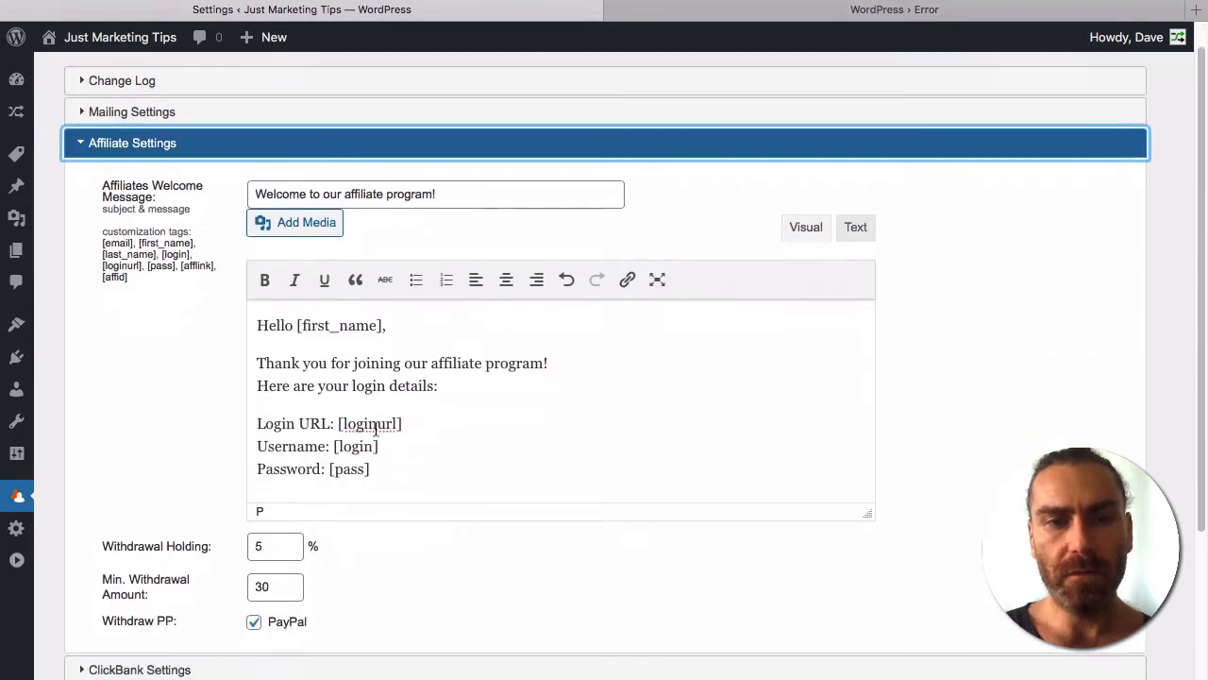
# Collapse Affiliate Settings, expand Misc Settings, and save the FastMember general settings.
pyautogui.click(205, 168)
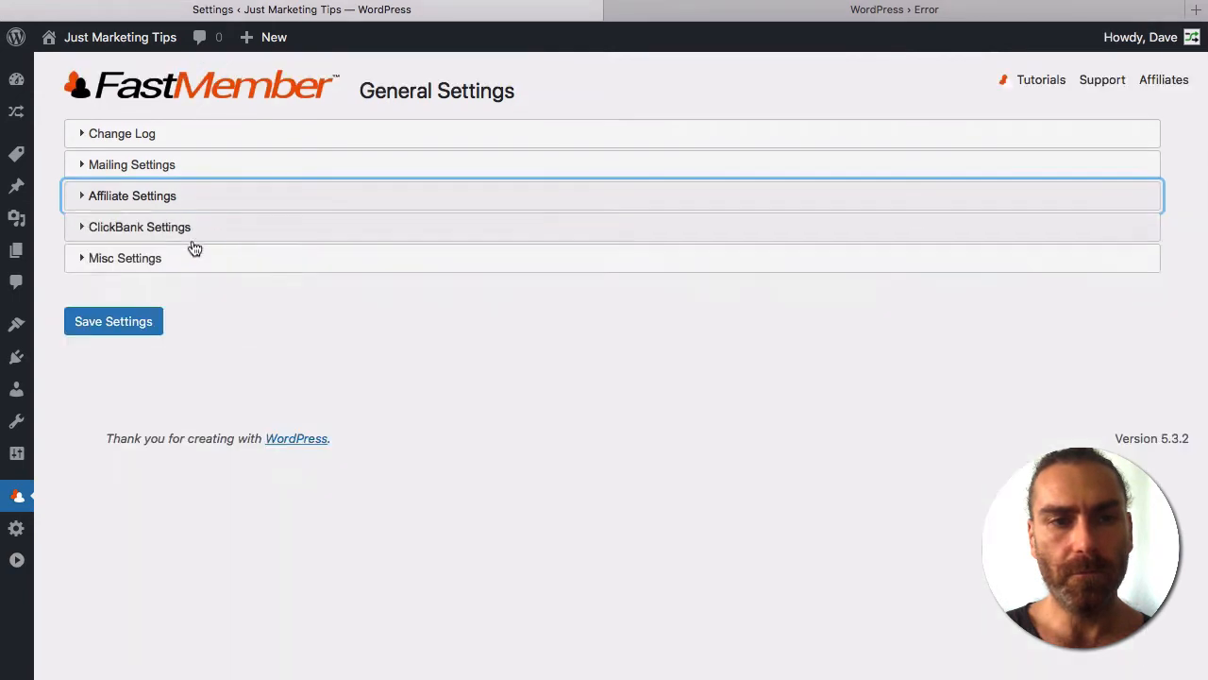
pyautogui.click(218, 258)
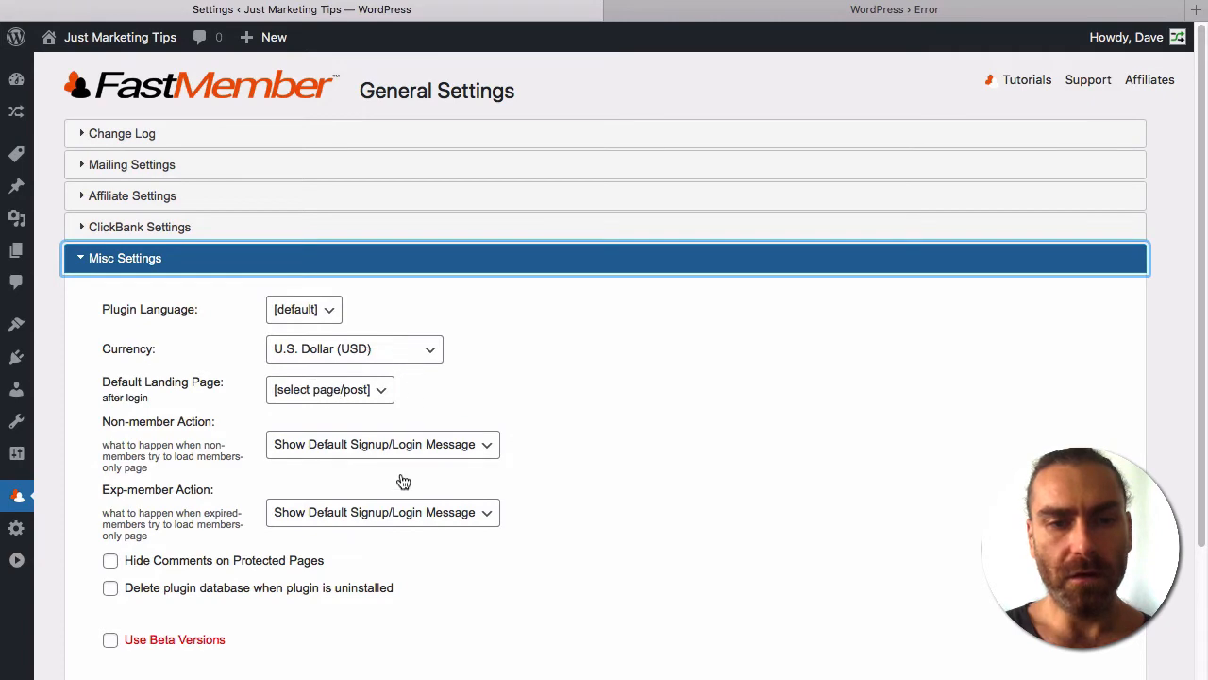
pyautogui.scroll(-3, 142, 577)
pyautogui.click(115, 567)
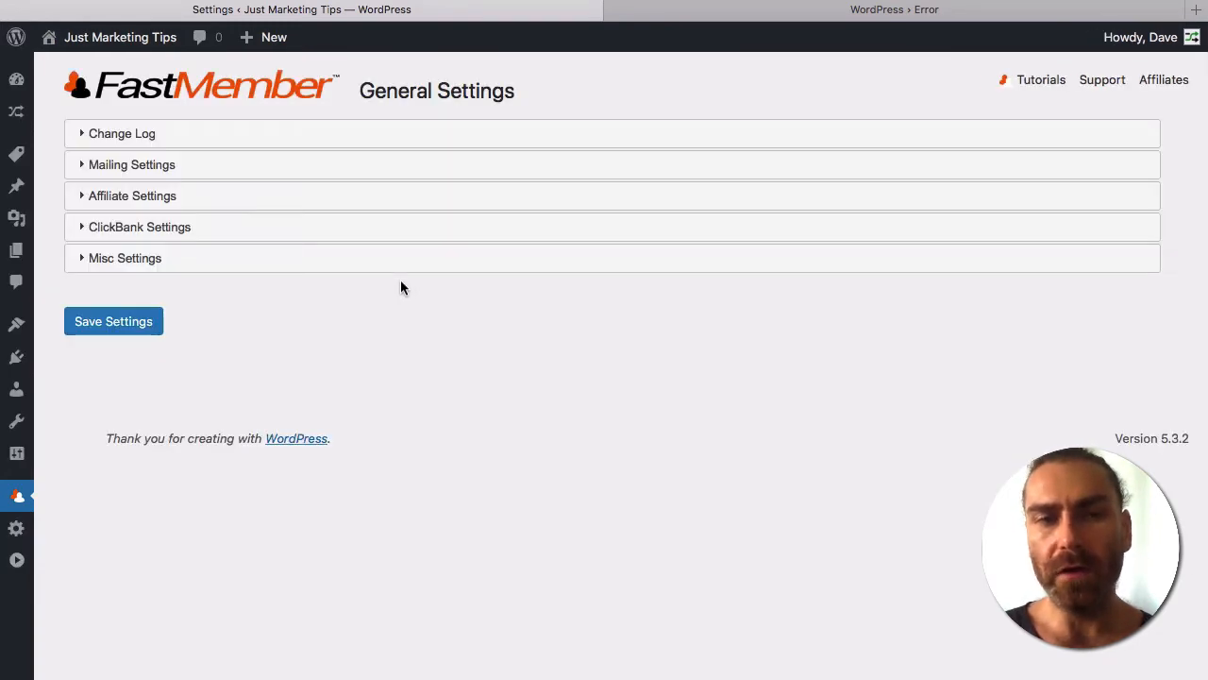
pyautogui.moveTo(23, 508)
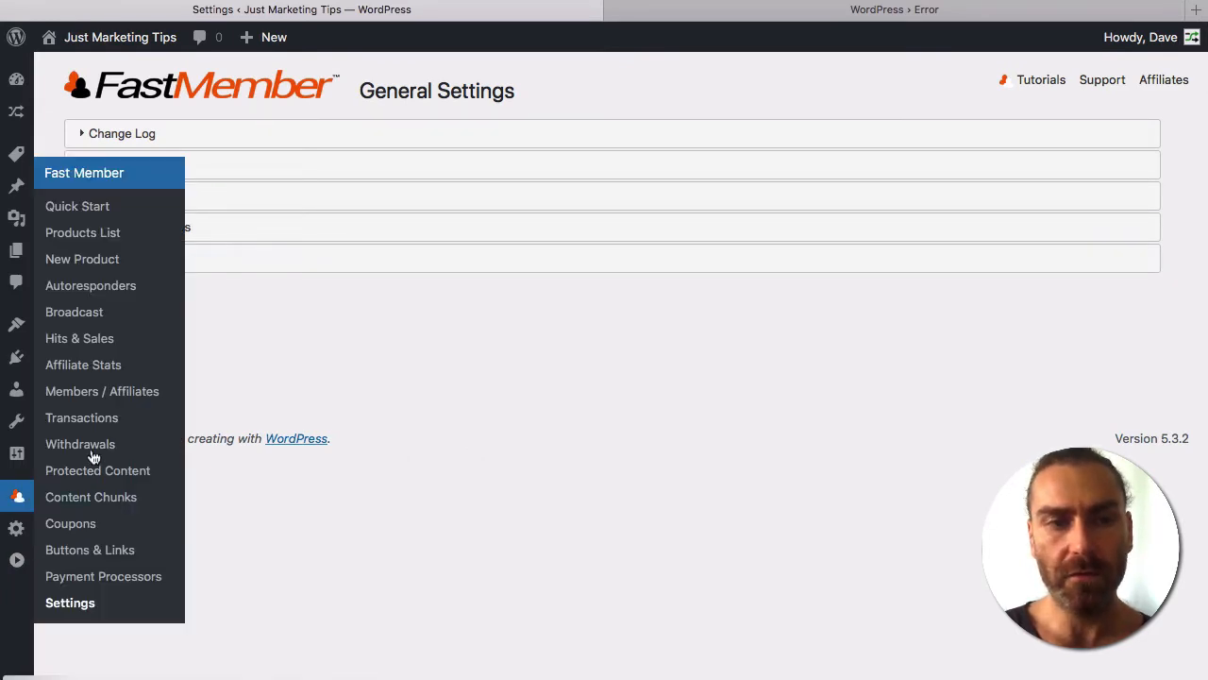
# Open FastMember's Quick Start page, then switch back to the Funnelytics window.
pyautogui.click(63, 214)
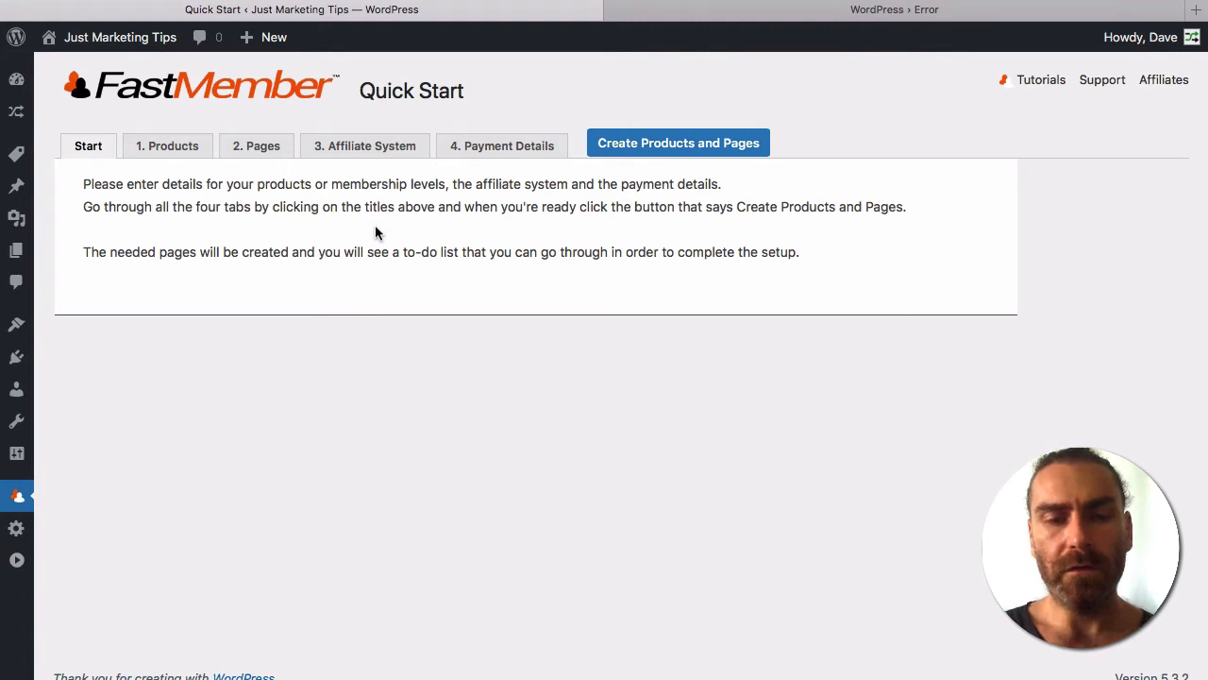
pyautogui.press('super+Tab')
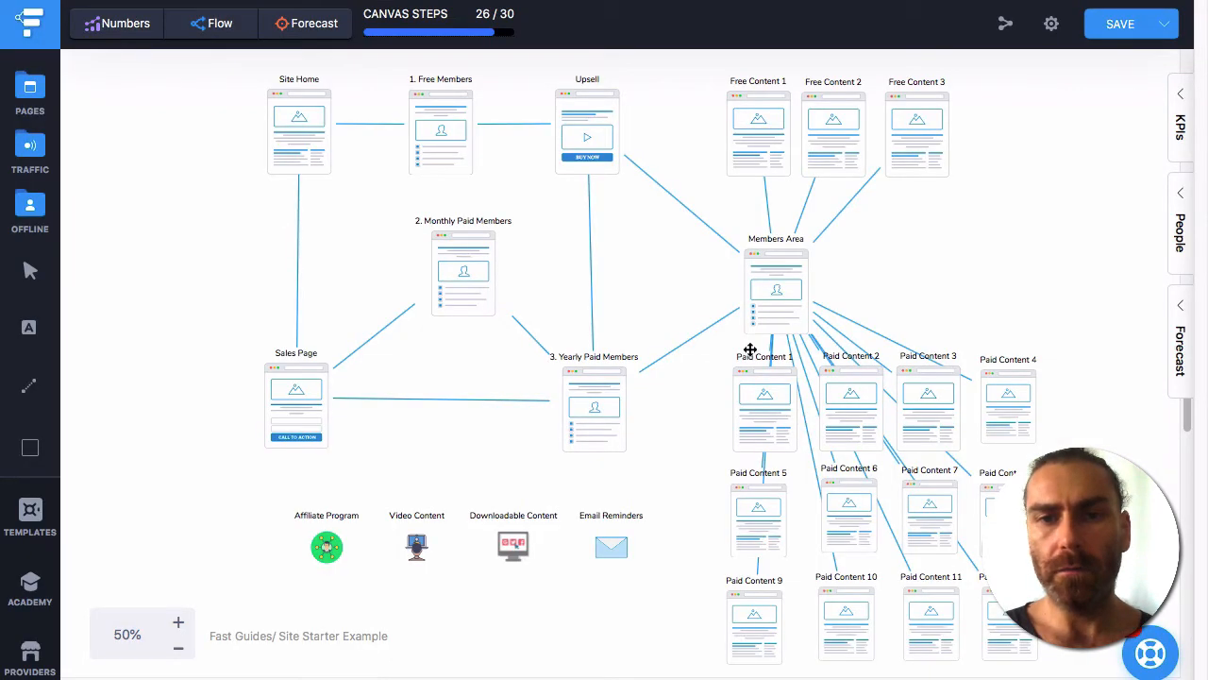
pyautogui.click(436, 122)
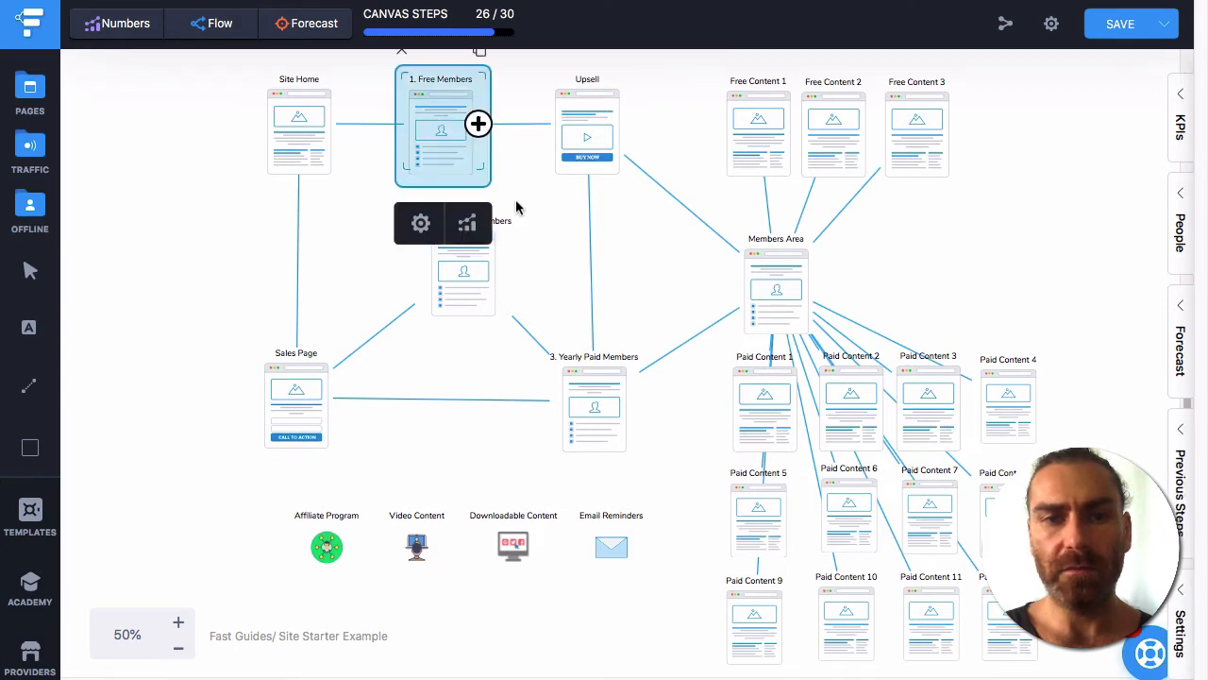
pyautogui.click(557, 266)
pyautogui.moveTo(375, 258); pyautogui.dragTo(630, 406)
pyautogui.click(360, 251)
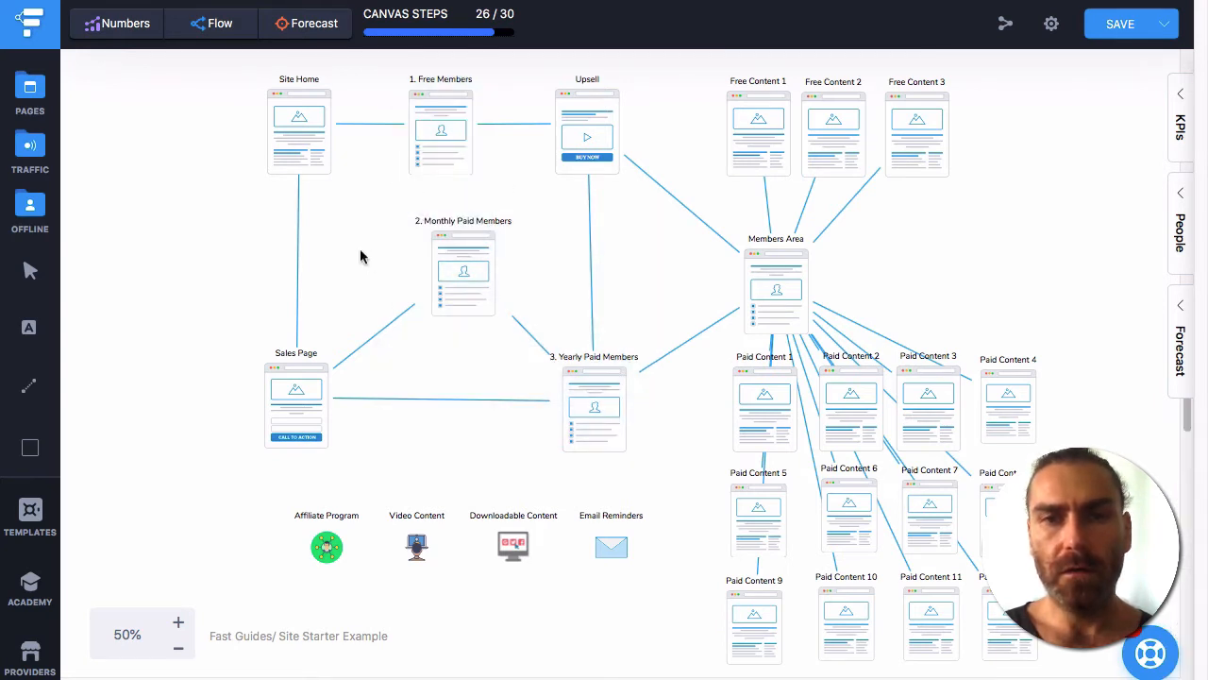
pyautogui.moveTo(696, 123); pyautogui.dragTo(1006, 132)
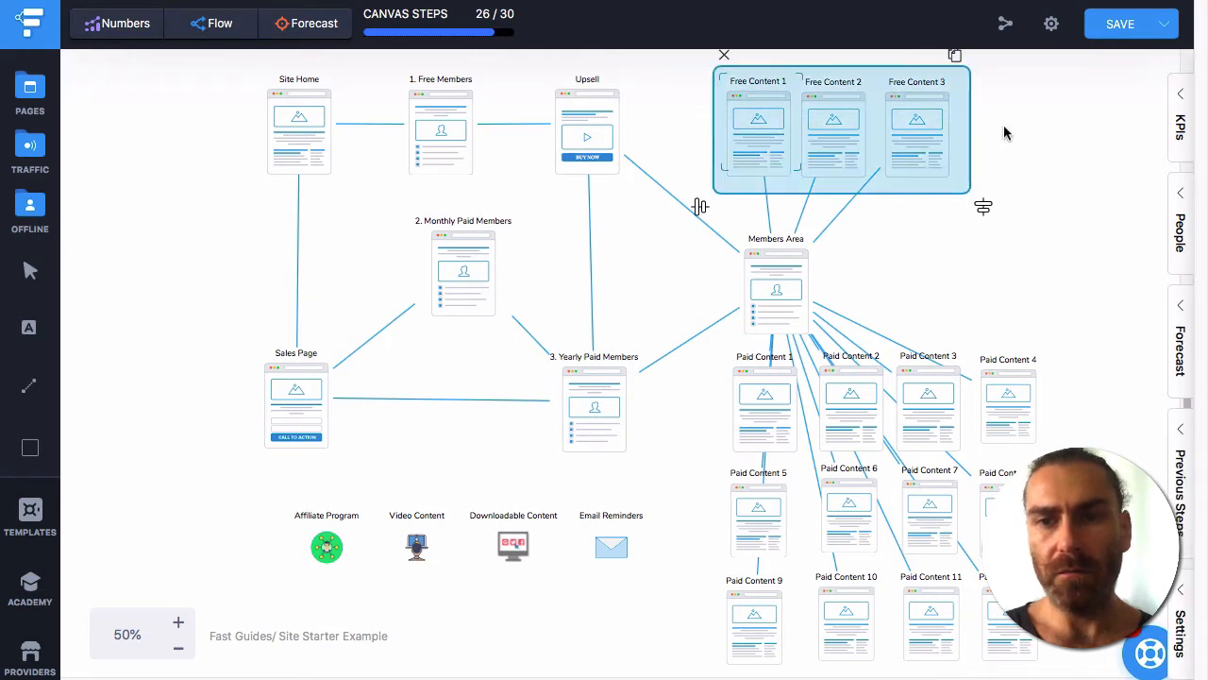
pyautogui.moveTo(712, 398); pyautogui.dragTo(1038, 660)
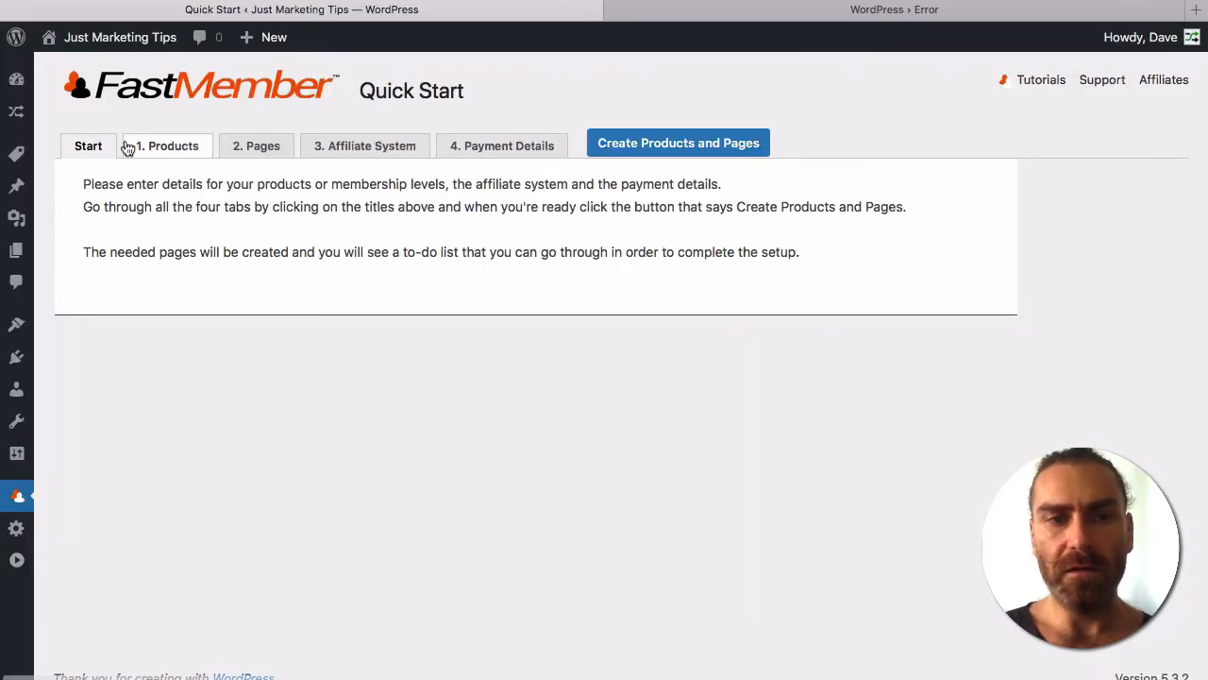
# On the Products step, choose a Membership Site with three levels as the product type.
pyautogui.click(170, 146)
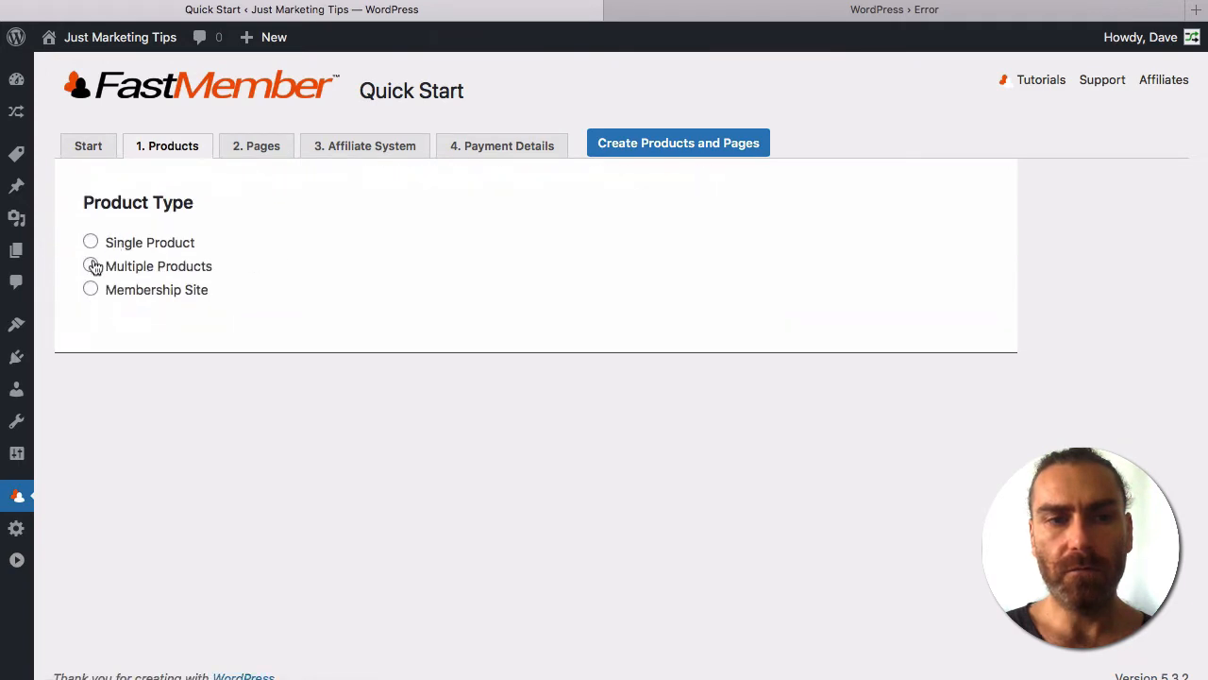
pyautogui.click(91, 293)
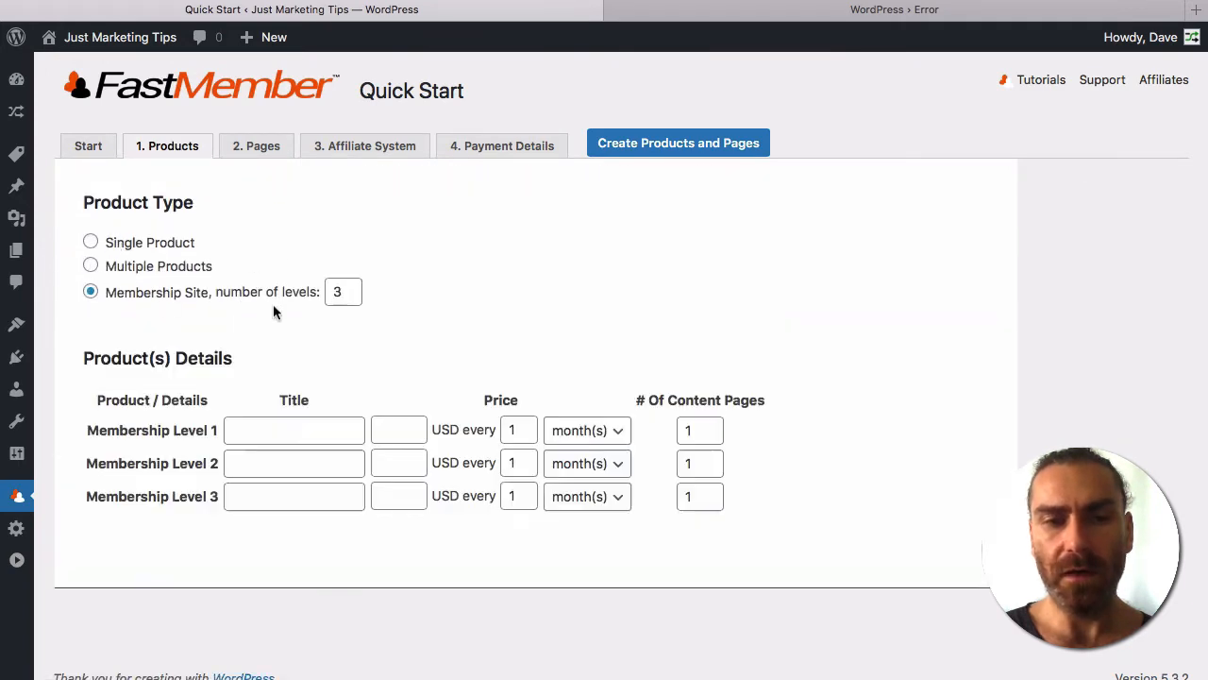
pyautogui.click(114, 269)
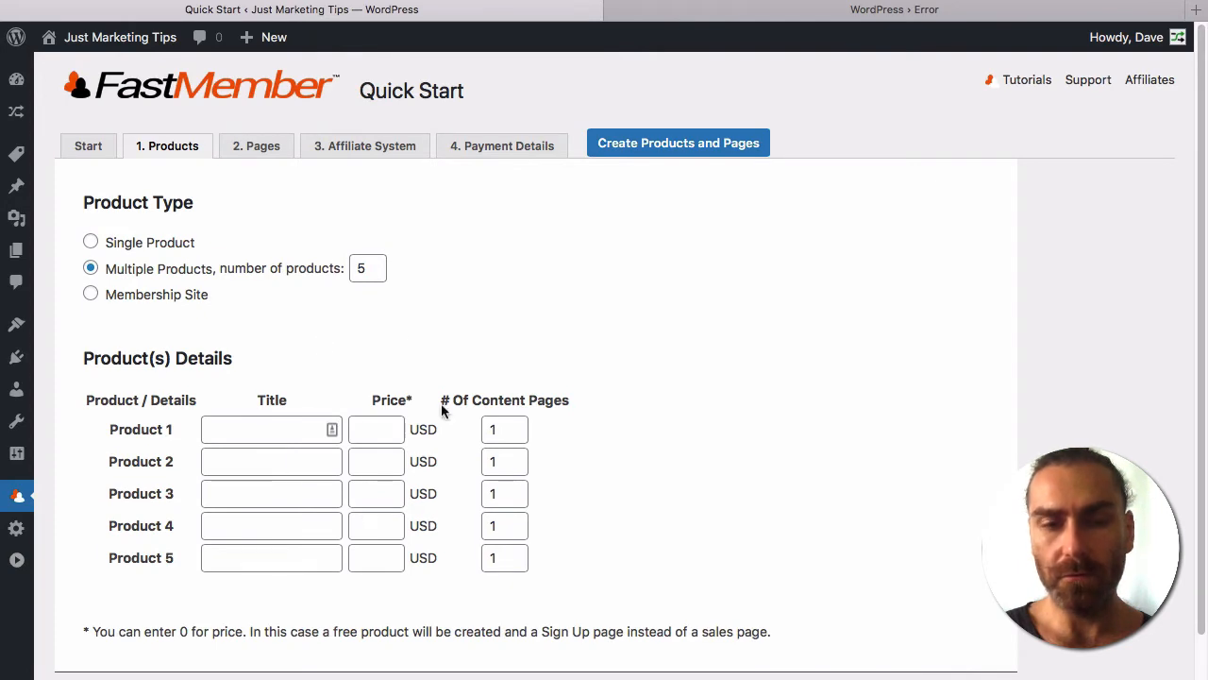
pyautogui.click(148, 294)
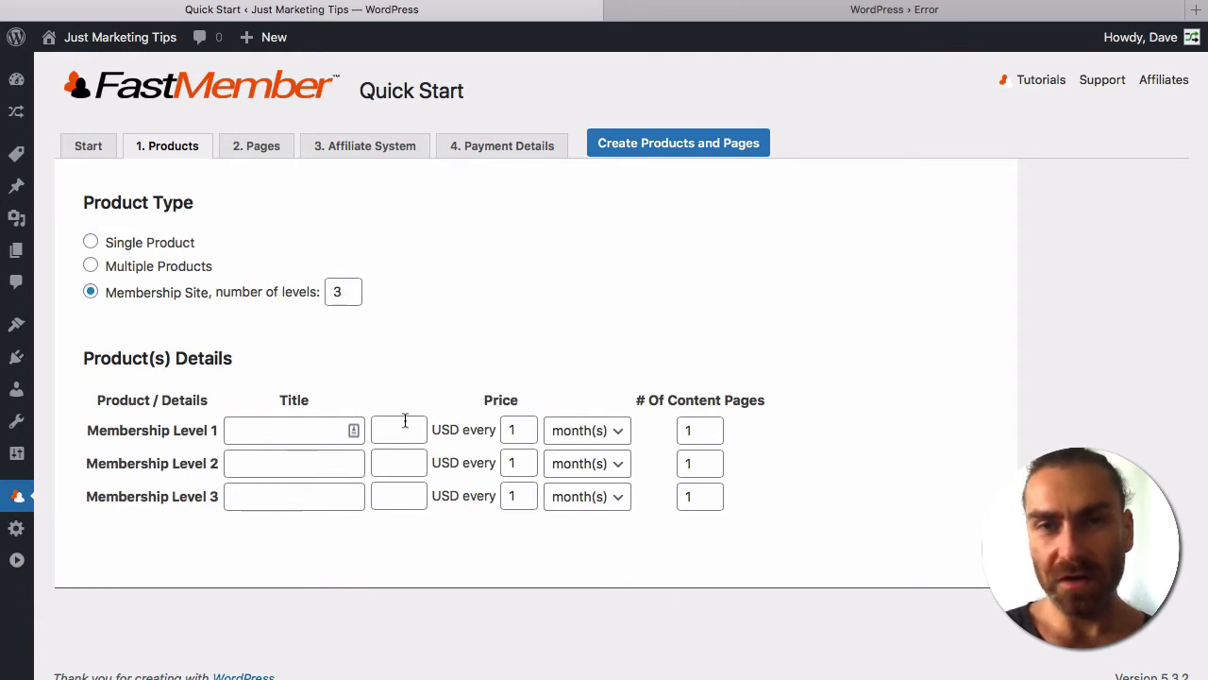
# Enter the first level as Free, priced 0, with 3 content pages.
pyautogui.click(299, 431)
pyautogui.write('Free')
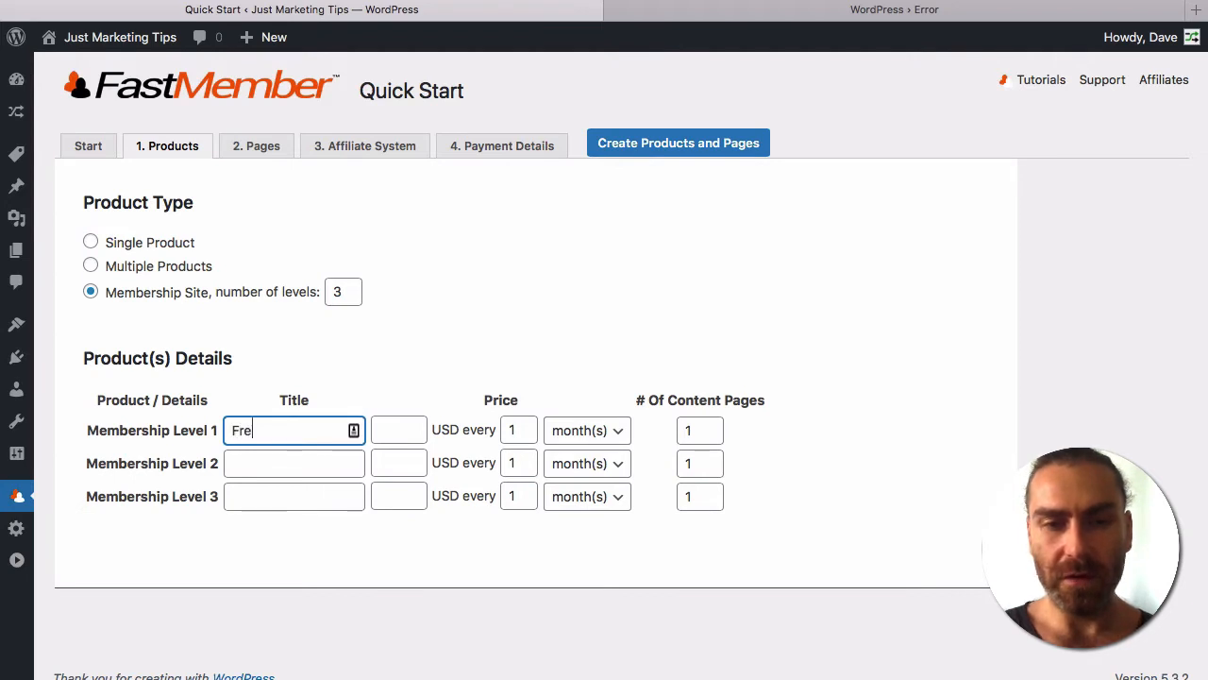
pyautogui.press('Tab')
pyautogui.write('0')
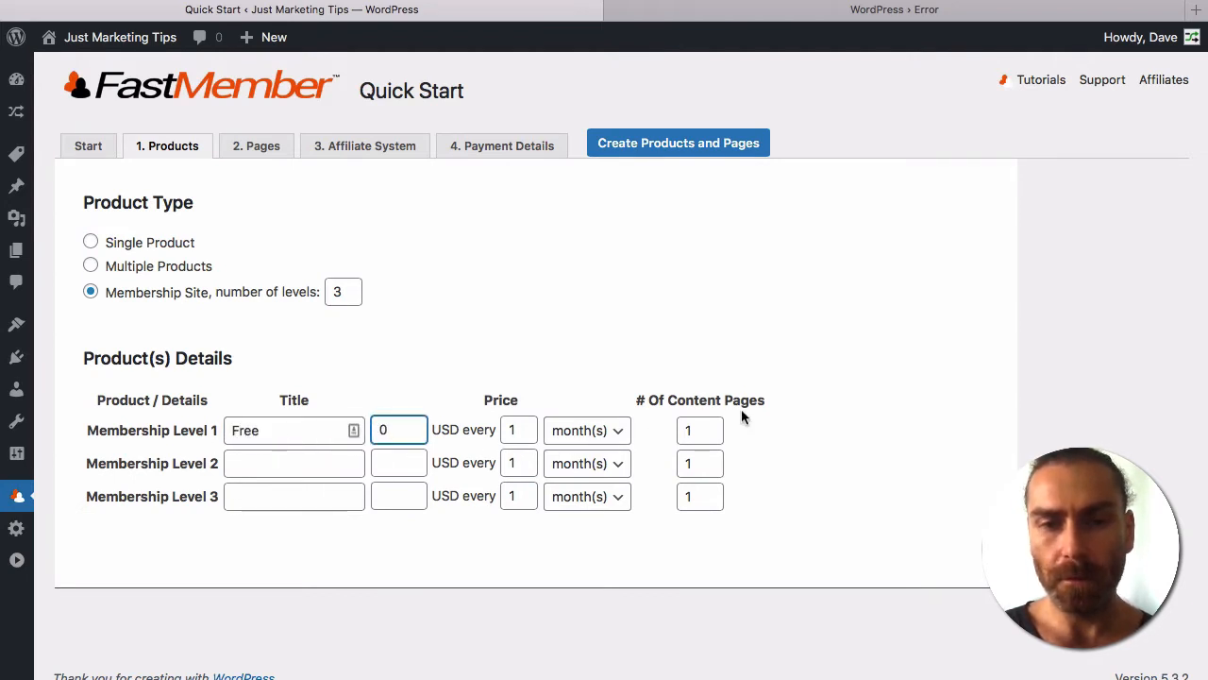
pyautogui.click(682, 436)
pyautogui.doubleClick(688, 430)
pyautogui.write('3')
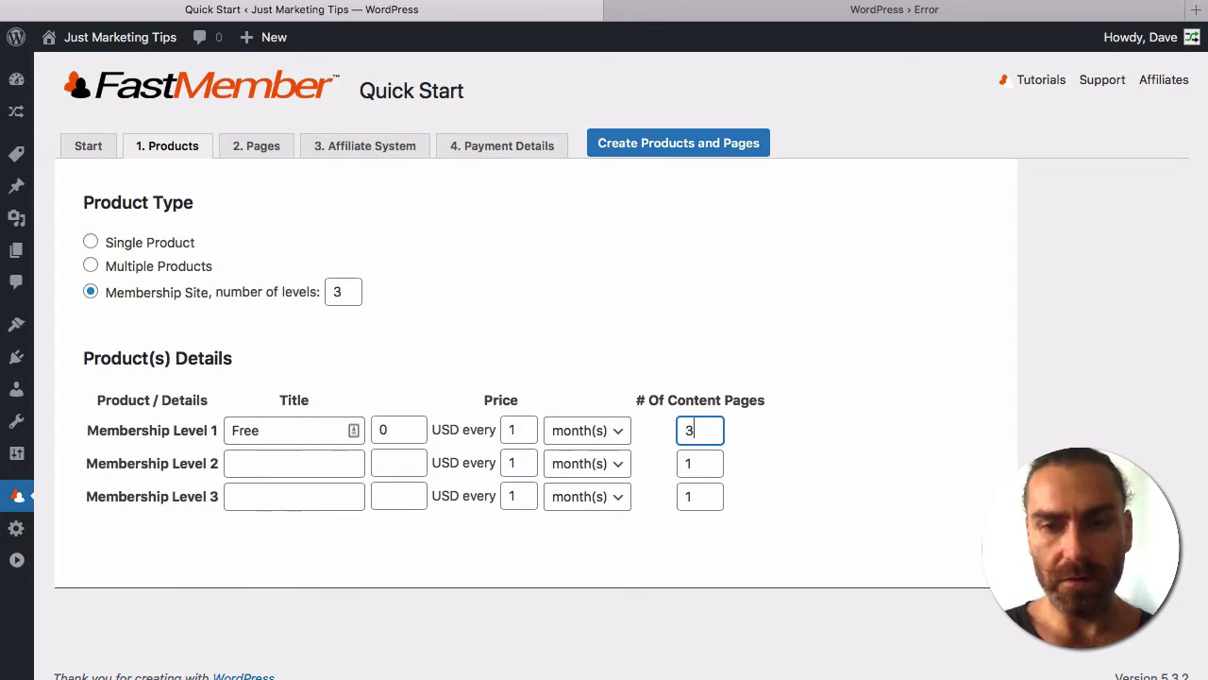
# Add the Monthly level at 20 USD with 12 pages and the Yearly level at 200 USD.
pyautogui.click(285, 463)
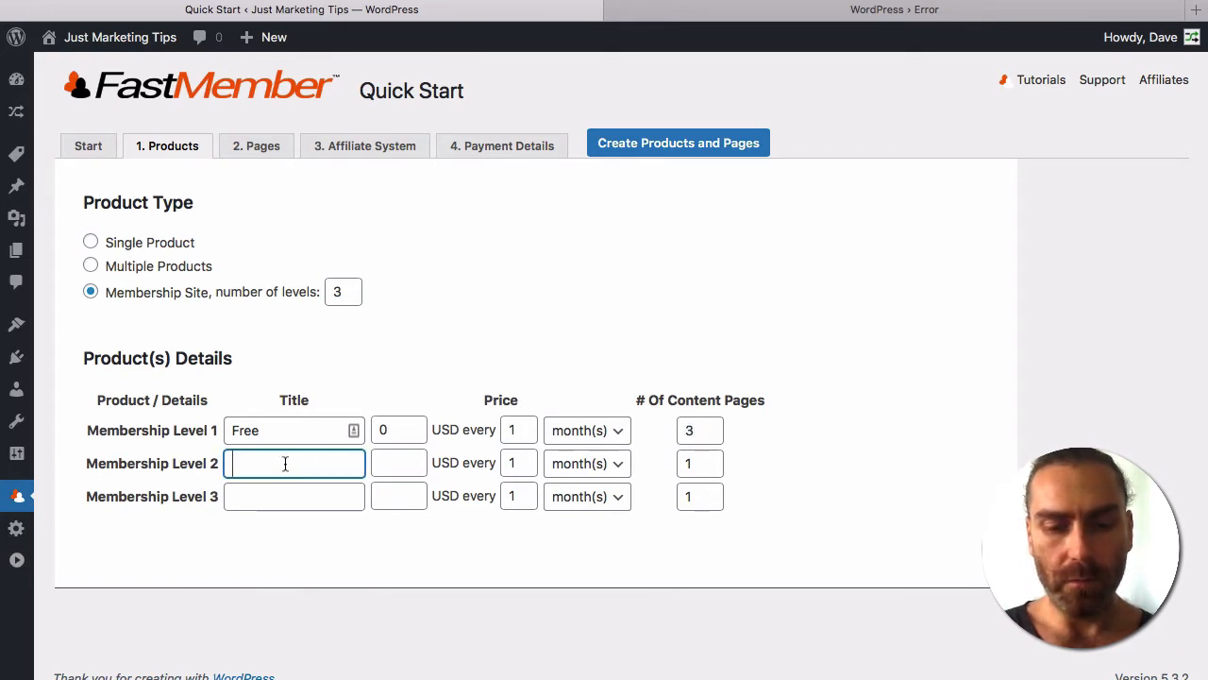
pyautogui.write('Monthly')
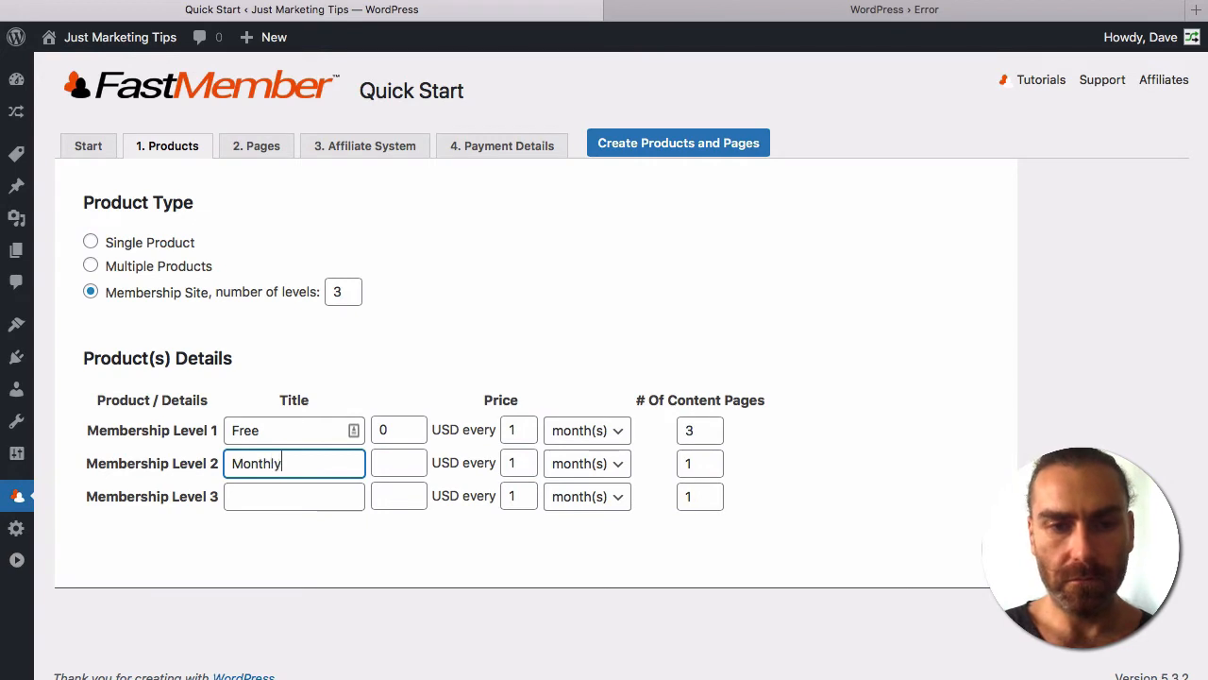
pyautogui.press('Tab')
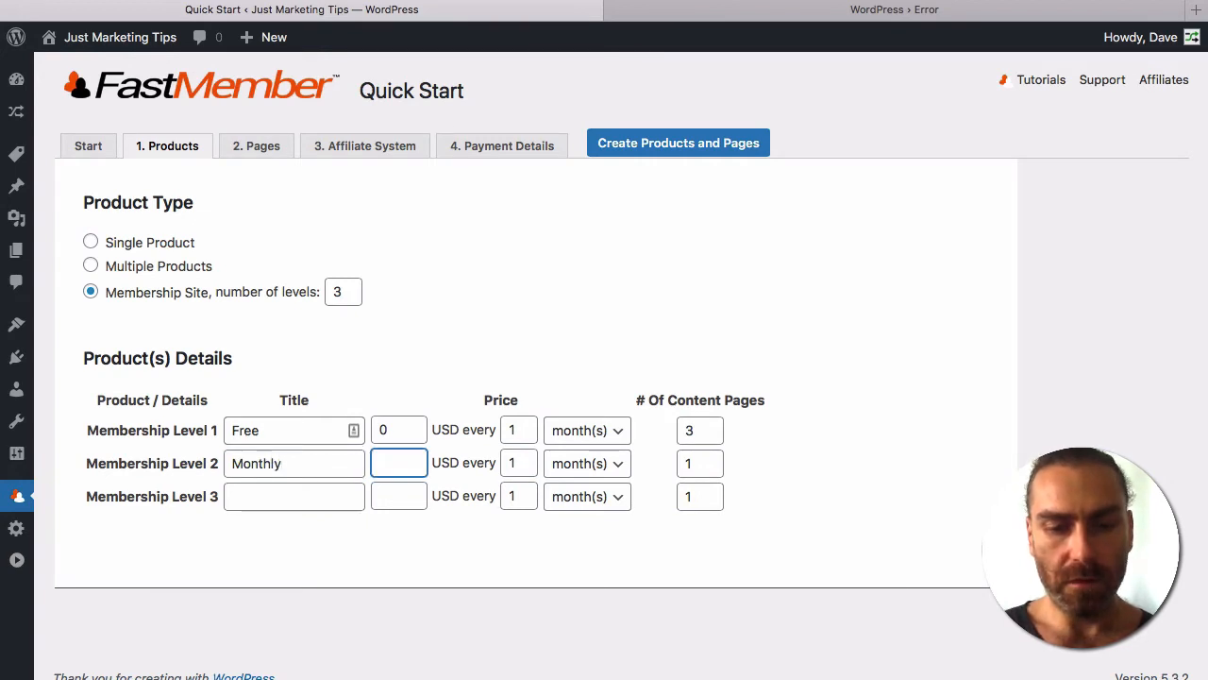
pyautogui.write('20')
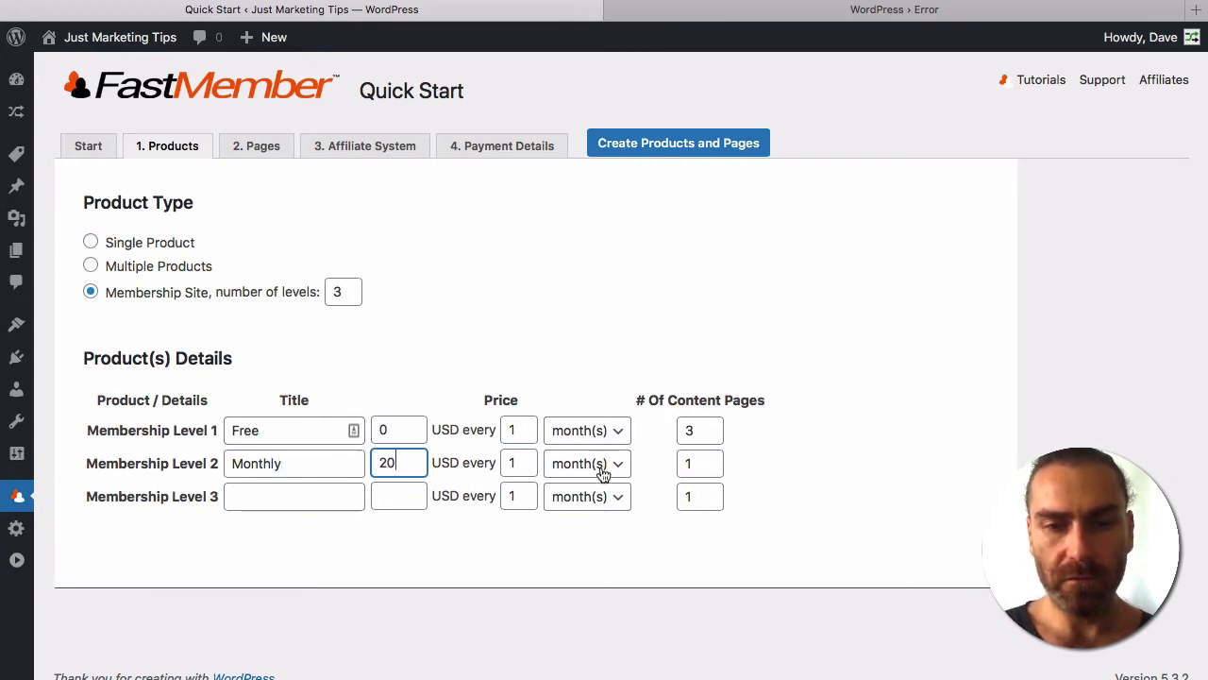
pyautogui.click(276, 499)
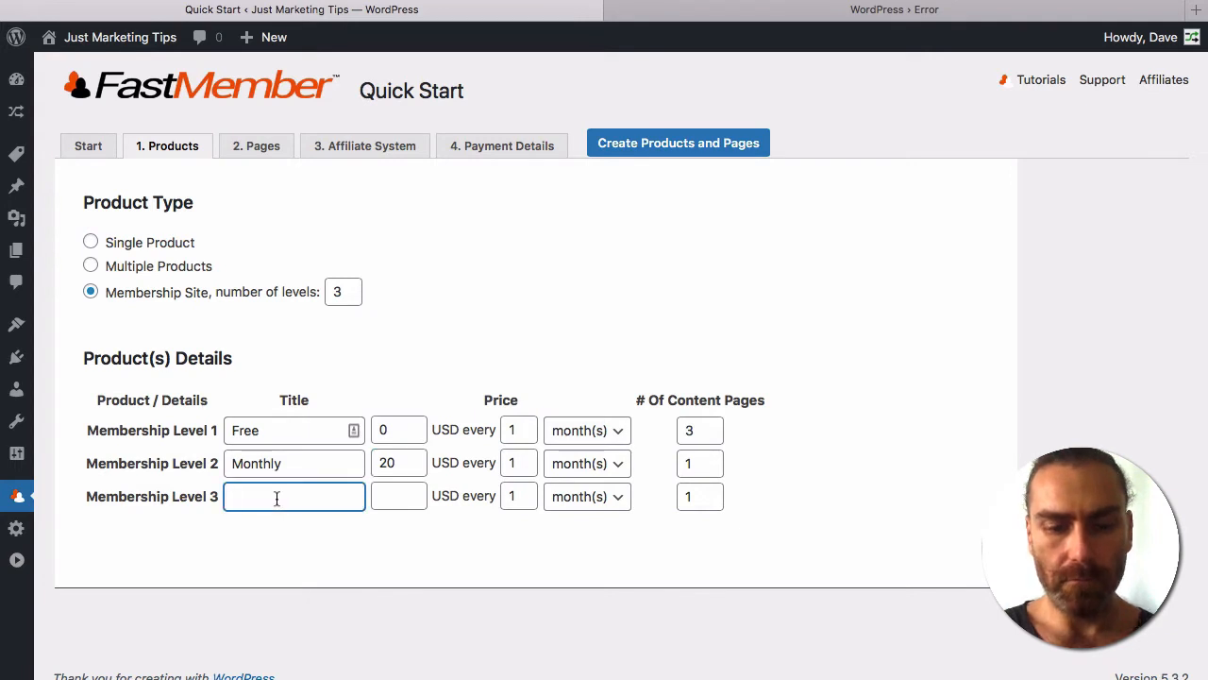
pyautogui.write('Yearly')
pyautogui.click(396, 501)
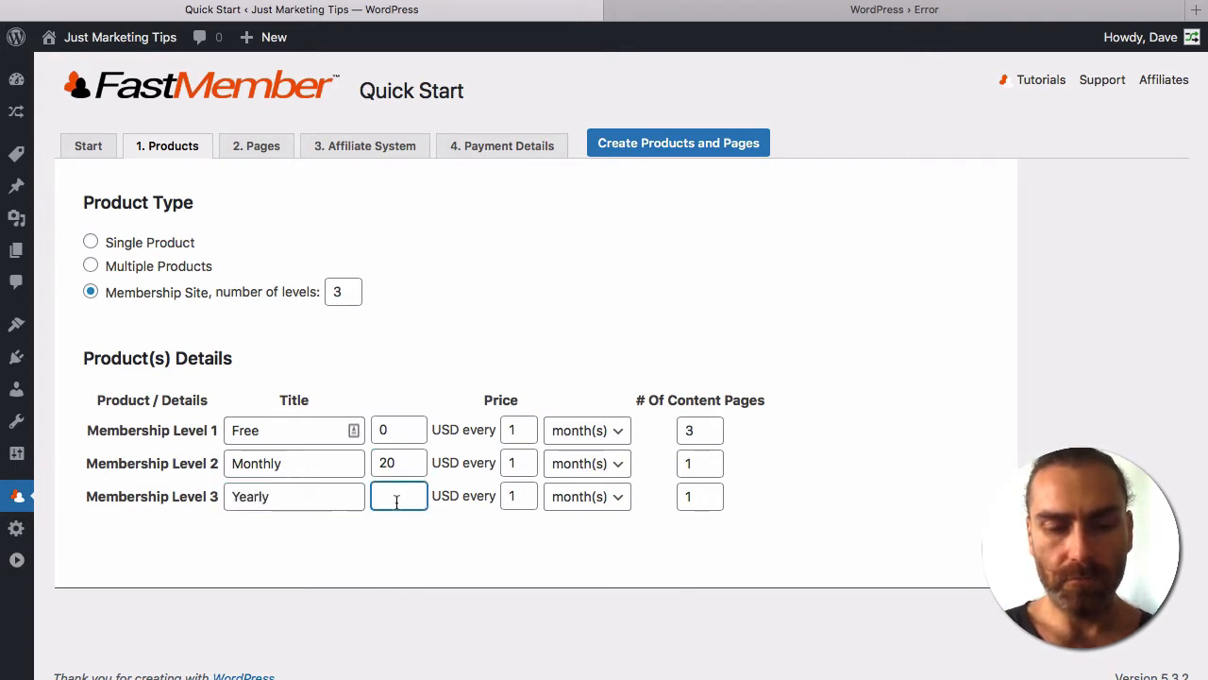
pyautogui.write('200')
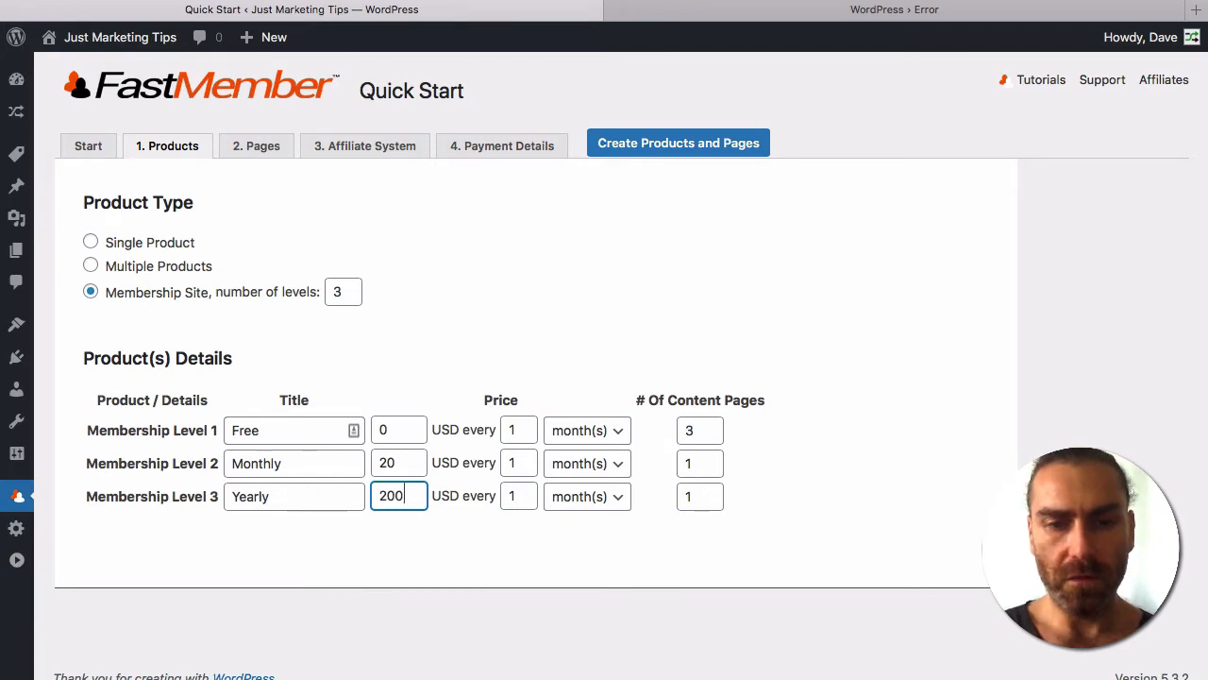
pyautogui.doubleClick(708, 464)
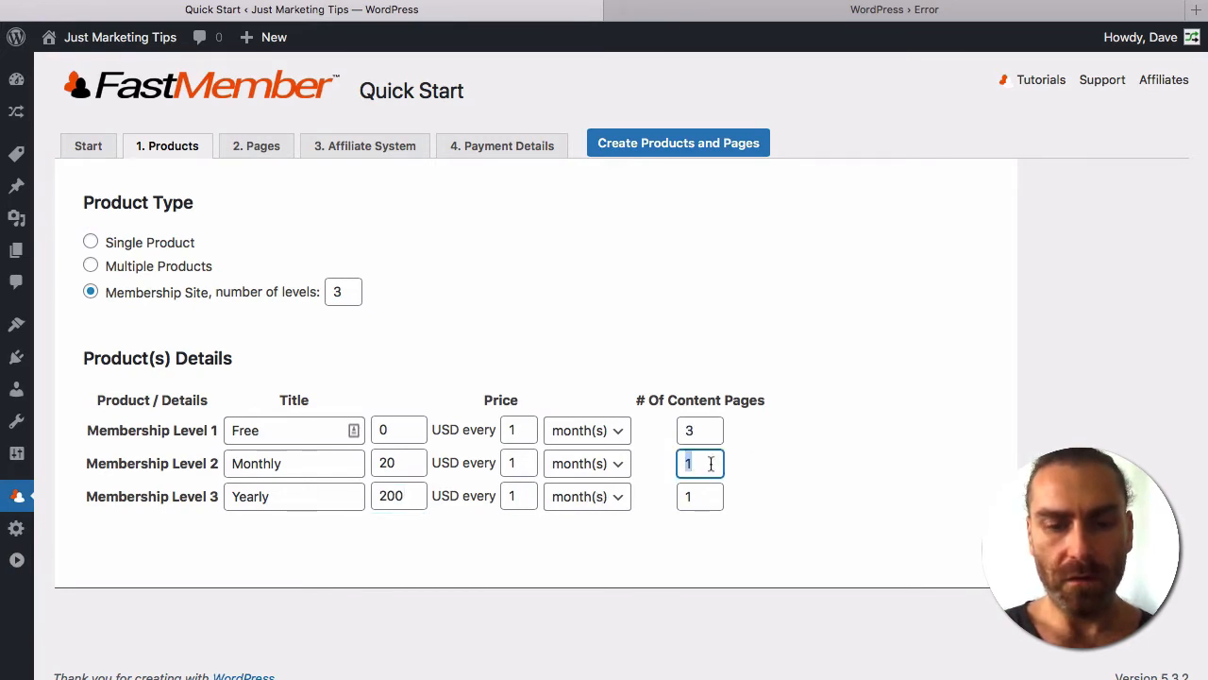
pyautogui.write('12')
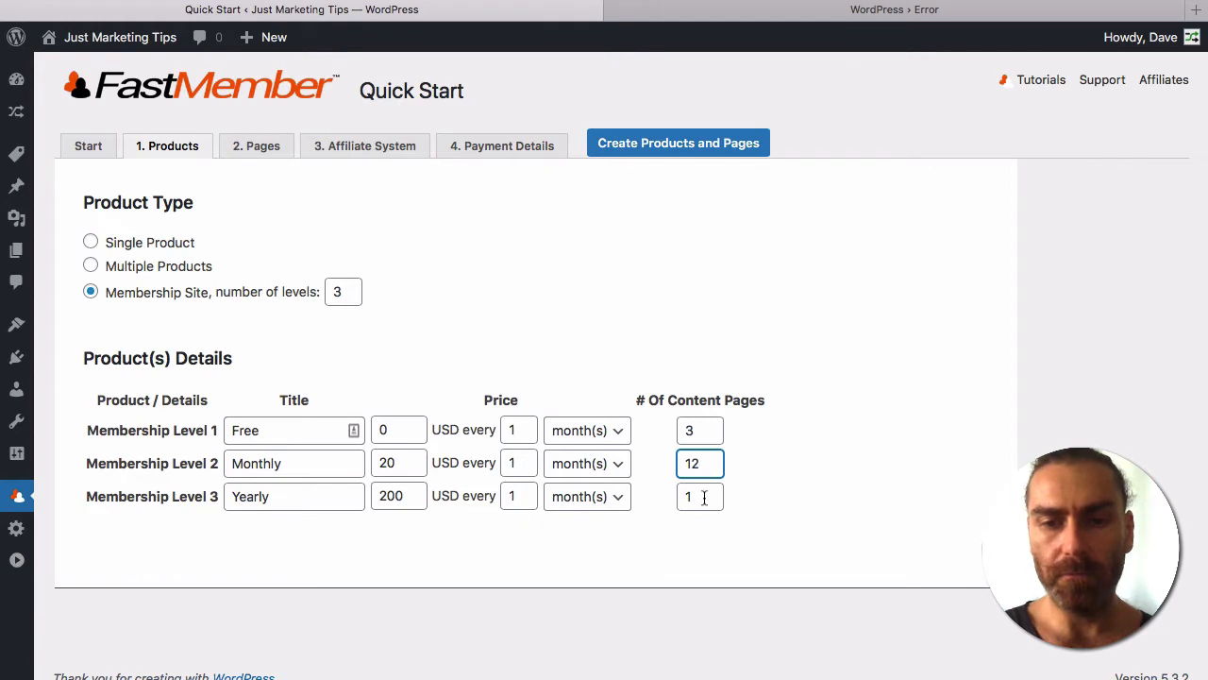
pyautogui.click(704, 497)
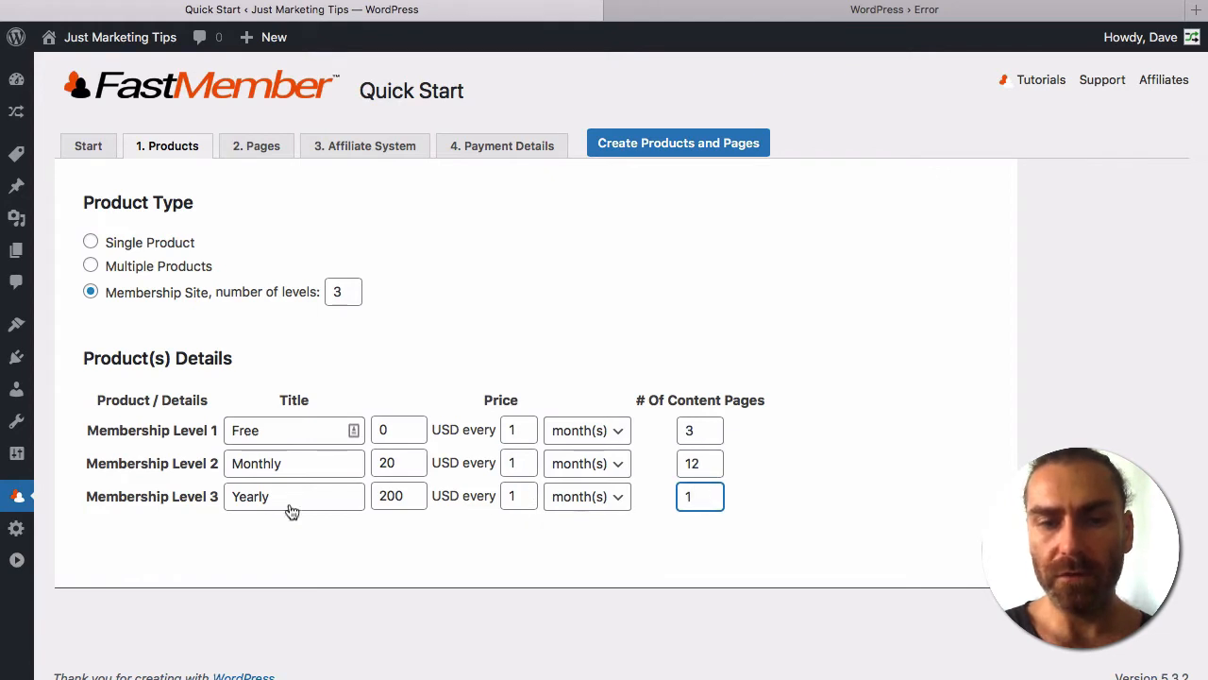
pyautogui.click(708, 464)
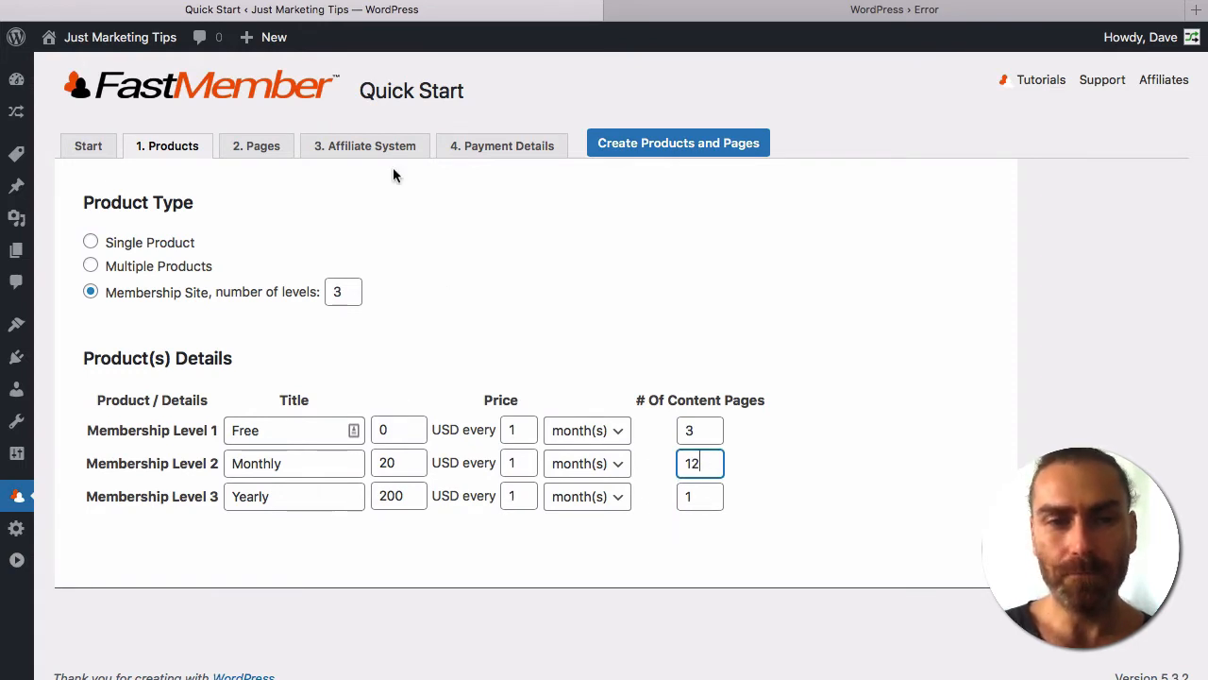
# Use a separate sales page per membership level, then advance to the Affiliate System step.
pyautogui.click(252, 153)
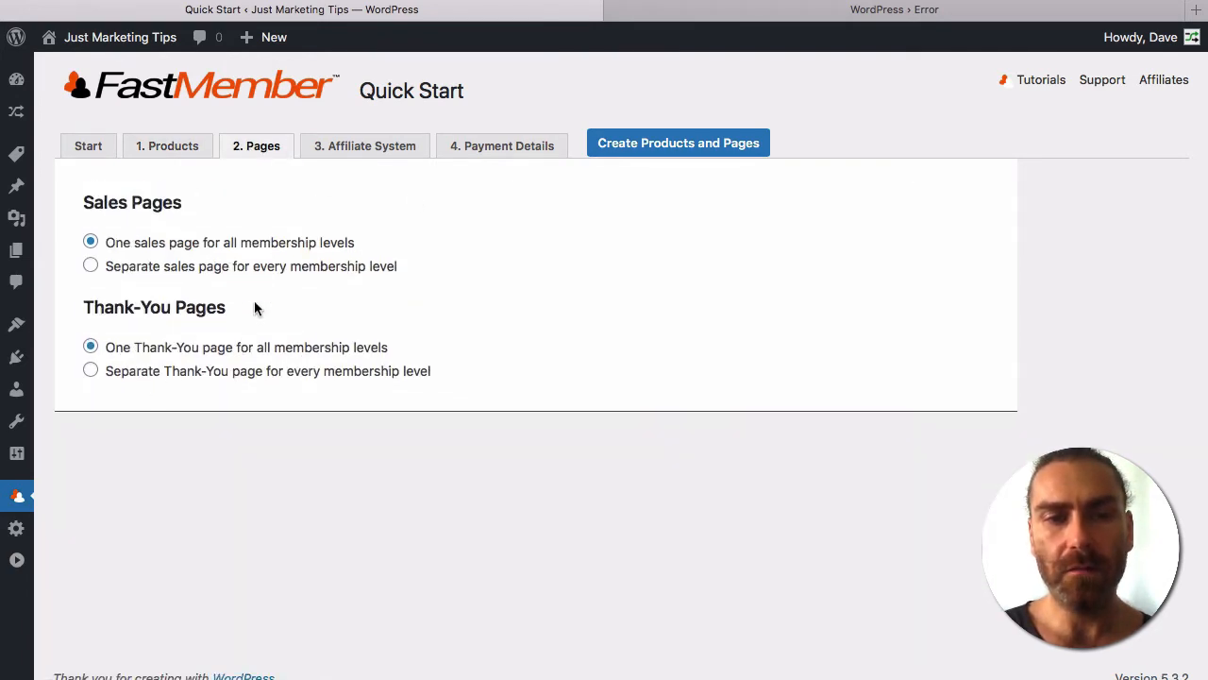
pyautogui.click(149, 268)
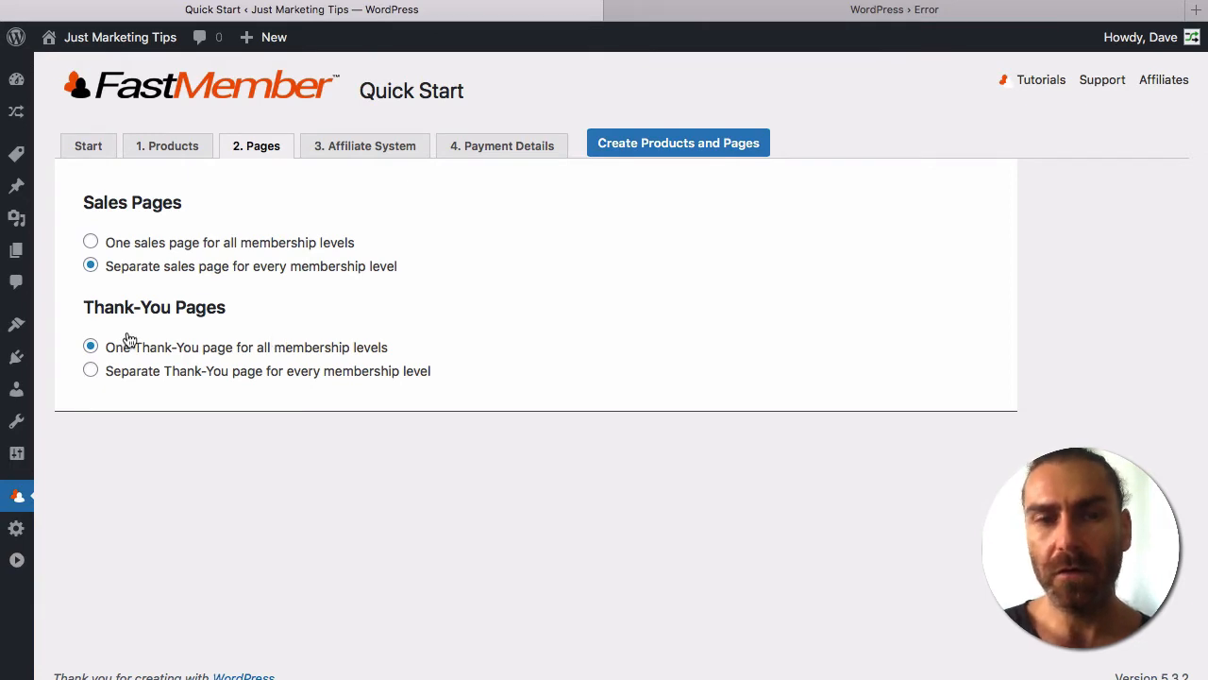
pyautogui.click(364, 151)
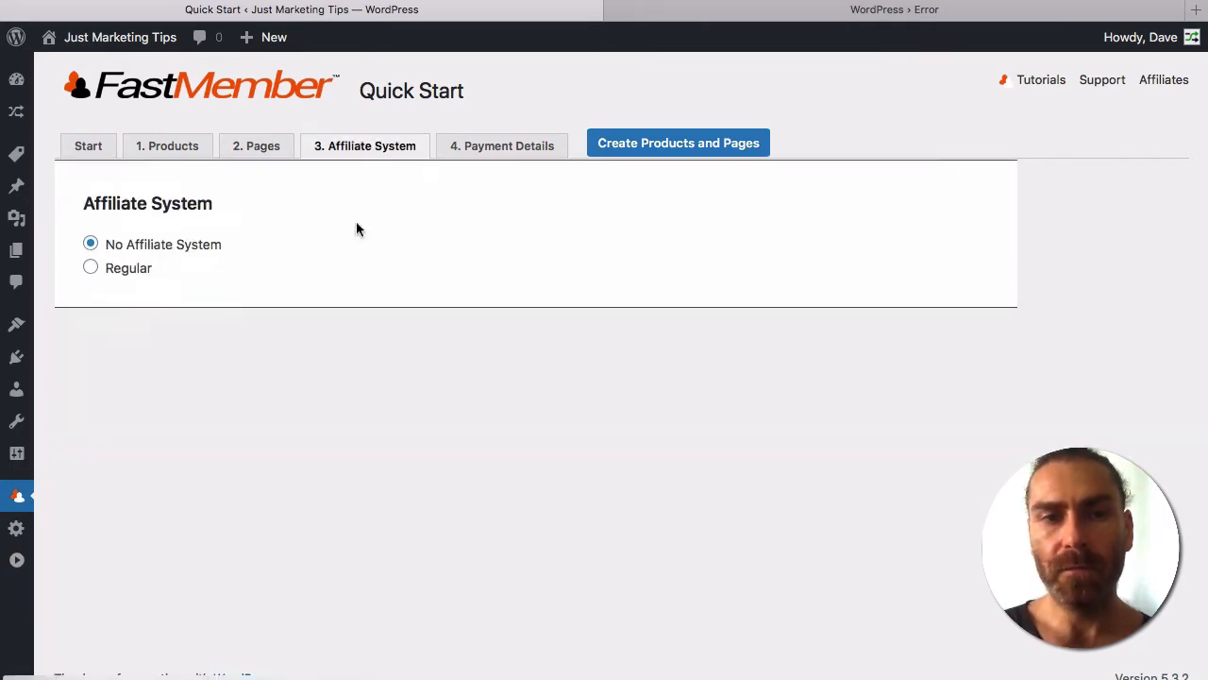
# Choose a Regular affiliate system and accept PayPal Smart as the payment method.
pyautogui.click(92, 268)
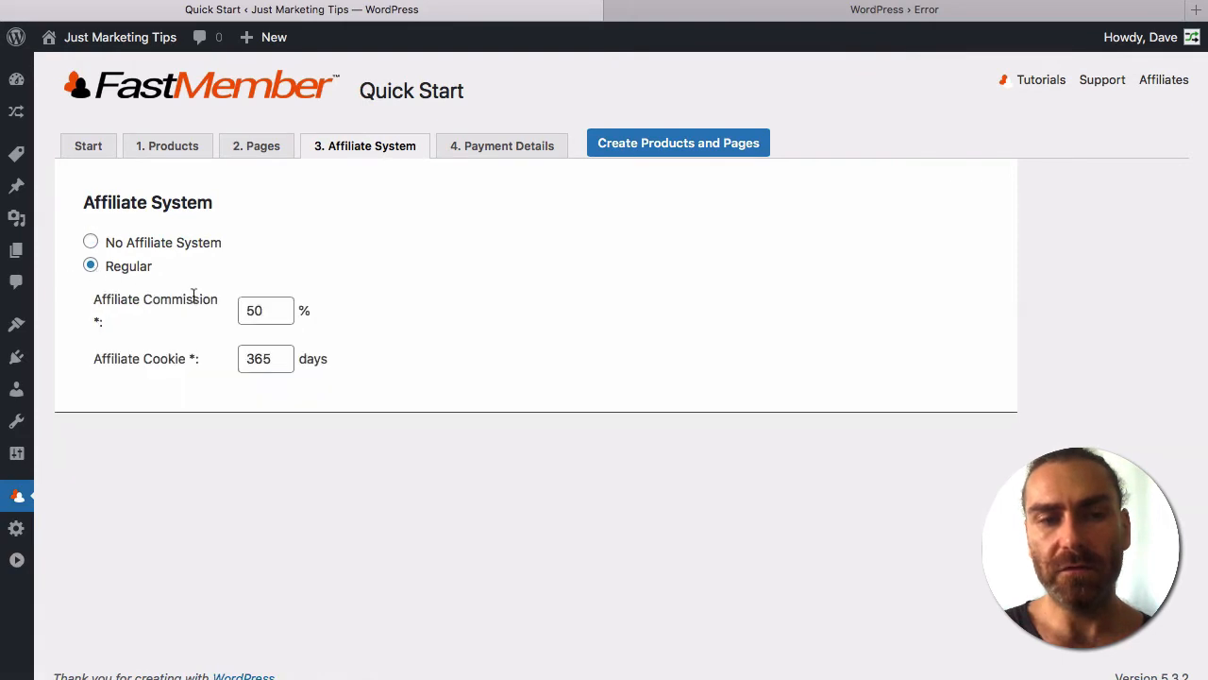
pyautogui.click(496, 147)
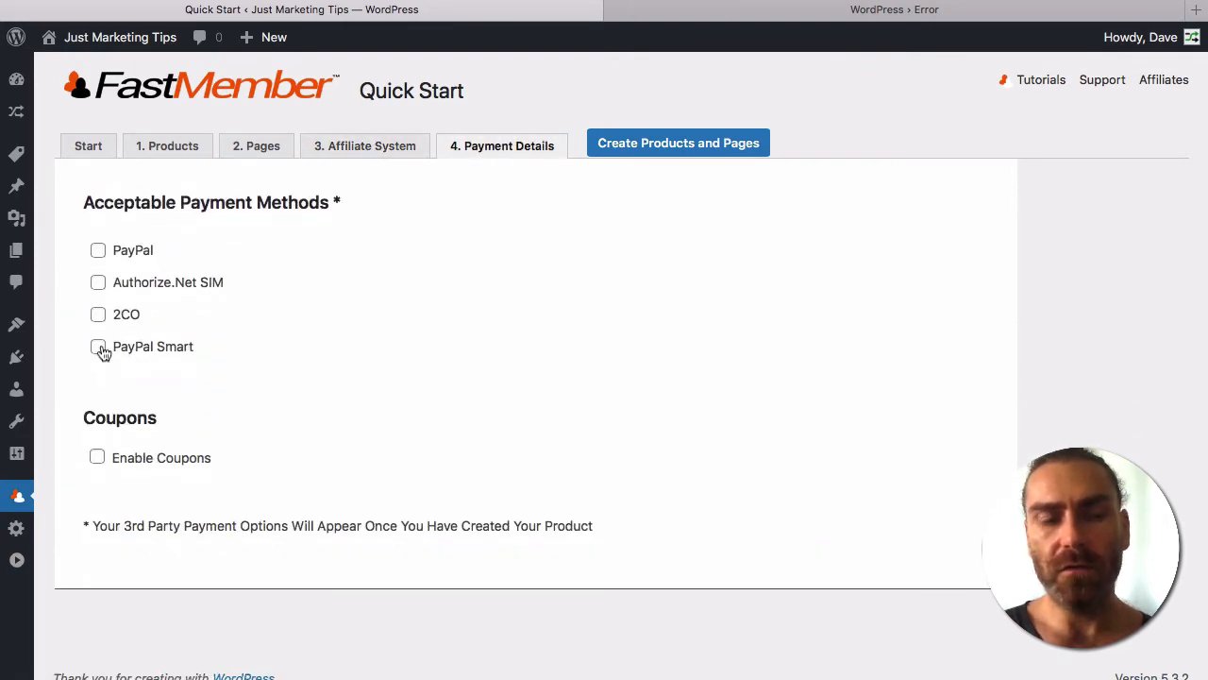
pyautogui.click(99, 348)
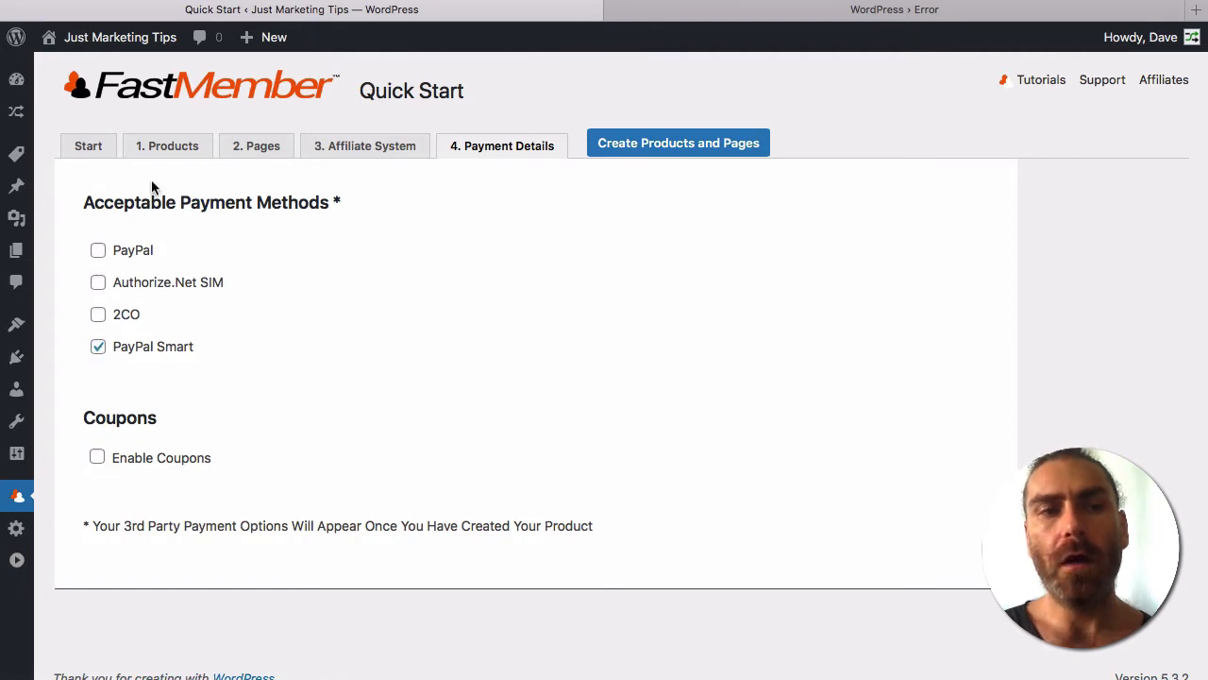
# Open FastFlow Settings in a new tab, view it, and return to Quick Start.
pyautogui.moveTo(17, 115)
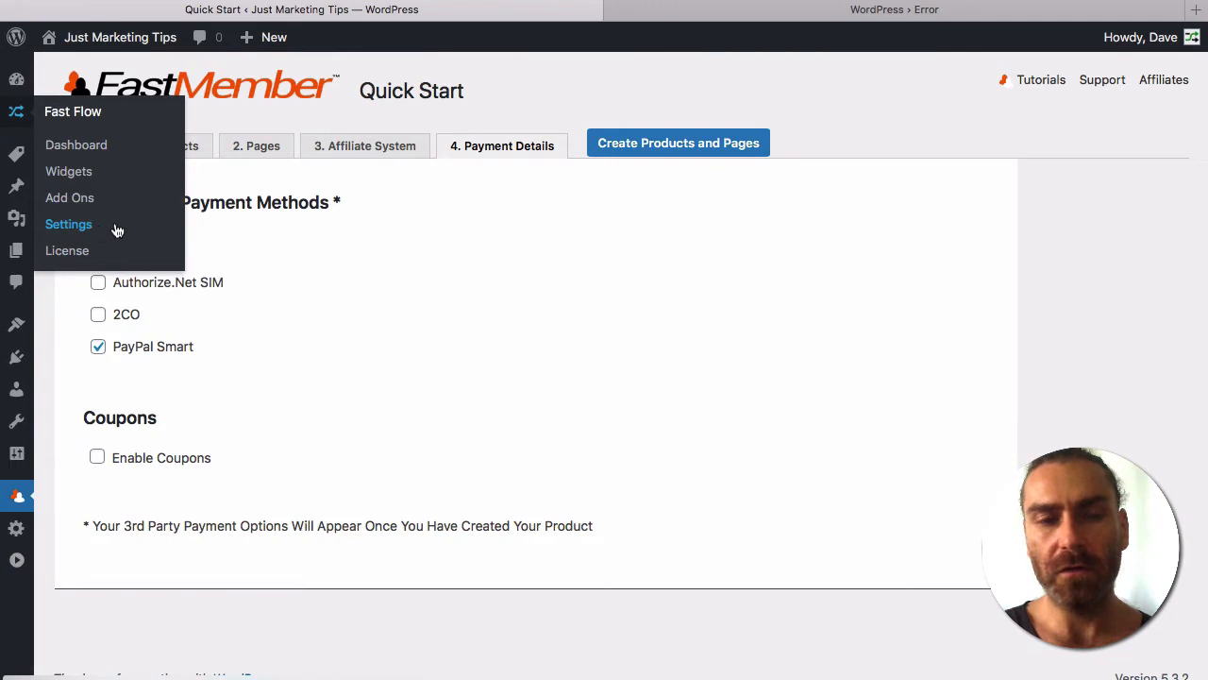
pyautogui.keyDown('super'); pyautogui.click(67, 225); pyautogui.keyUp('super')
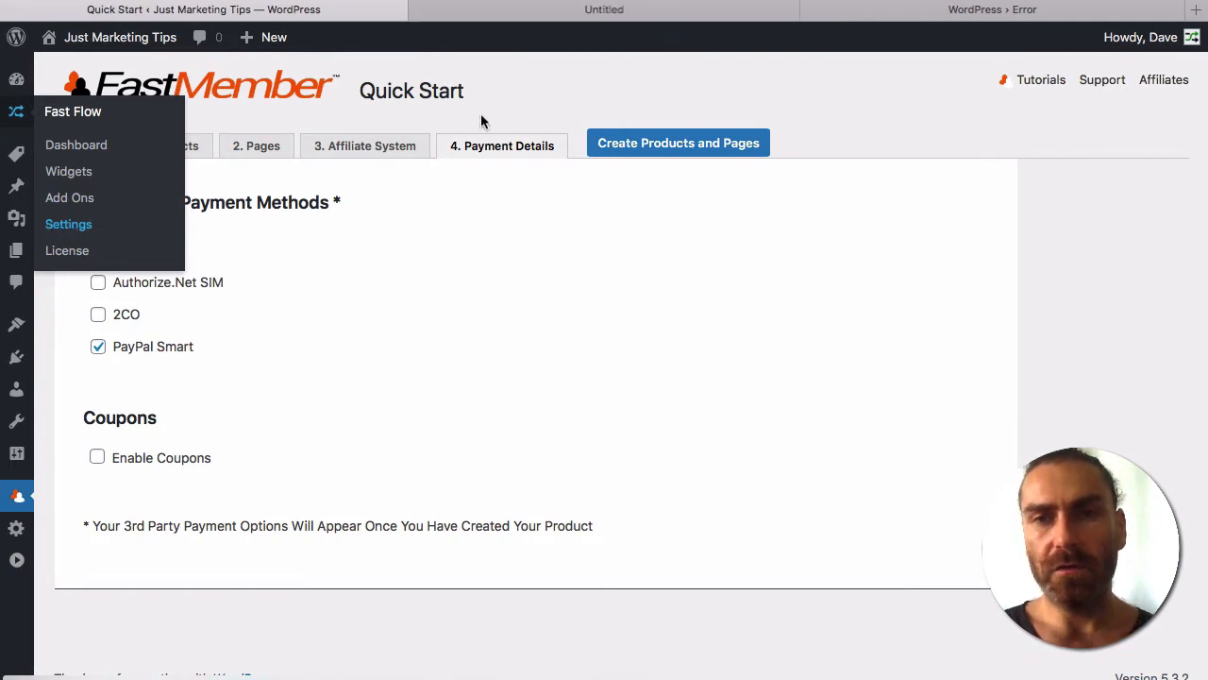
pyautogui.click(637, 14)
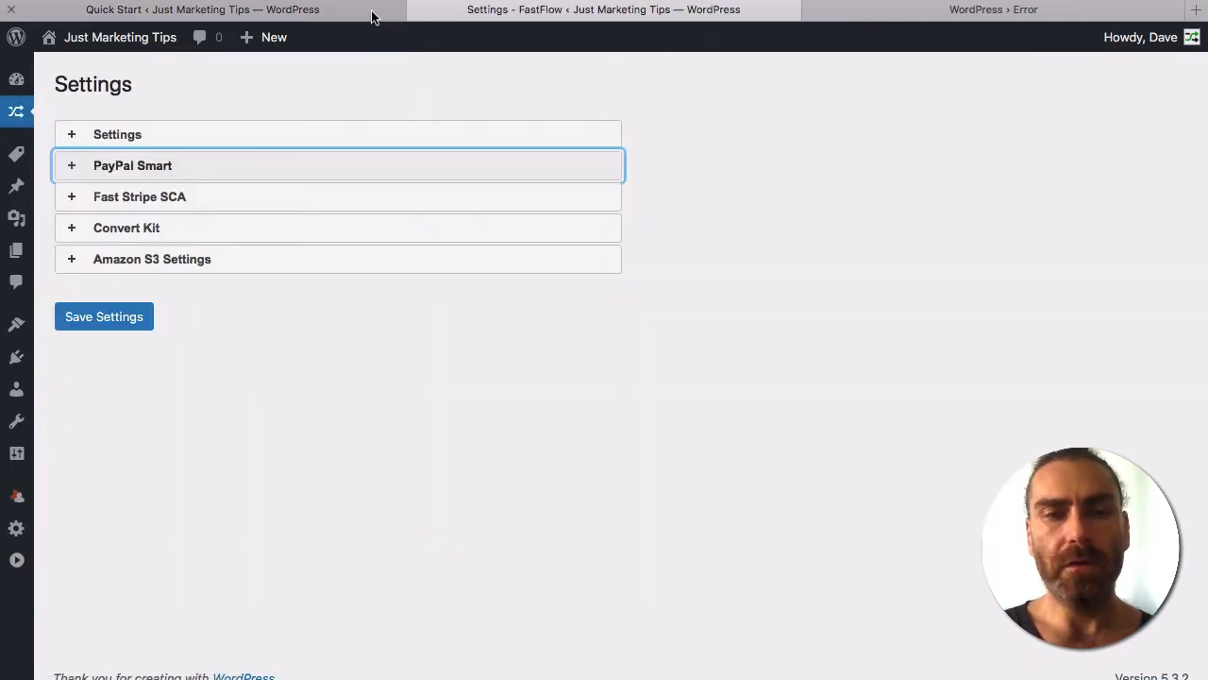
pyautogui.click(372, 17)
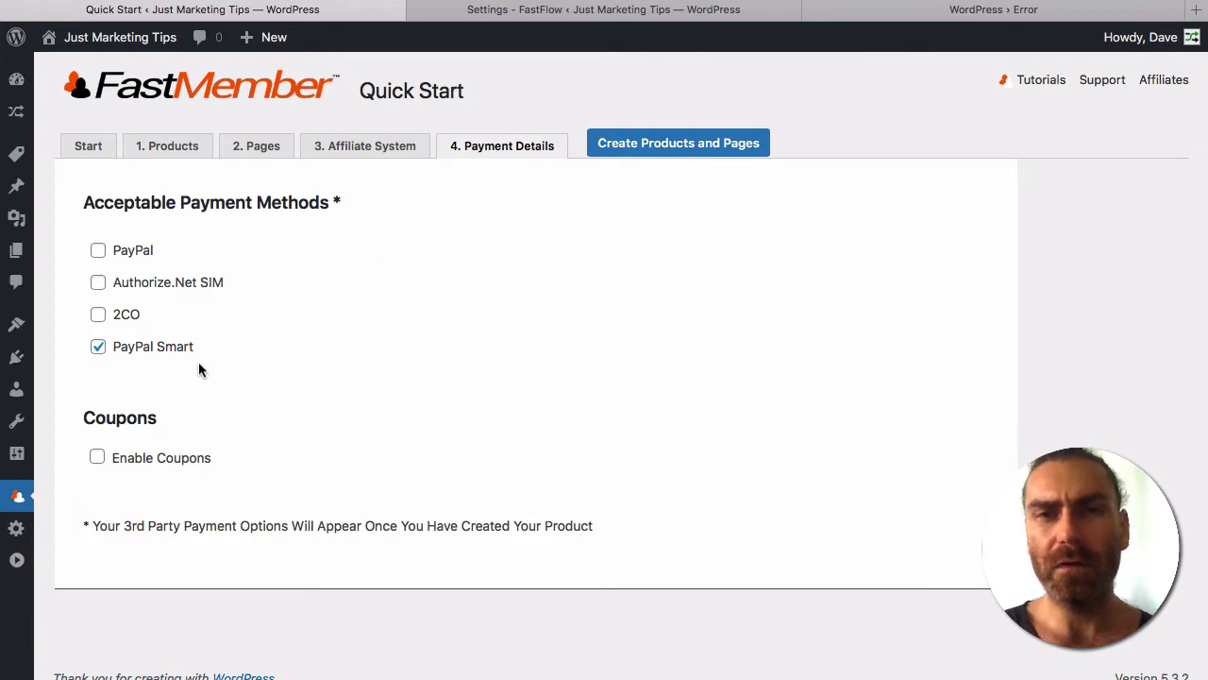
# Create the Free, Monthly and Yearly products and pages, then review the generated summary.
pyautogui.click(674, 152)
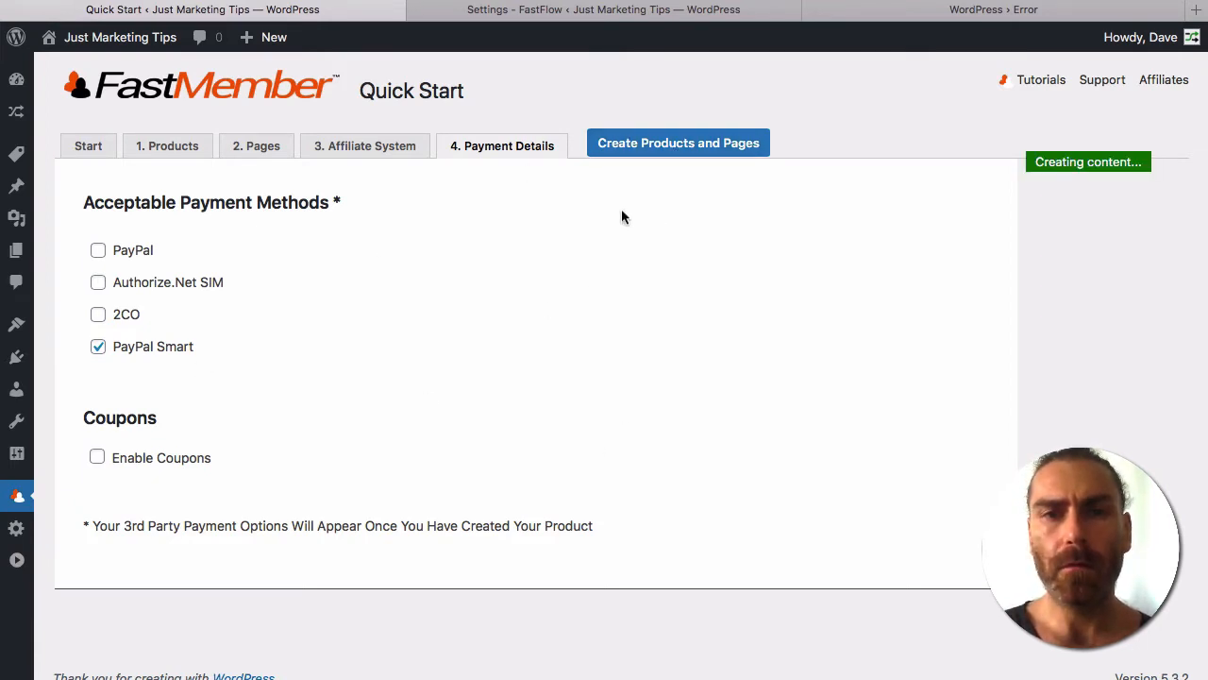
pyautogui.scroll(-8, 469, 282)
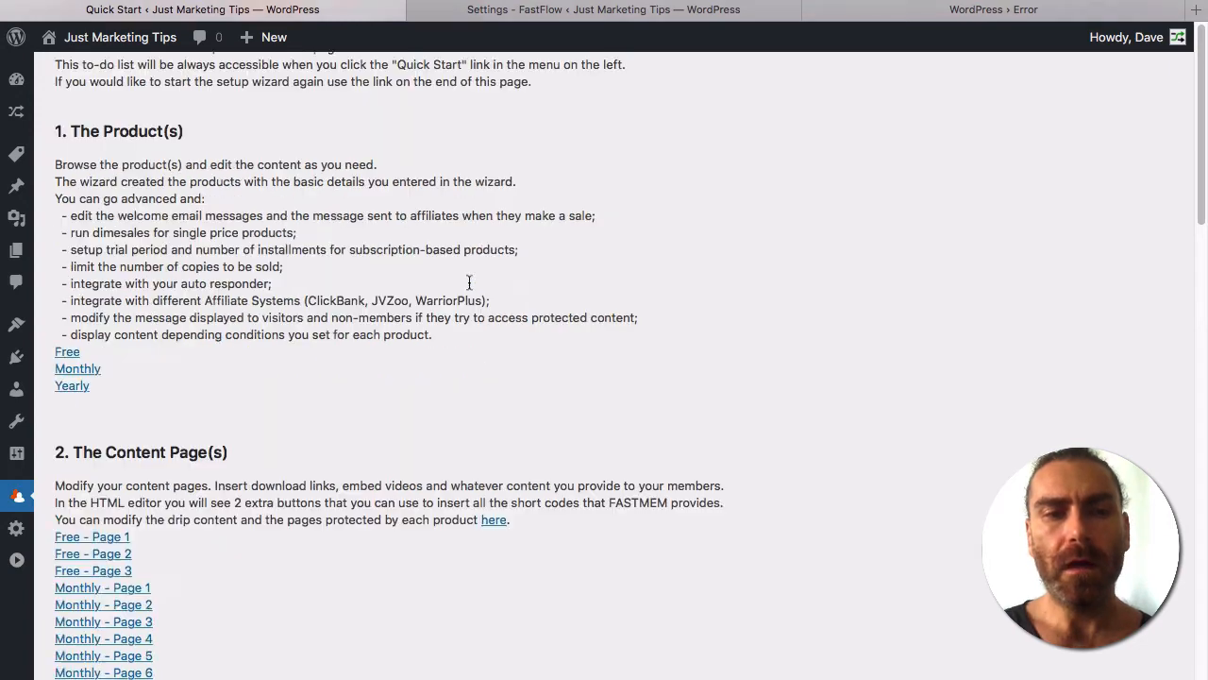
pyautogui.scroll(5, 469, 283)
pyautogui.scroll(3, 469, 283)
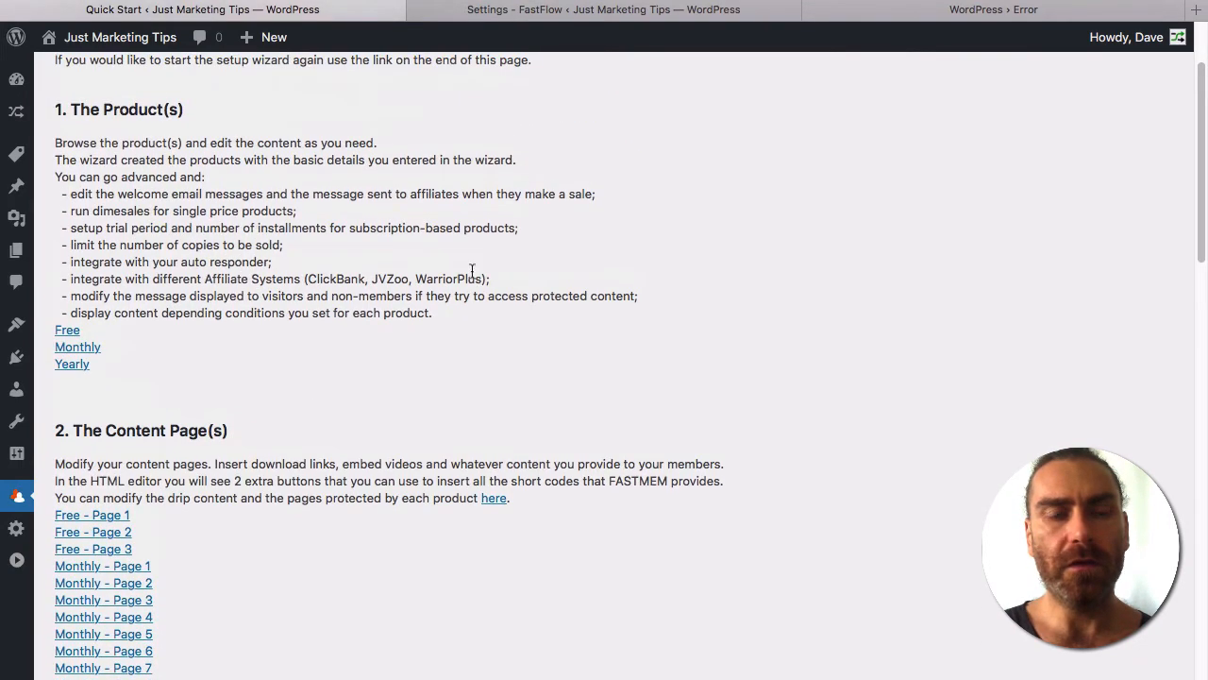
pyautogui.scroll(-5, 411, 251)
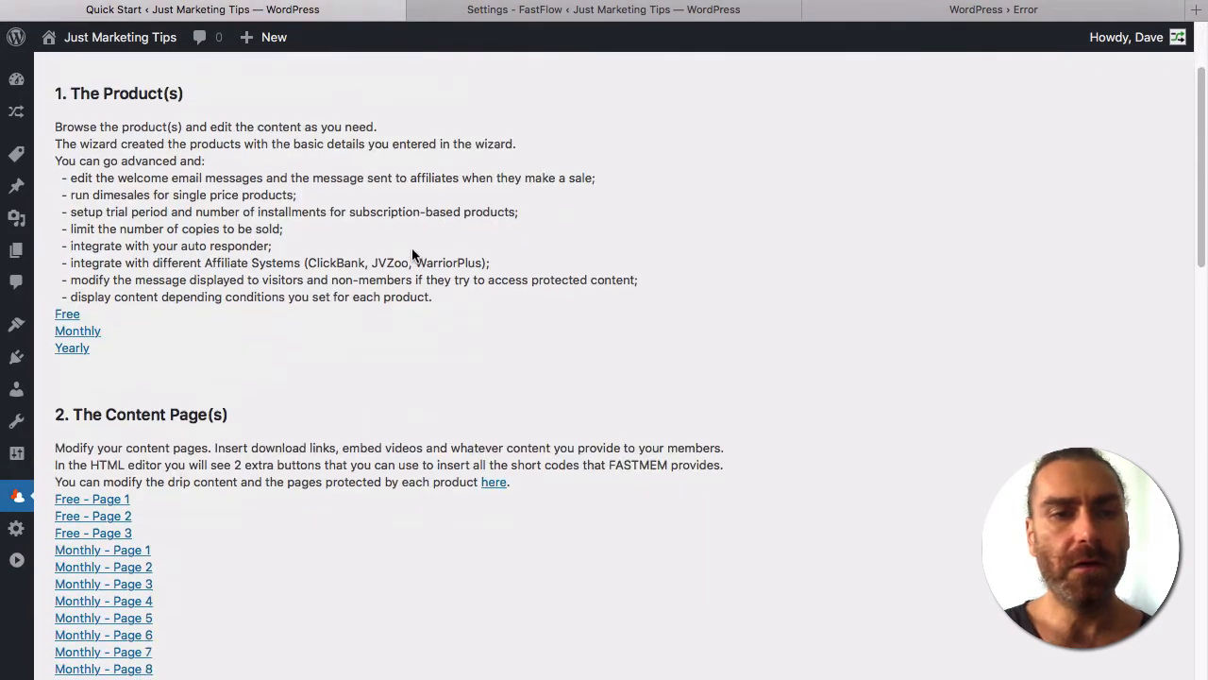
pyautogui.scroll(-3, 72, 343)
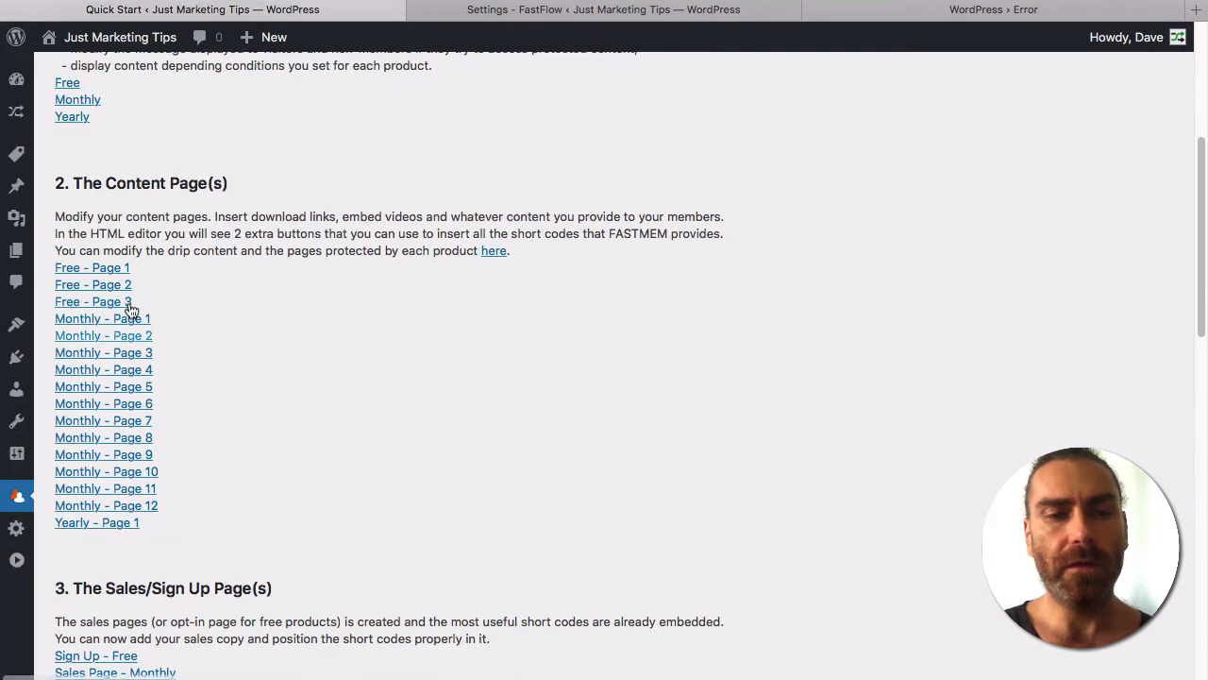
pyautogui.scroll(-3, 127, 553)
pyautogui.scroll(-7, 127, 552)
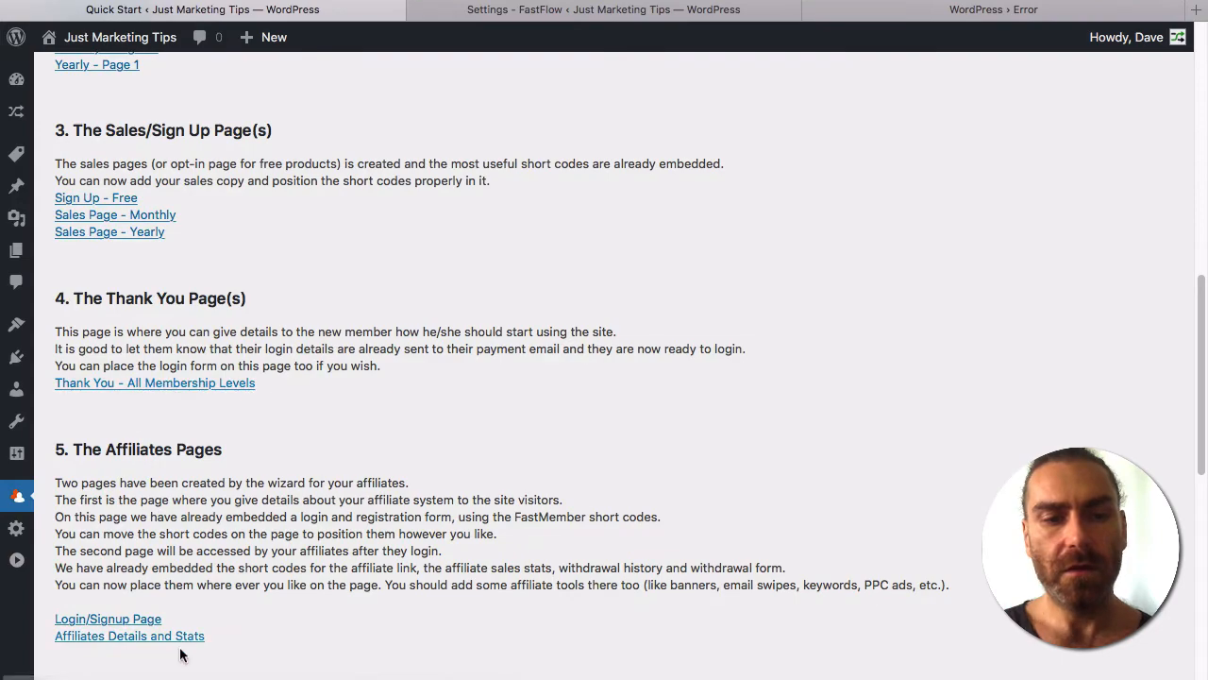
pyautogui.scroll(-3, 170, 576)
pyautogui.scroll(-8, 360, 540)
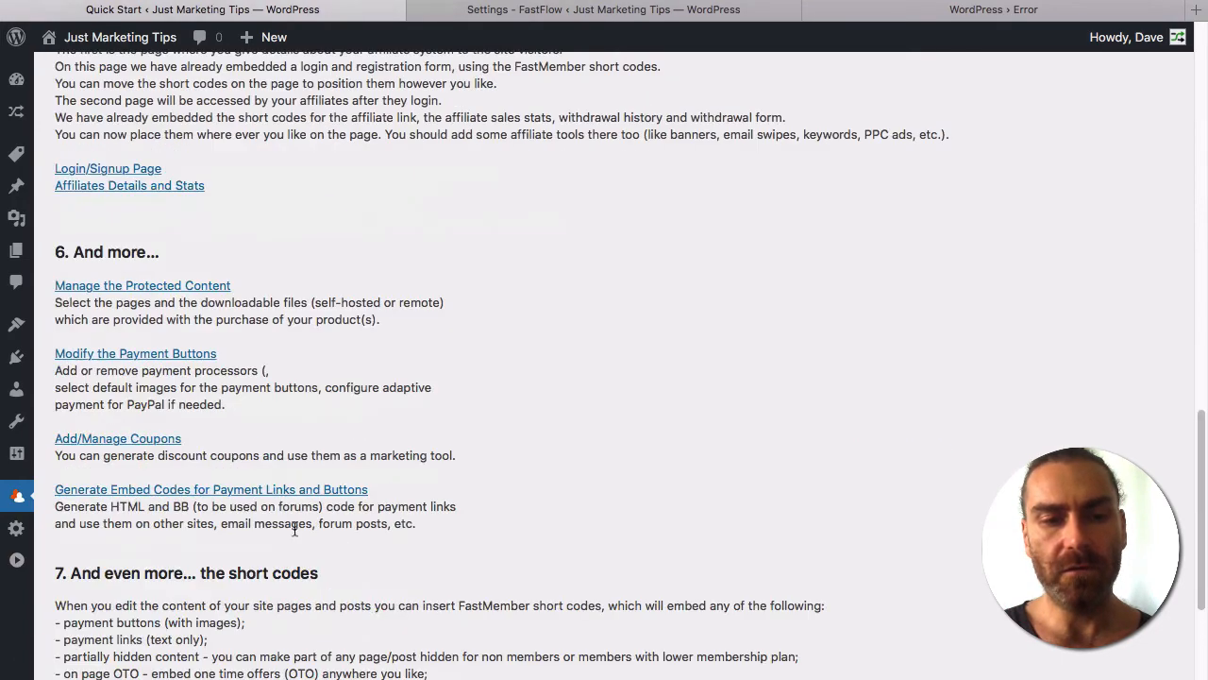
pyautogui.scroll(10, 431, 385)
pyautogui.scroll(20, 430, 385)
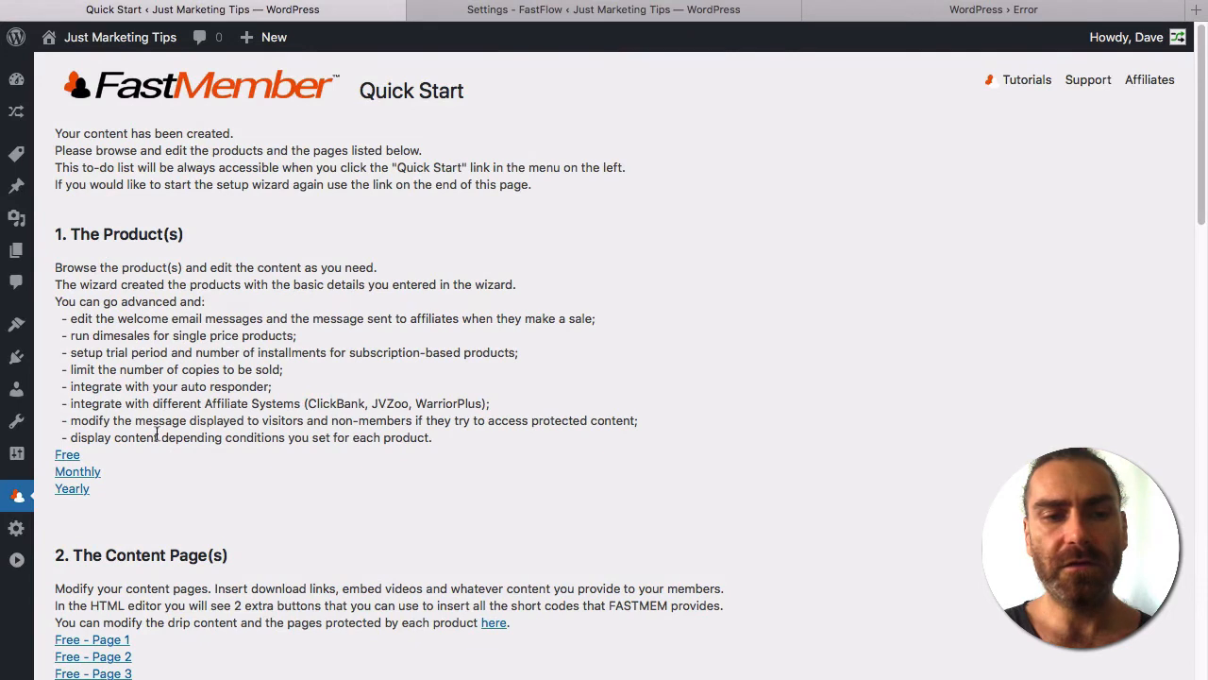
# Set the Free product to Free Product/Autoresponder only, Never expire, with Send Email to Verify.
pyautogui.click(60, 456)
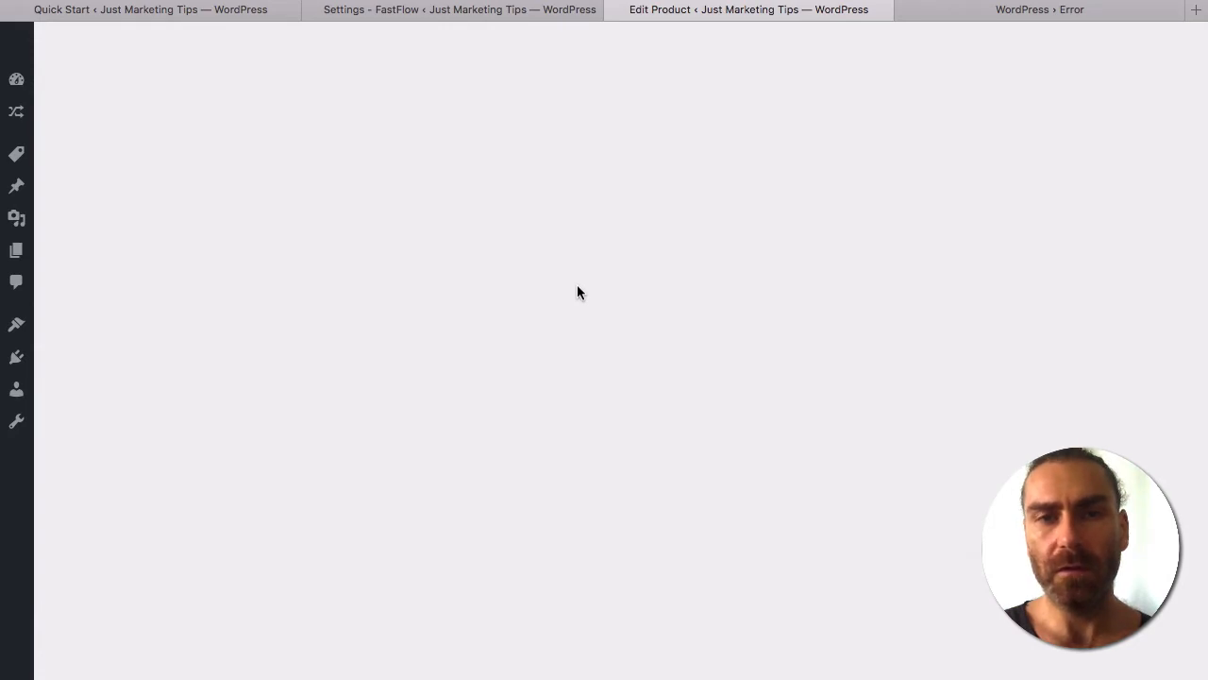
pyautogui.scroll(-4, 276, 419)
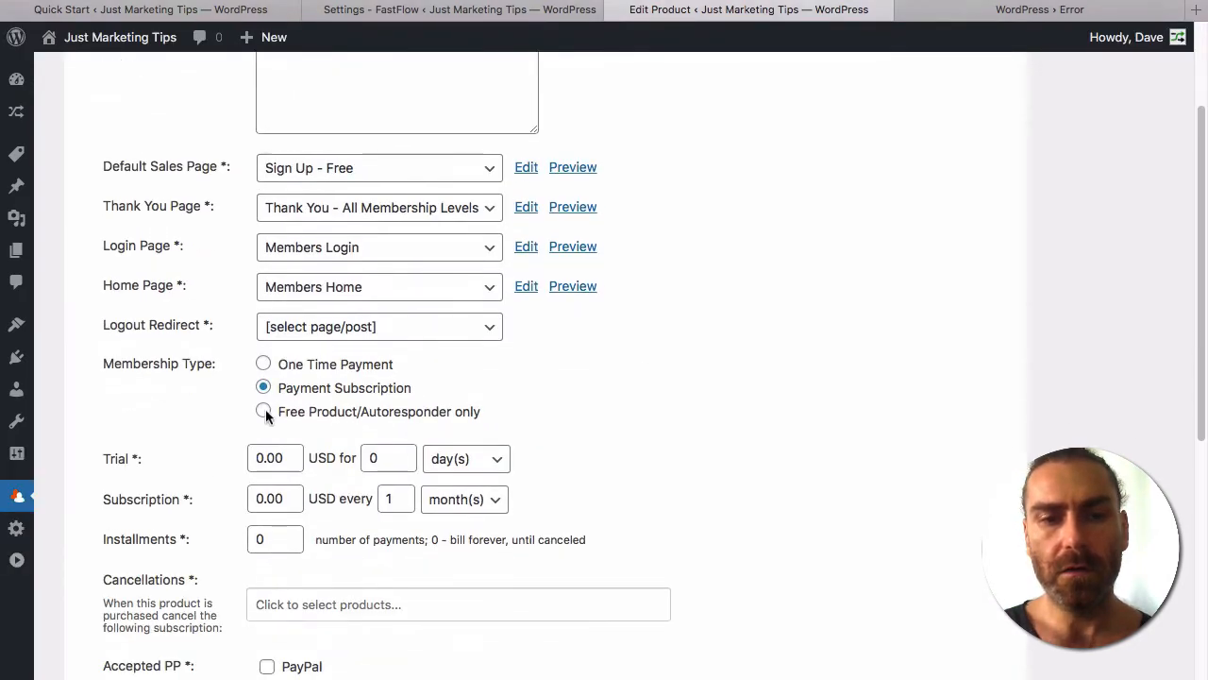
pyautogui.click(263, 413)
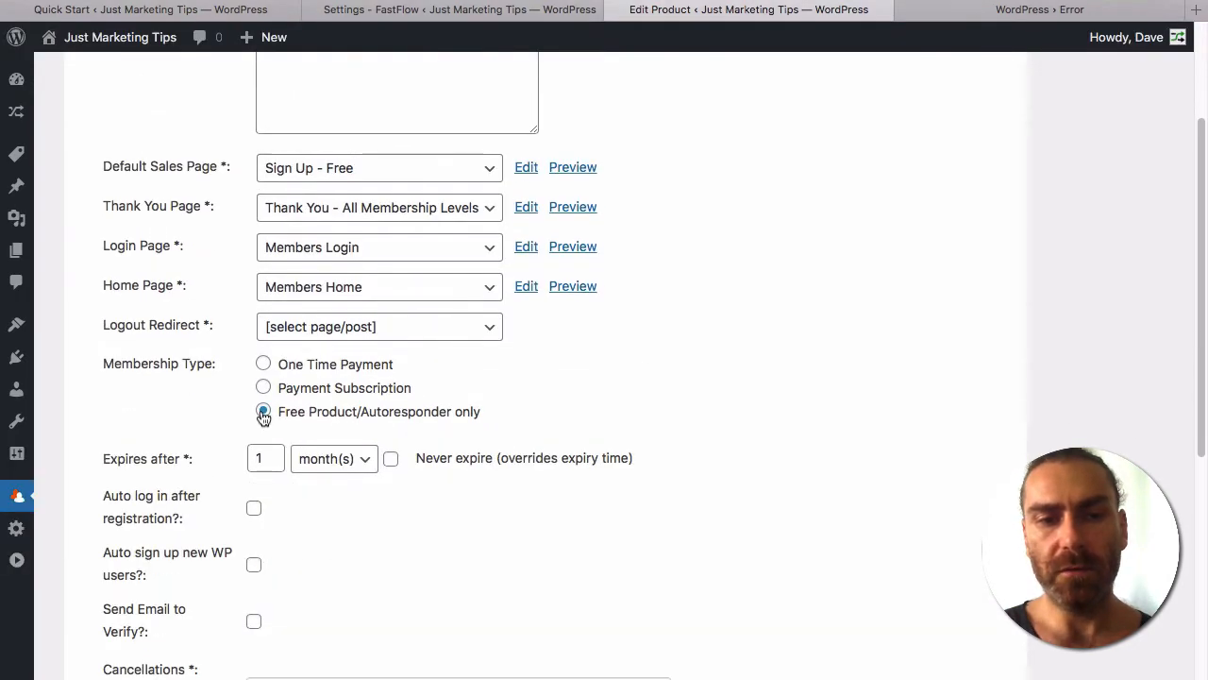
pyautogui.click(392, 460)
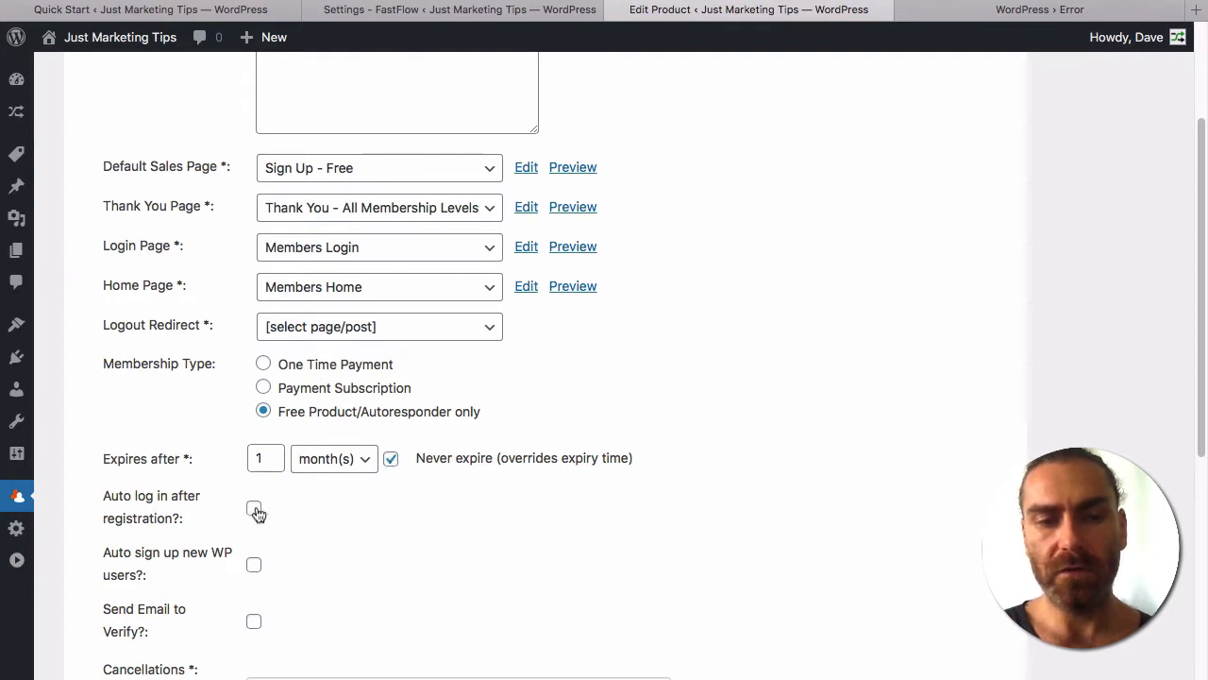
pyautogui.click(254, 624)
pyautogui.scroll(-5, 440, 596)
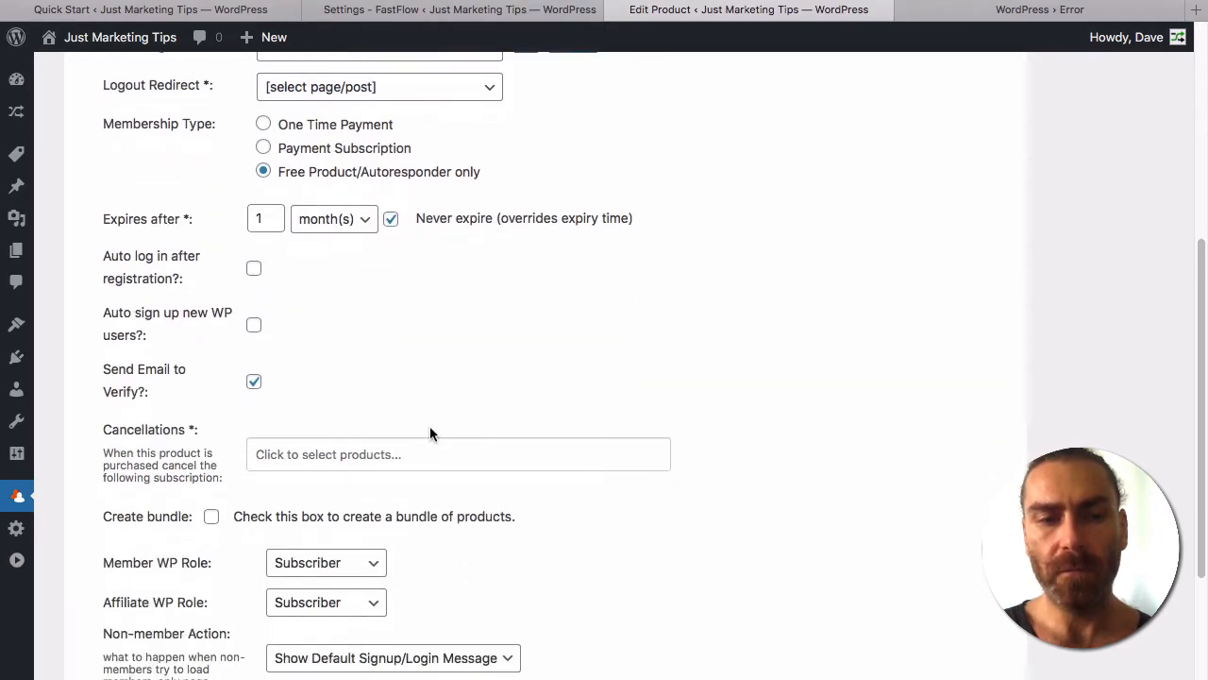
pyautogui.scroll(9, 525, 364)
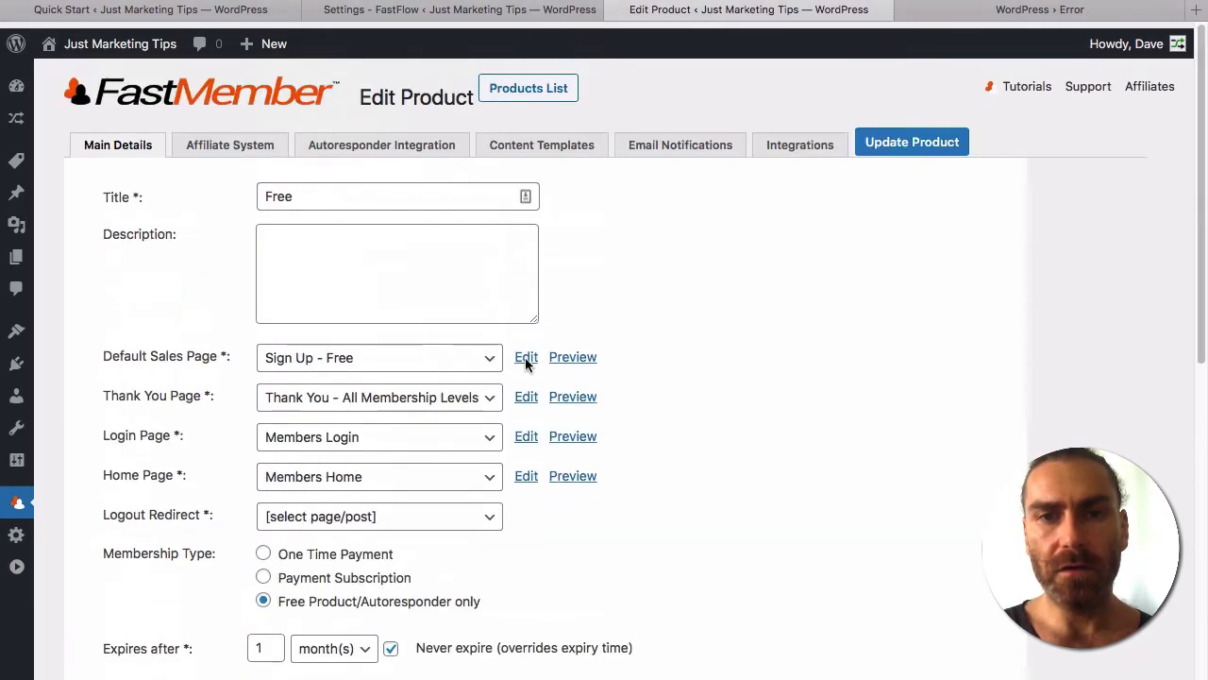
pyautogui.click(665, 140)
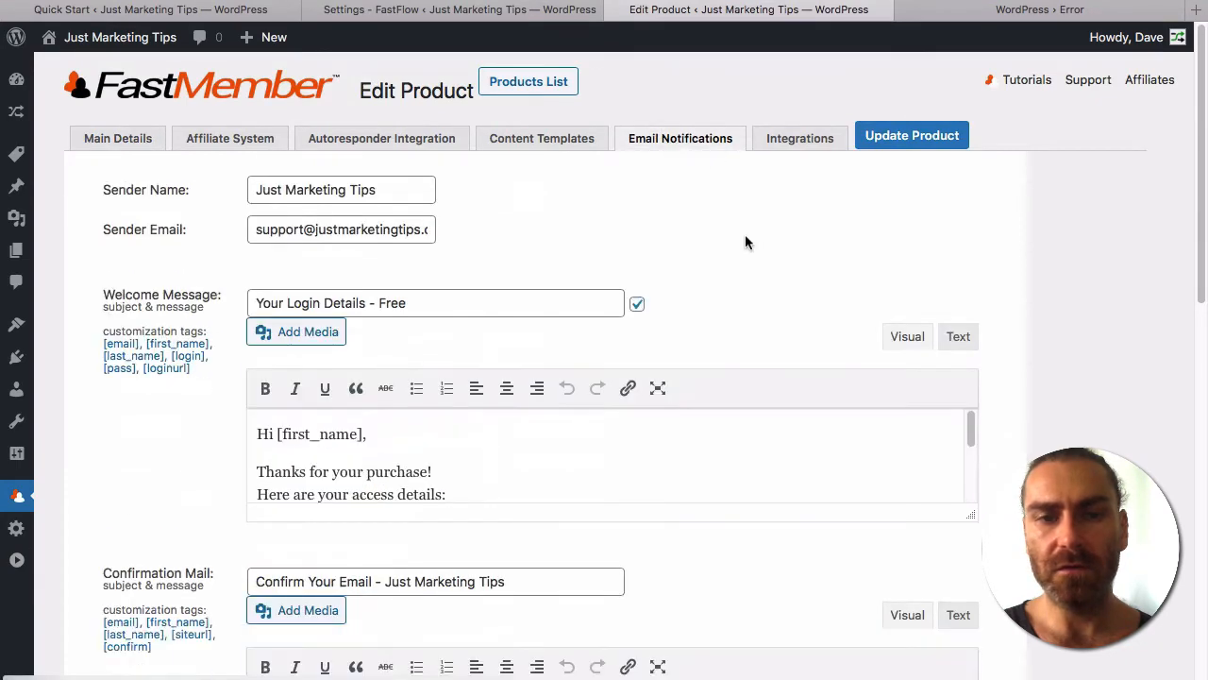
# Inspect the Free product's confirmation mail, sender address and welcome message templates.
pyautogui.scroll(-4, 744, 242)
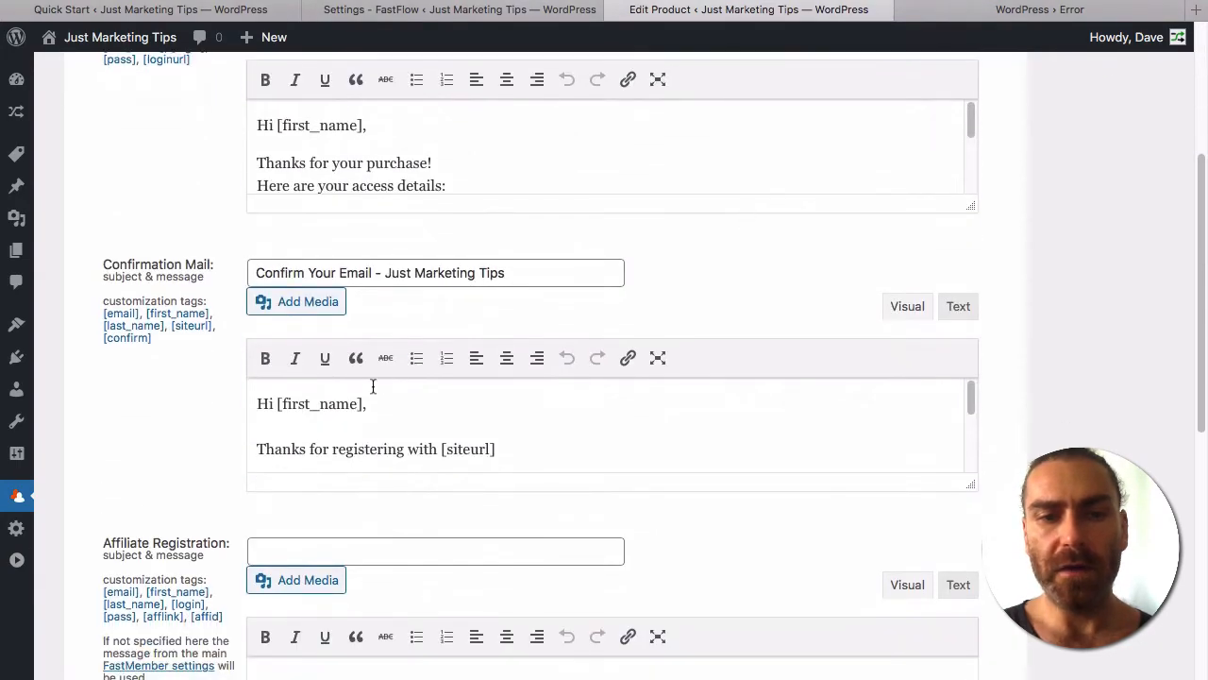
pyautogui.moveTo(972, 488); pyautogui.dragTo(977, 616)
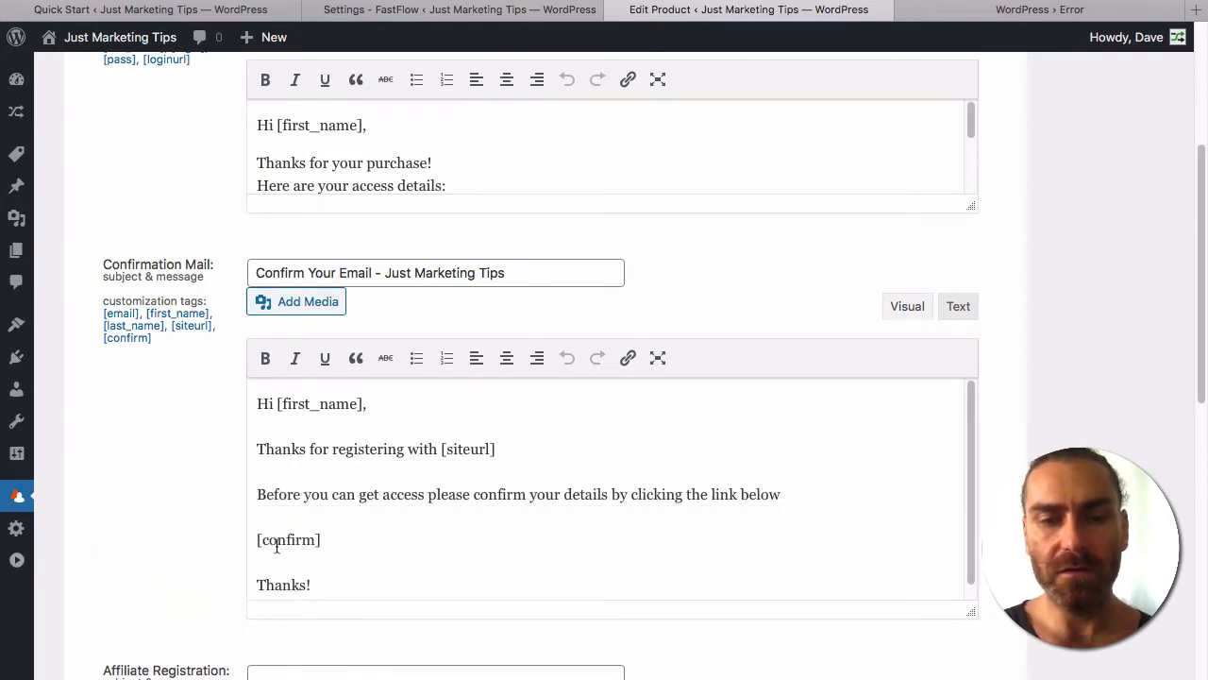
pyautogui.moveTo(334, 540); pyautogui.dragTo(229, 543)
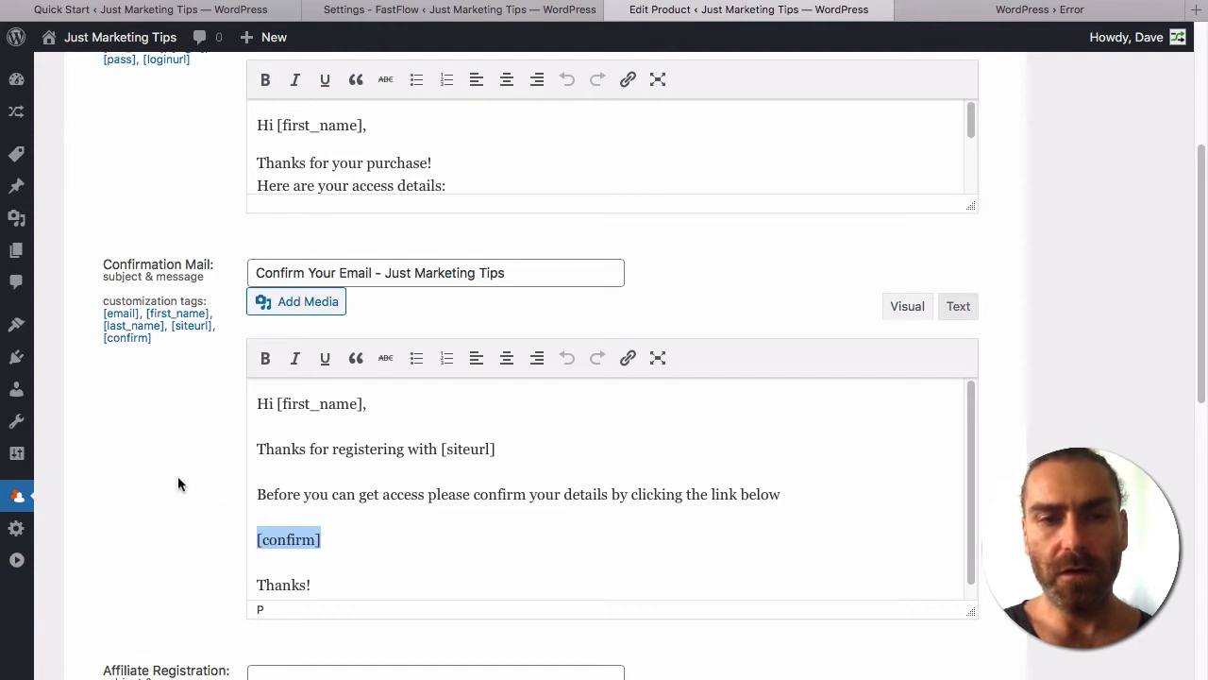
pyautogui.scroll(-3, 177, 476)
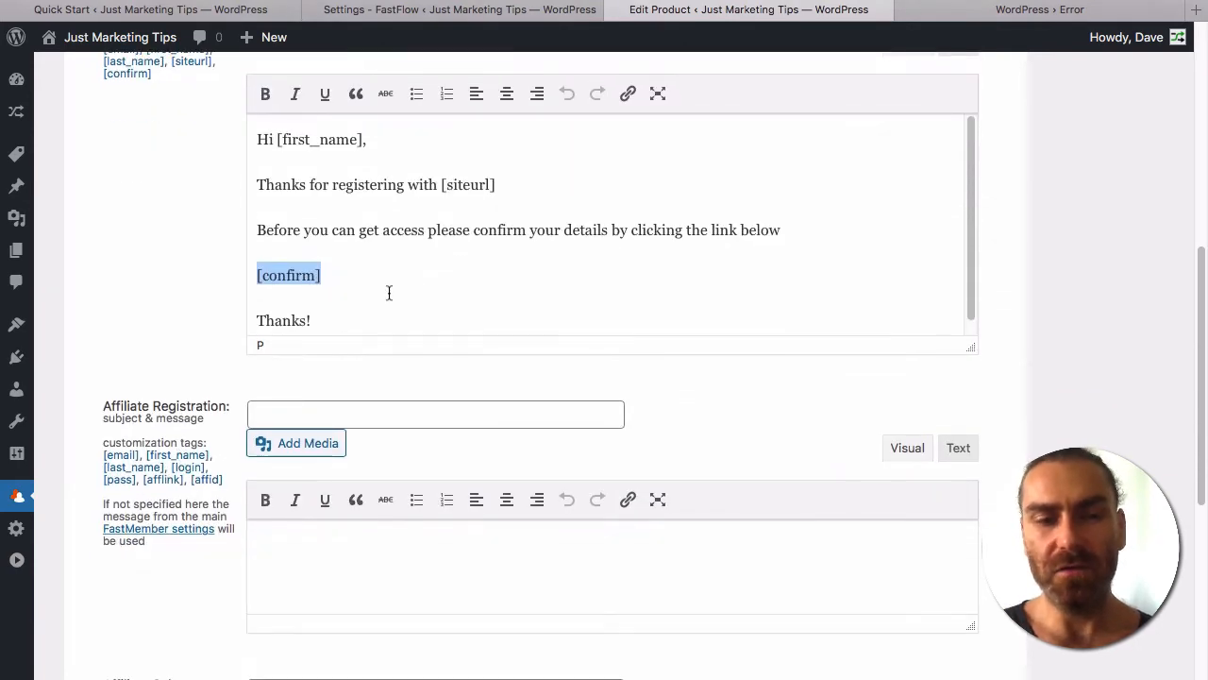
pyautogui.scroll(4, 389, 292)
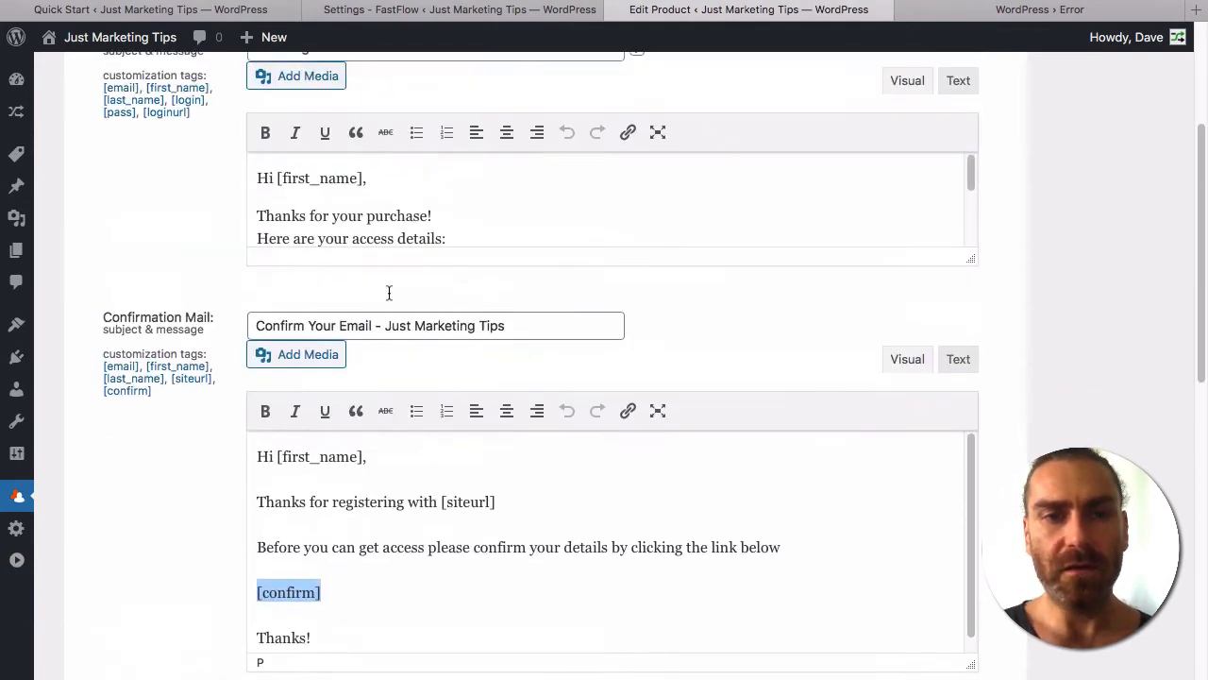
pyautogui.scroll(2, 389, 292)
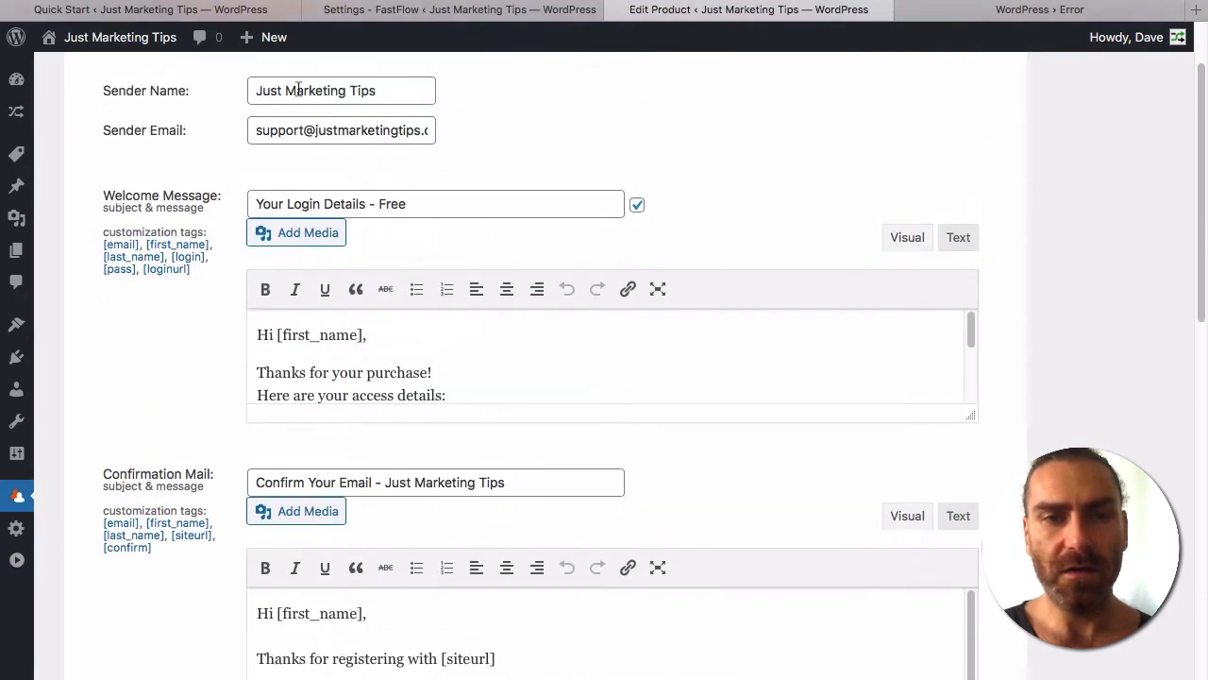
pyautogui.moveTo(320, 134); pyautogui.dragTo(464, 137)
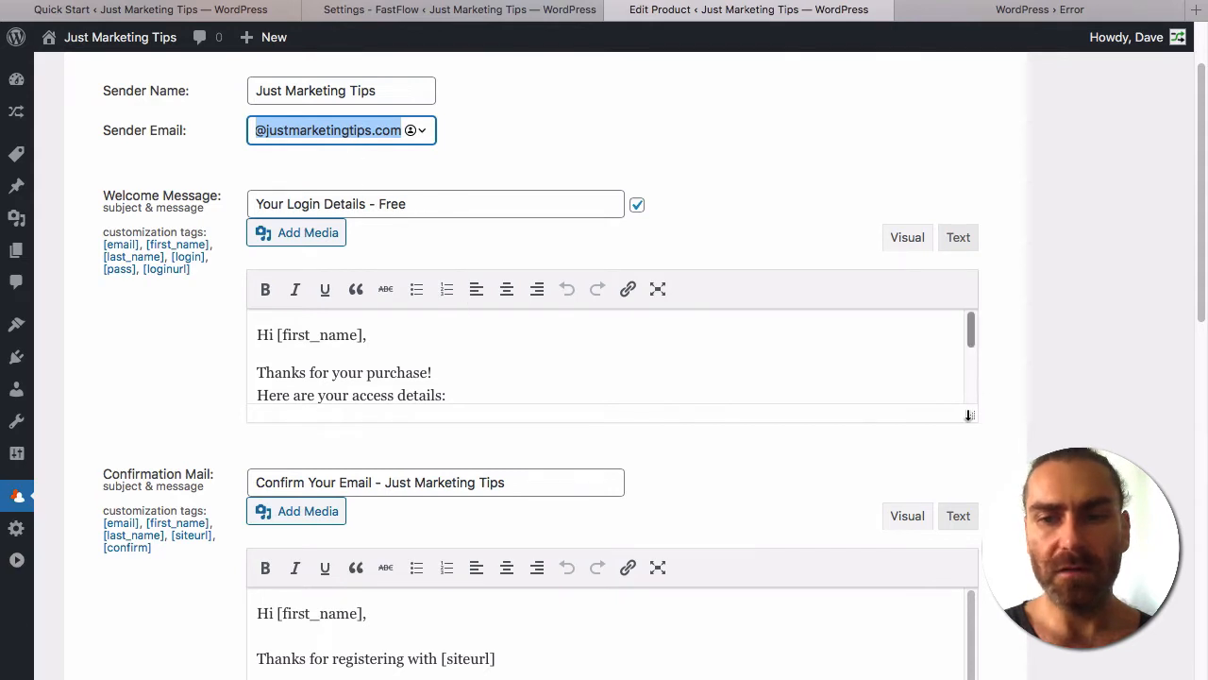
pyautogui.moveTo(970, 415); pyautogui.dragTo(973, 590)
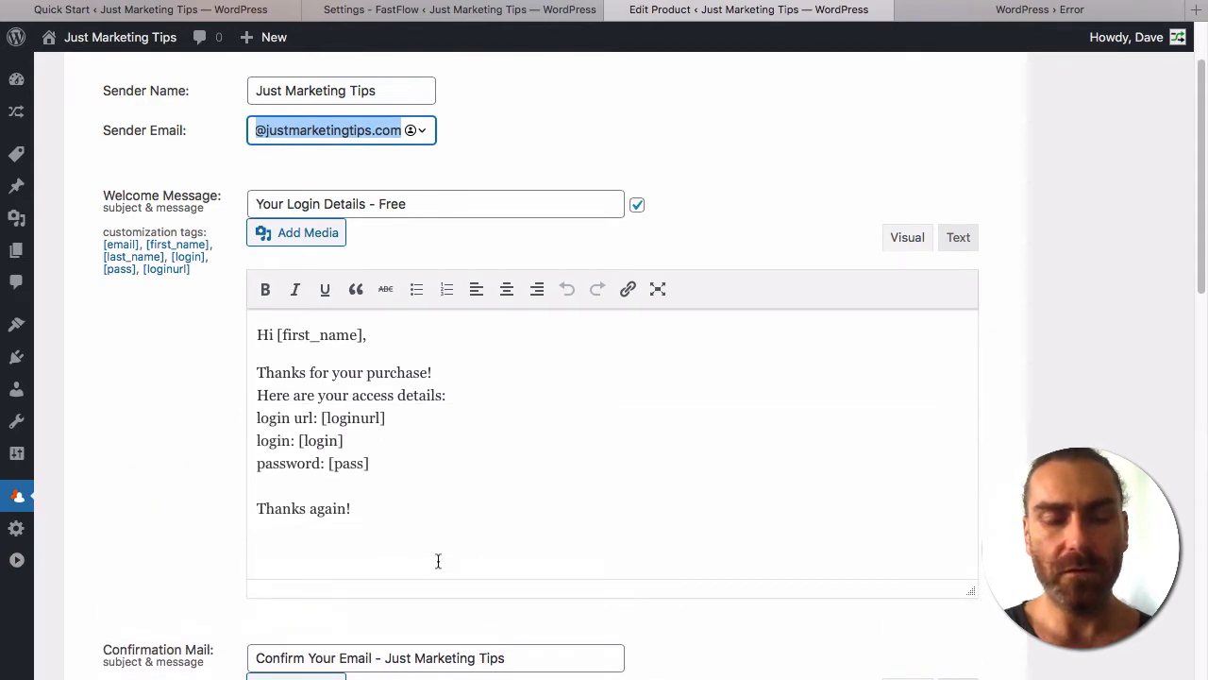
pyautogui.scroll(-2, 462, 483)
pyautogui.scroll(3, 461, 483)
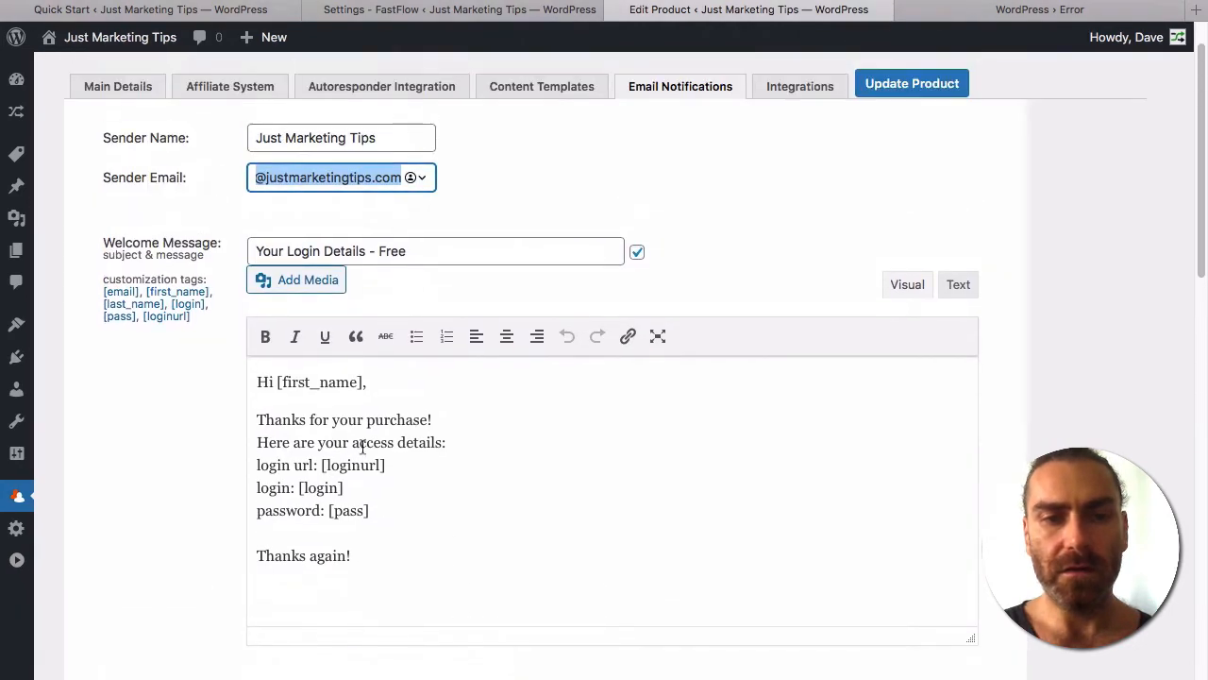
pyautogui.scroll(-12, 435, 465)
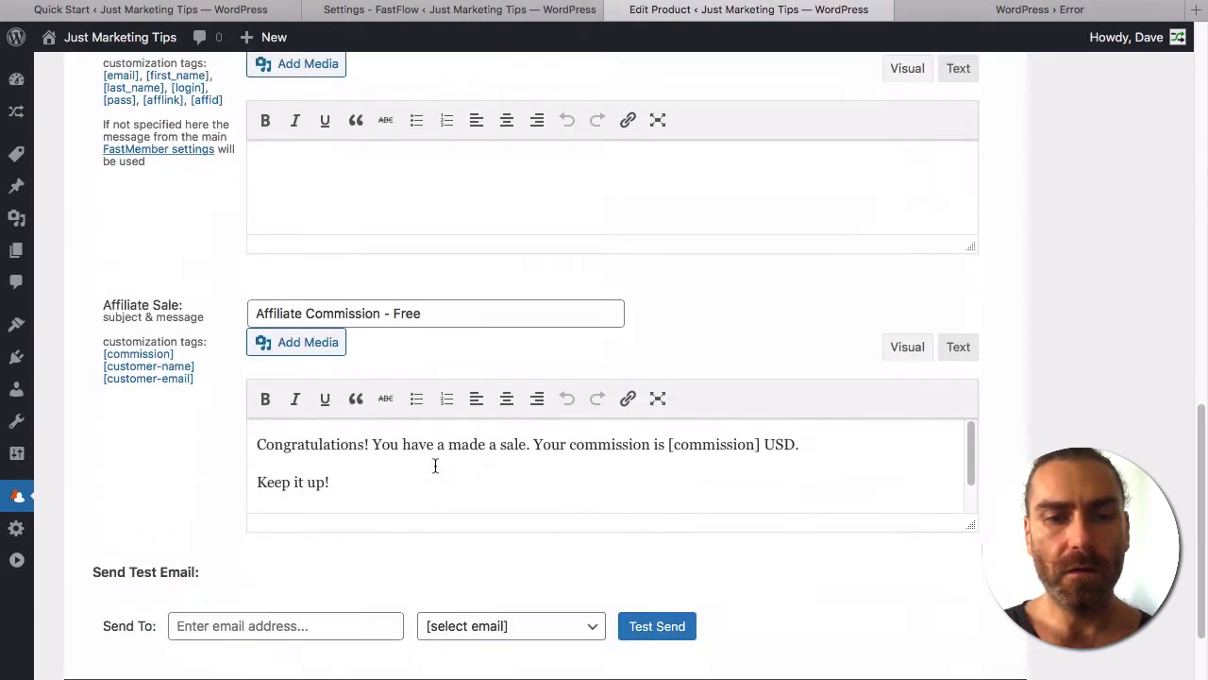
pyautogui.scroll(13, 435, 465)
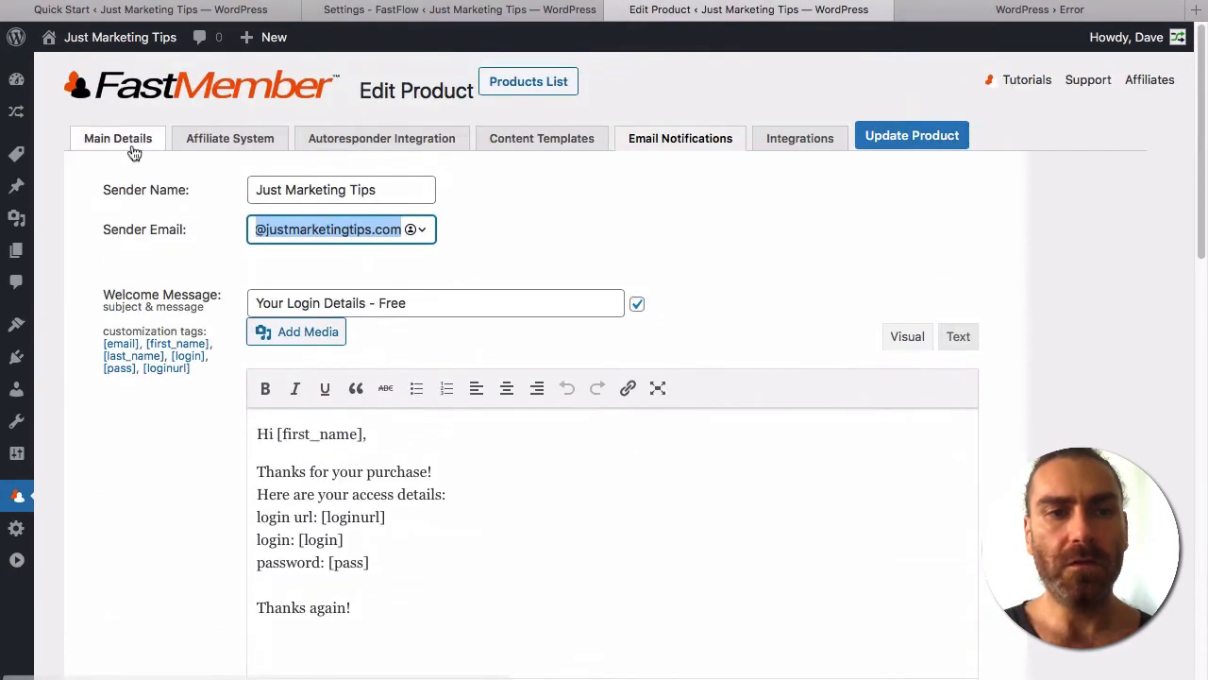
# Preview the Free product's default Sign Up – Free sales page, then return to Quick Start.
pyautogui.click(121, 141)
pyautogui.scroll(-3, 247, 378)
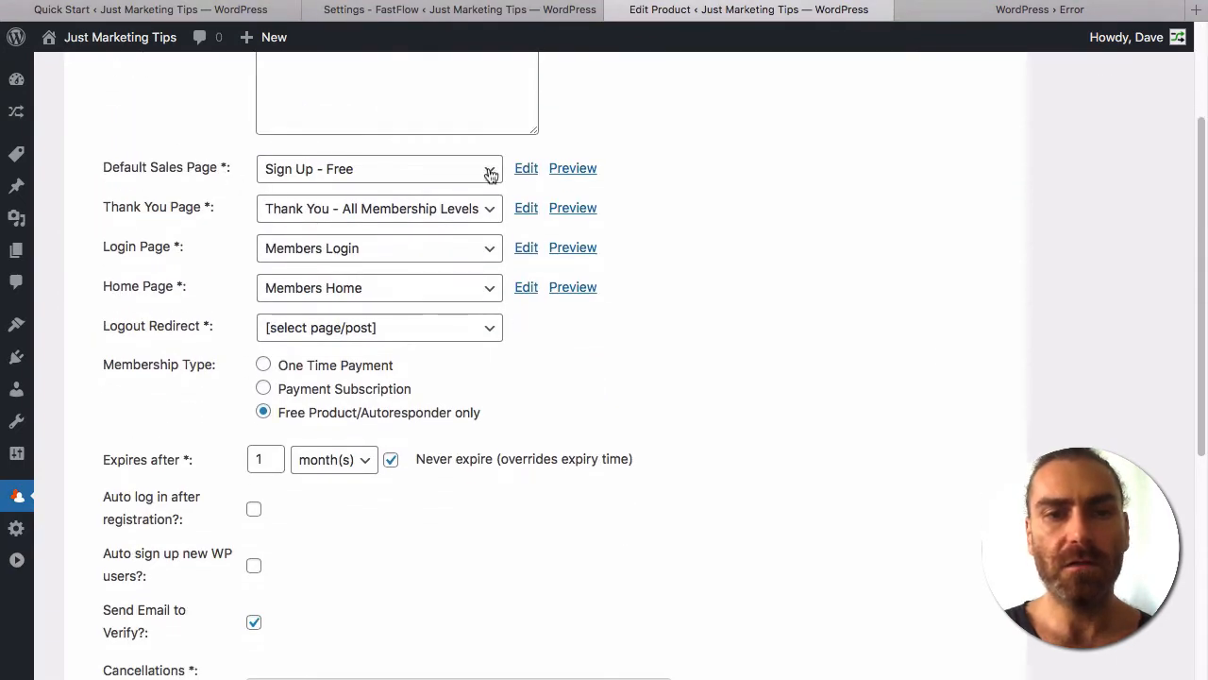
pyautogui.click(572, 168)
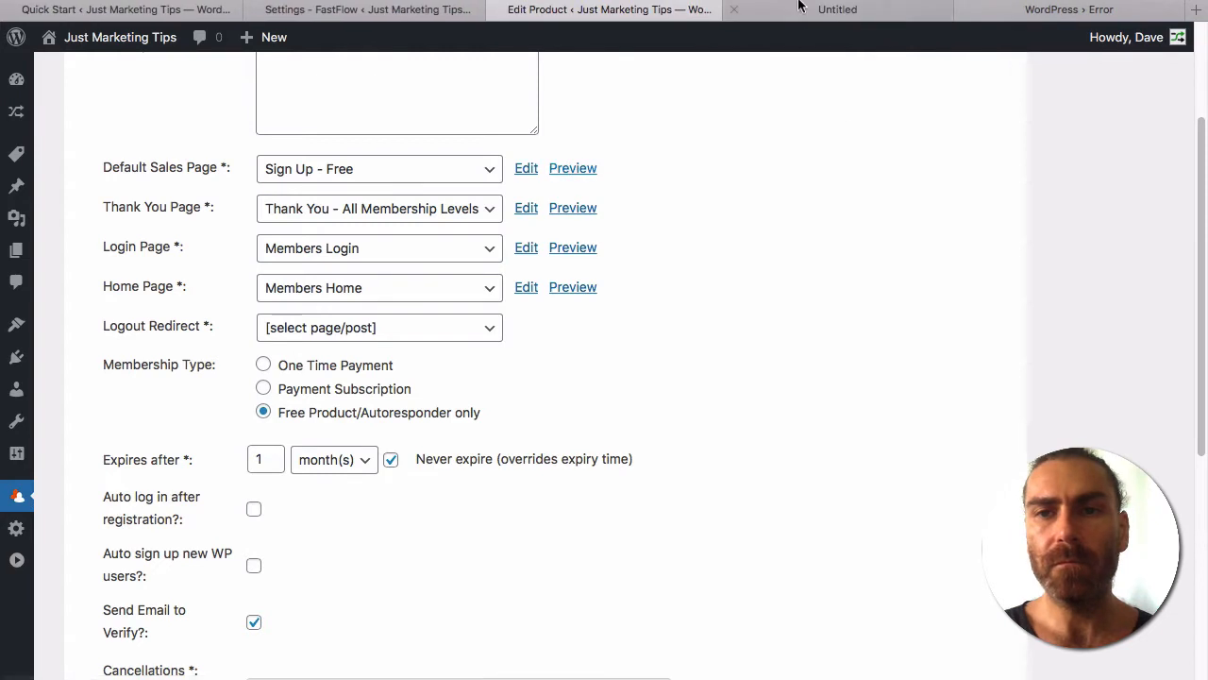
pyautogui.click(807, 11)
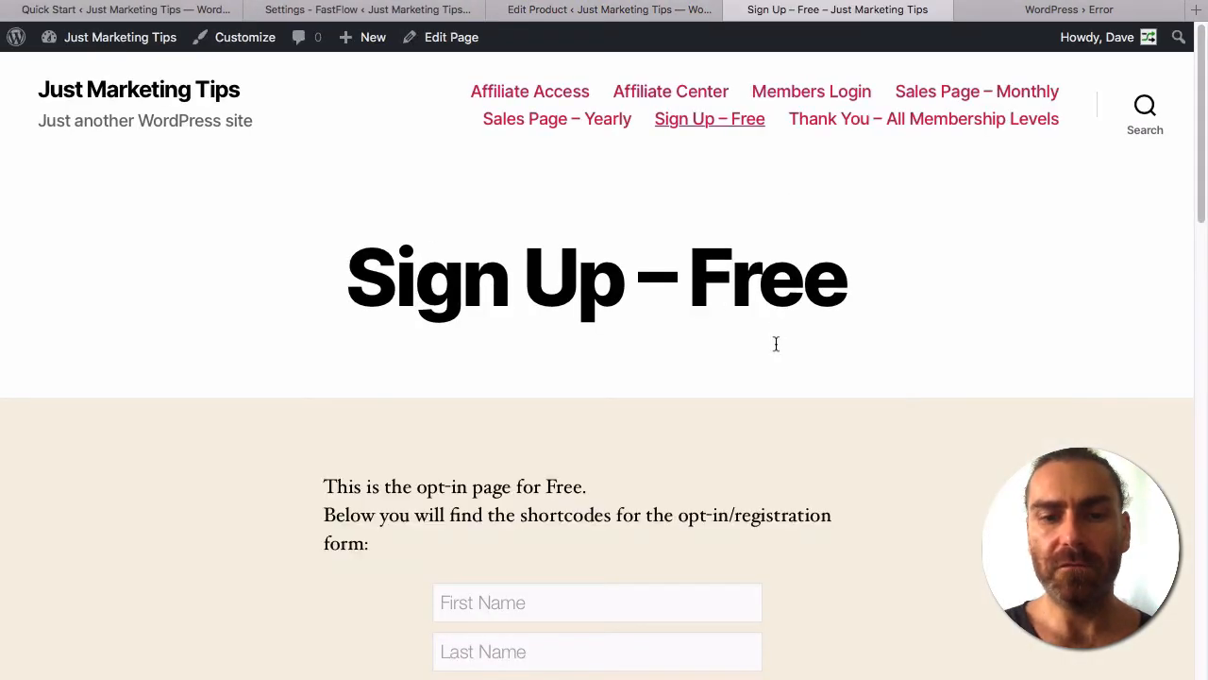
pyautogui.scroll(-2, 775, 347)
pyautogui.scroll(-5, 775, 347)
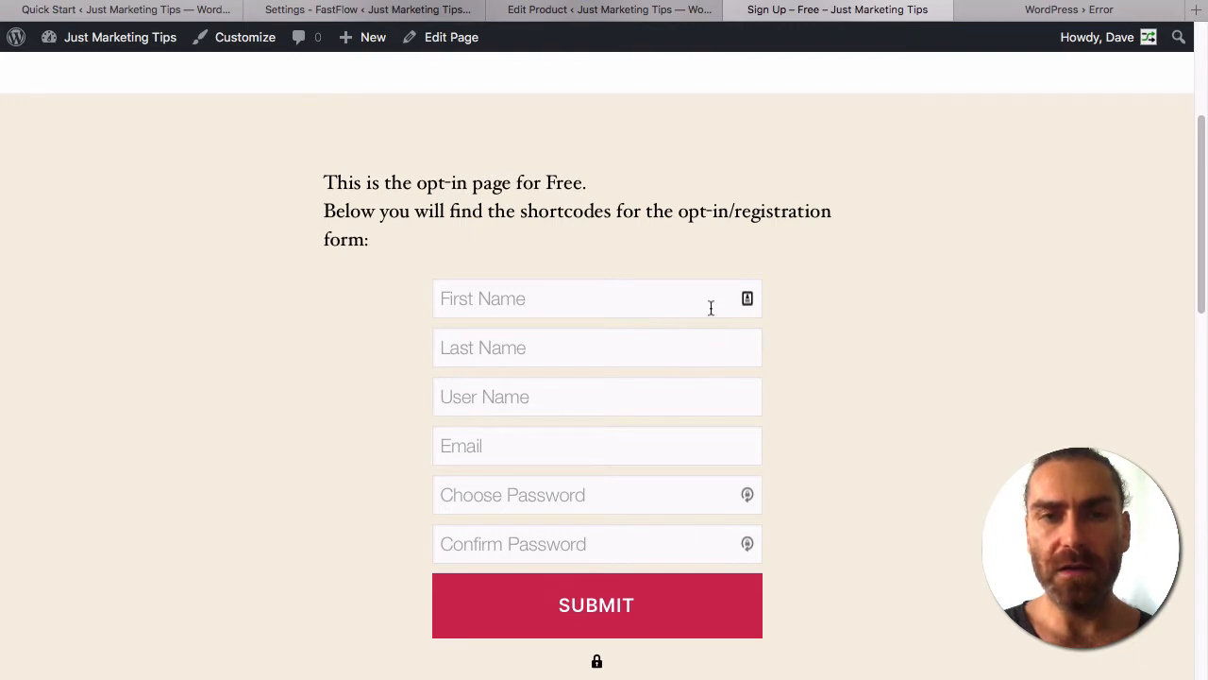
pyautogui.scroll(3, 710, 307)
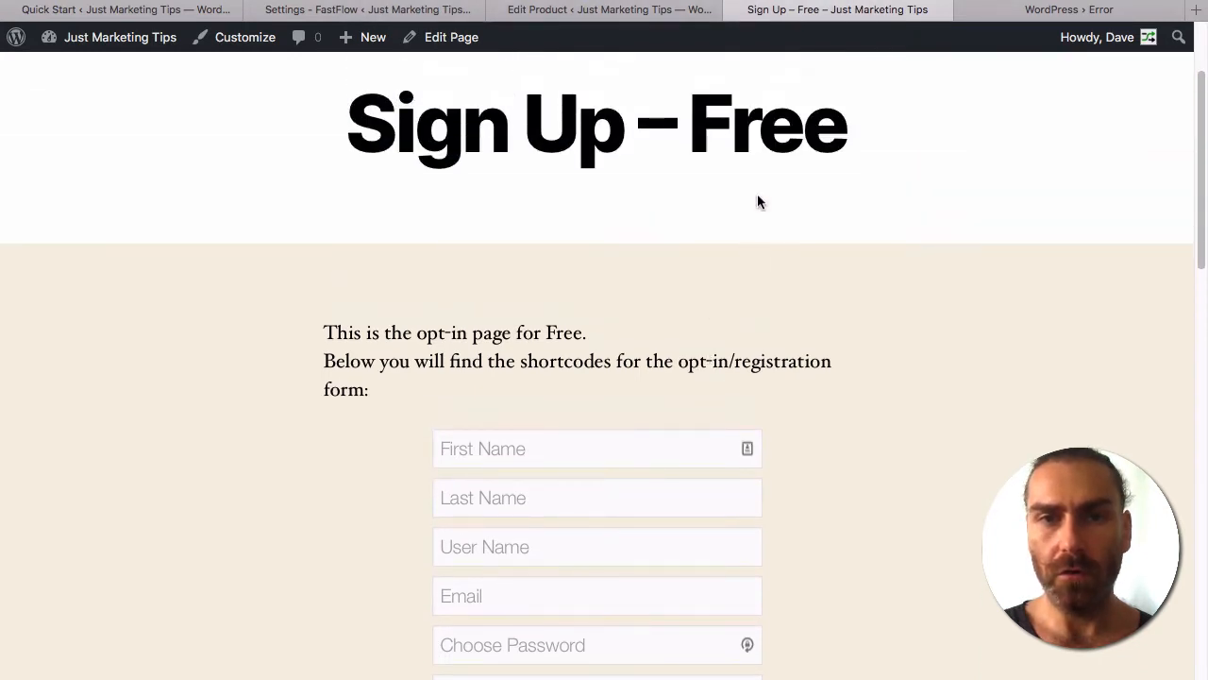
pyautogui.click(164, 10)
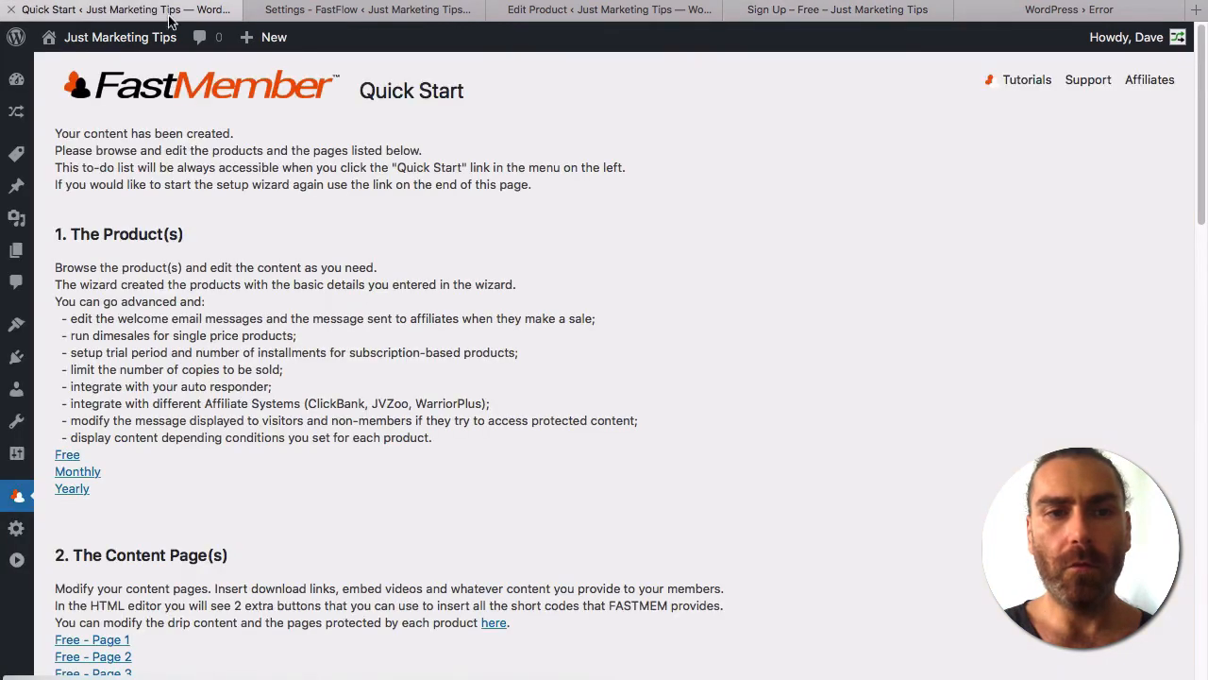
# Save the Free product with Update Product and recheck the Sign Up – Free page.
pyautogui.click(588, 14)
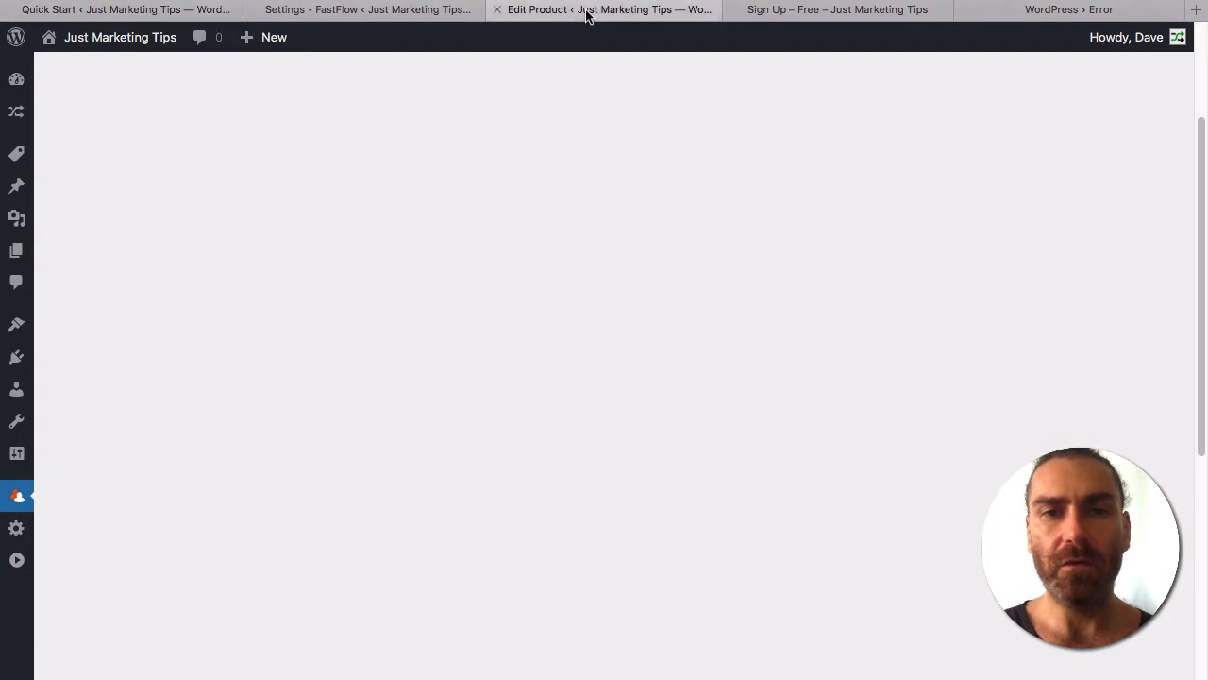
pyautogui.scroll(4, 651, 259)
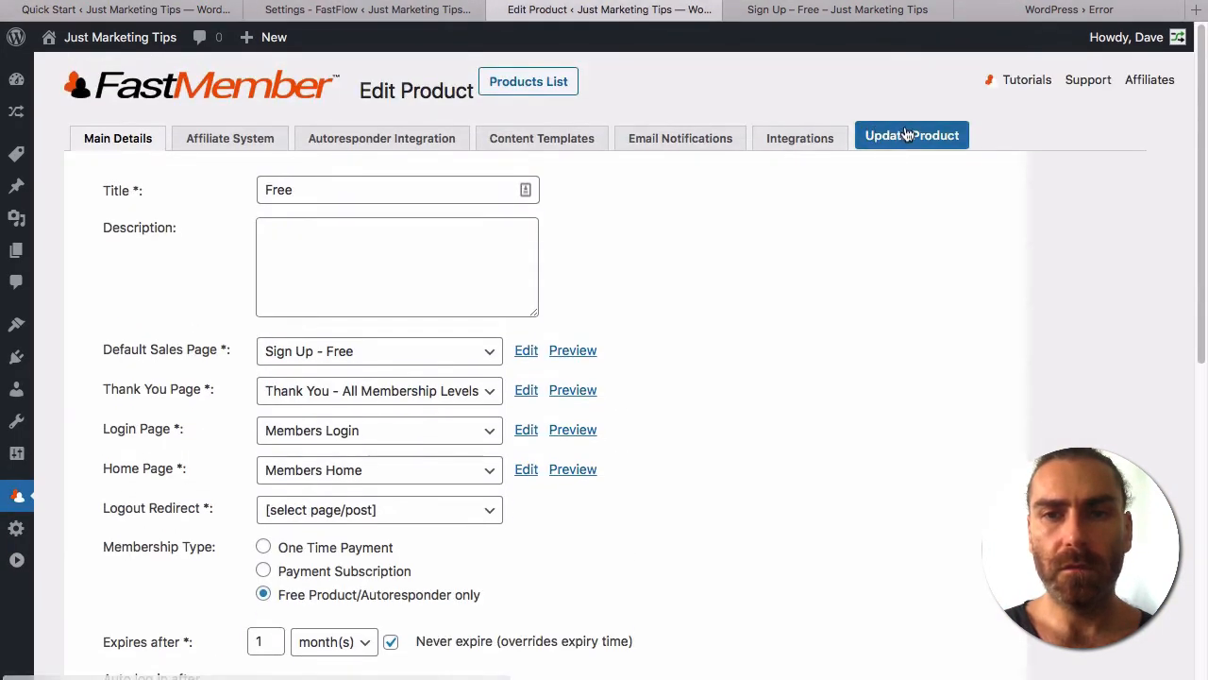
pyautogui.click(933, 143)
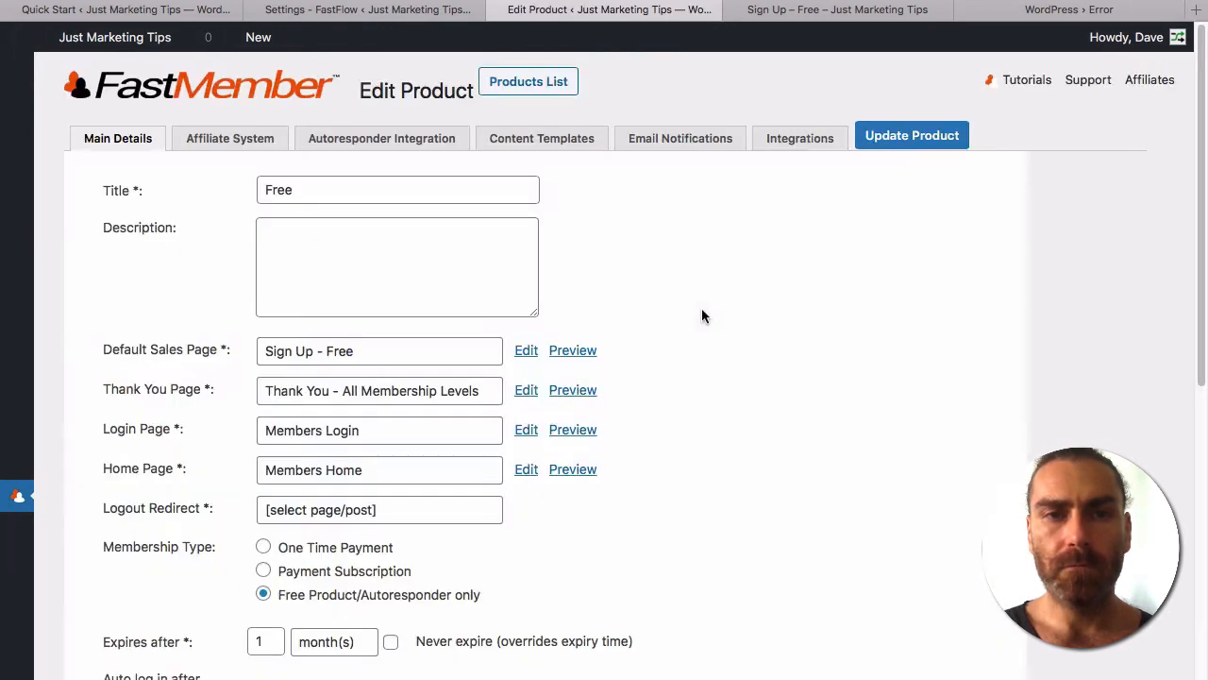
pyautogui.click(793, 13)
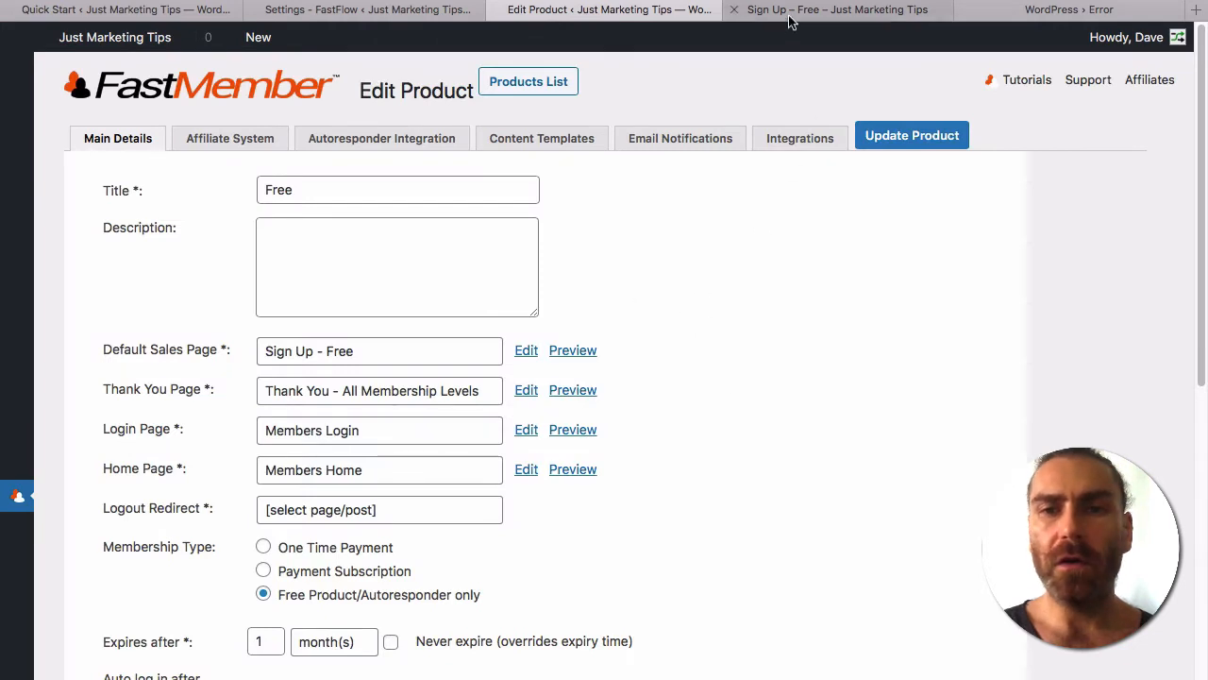
pyautogui.scroll(3, 494, 203)
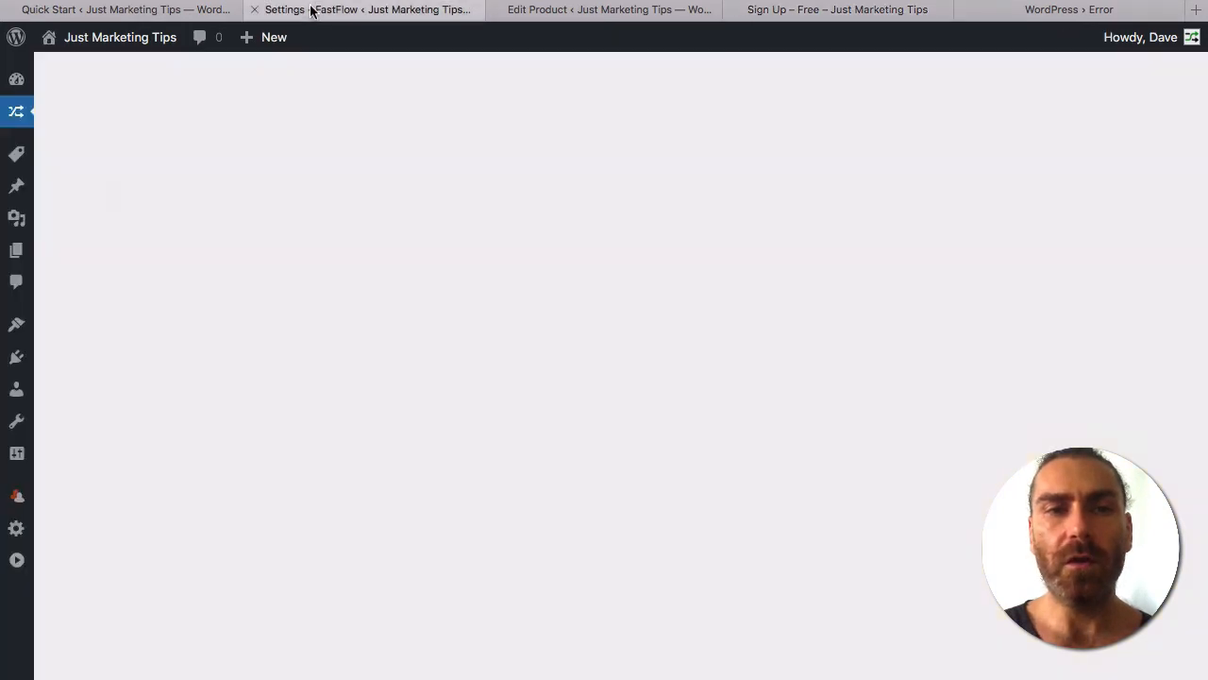
# Open FastMember's Members / Affiliates manager in a new tab from the FastFlow settings page.
pyautogui.click(312, 10)
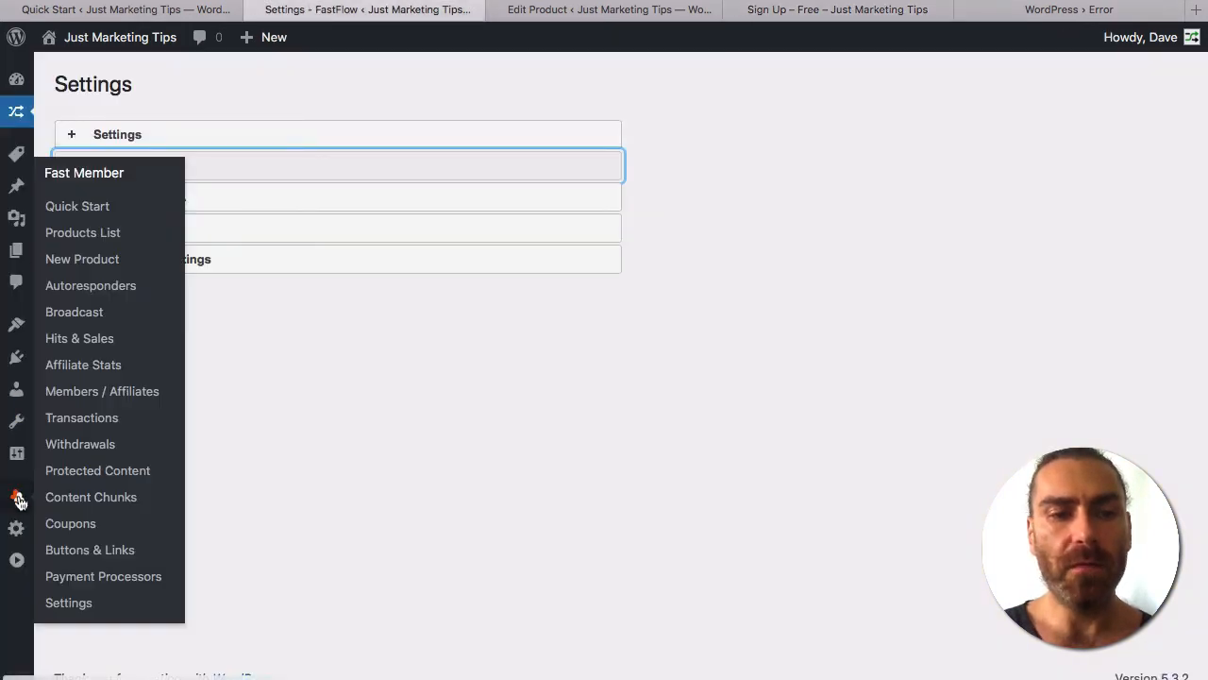
pyautogui.moveTo(19, 498)
pyautogui.keyDown('super'); pyautogui.click(92, 394); pyautogui.keyUp('super')
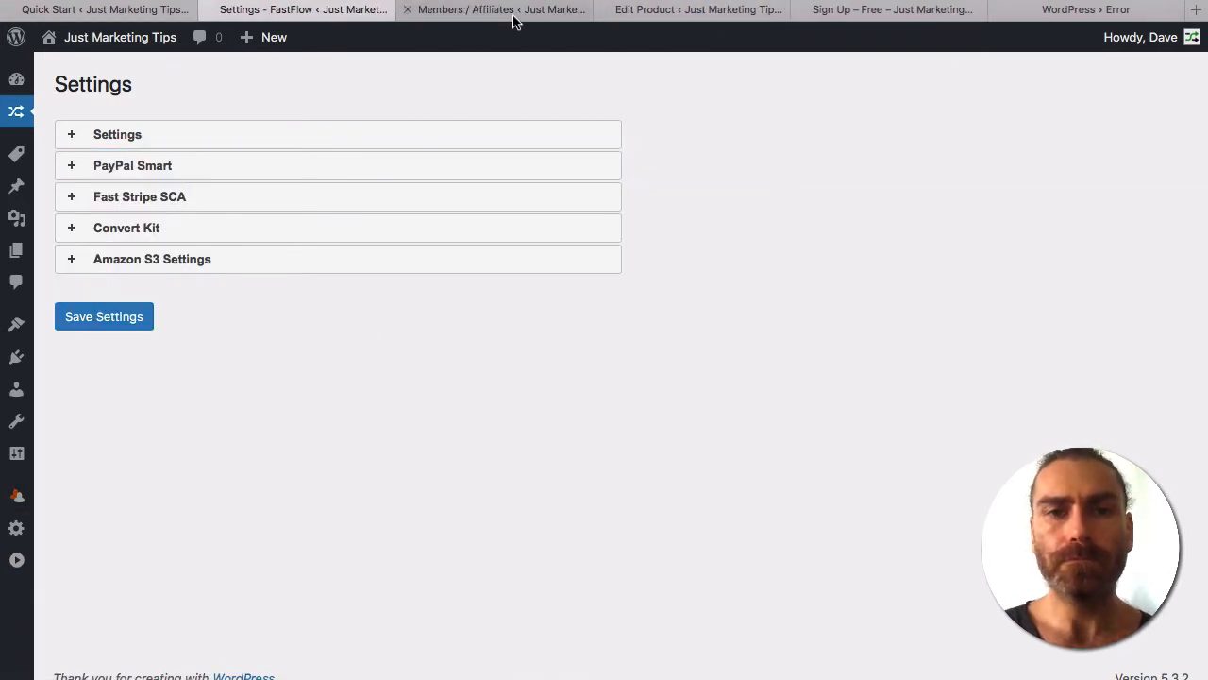
pyautogui.click(514, 11)
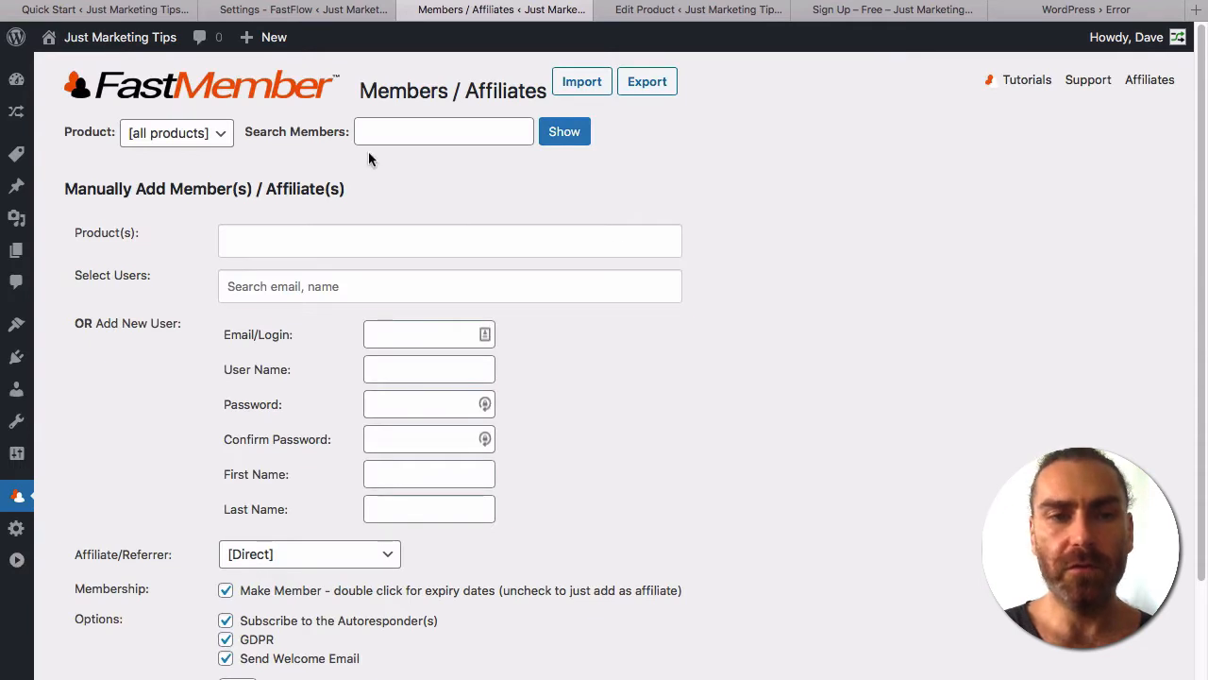
# Select the Monthly product, search for the existing user, and add them as a member.
pyautogui.click(273, 242)
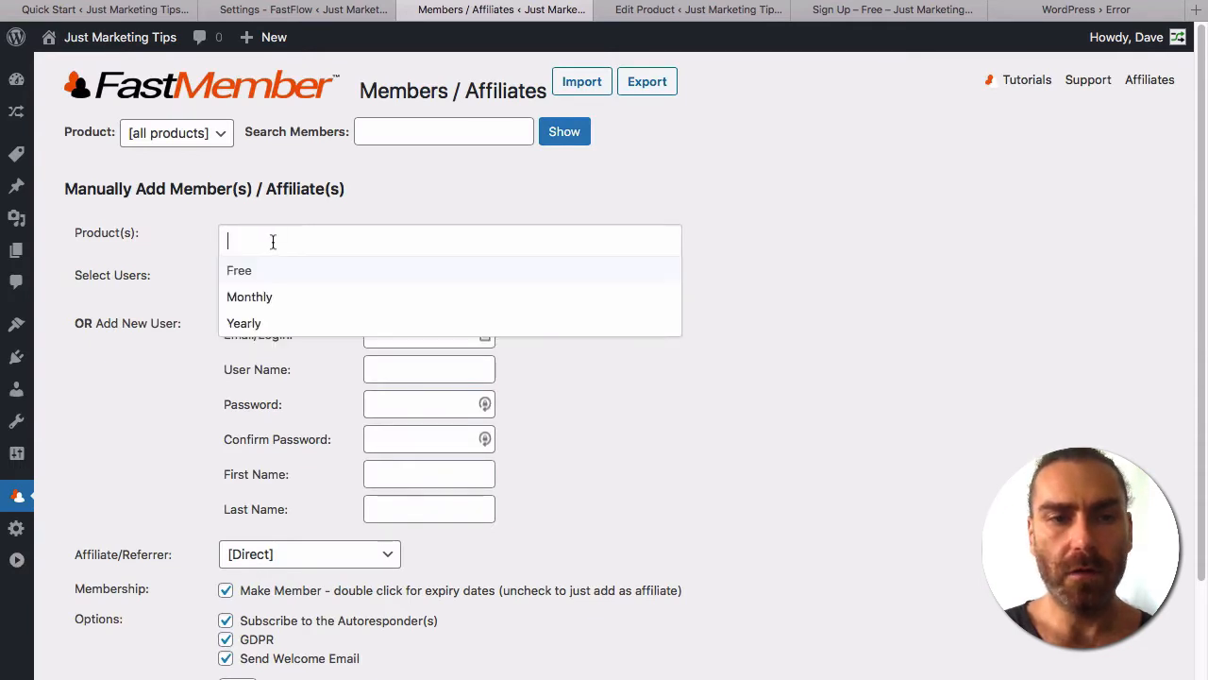
pyautogui.click(257, 300)
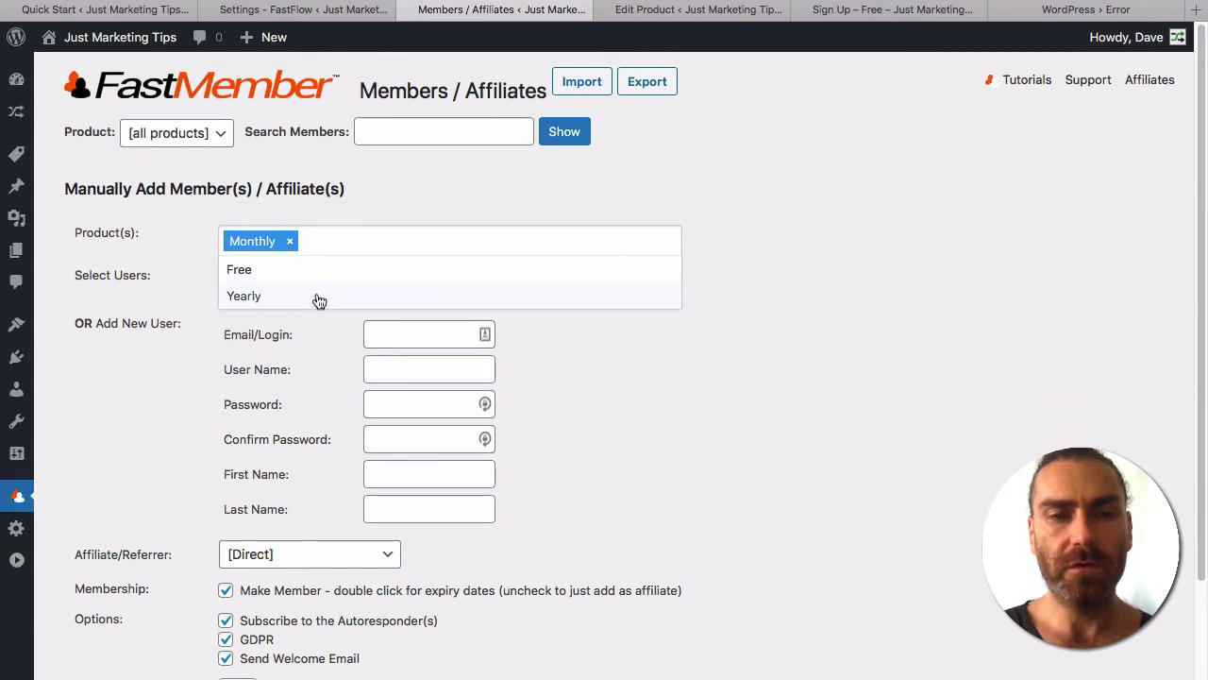
pyautogui.click(130, 331)
pyautogui.click(291, 294)
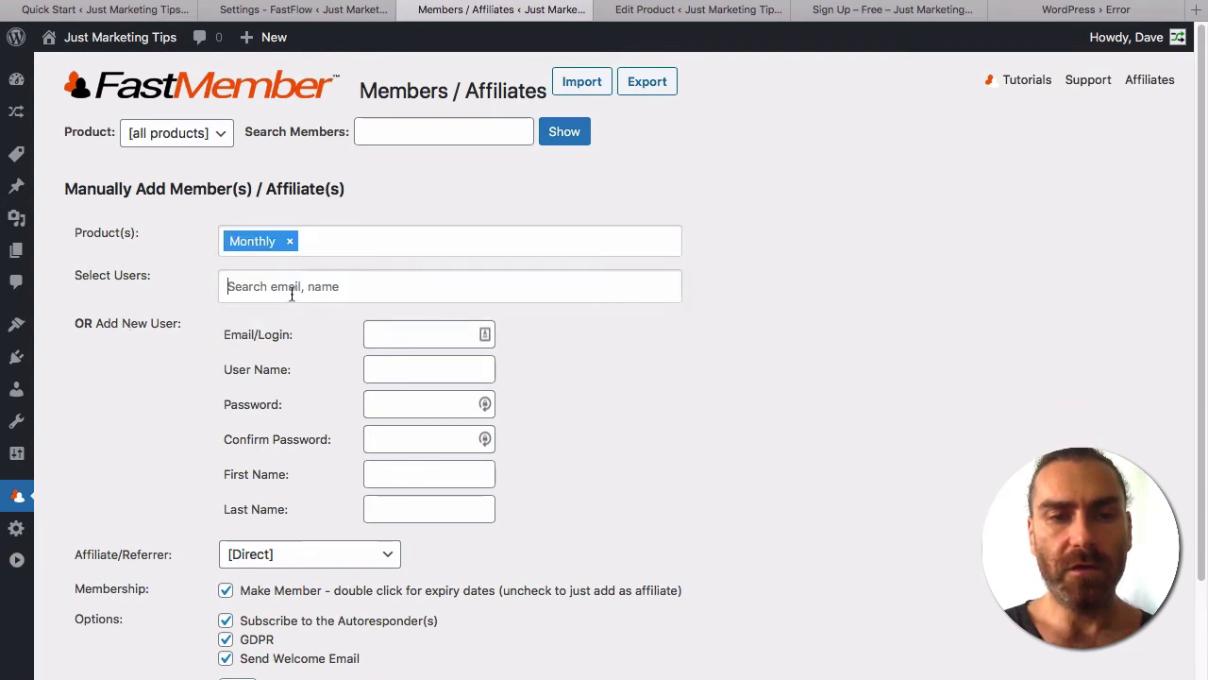
pyautogui.write('Dave')
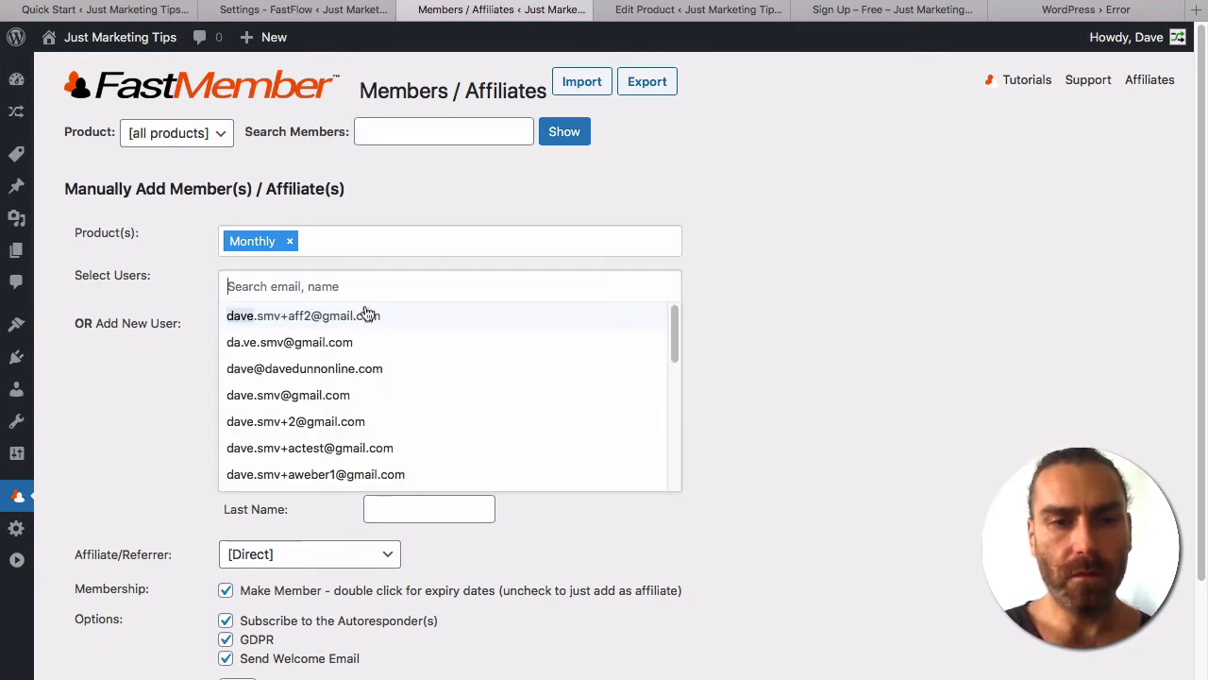
pyautogui.scroll(-10, 377, 434)
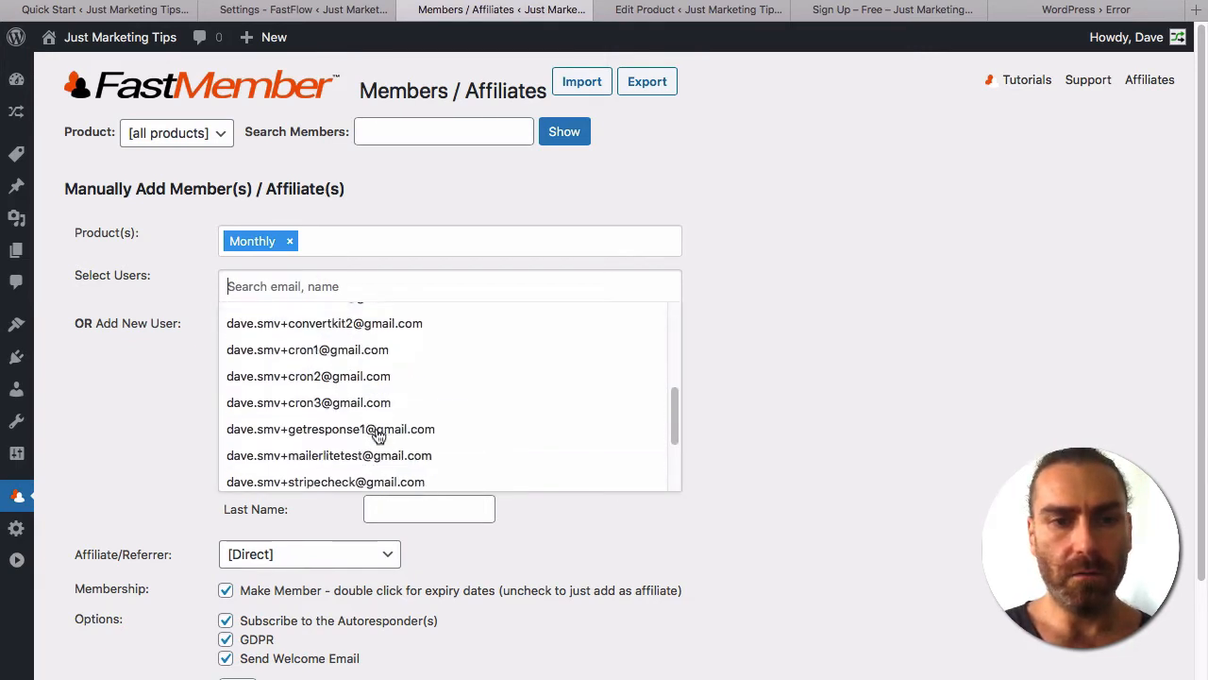
pyautogui.click(311, 478)
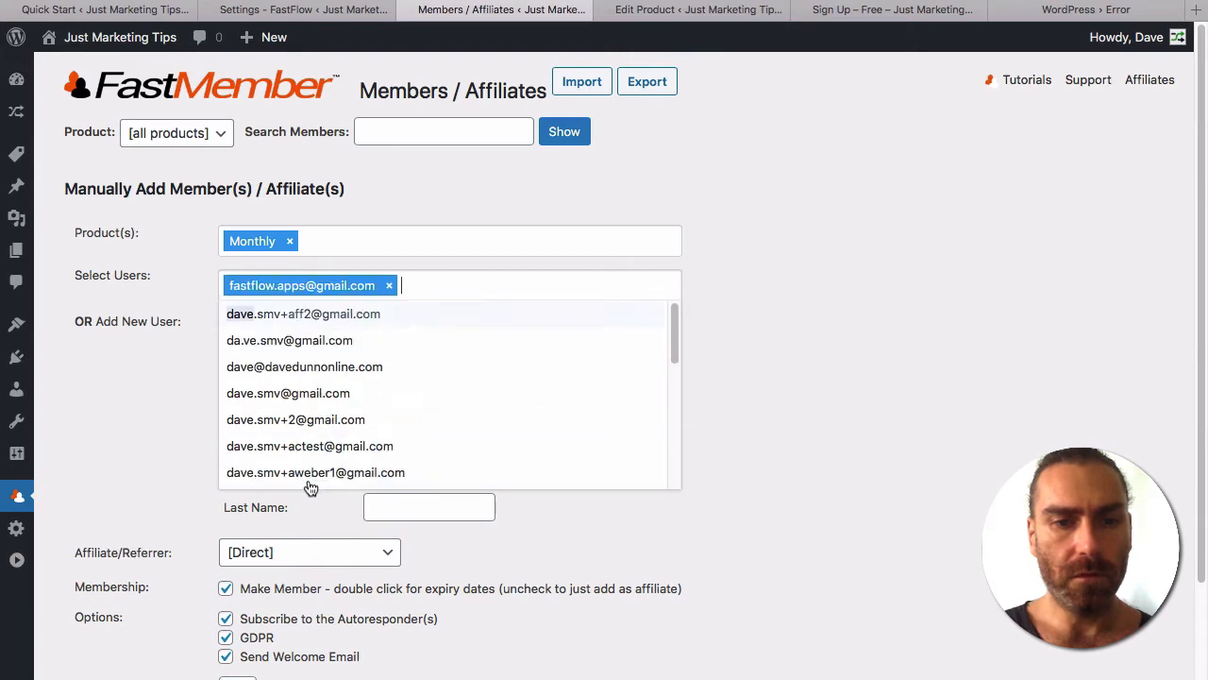
pyautogui.click(782, 358)
pyautogui.scroll(-3, 798, 397)
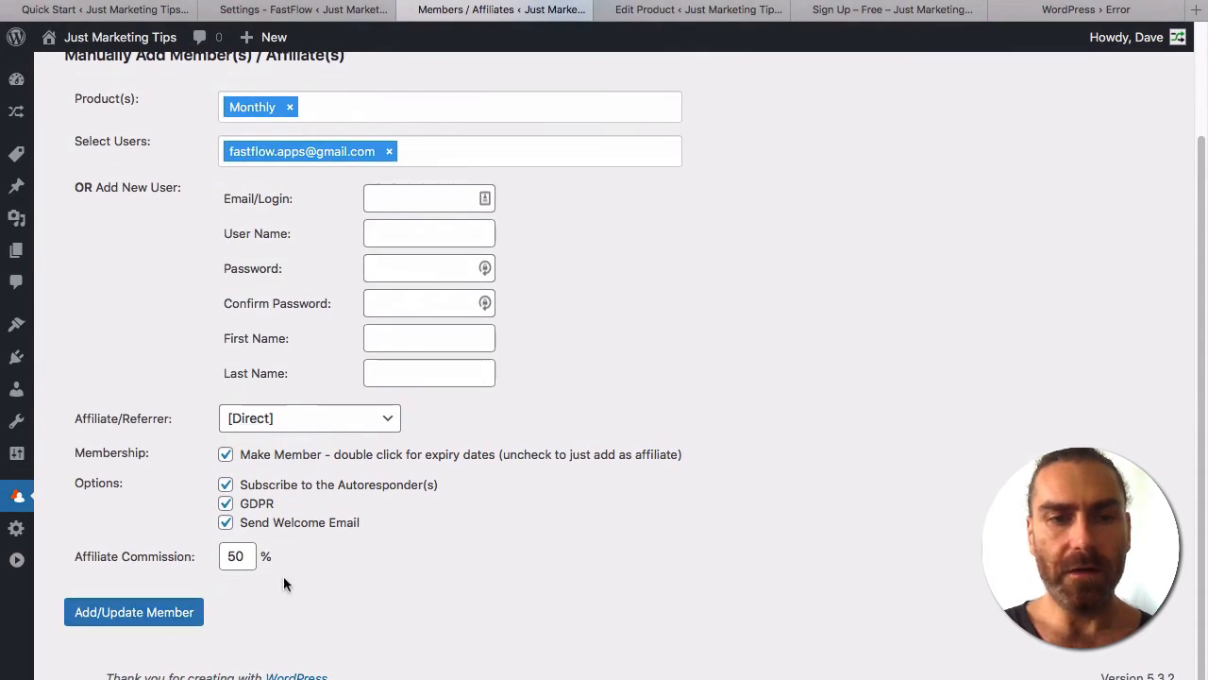
pyautogui.click(112, 615)
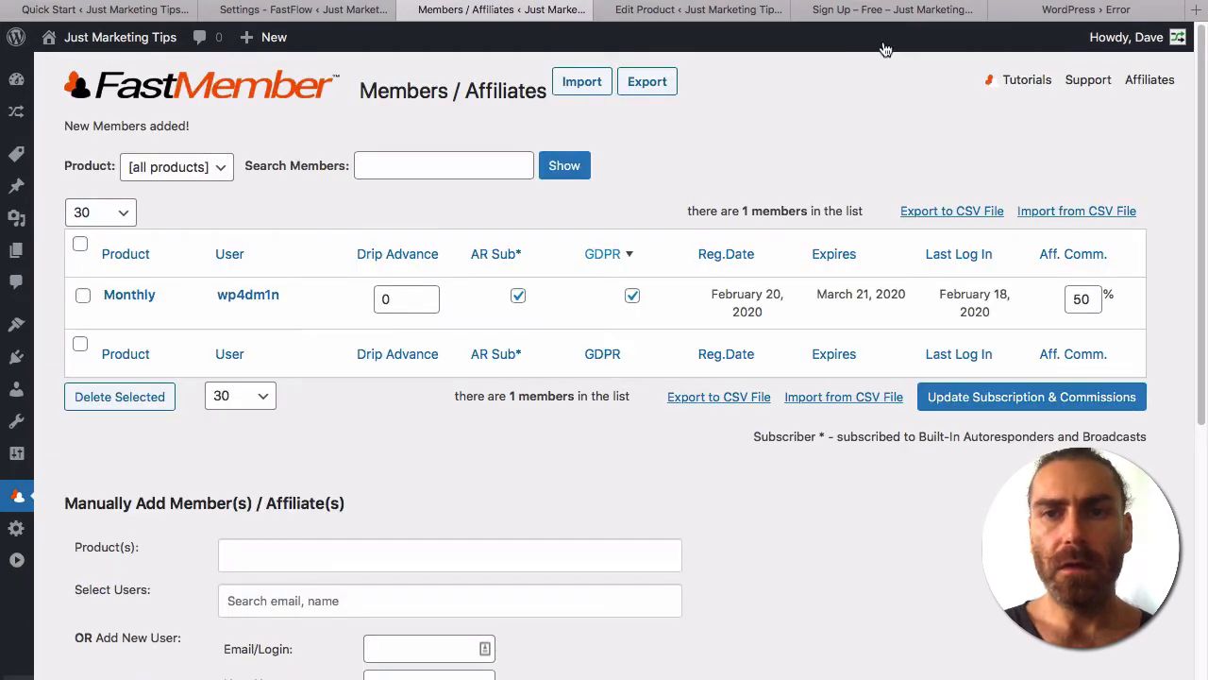
# Return to the Sign Up – Free page and scroll through its updated Monthly pages menu.
pyautogui.click(858, 9)
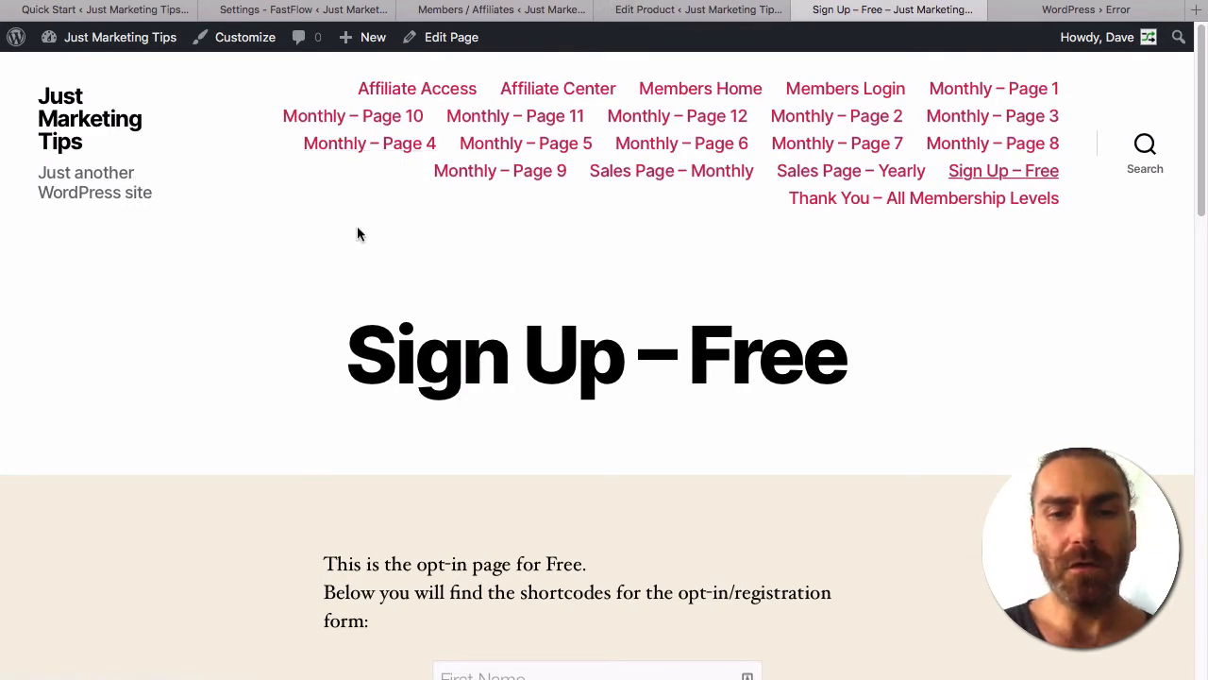
pyautogui.scroll(-3, 357, 233)
pyautogui.scroll(-15, 356, 233)
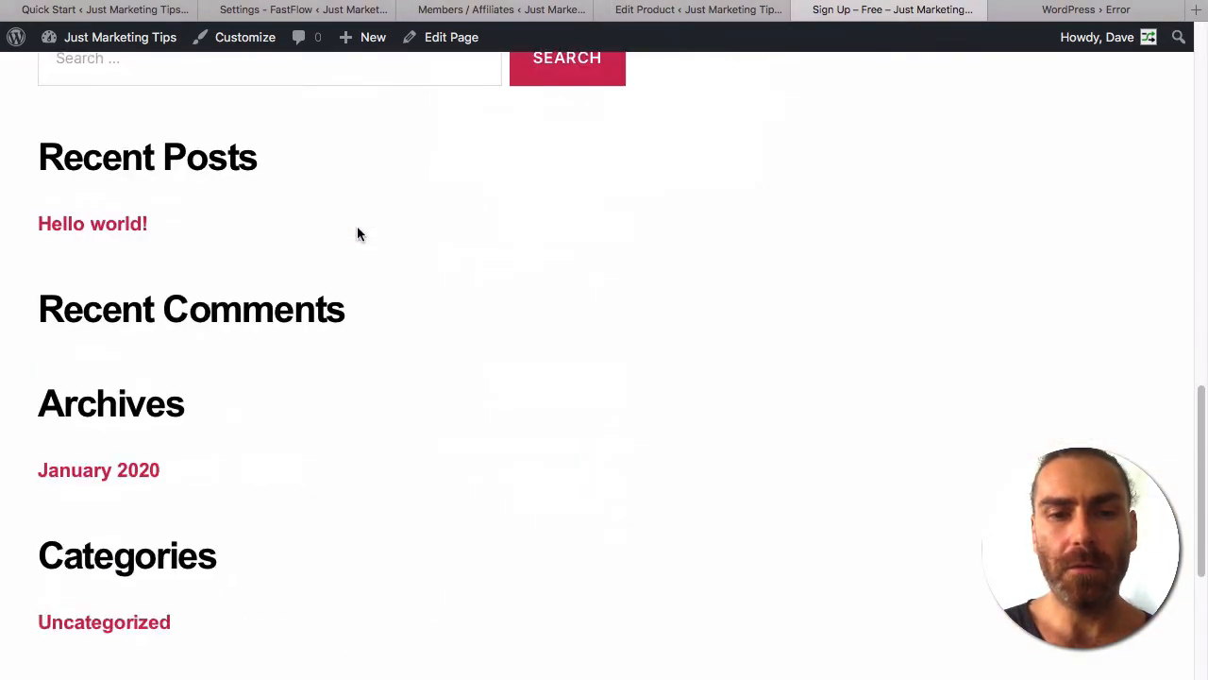
pyautogui.scroll(20, 357, 233)
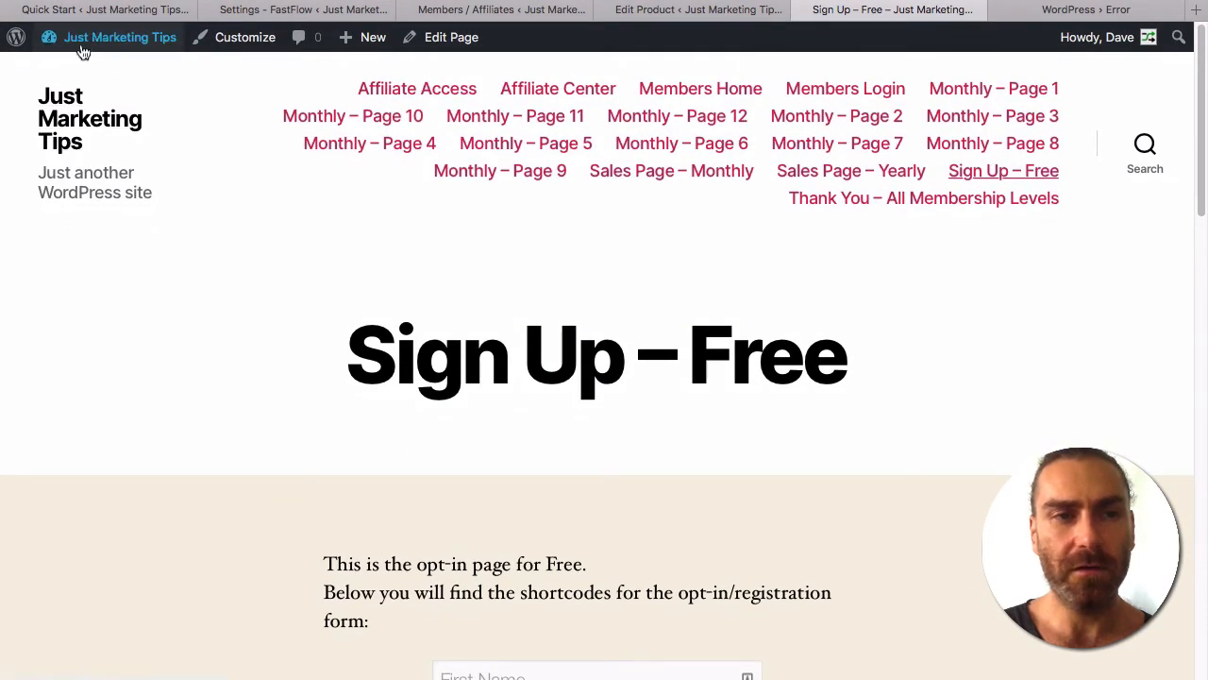
# Search the theme directory for 'Astra', then install and activate the Astra theme.
pyautogui.moveTo(83, 39)
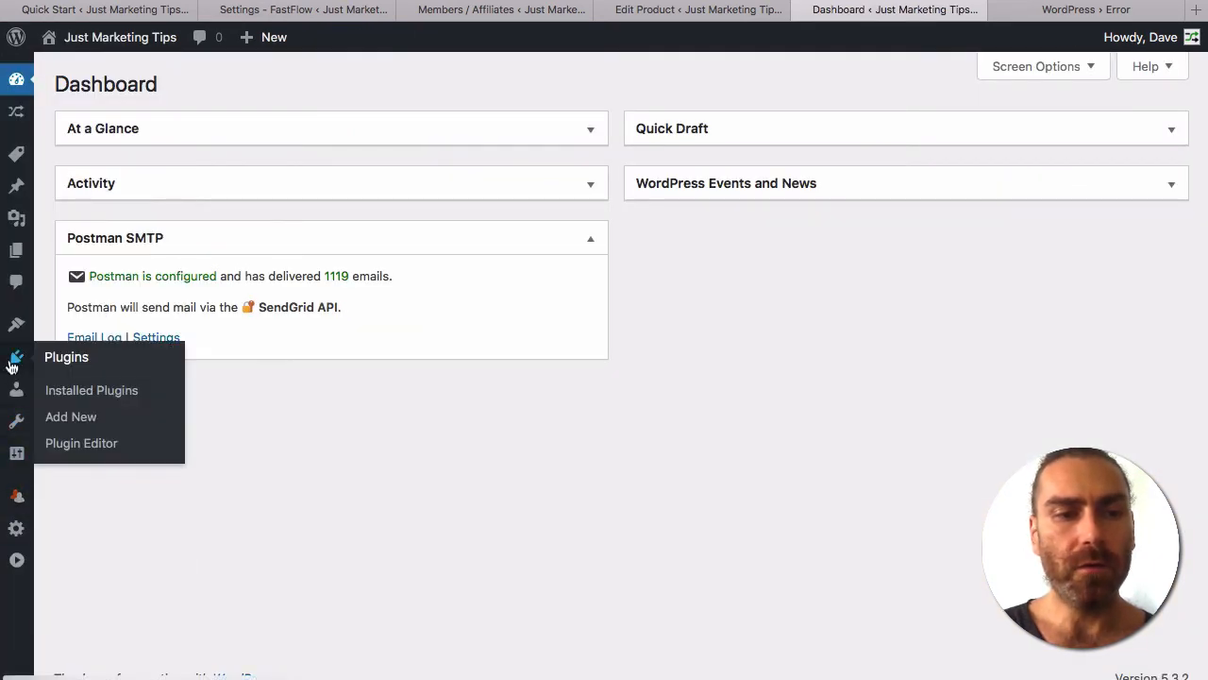
pyautogui.moveTo(21, 333)
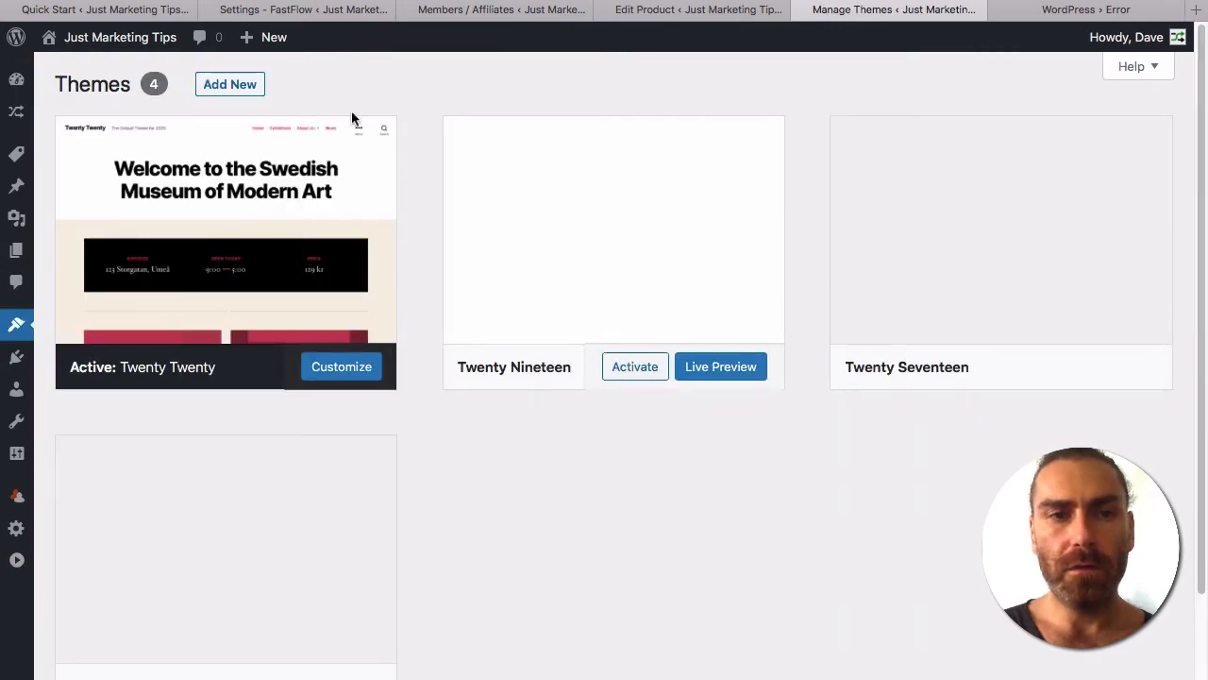
pyautogui.click(222, 84)
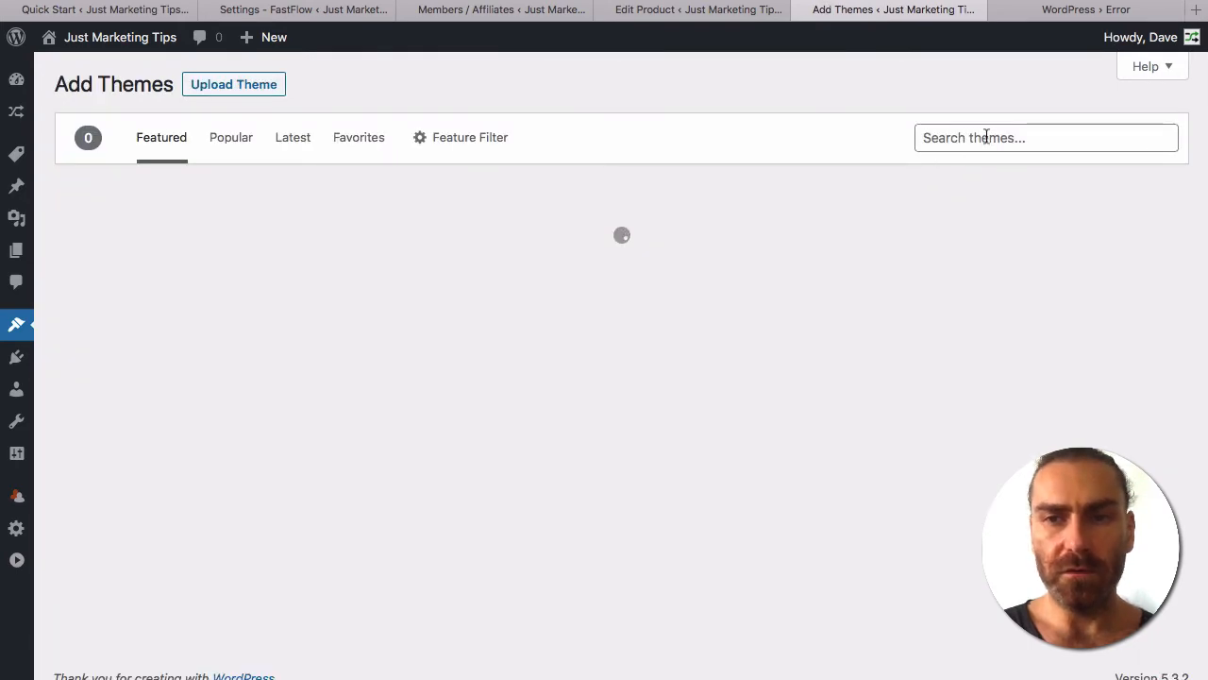
pyautogui.click(986, 137)
pyautogui.write('Atra')
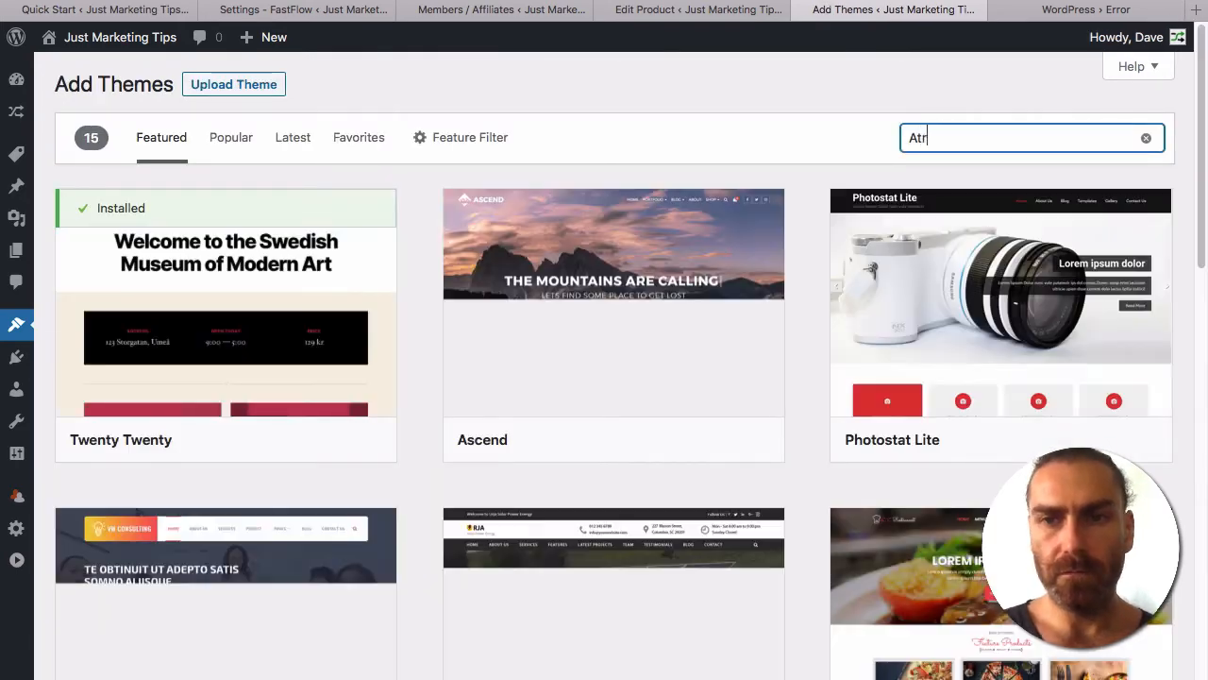
pyautogui.press('BackSpace')
pyautogui.press('BackSpace')
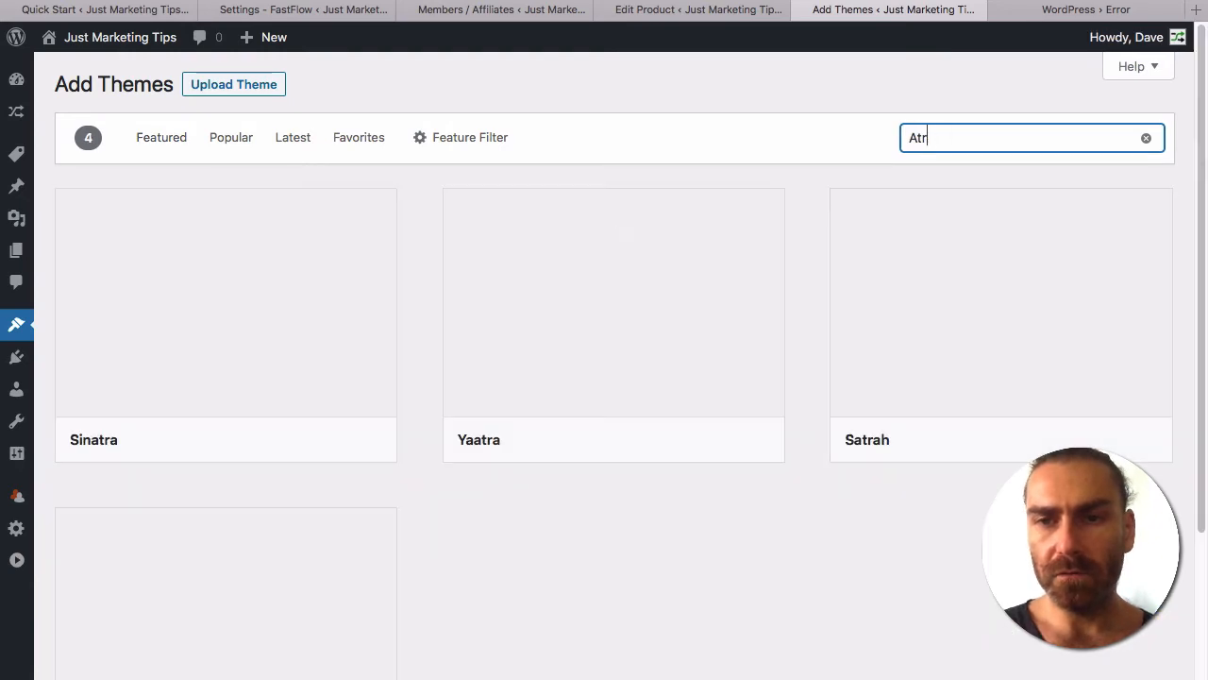
pyautogui.write('stra')
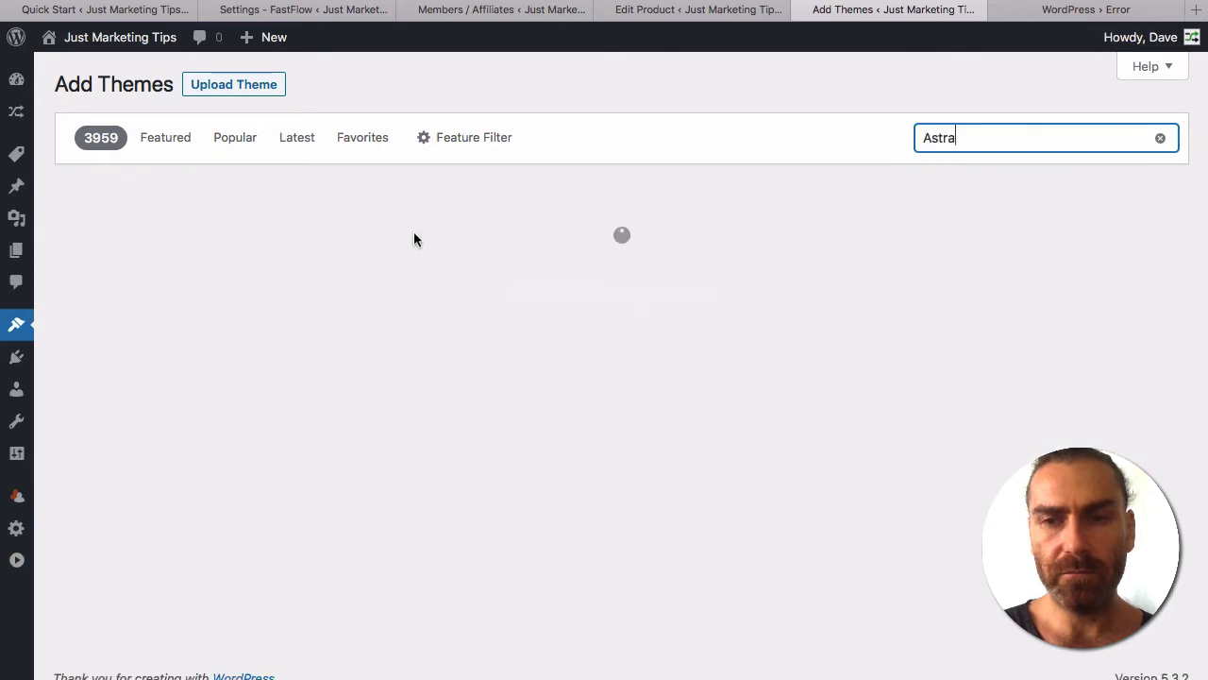
pyautogui.moveTo(267, 396)
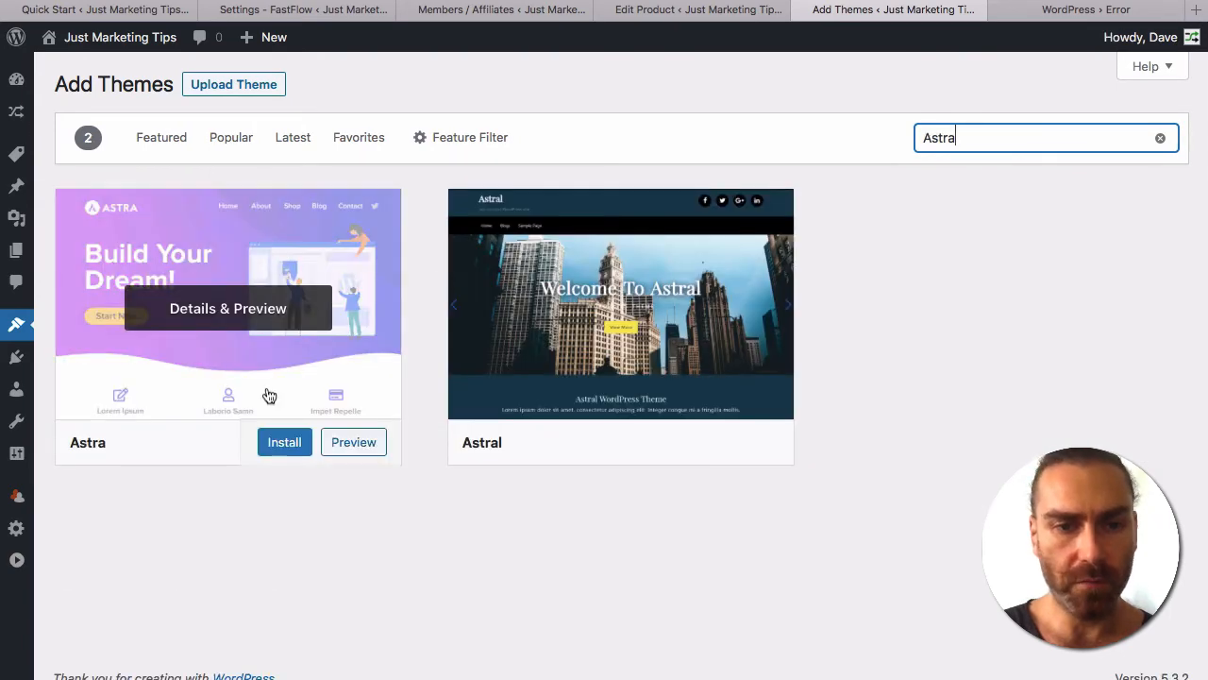
pyautogui.click(294, 446)
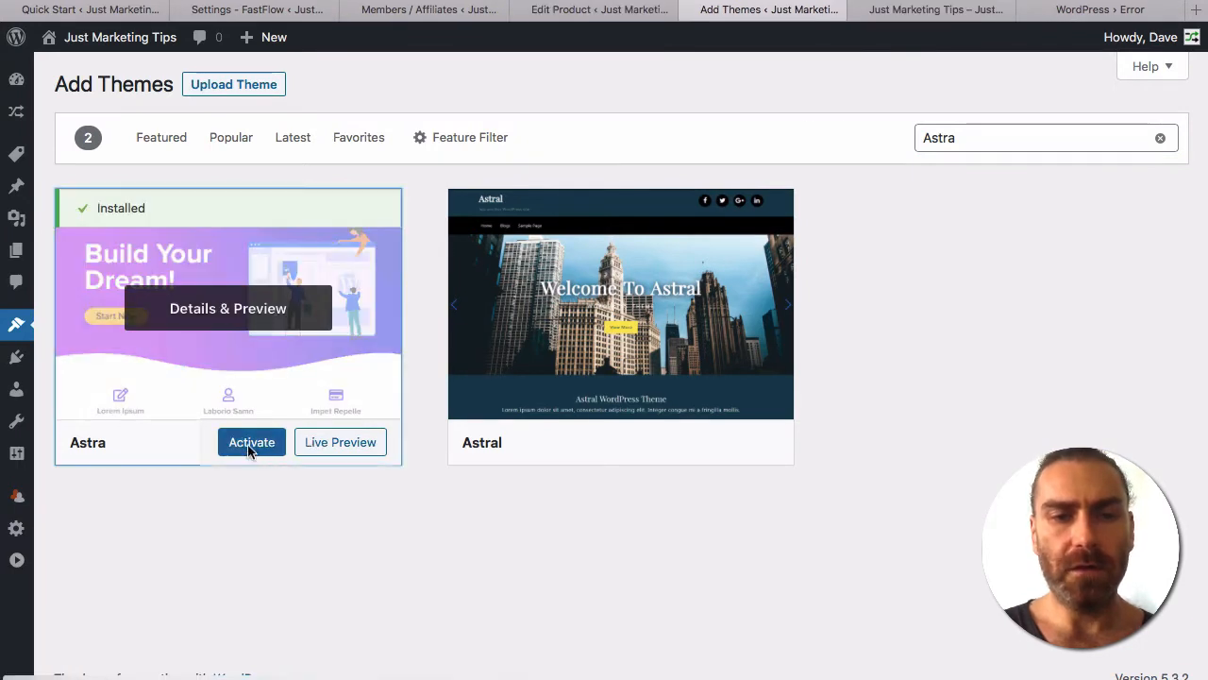
pyautogui.click(275, 443)
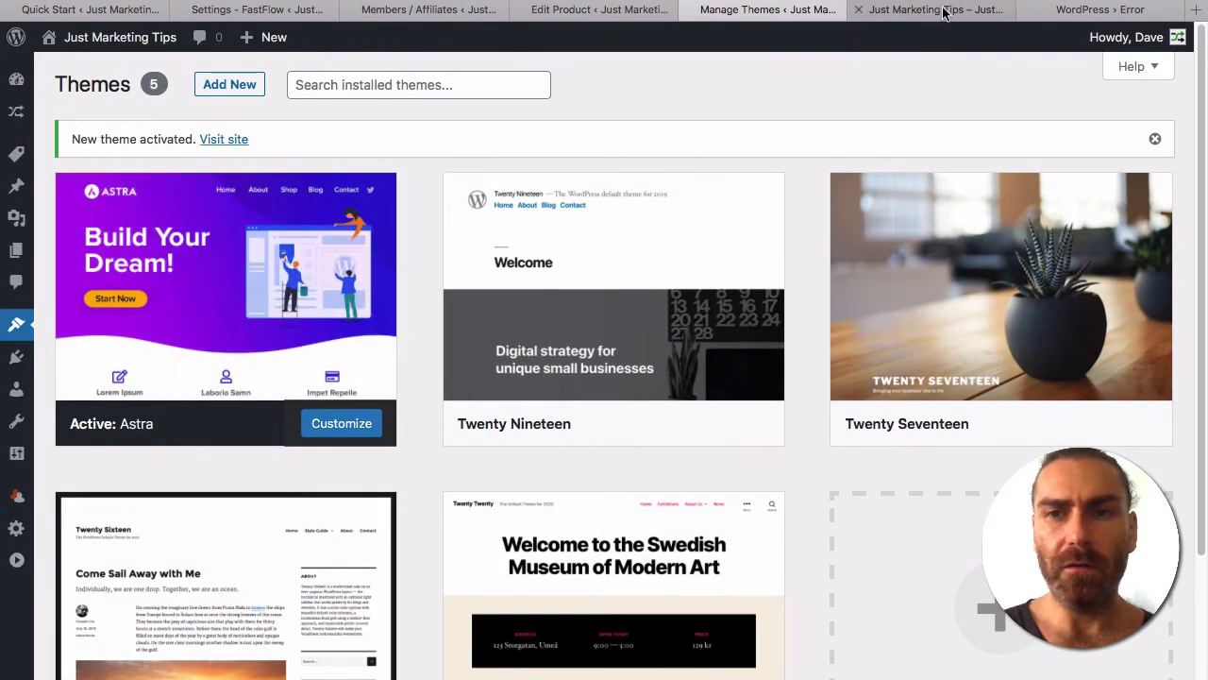
# Reload the site's front end and scroll through the page in its new Astra layout.
pyautogui.click(944, 13)
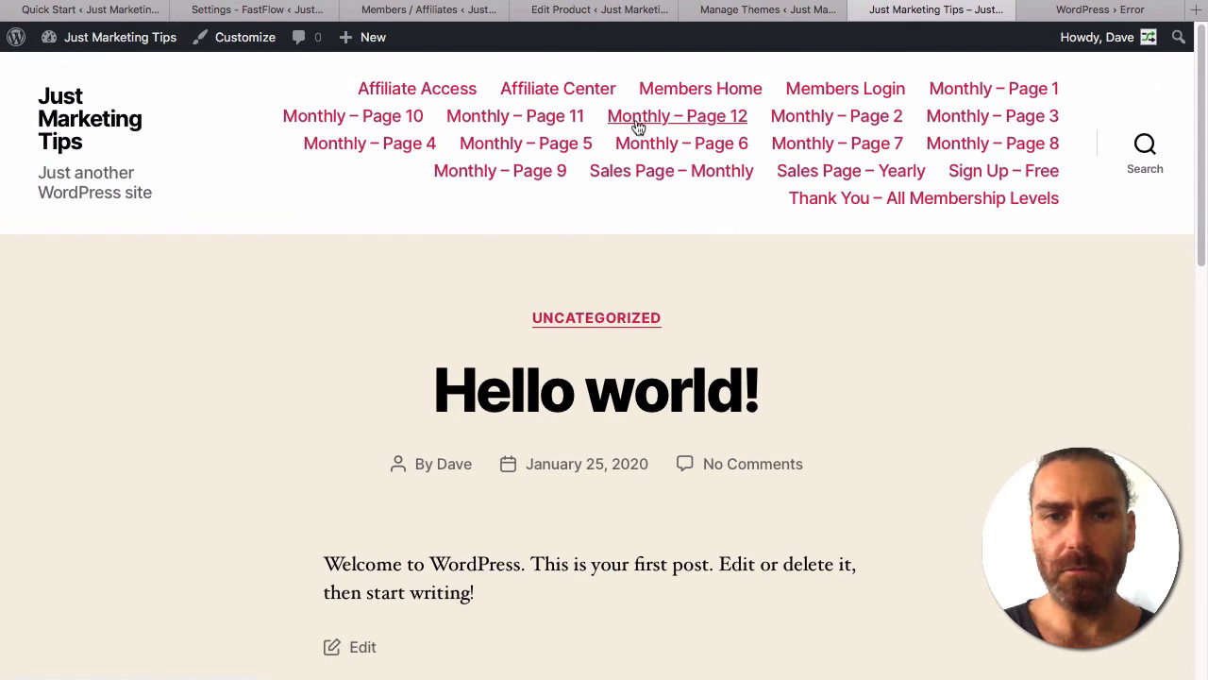
pyautogui.press('super+r')
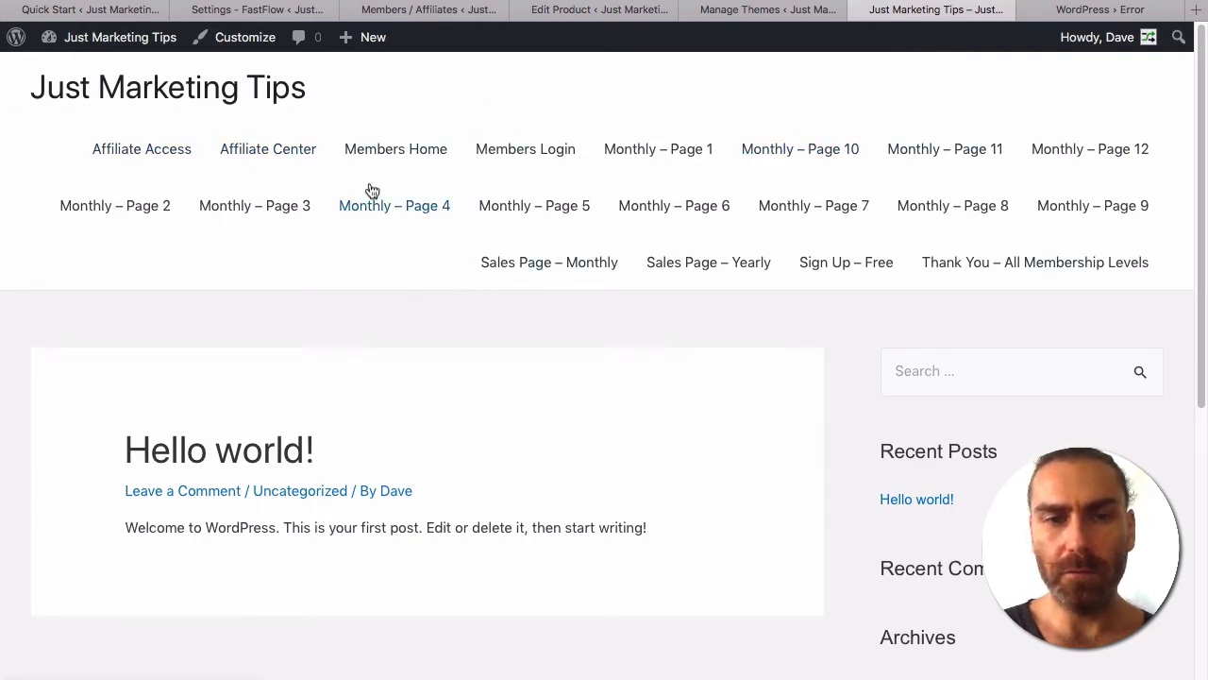
pyautogui.scroll(-3, 294, 442)
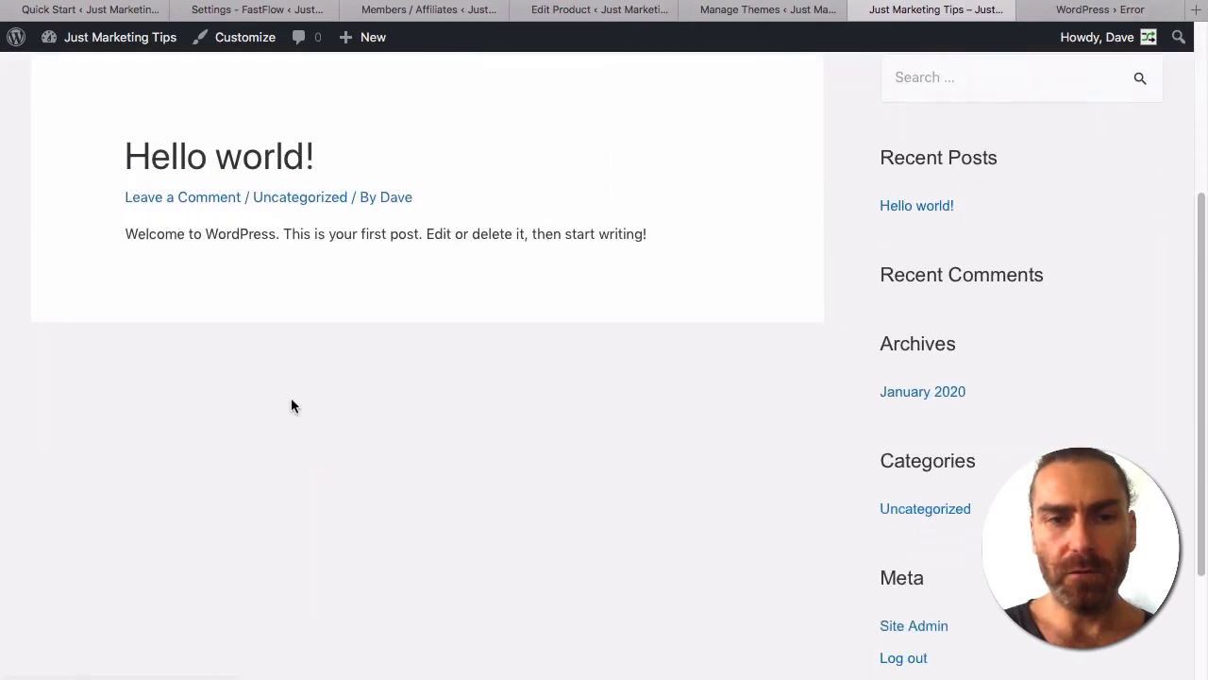
pyautogui.scroll(3, 285, 281)
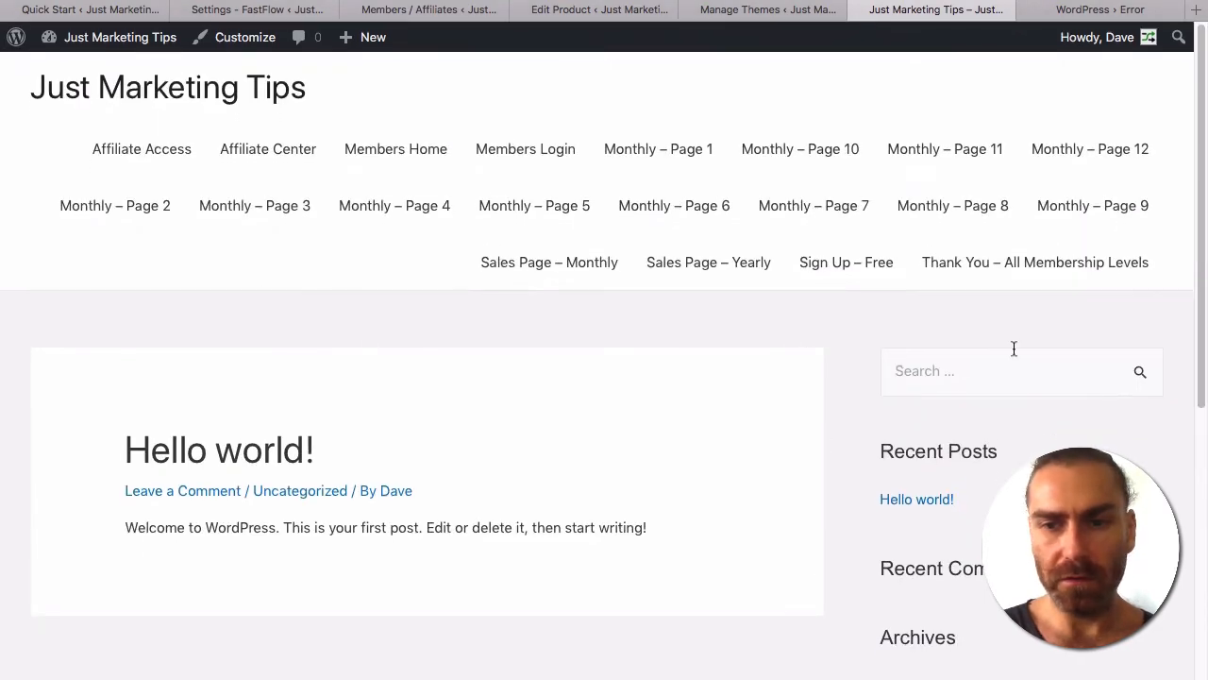
pyautogui.scroll(-5, 1014, 348)
pyautogui.scroll(3, 1014, 348)
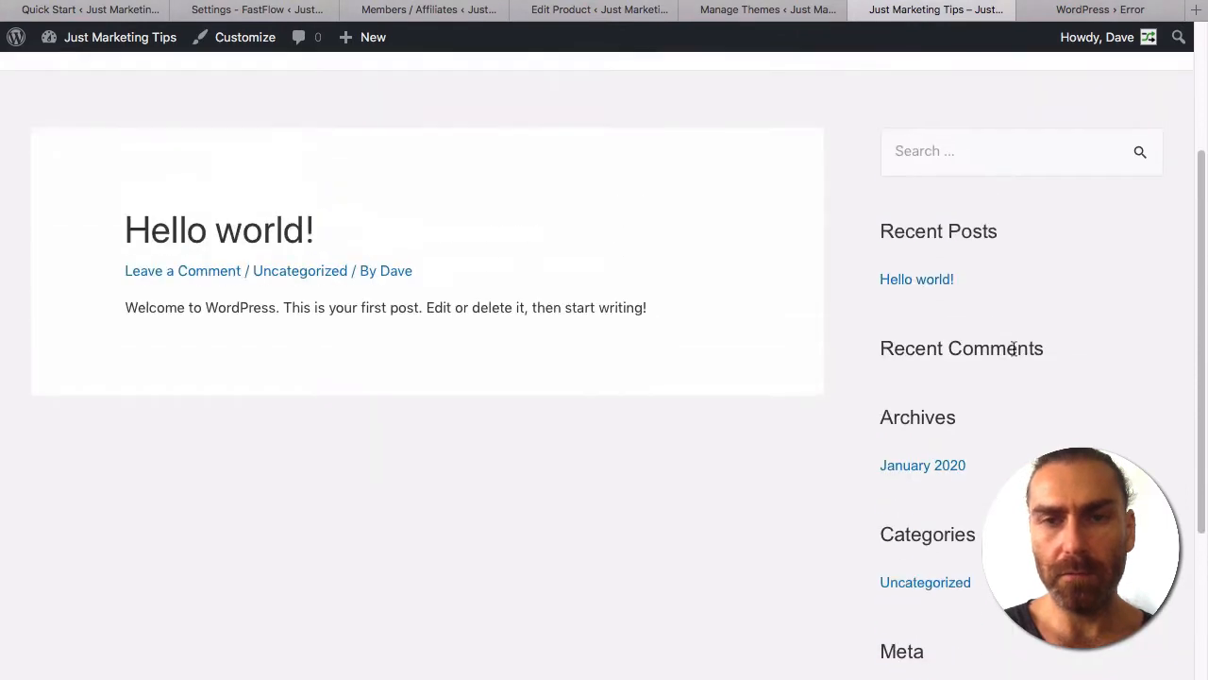
pyautogui.scroll(2, 1013, 349)
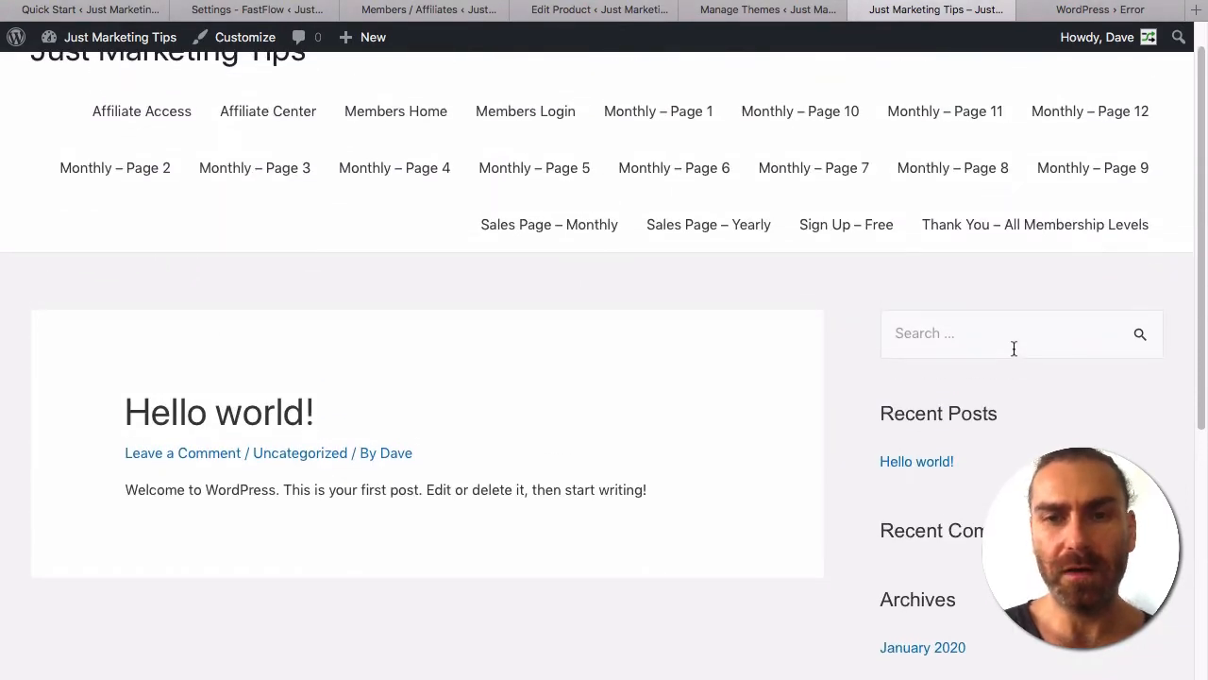
pyautogui.scroll(1, 639, 330)
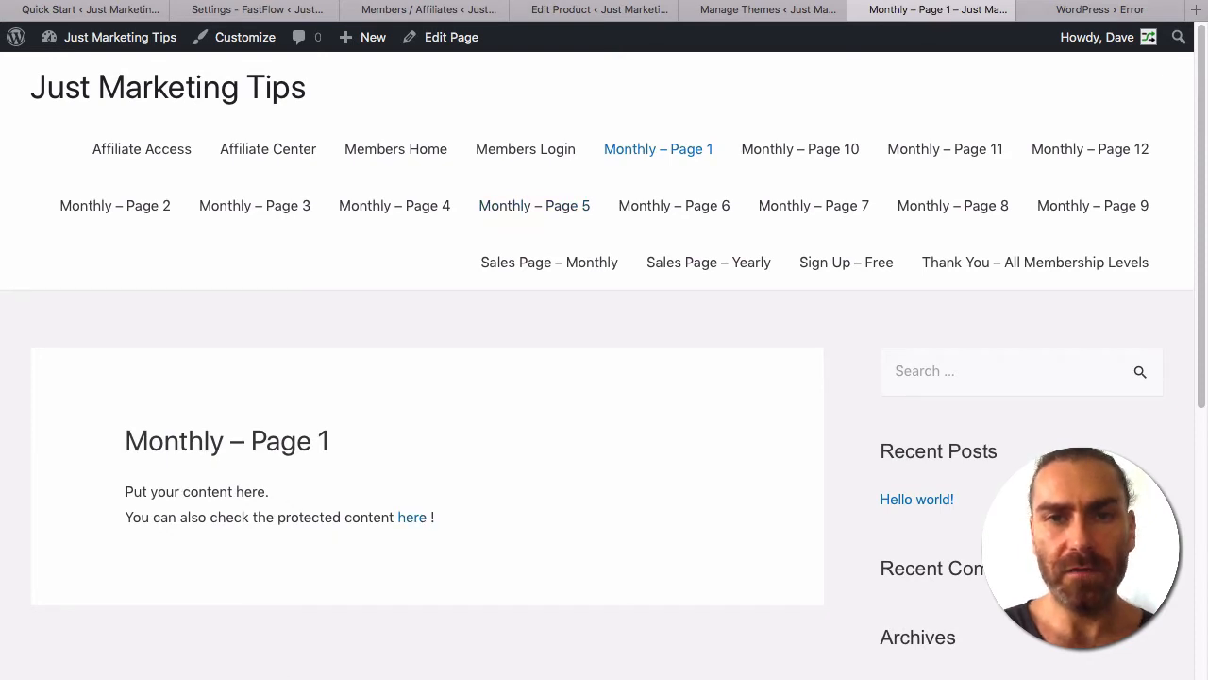
pyautogui.press('super+l')
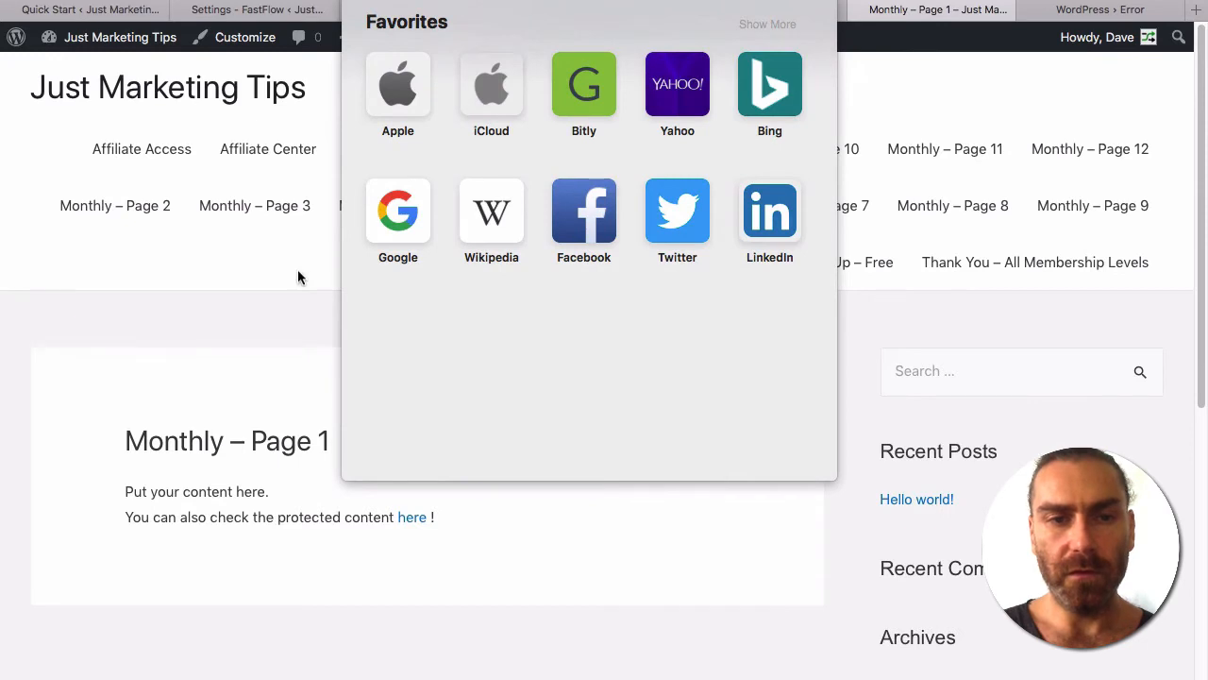
pyautogui.press('Escape')
pyautogui.press('super+shift+n')
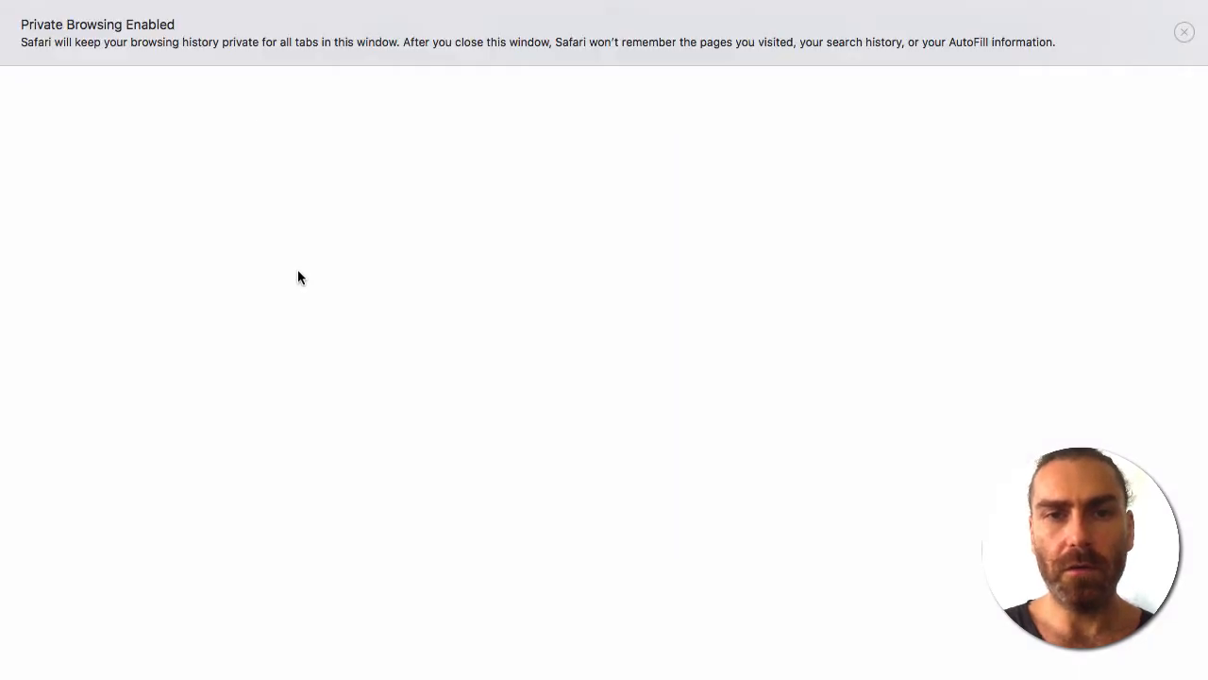
pyautogui.write('justmarketingtips.com/monthly-page-1/')
pyautogui.press('Return')
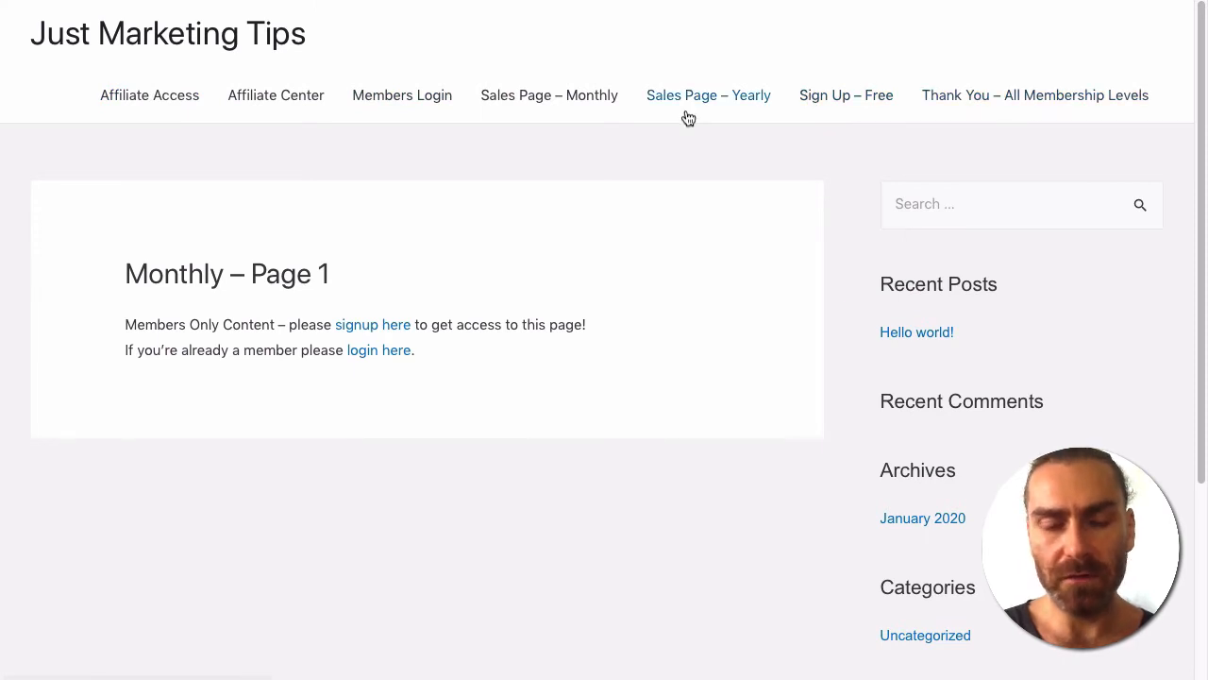
pyautogui.press('super+grave')
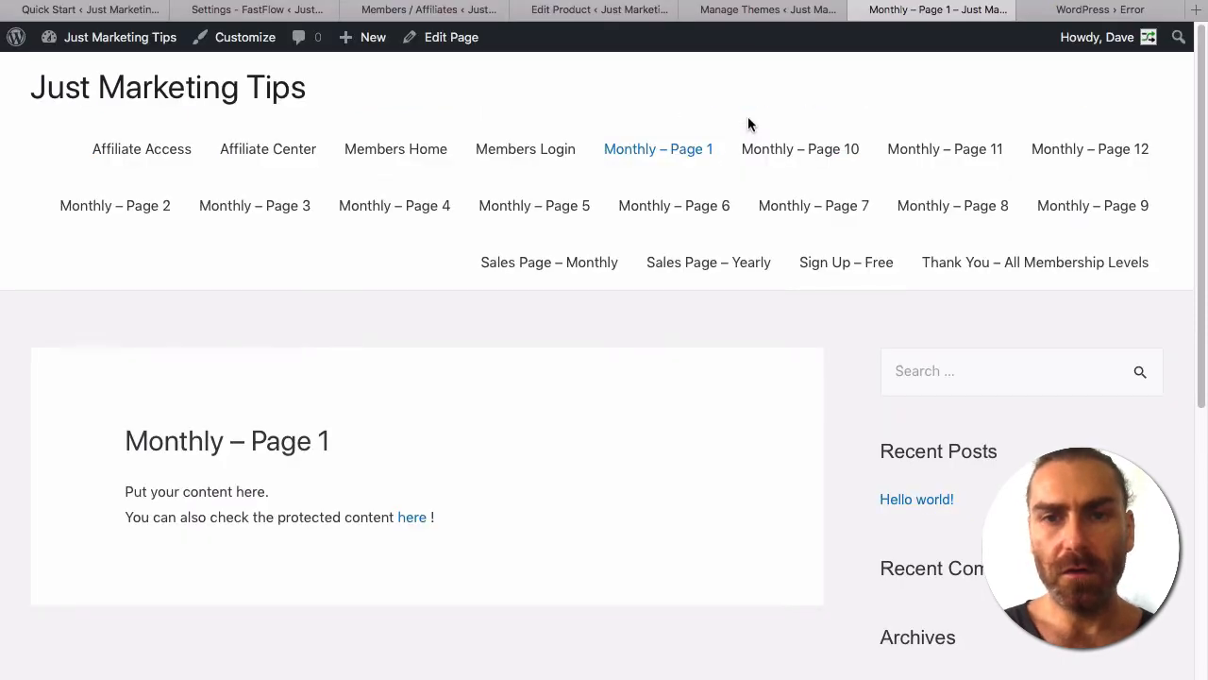
# Set the Monthly product's Non-member Action to Redirect to Sales Page.
pyautogui.click(255, 11)
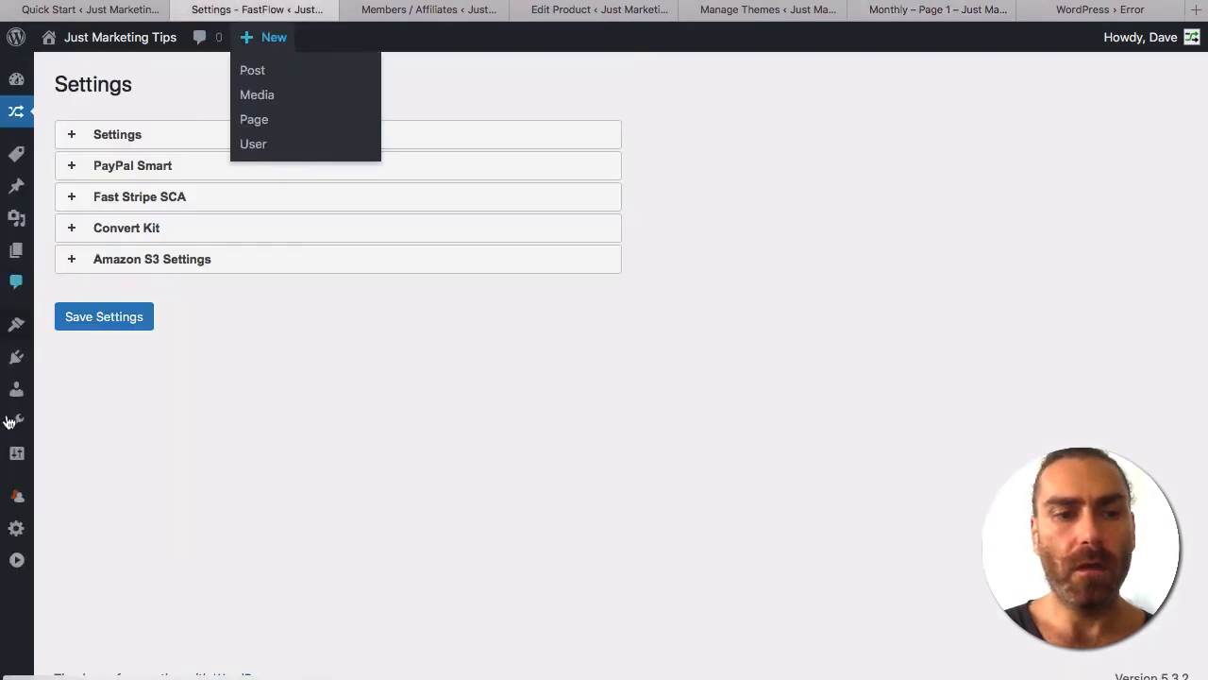
pyautogui.moveTo(17, 496)
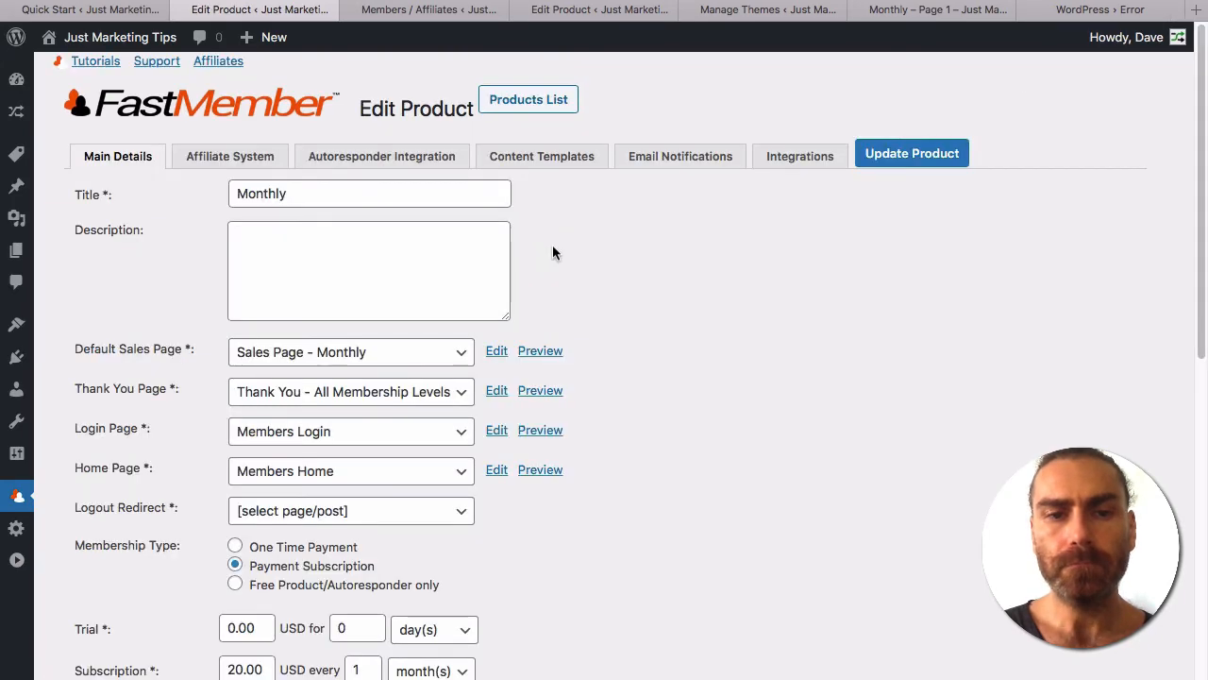
pyautogui.scroll(-3, 643, 347)
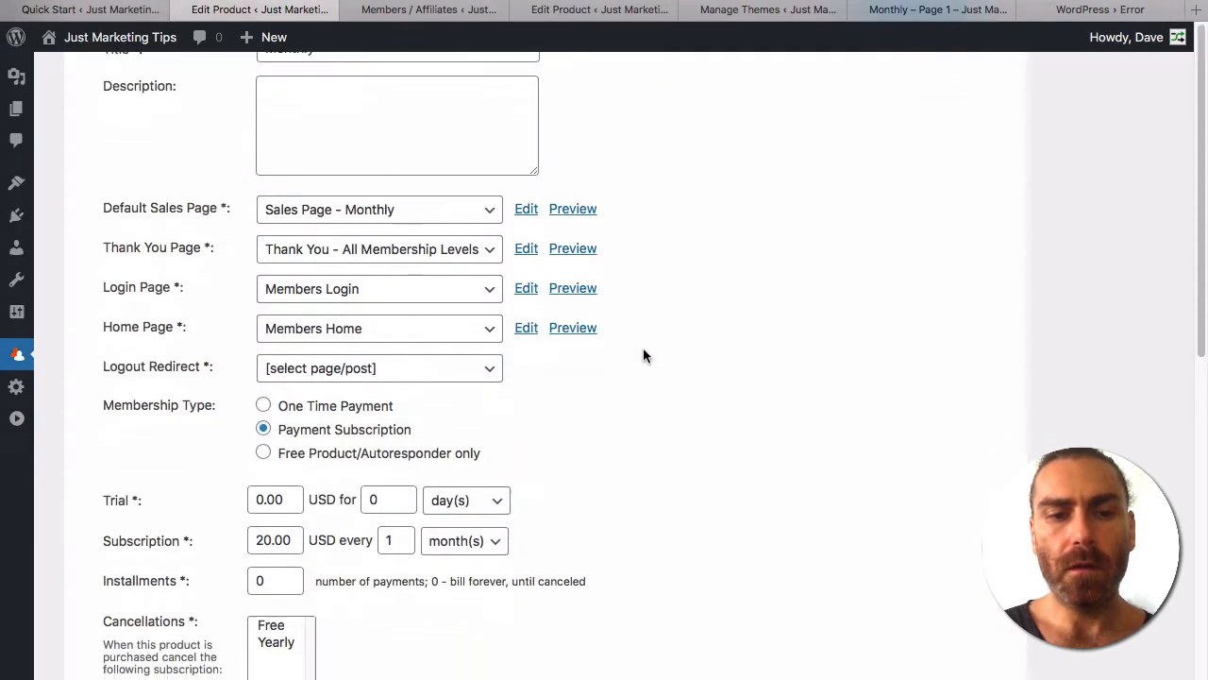
pyautogui.scroll(-5, 643, 353)
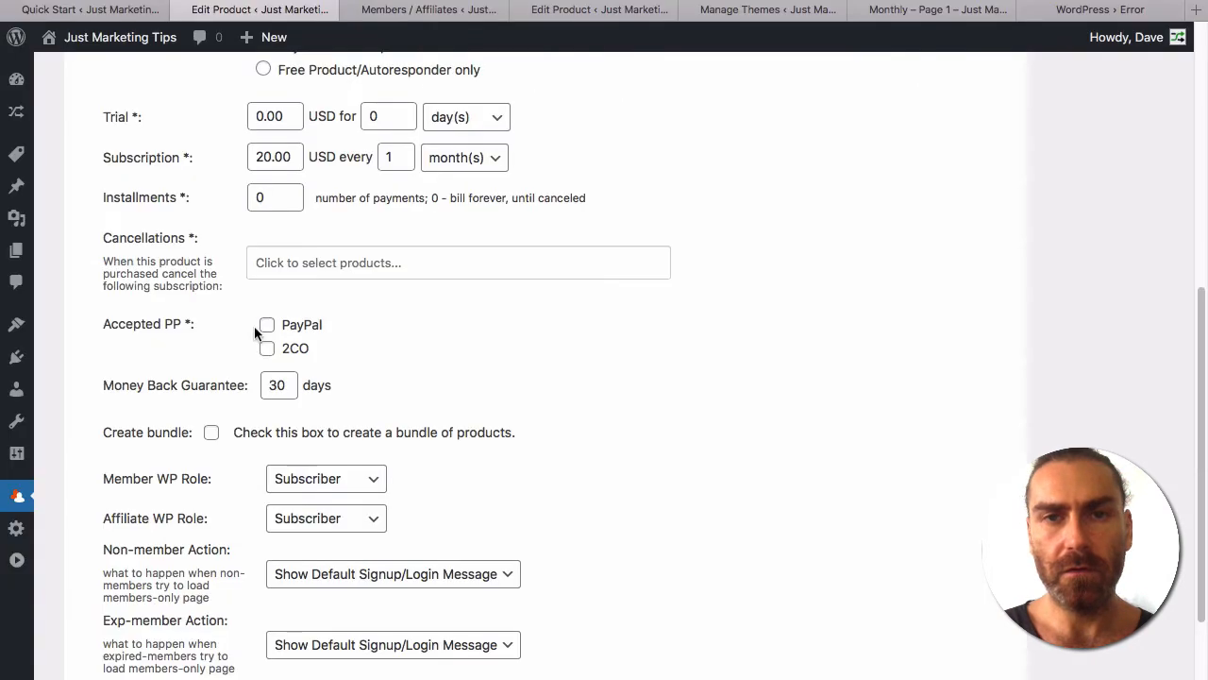
pyautogui.scroll(-3, 255, 326)
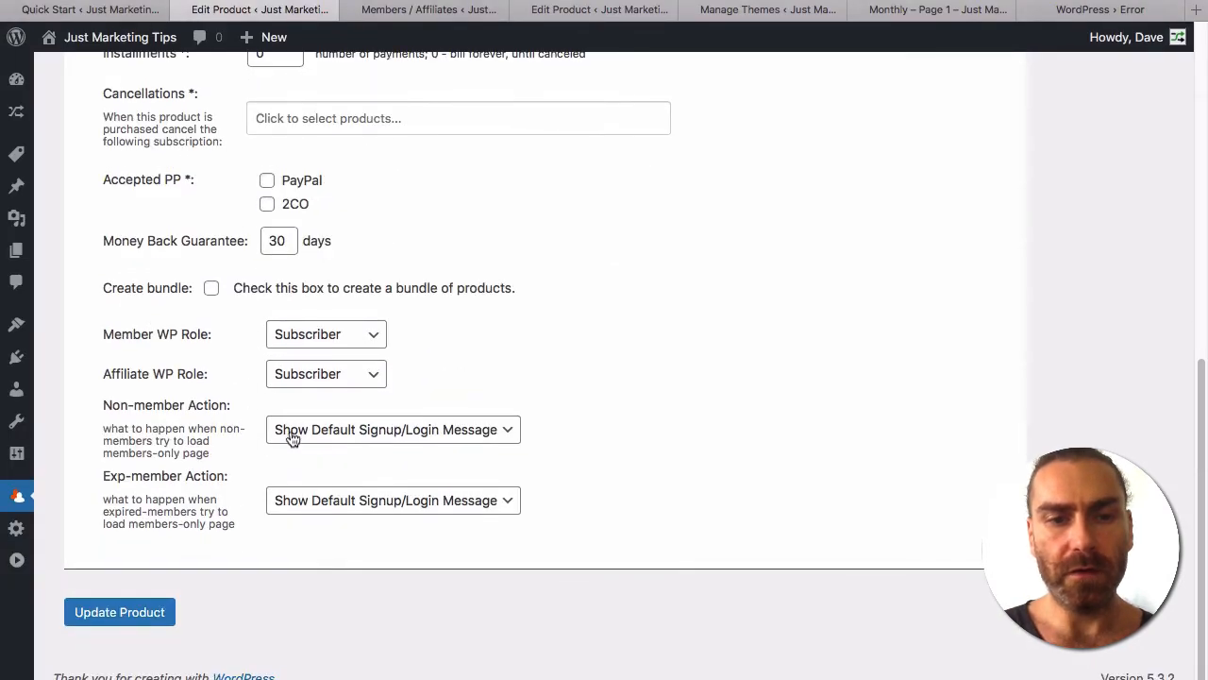
pyautogui.click(293, 433)
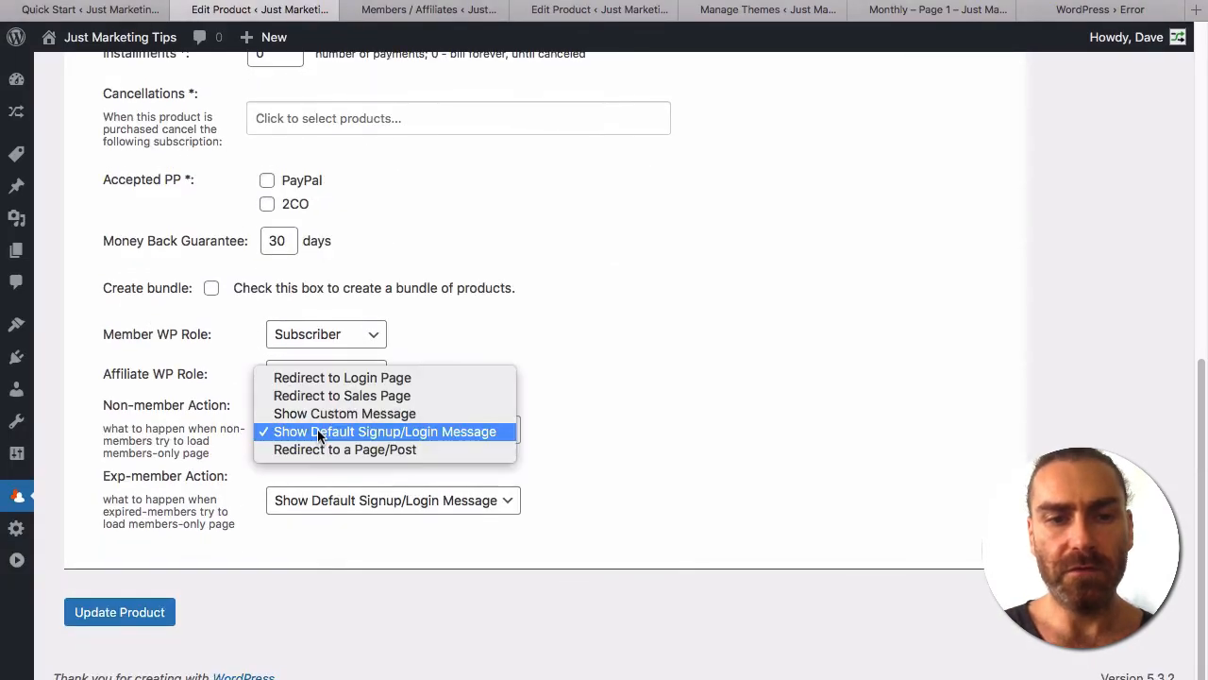
pyautogui.click(364, 396)
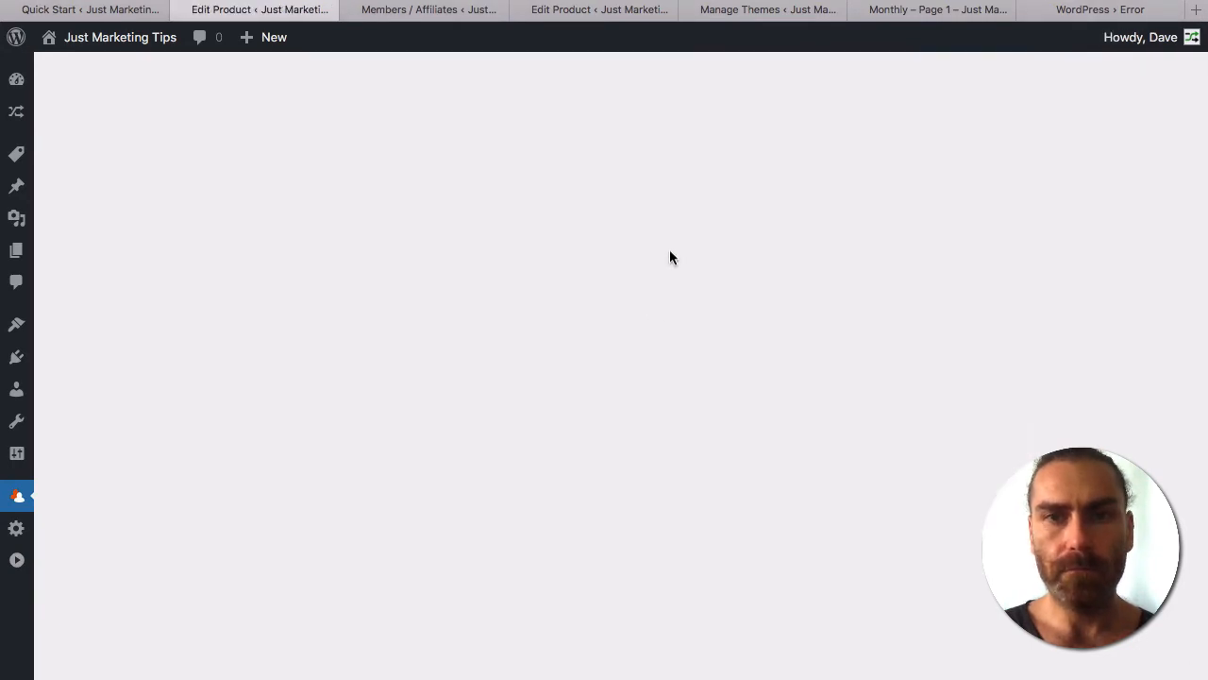
pyautogui.press('super+Tab')
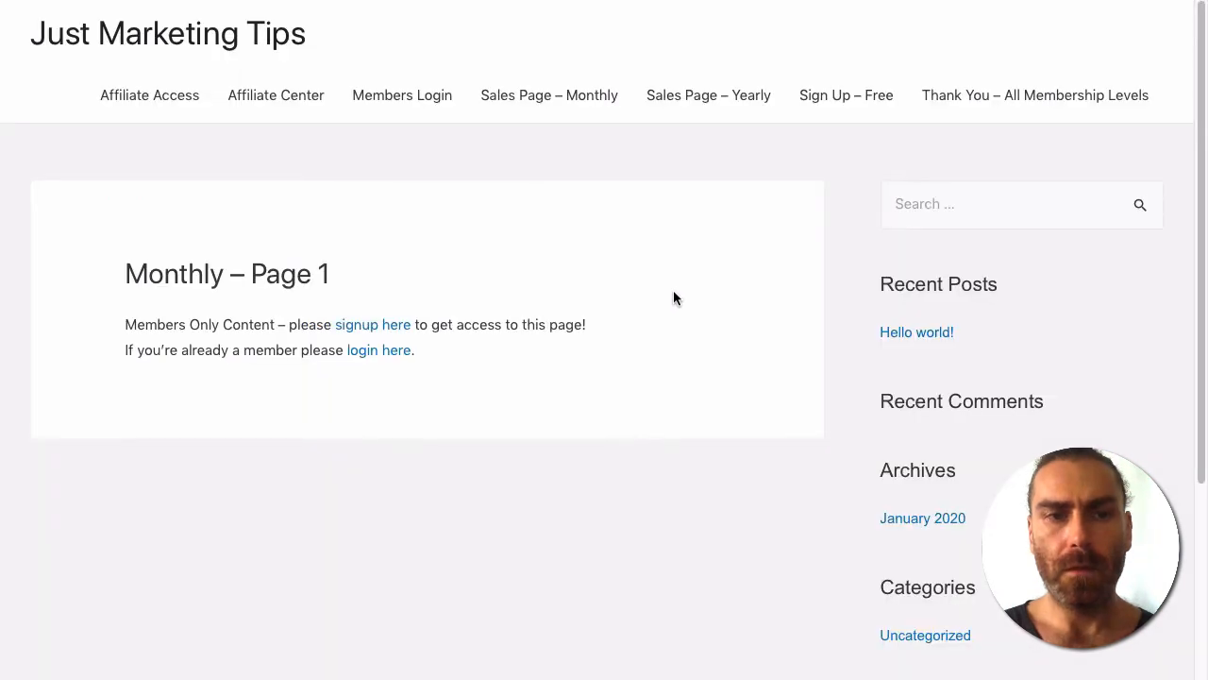
# Reload the members page as a logged-out visitor and start the Monthly sales page's PayPal checkout.
pyautogui.click(722, 0)
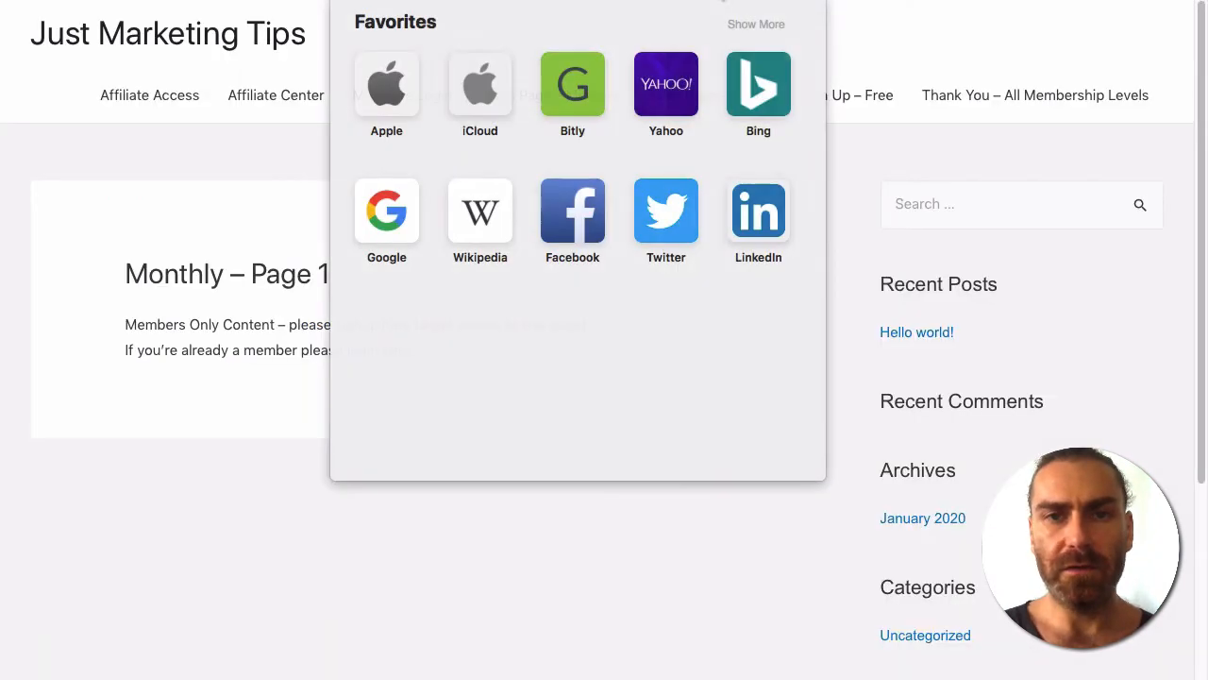
pyautogui.press('Return')
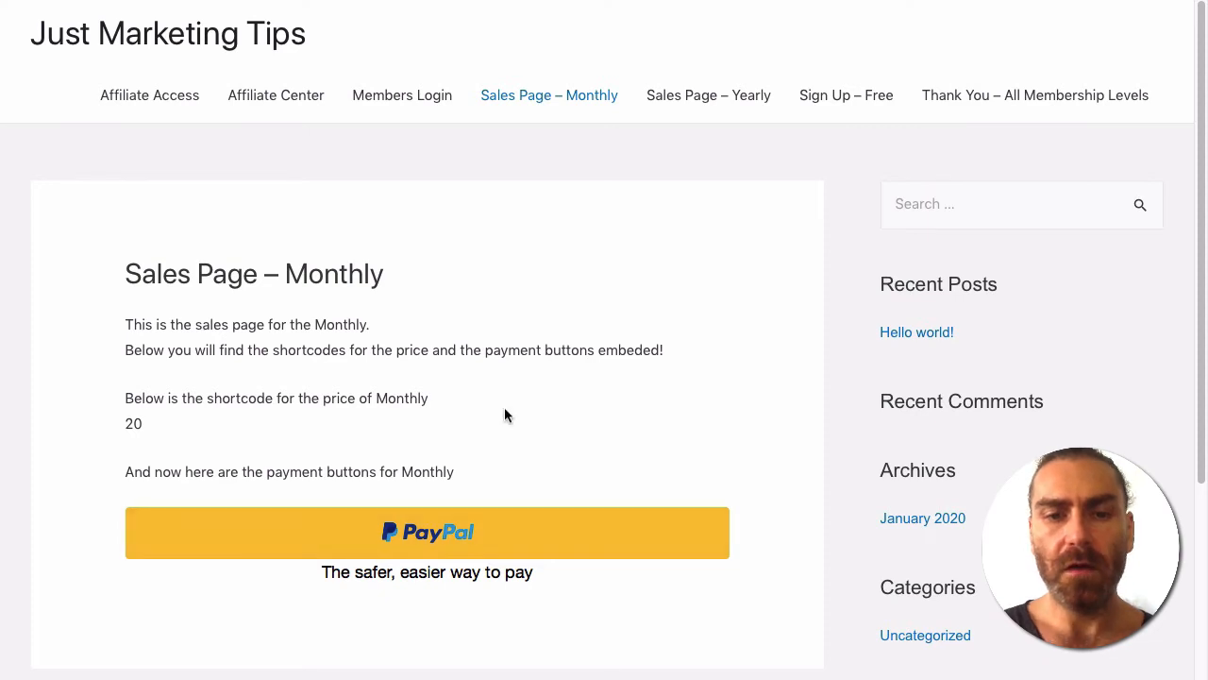
pyautogui.scroll(-1, 504, 412)
pyautogui.scroll(1, 505, 415)
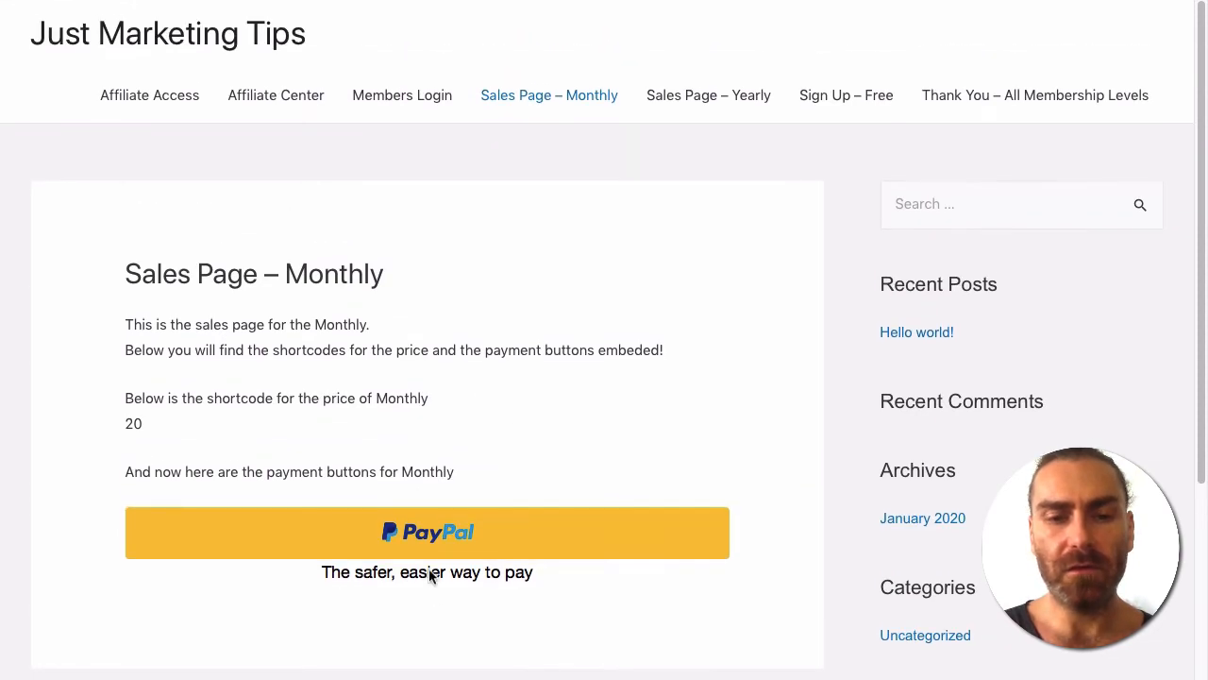
pyautogui.click(504, 532)
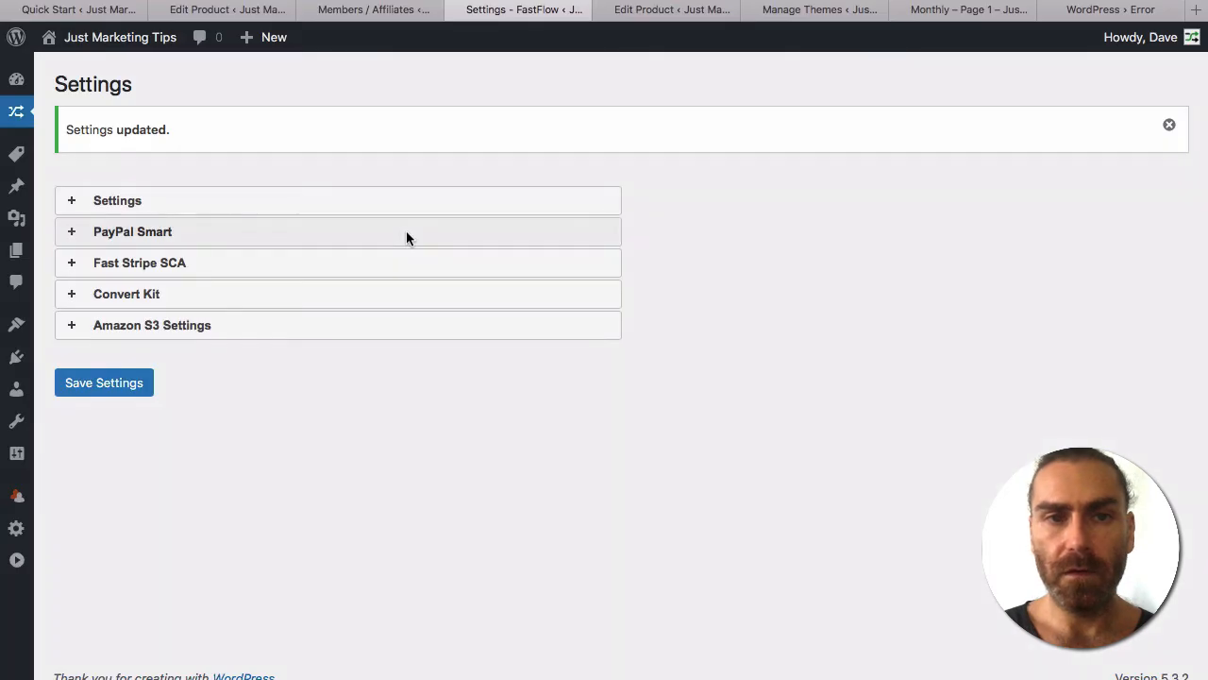
pyautogui.click(651, 11)
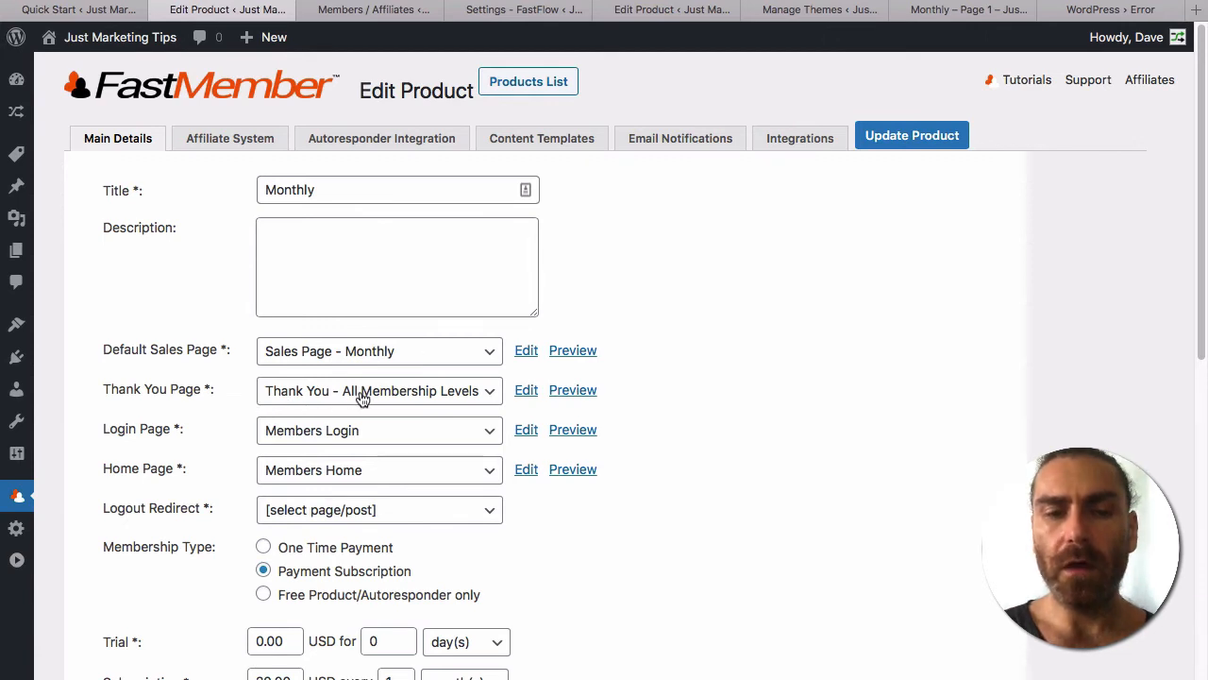
pyautogui.click(364, 392)
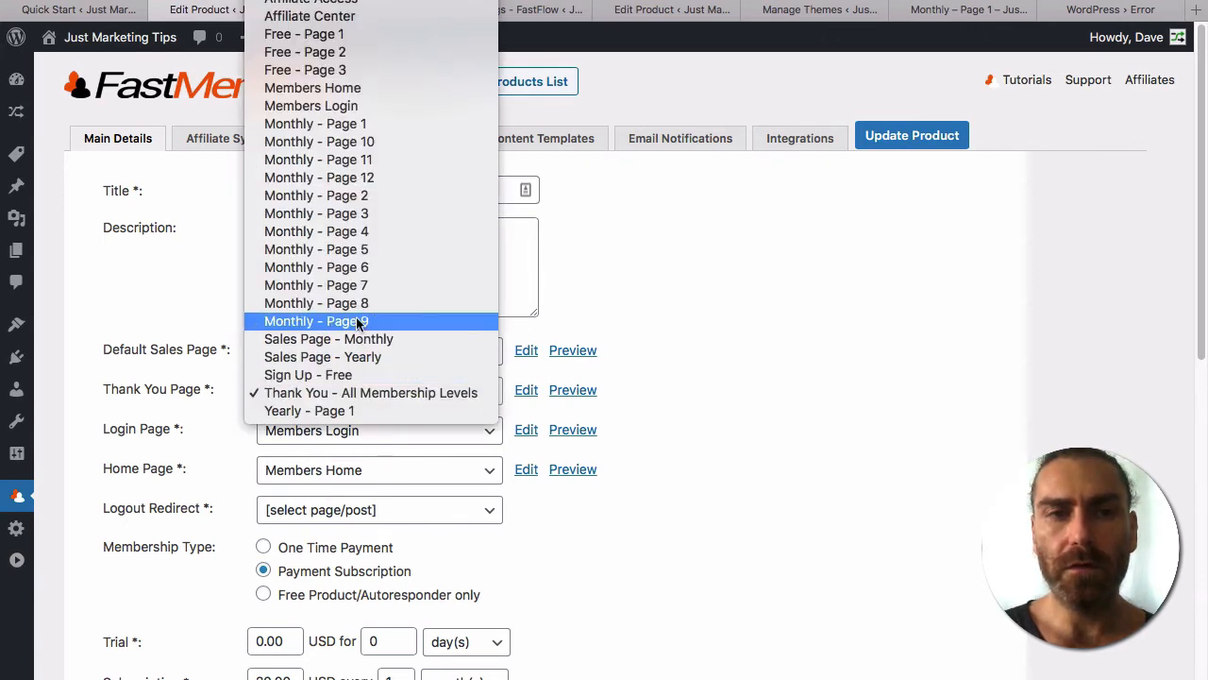
pyautogui.click(324, 359)
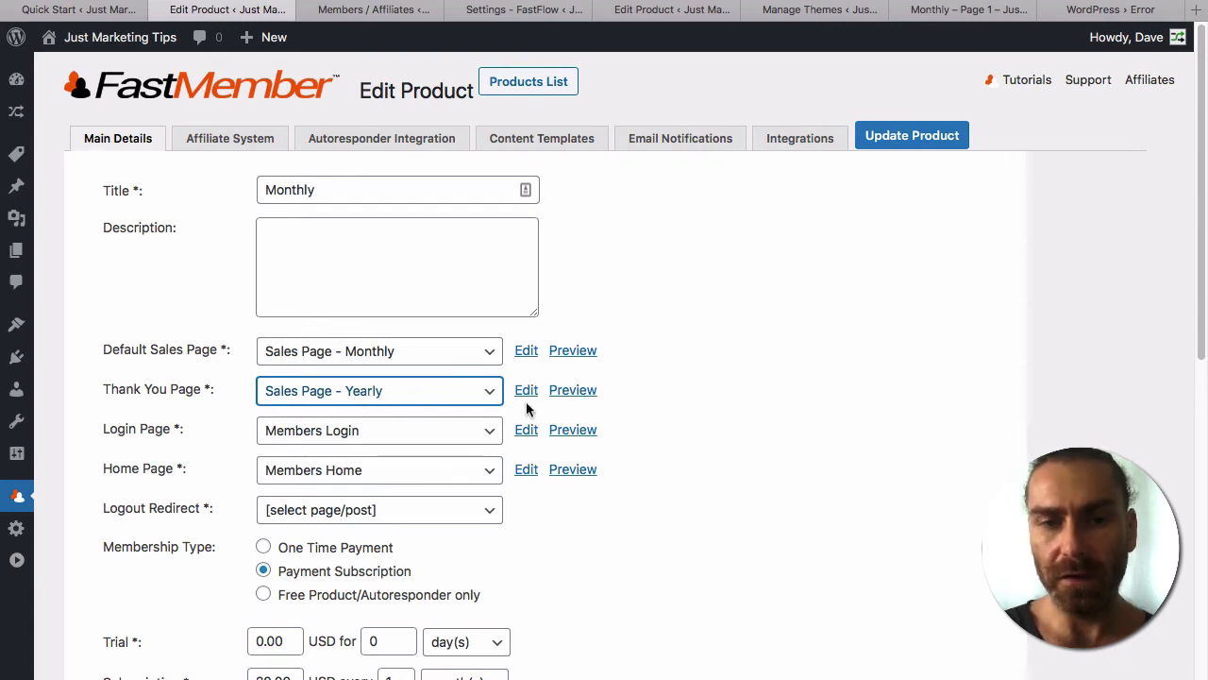
pyautogui.scroll(-3, 760, 462)
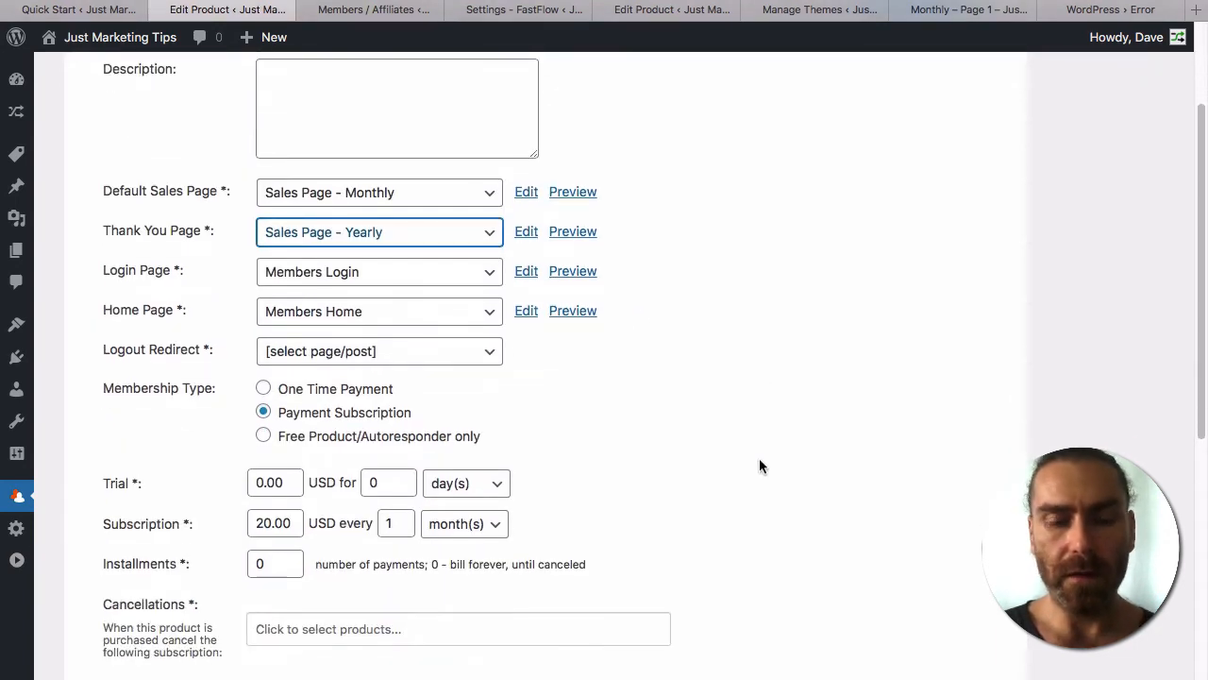
pyautogui.scroll(-7, 758, 446)
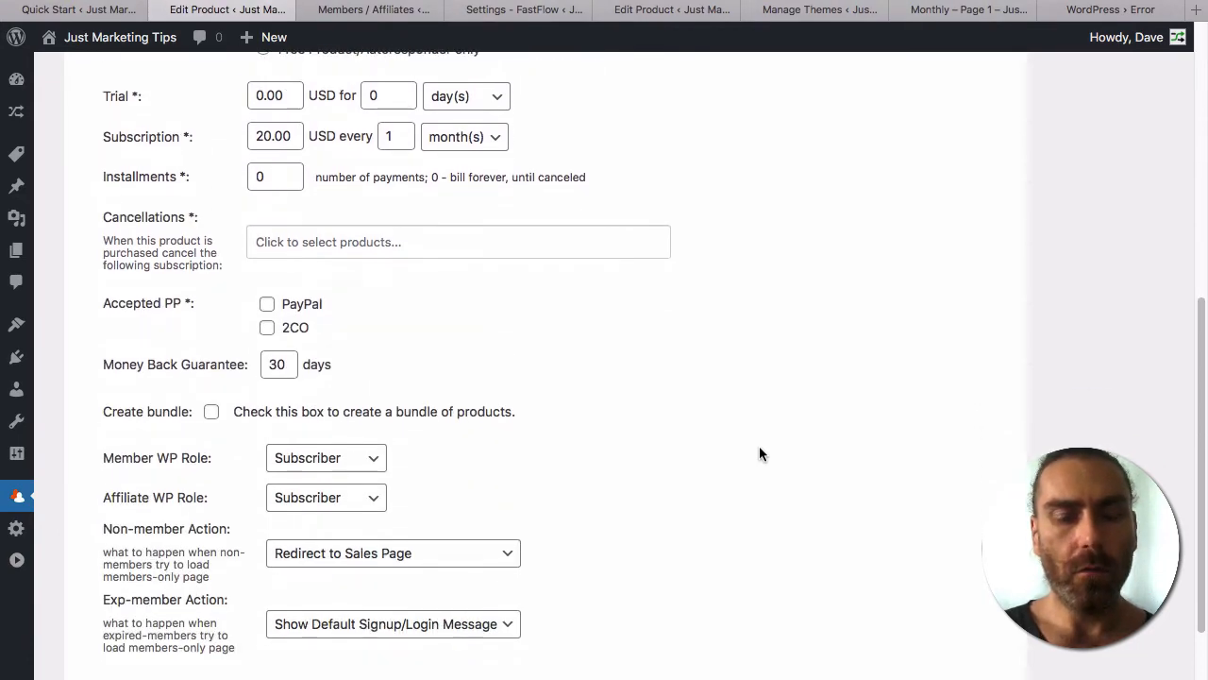
pyautogui.scroll(10, 760, 448)
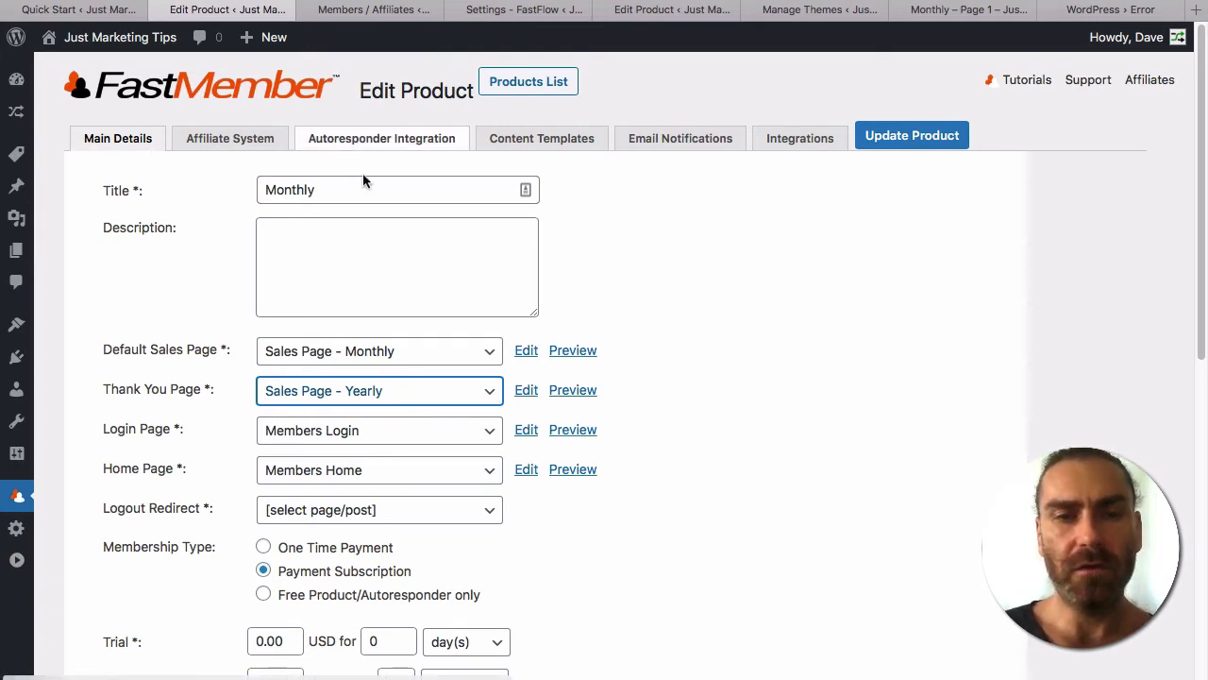
# Set the Monthly product's autoresponder service to Convert Kit with Charlotte form as the signup form.
pyautogui.click(655, 213)
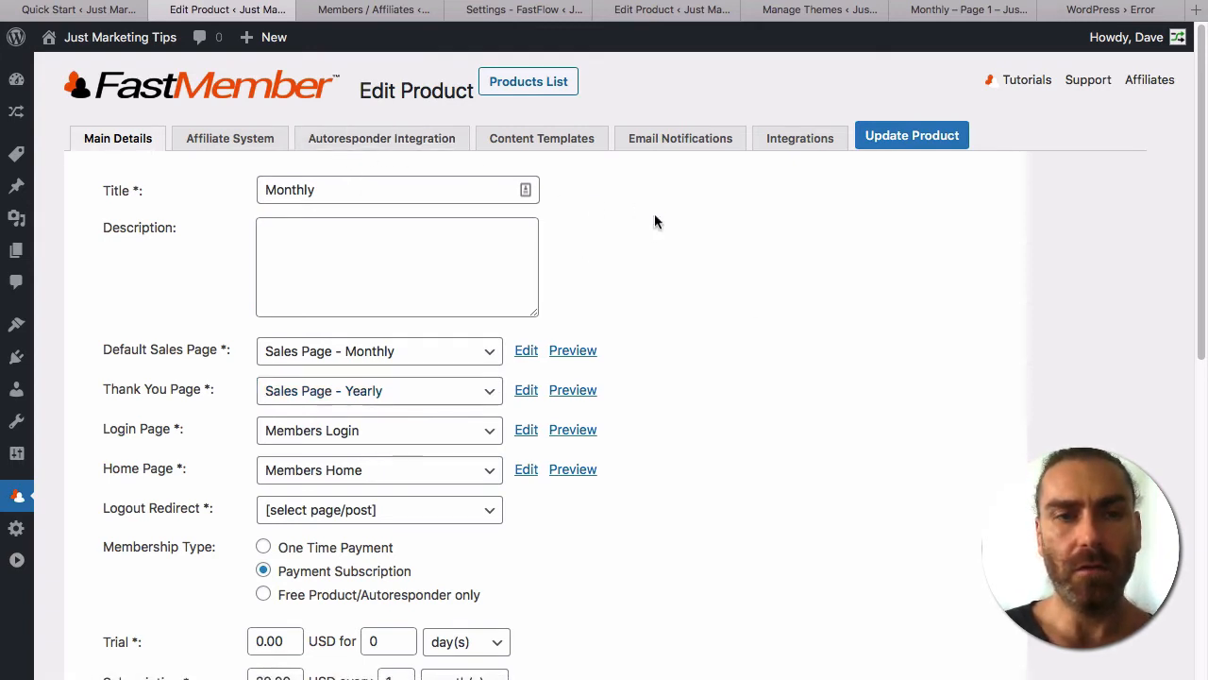
pyautogui.click(233, 142)
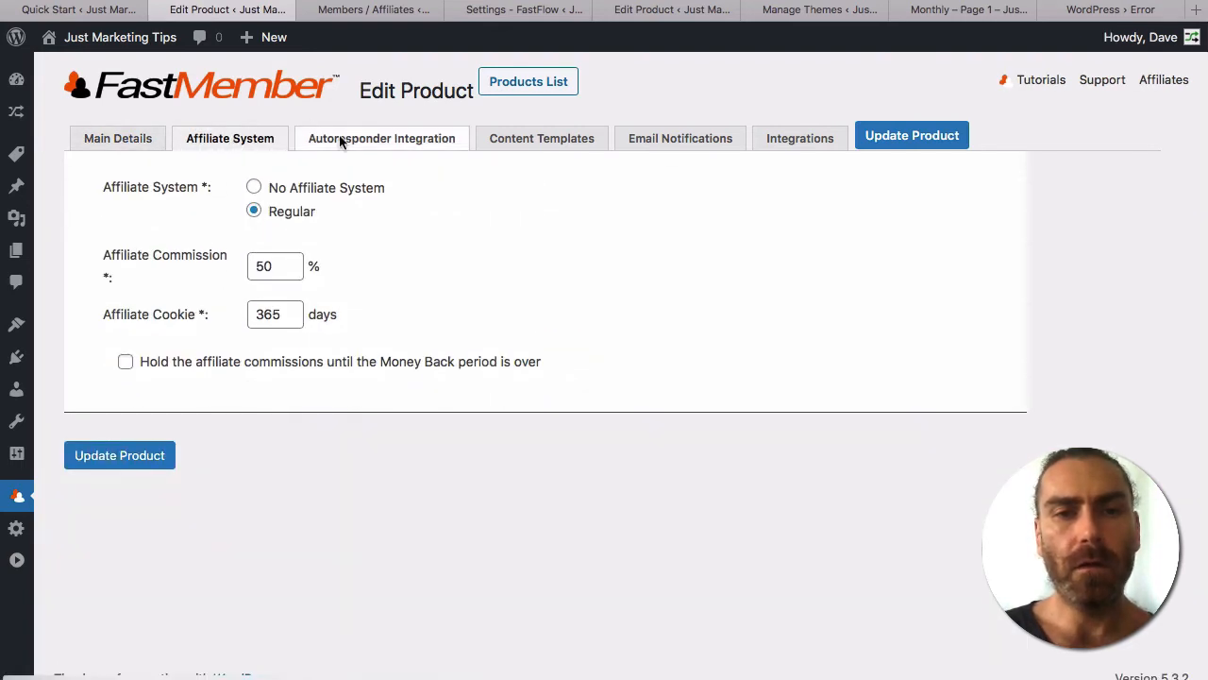
pyautogui.click(369, 141)
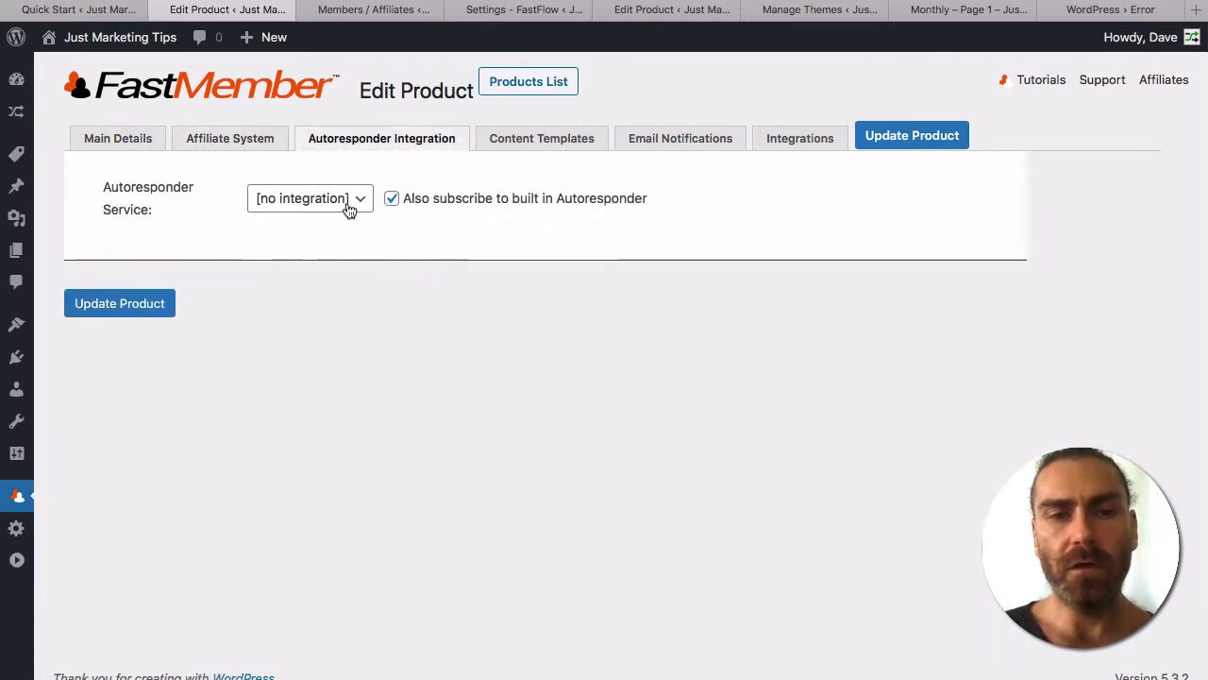
pyautogui.click(350, 200)
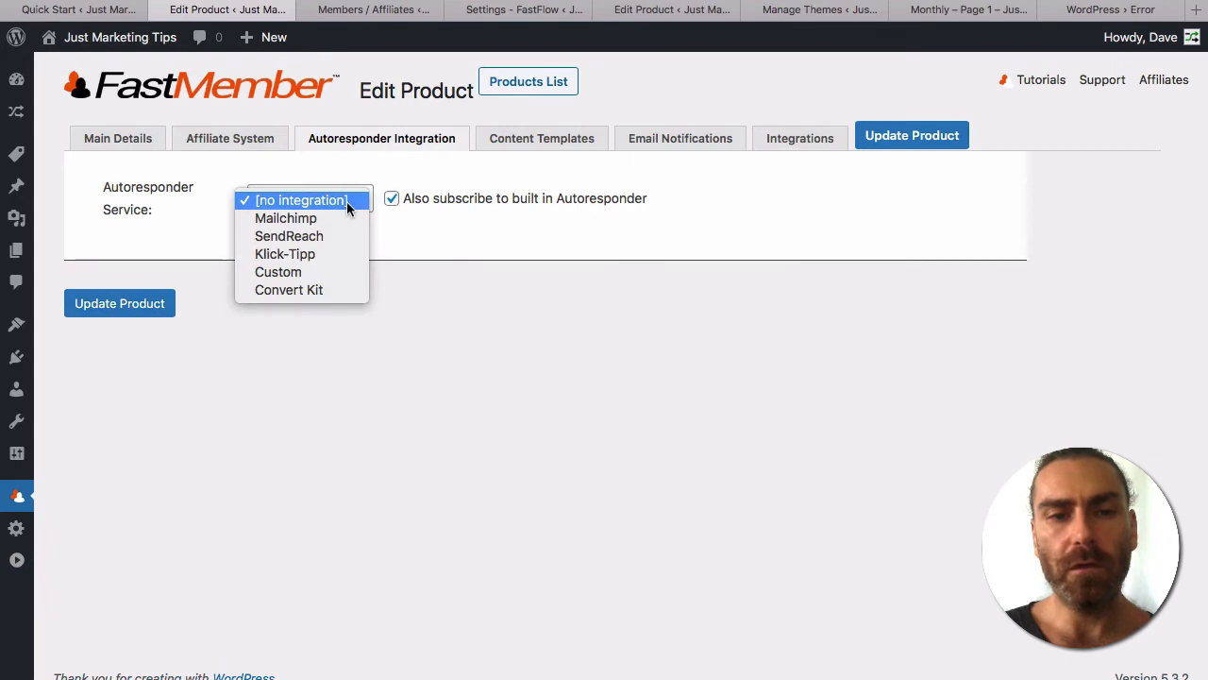
pyautogui.click(317, 289)
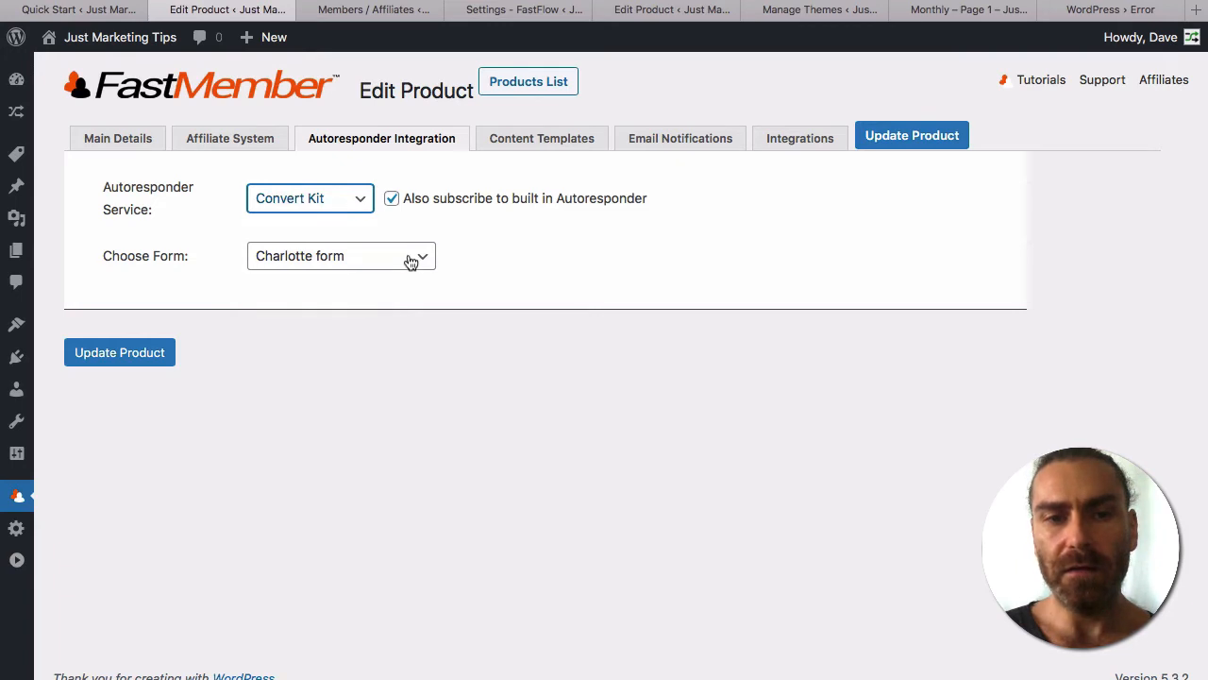
pyautogui.click(409, 261)
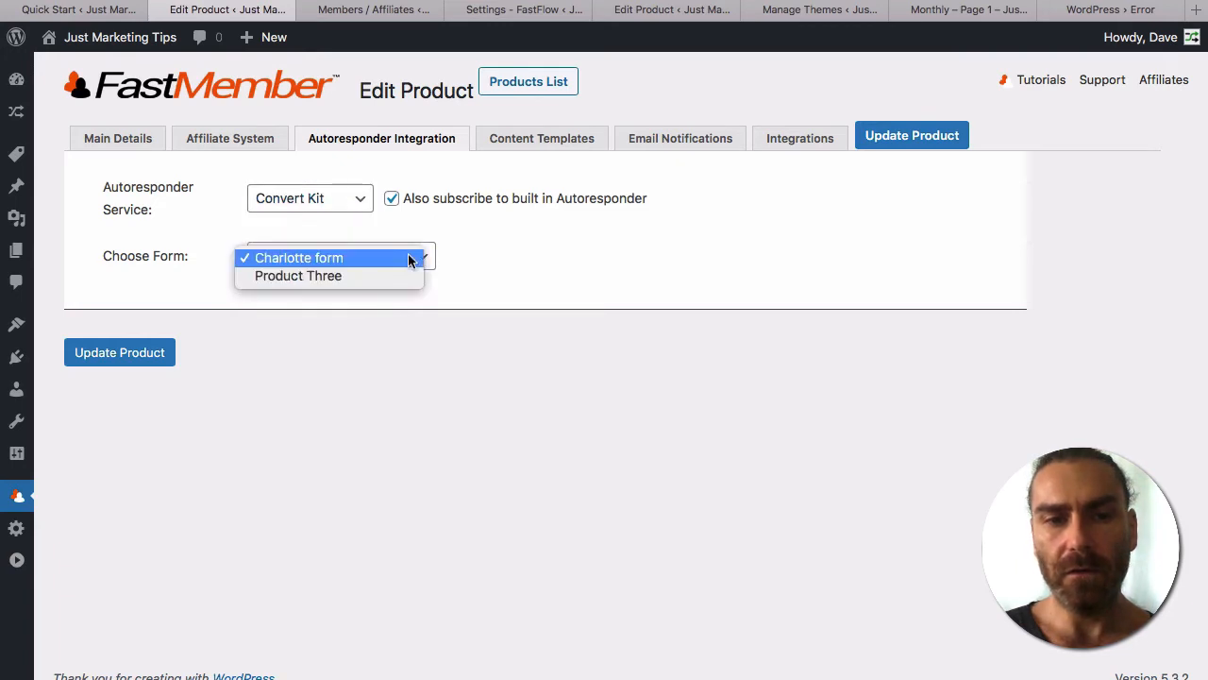
pyautogui.click(306, 274)
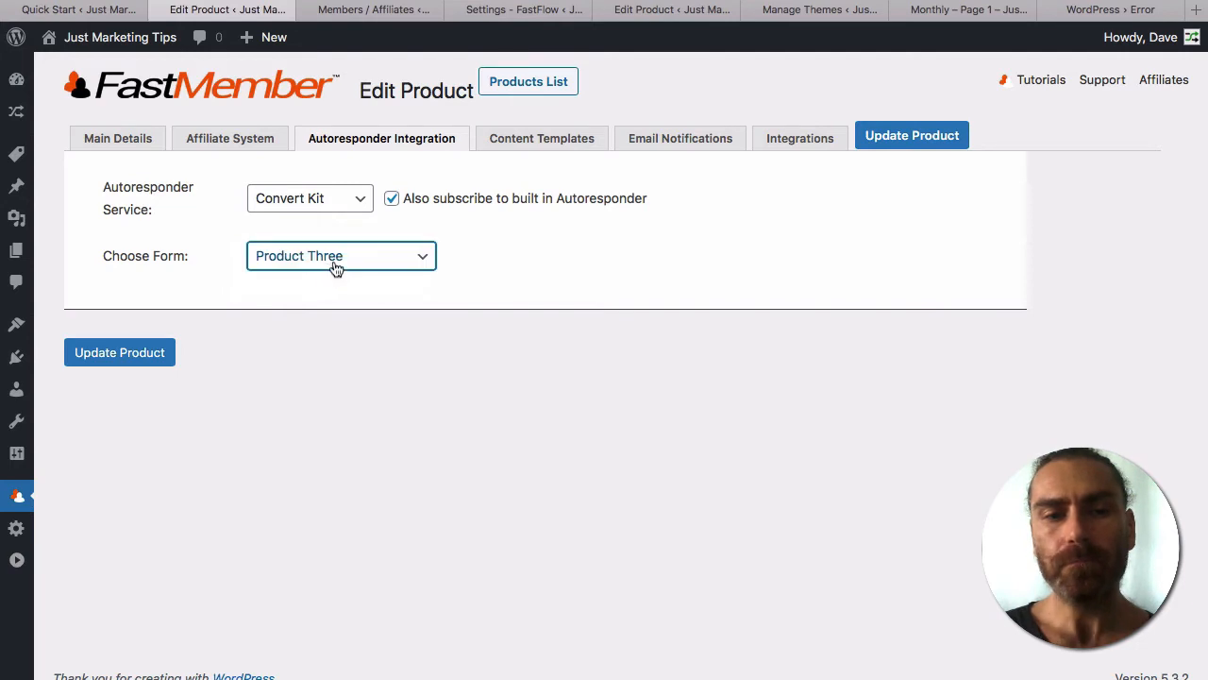
pyautogui.click(336, 268)
pyautogui.click(316, 237)
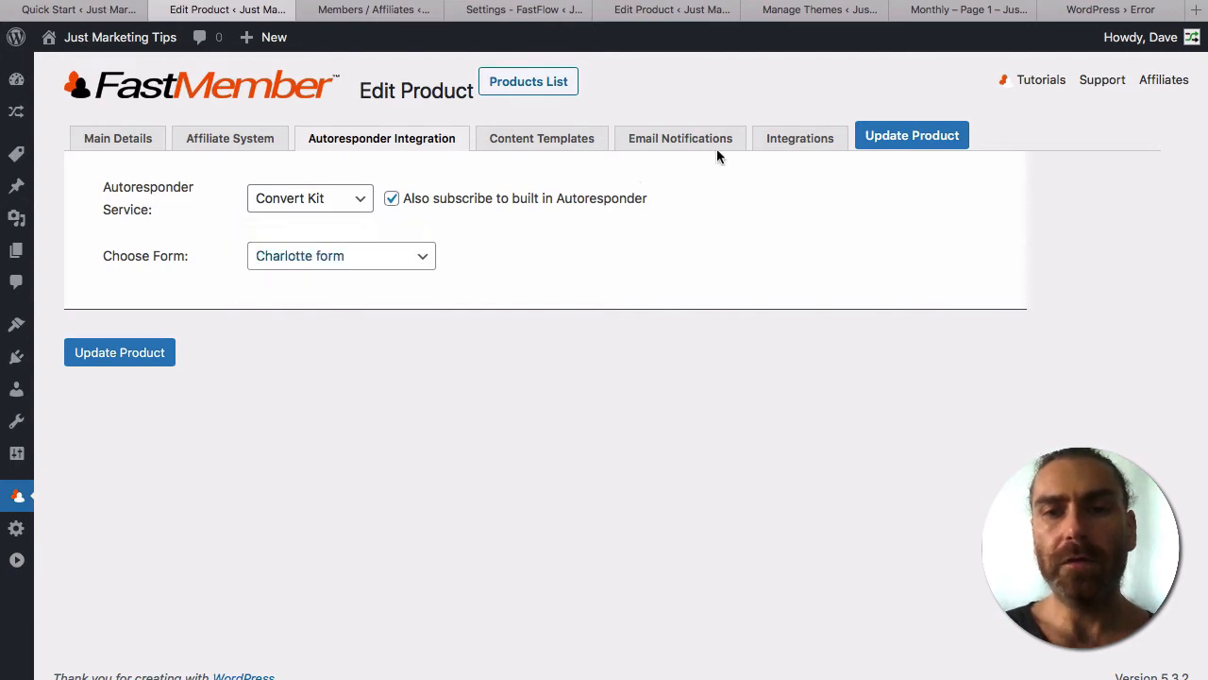
pyautogui.click(797, 141)
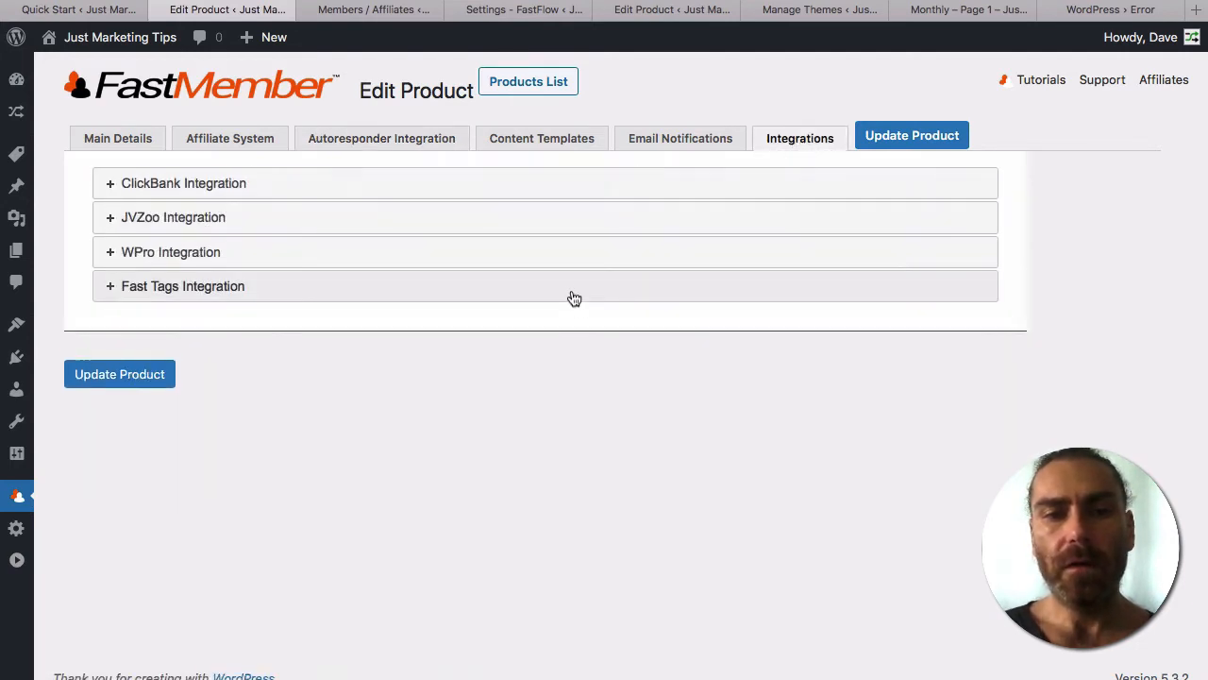
# Expand Fast Tags Integration to check the Monthly tag, and review All Fast Tags in another tab.
pyautogui.click(573, 288)
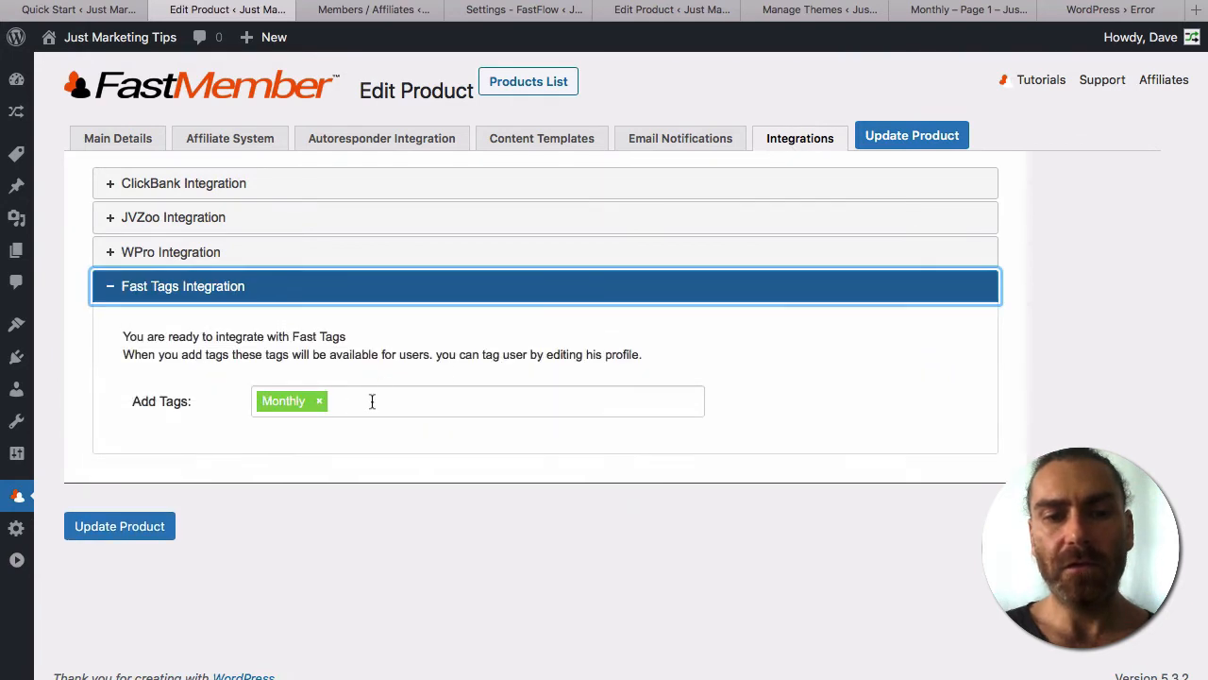
pyautogui.click(372, 401)
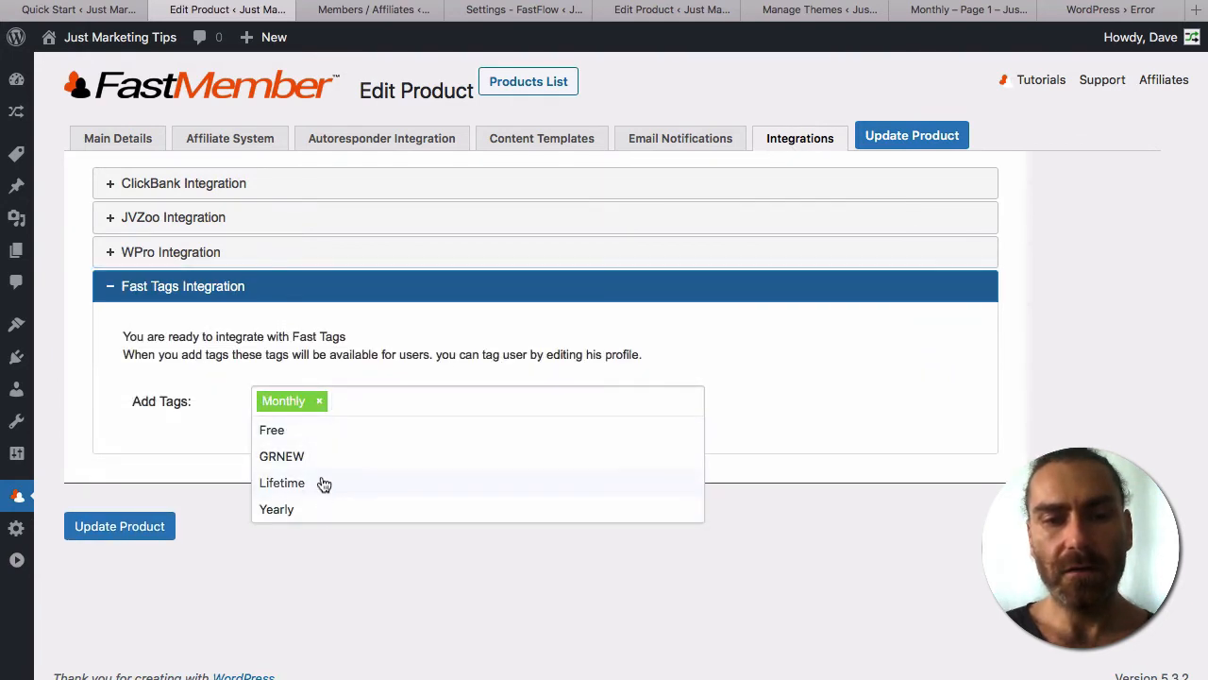
pyautogui.click(187, 427)
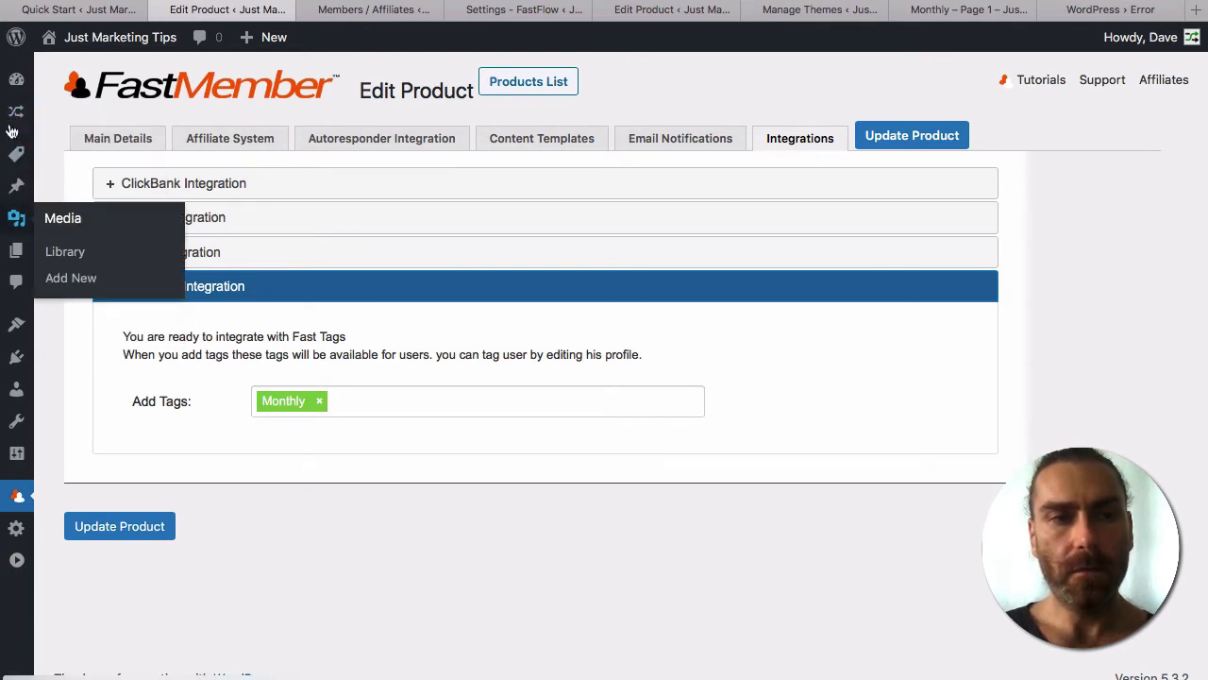
pyautogui.moveTo(16, 156)
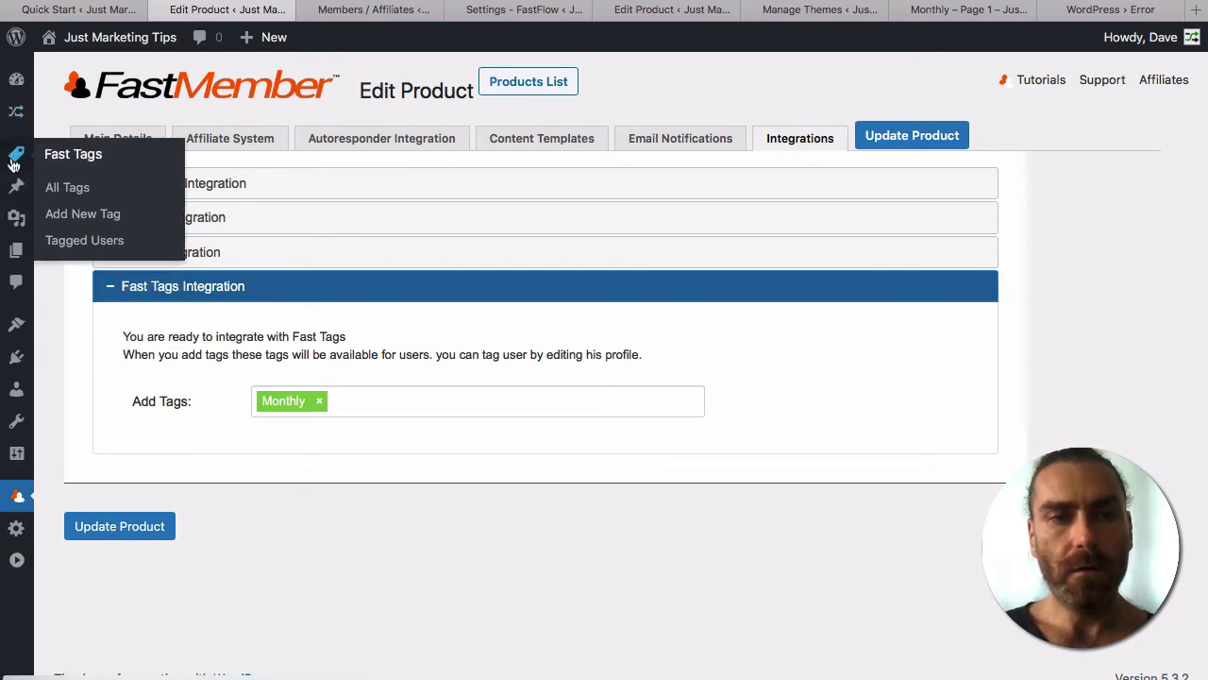
pyautogui.keyDown('super'); pyautogui.click(63, 190); pyautogui.keyUp('super')
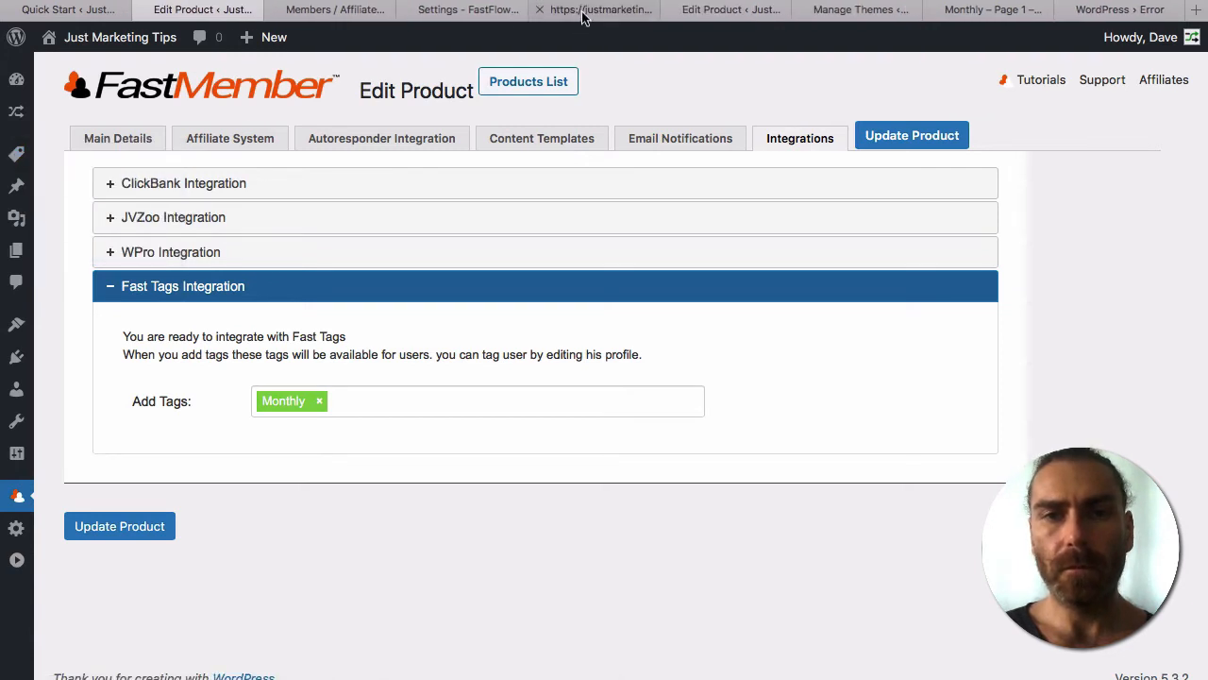
pyautogui.click(583, 14)
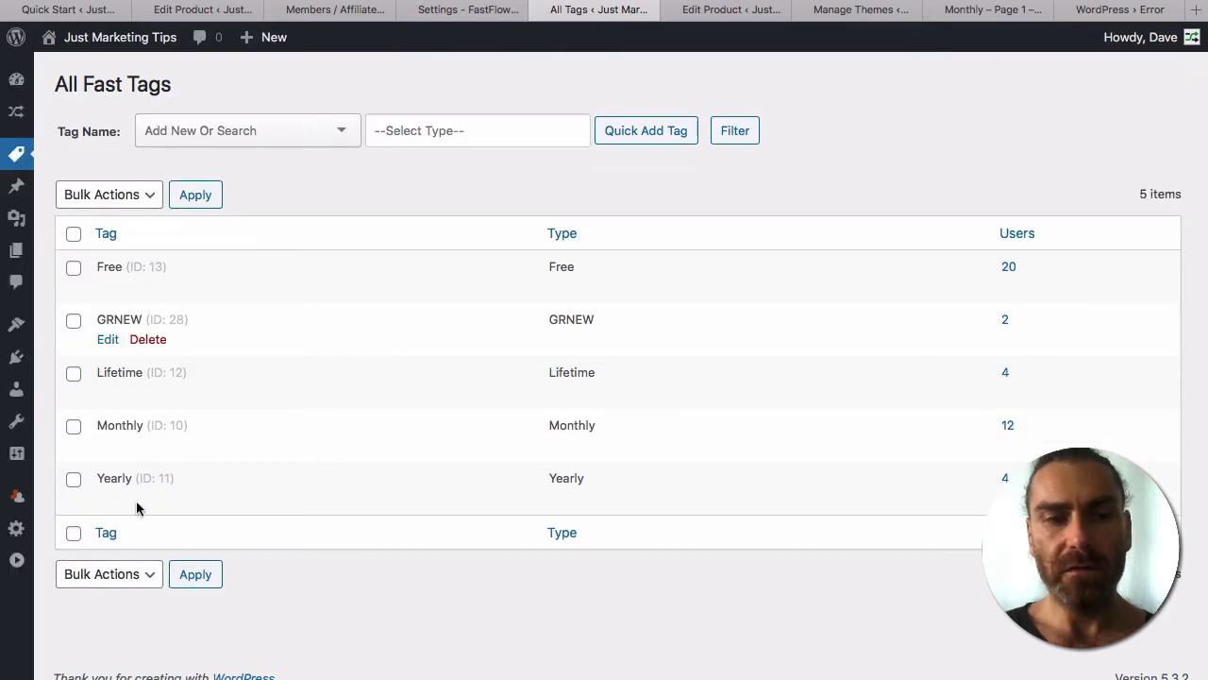
pyautogui.click(200, 11)
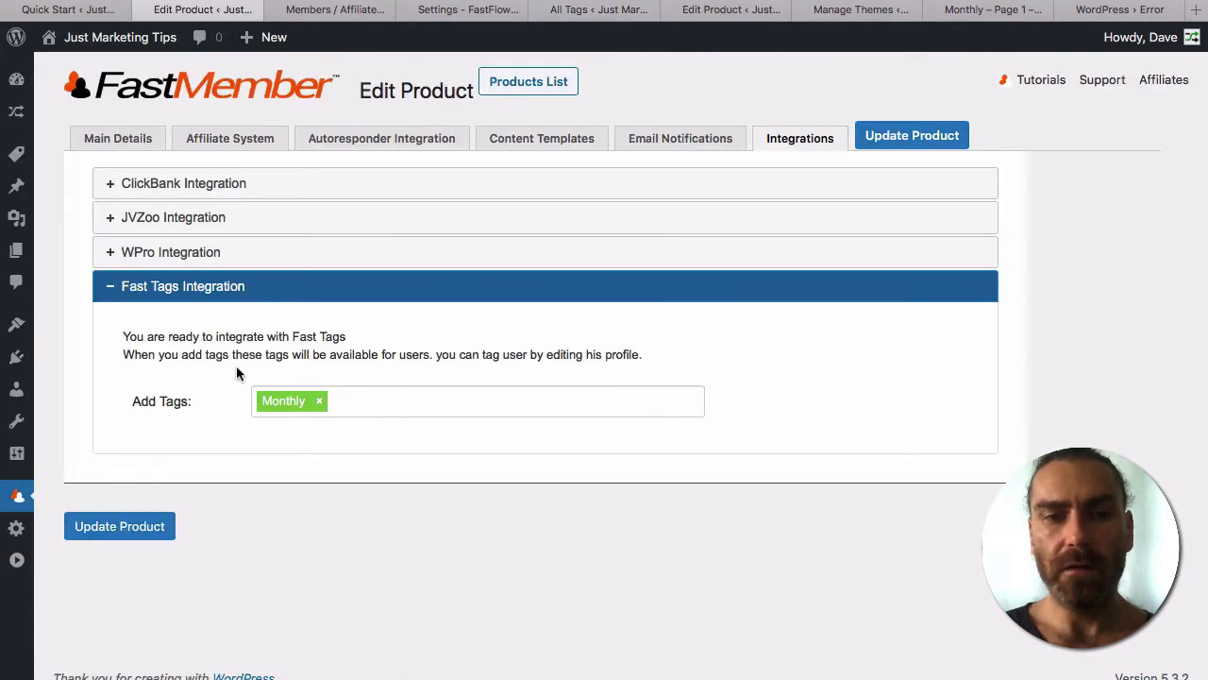
# Recheck the autoresponder settings and available tags, leaving the Monthly tag unchanged.
pyautogui.click(383, 402)
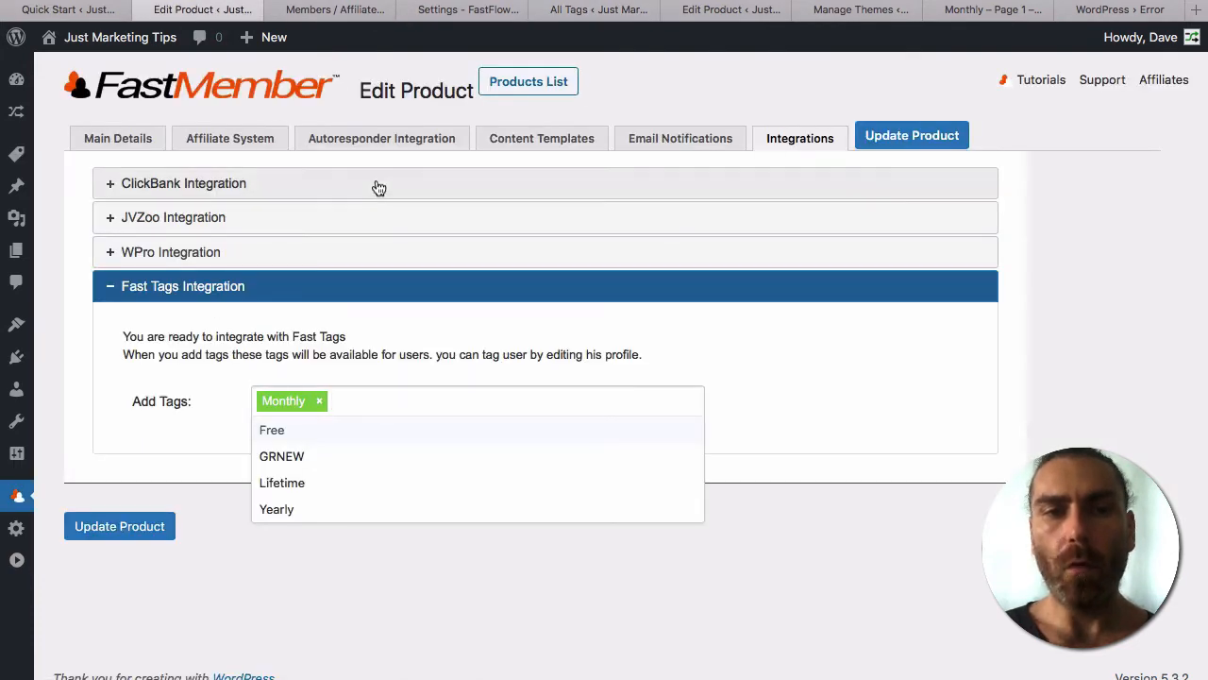
pyautogui.click(338, 142)
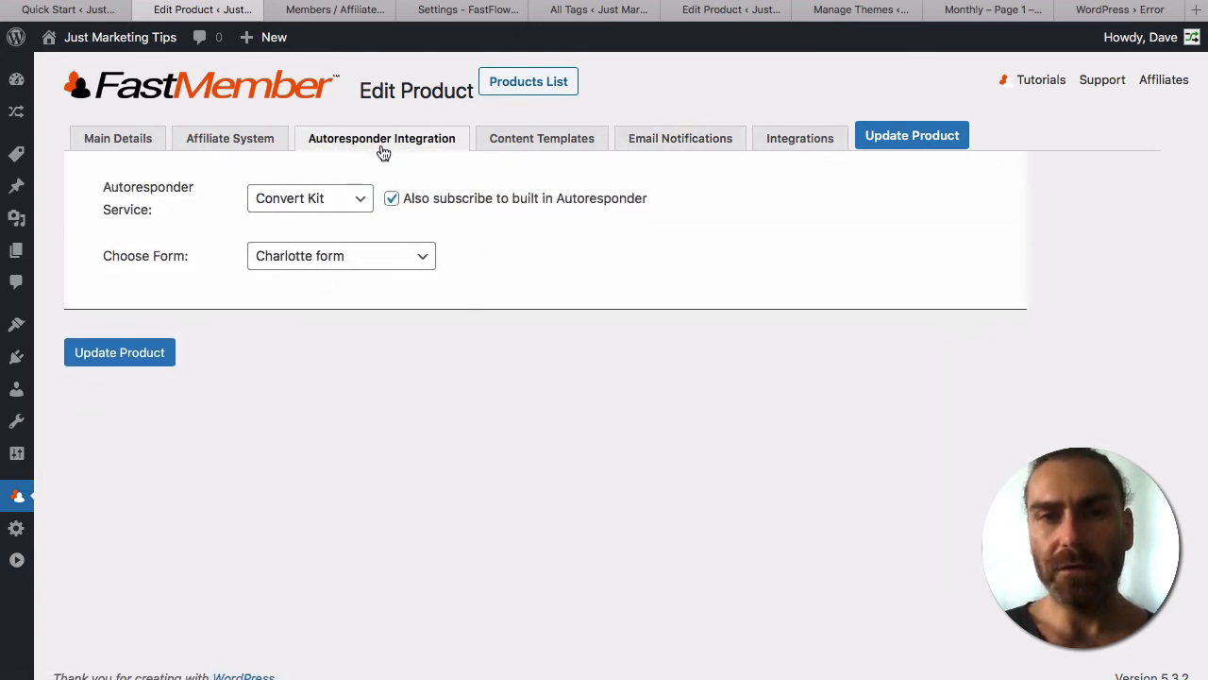
pyautogui.click(798, 142)
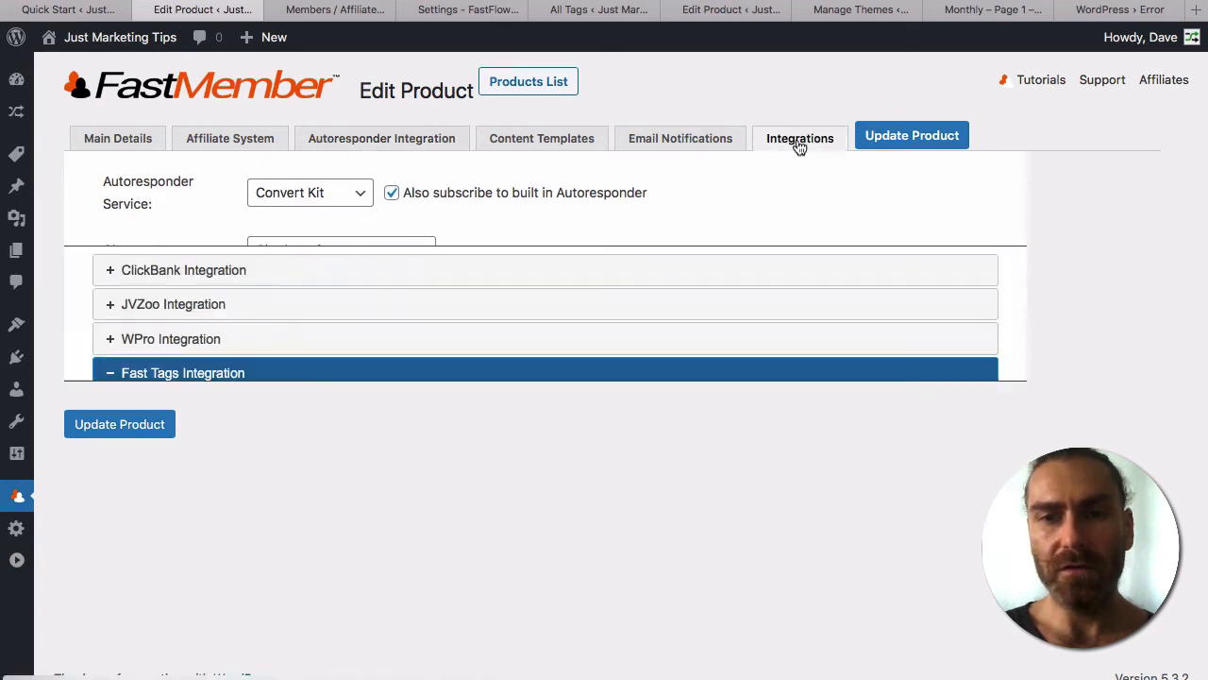
pyautogui.click(376, 396)
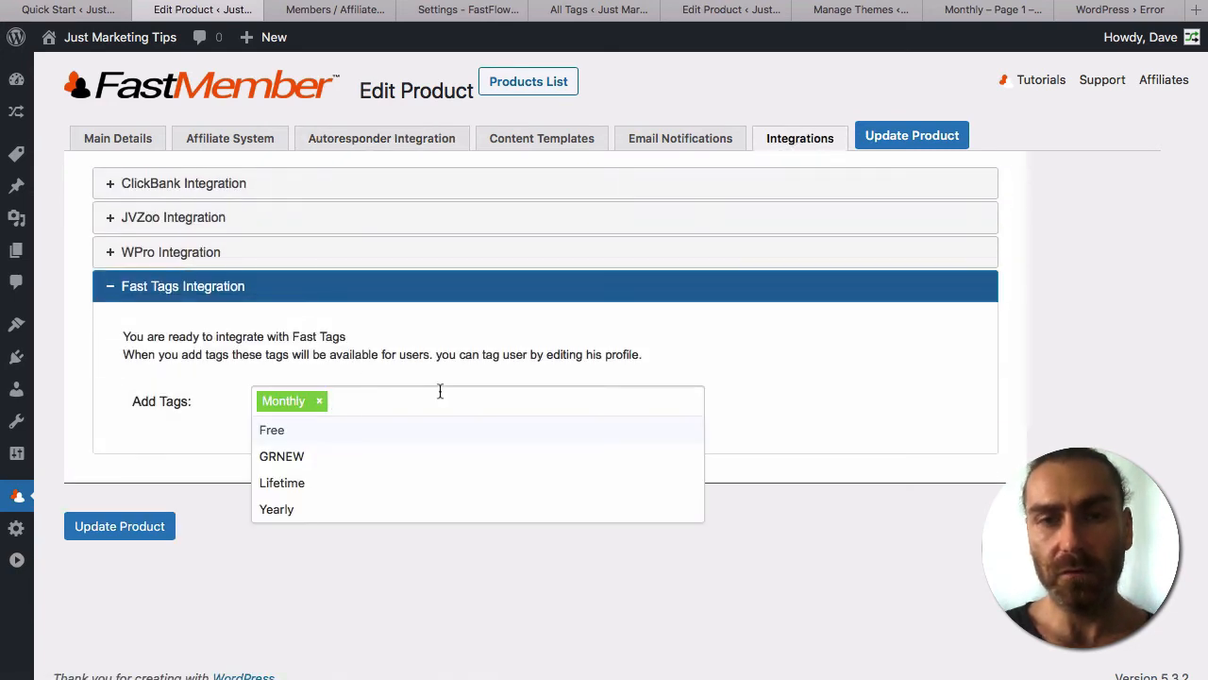
pyautogui.click(780, 393)
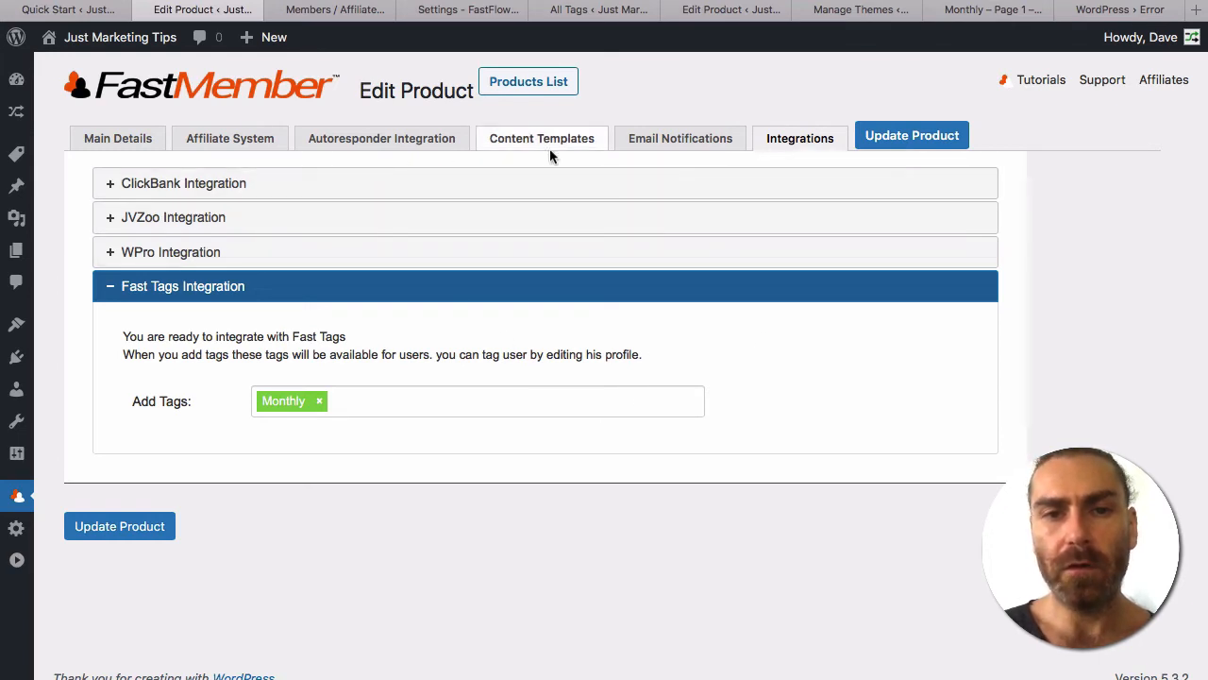
pyautogui.click(386, 141)
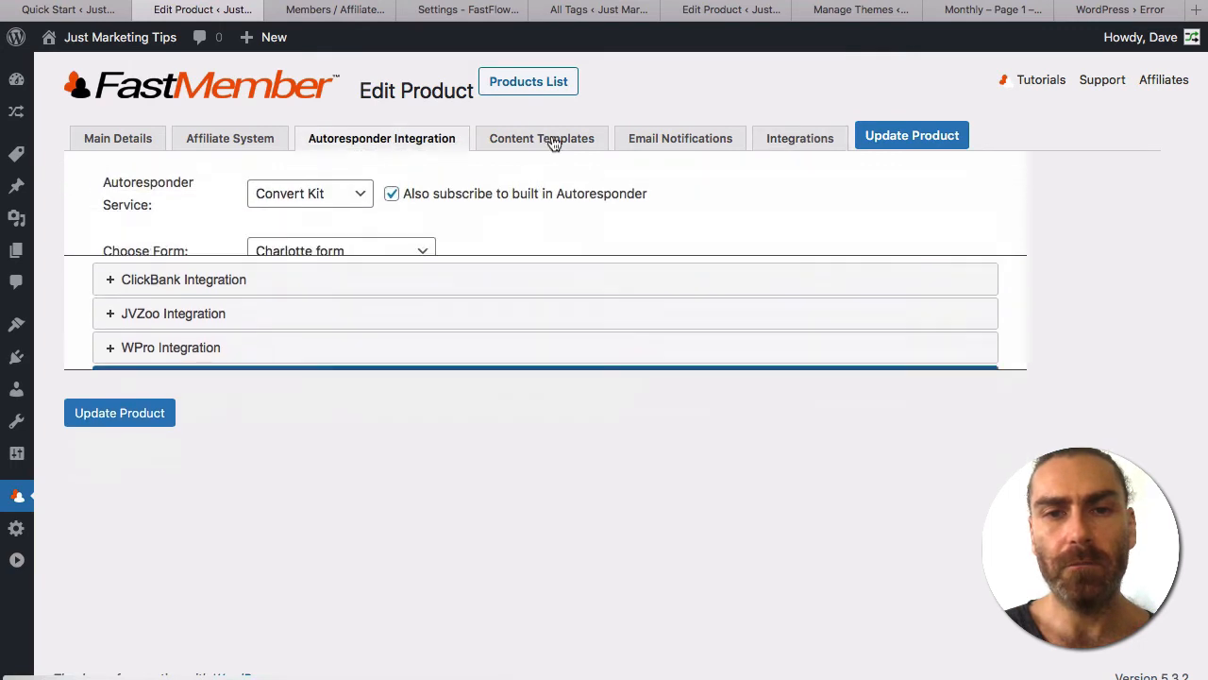
pyautogui.click(555, 140)
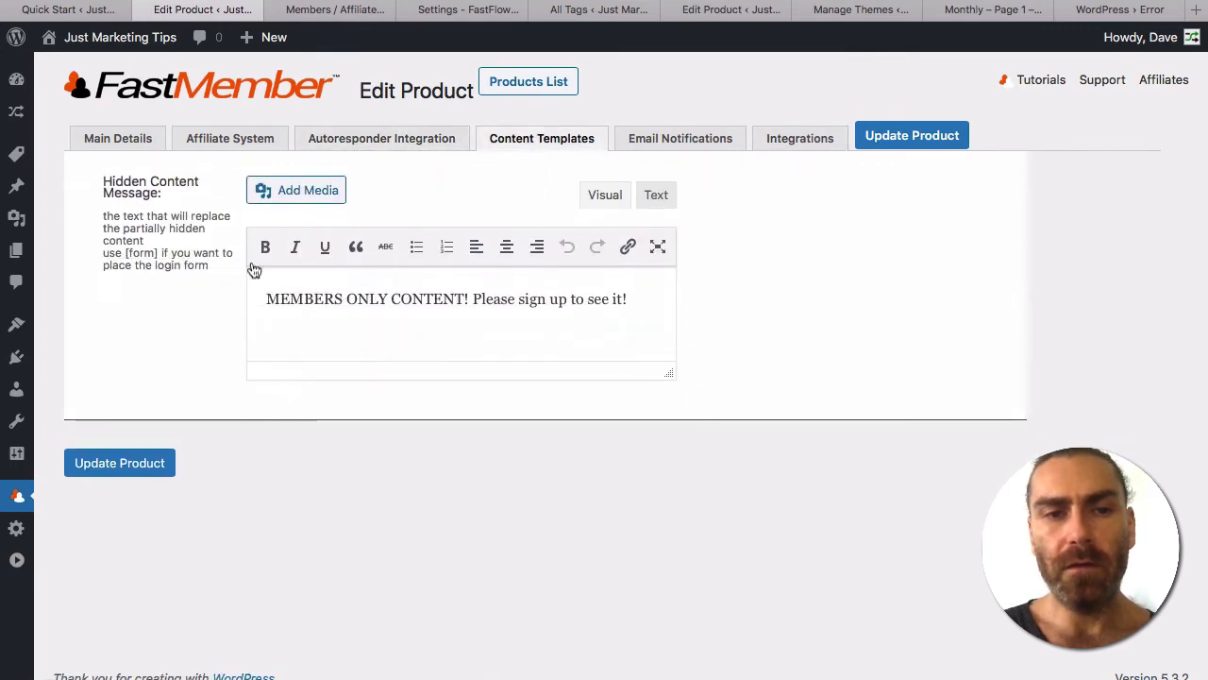
pyautogui.click(638, 305)
pyautogui.moveTo(639, 305); pyautogui.dragTo(368, 319)
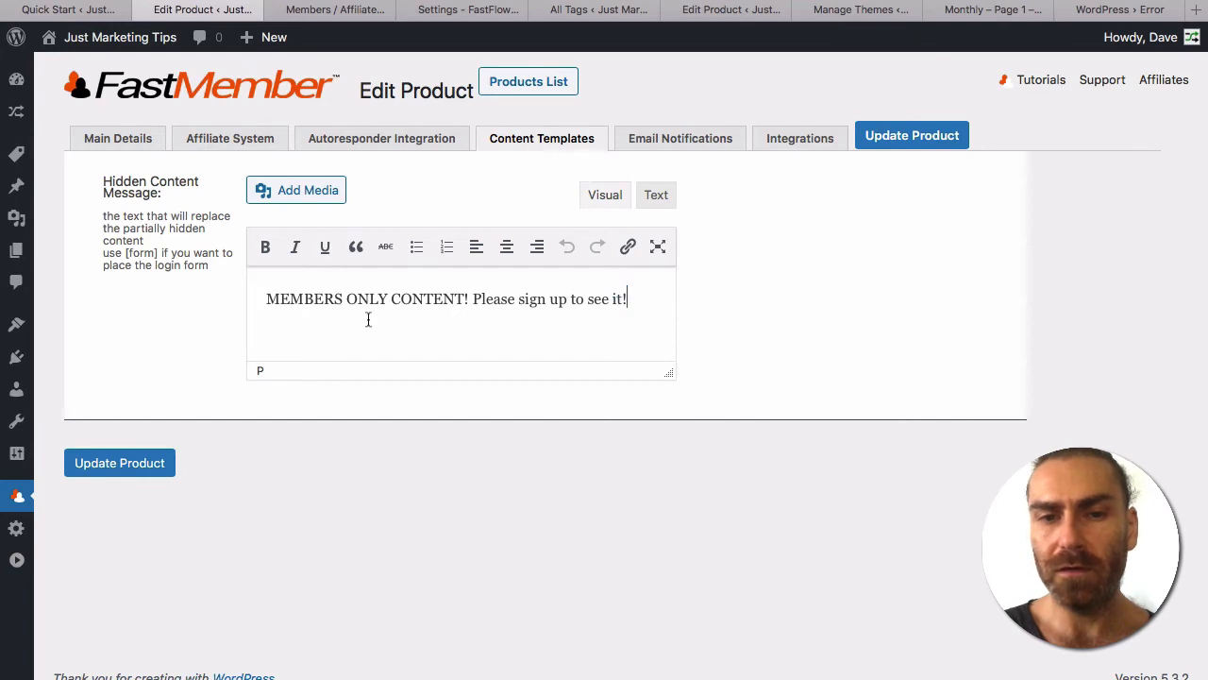
pyautogui.moveTo(242, 309); pyautogui.dragTo(243, 296)
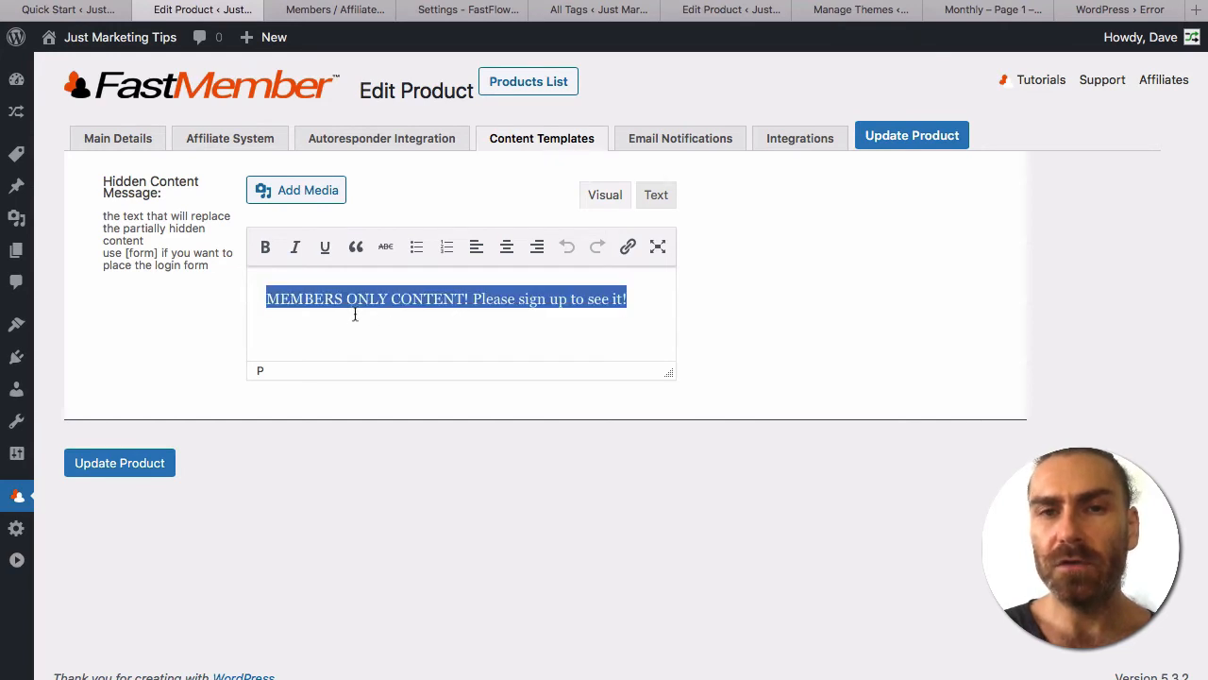
pyautogui.click(426, 309)
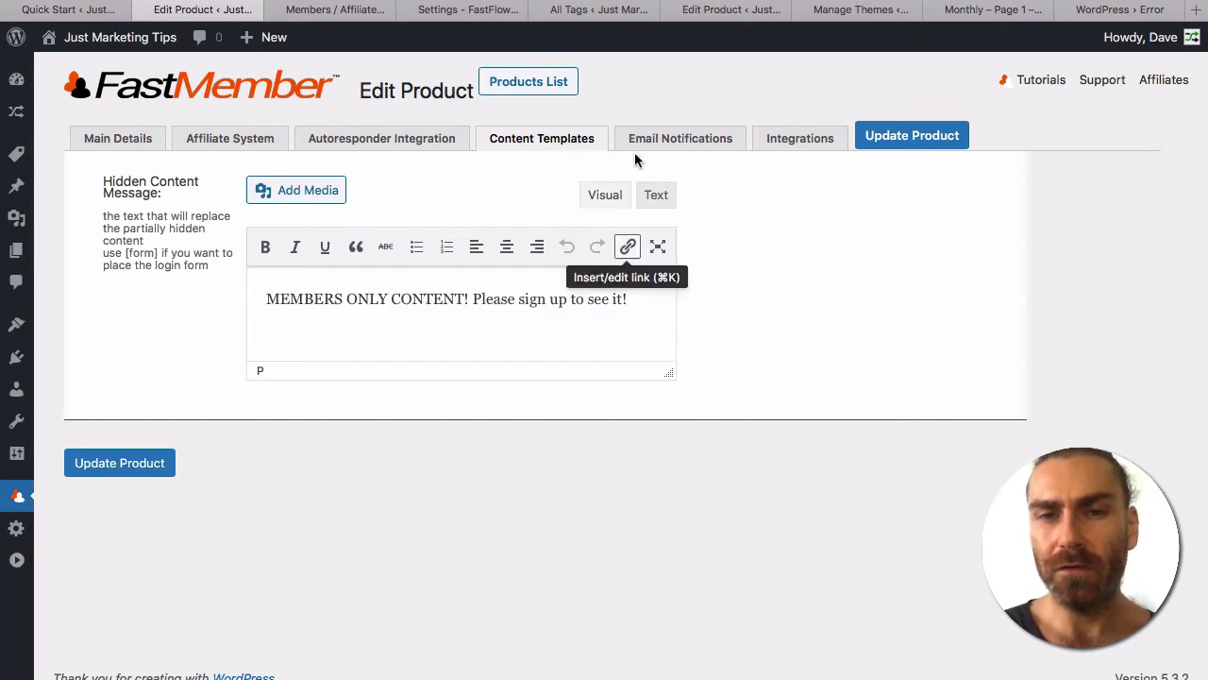
pyautogui.click(682, 141)
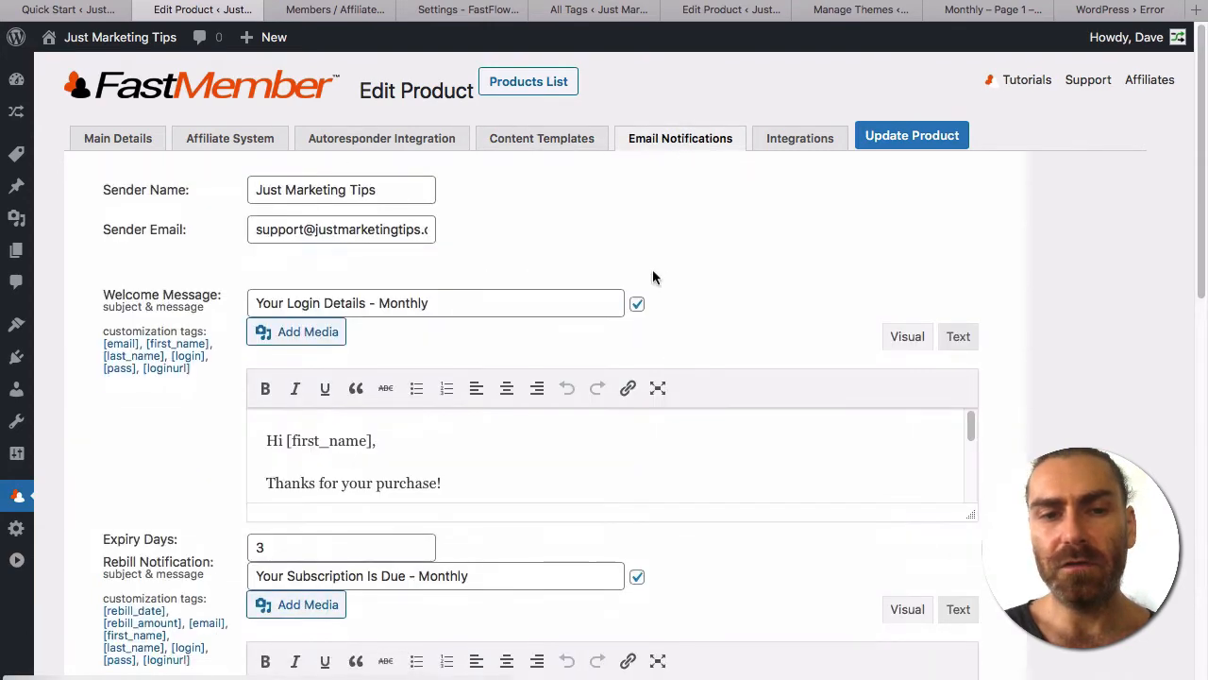
pyautogui.scroll(-5, 652, 271)
pyautogui.scroll(-3, 652, 269)
pyautogui.scroll(8, 652, 269)
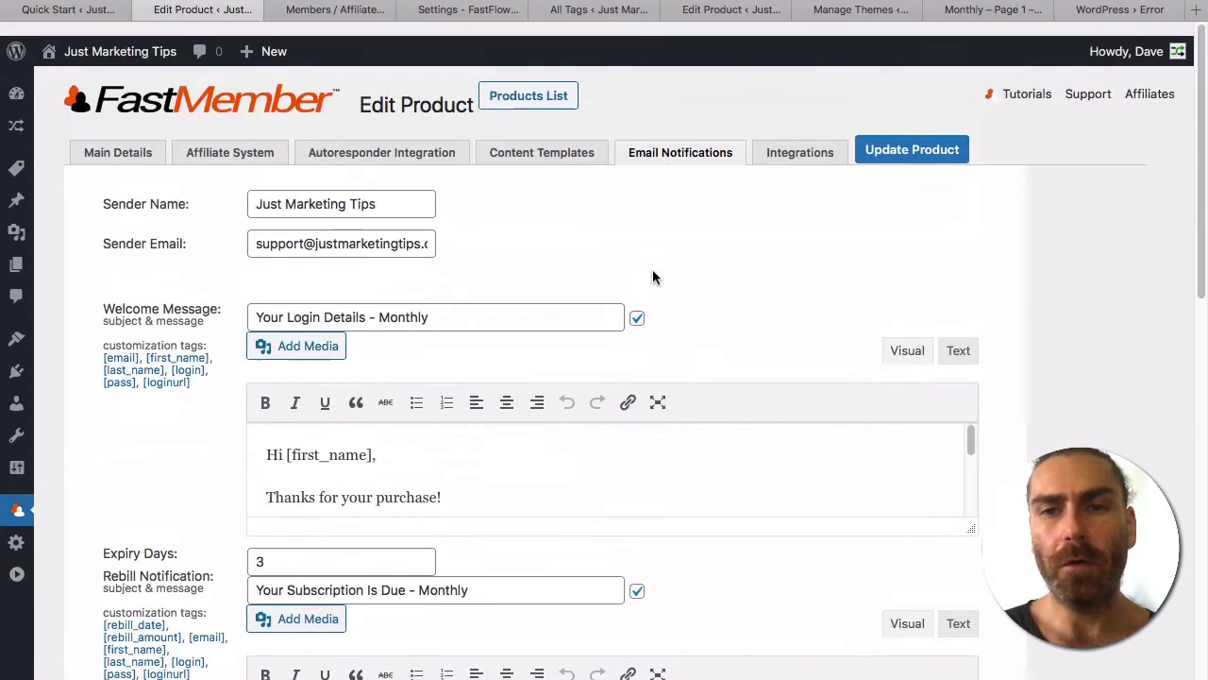
# Collapse Fast Tags and expand the ClickBank, JVZoo and WPro integration sections to review them.
pyautogui.click(807, 141)
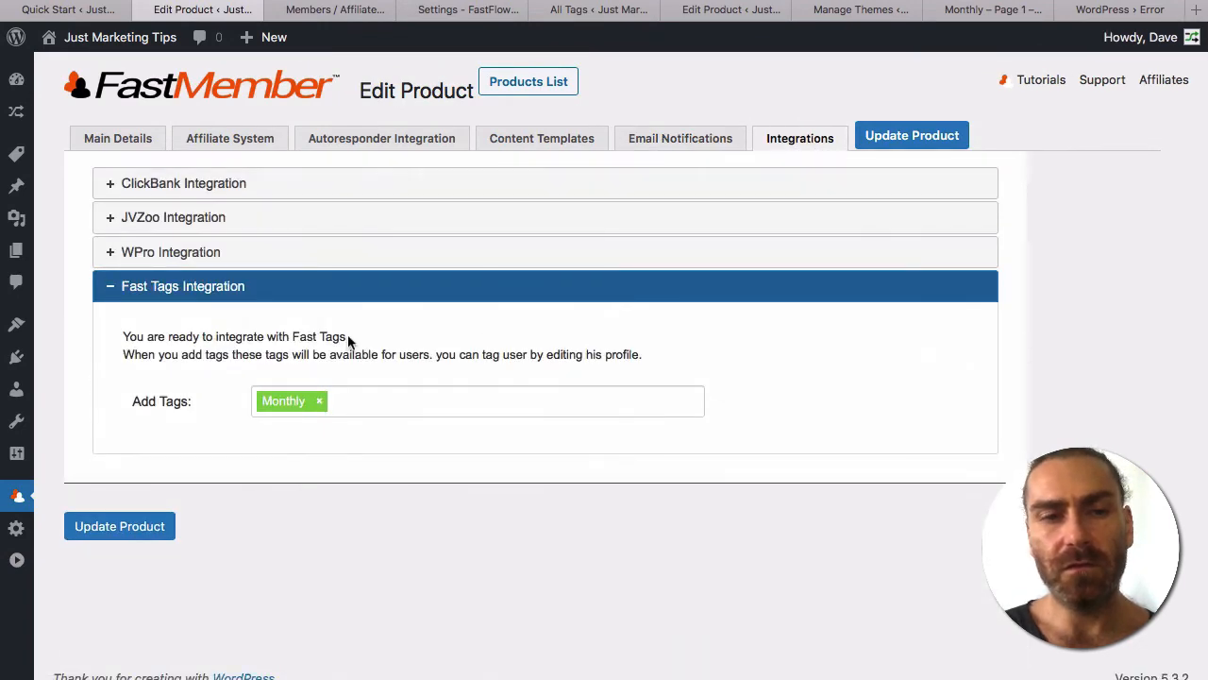
pyautogui.click(361, 288)
pyautogui.click(405, 191)
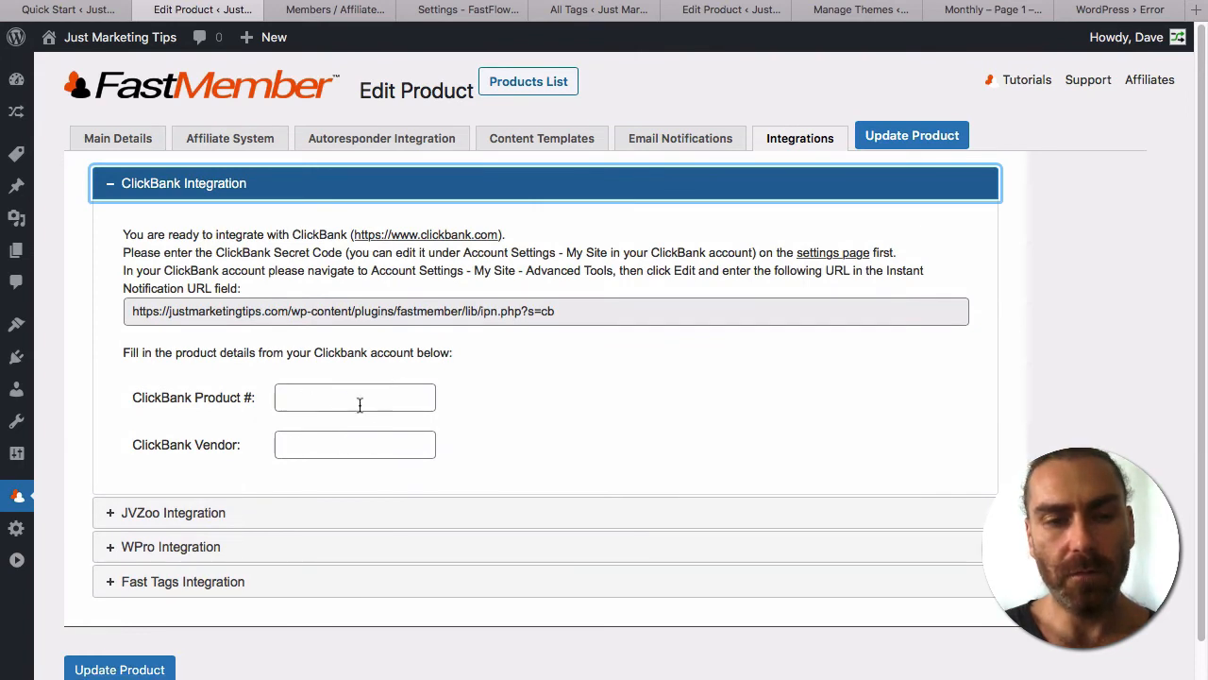
pyautogui.click(393, 513)
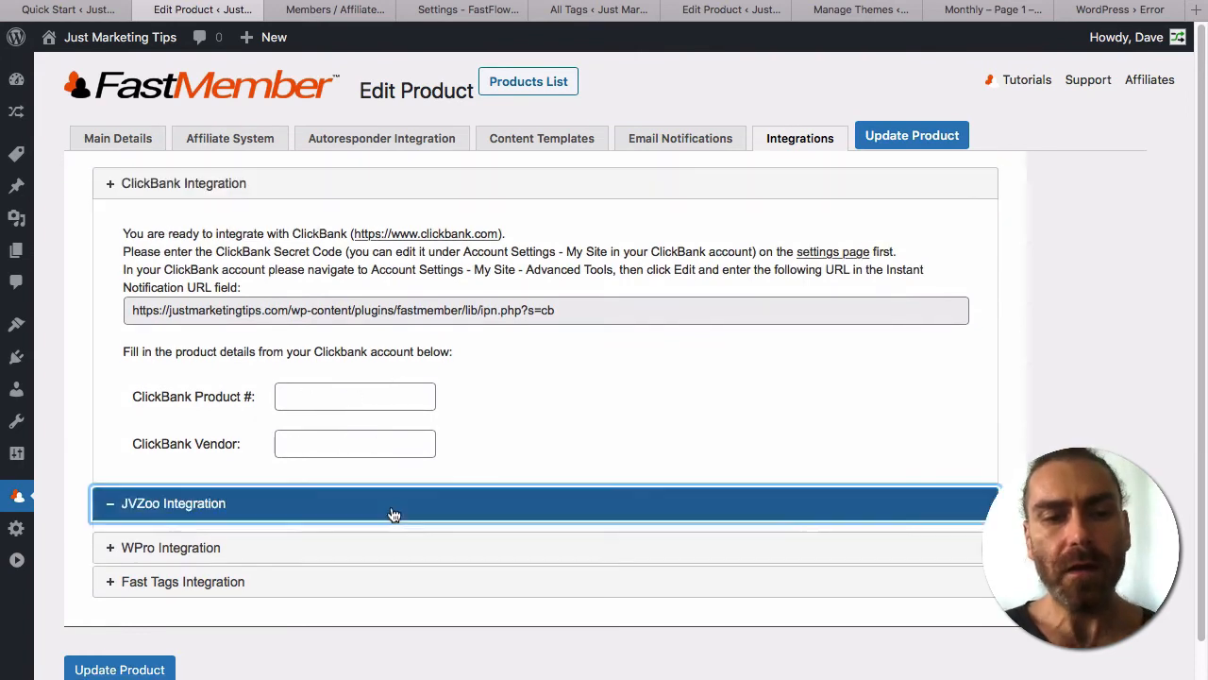
pyautogui.click(408, 528)
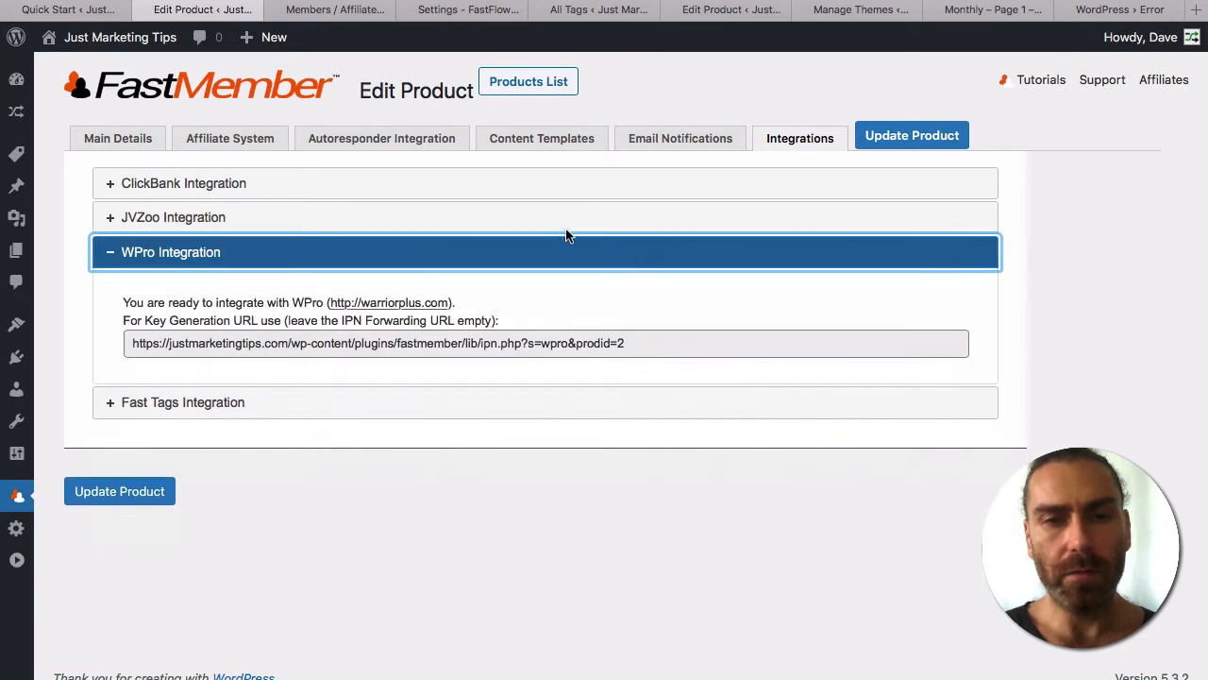
pyautogui.click(557, 262)
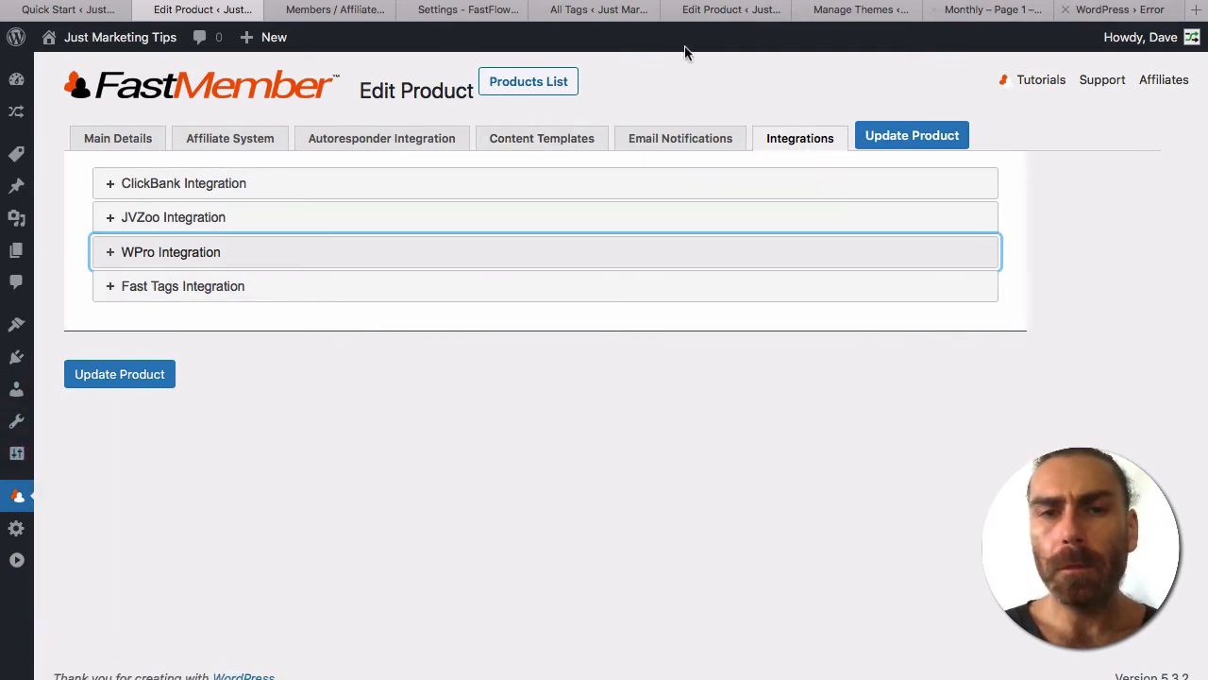
# Install the free Fast ClickFunnels add-on from Fast Flow > Add Ons.
pyautogui.click(488, 11)
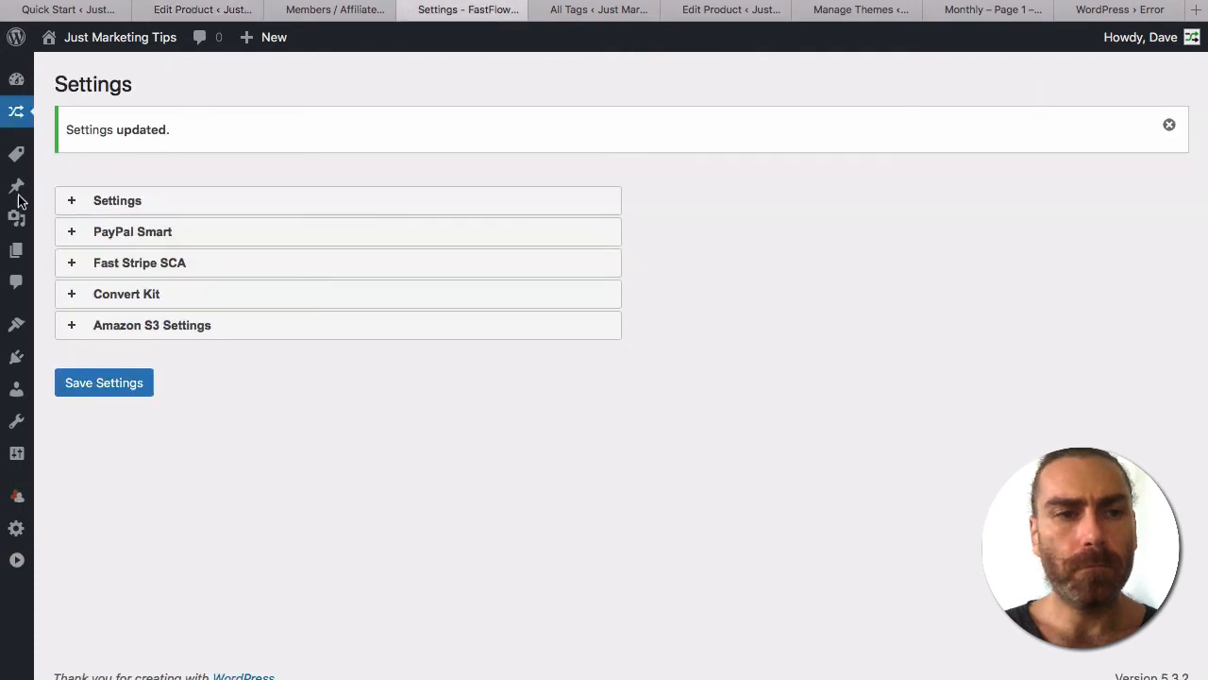
pyautogui.moveTo(14, 121)
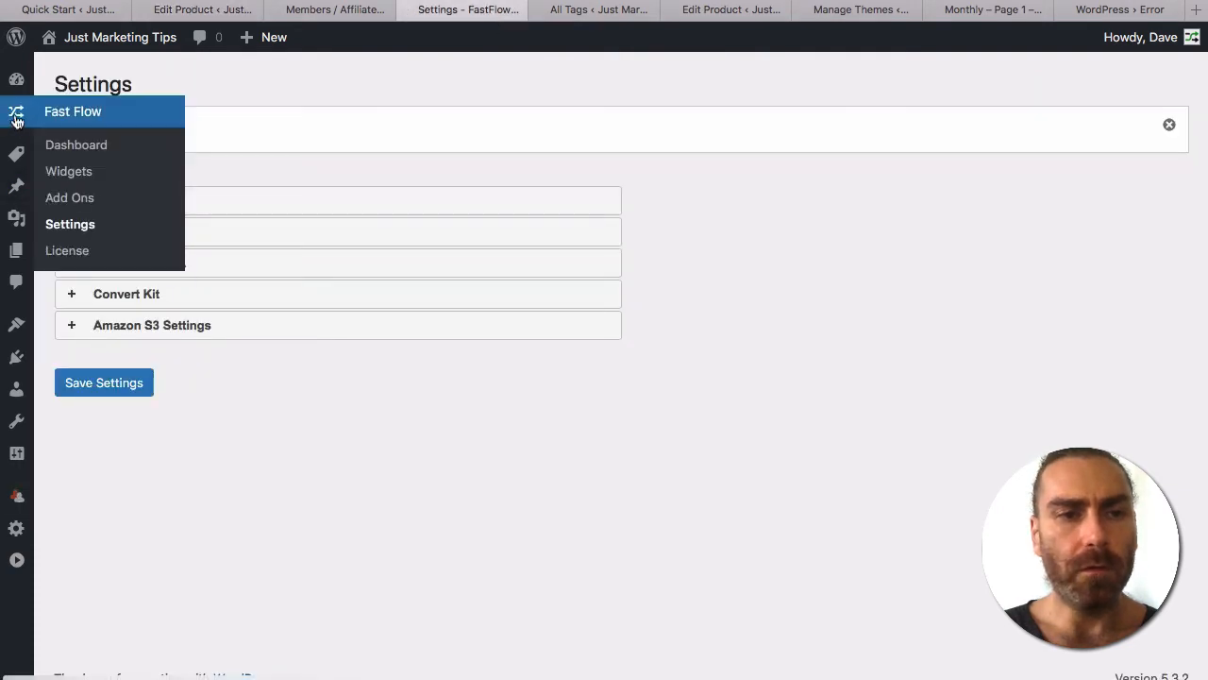
pyautogui.click(69, 200)
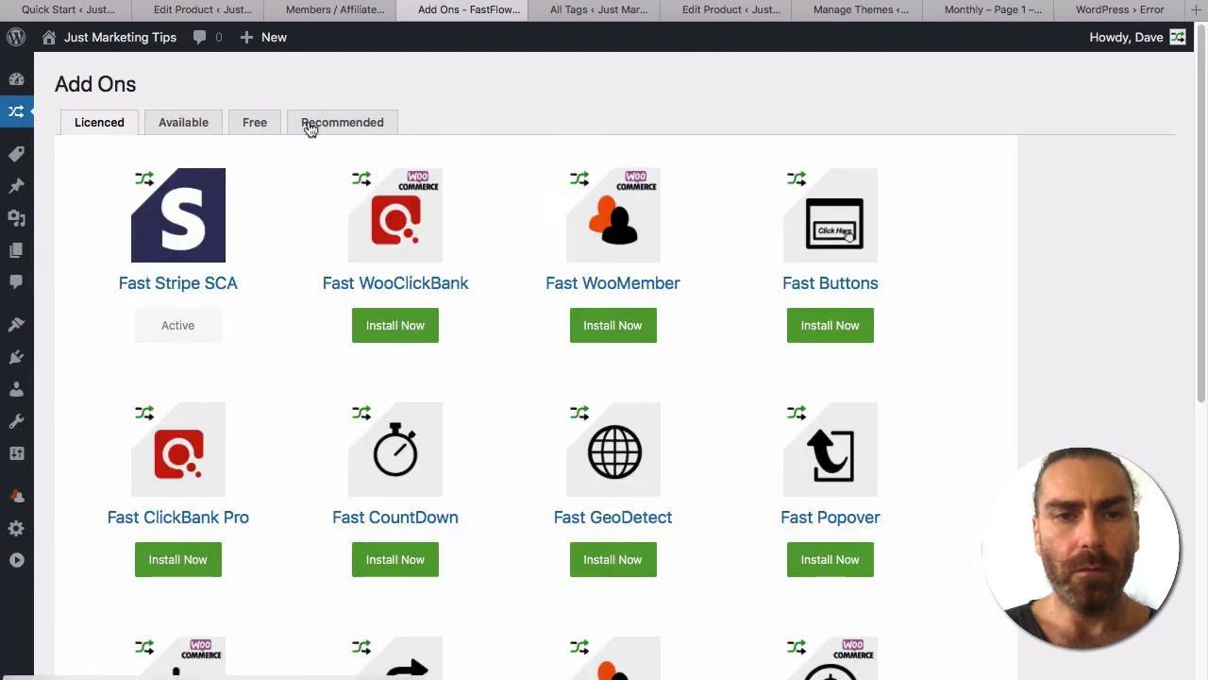
pyautogui.click(267, 124)
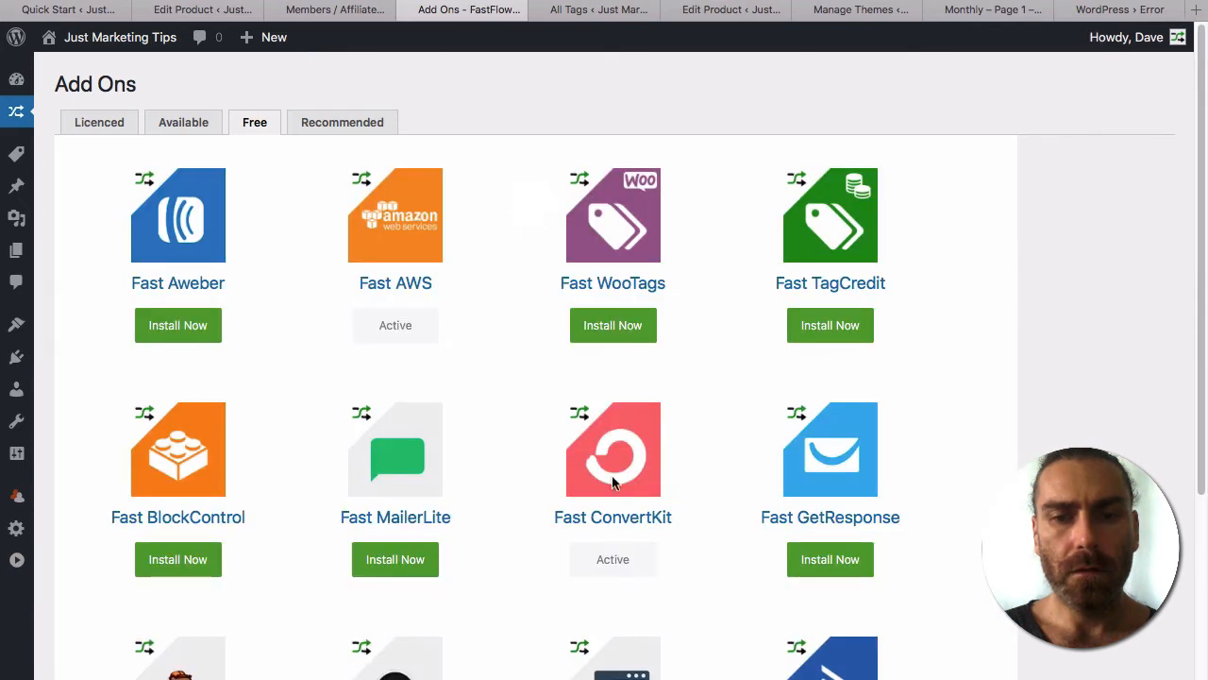
pyautogui.scroll(-5, 612, 481)
pyautogui.click(604, 564)
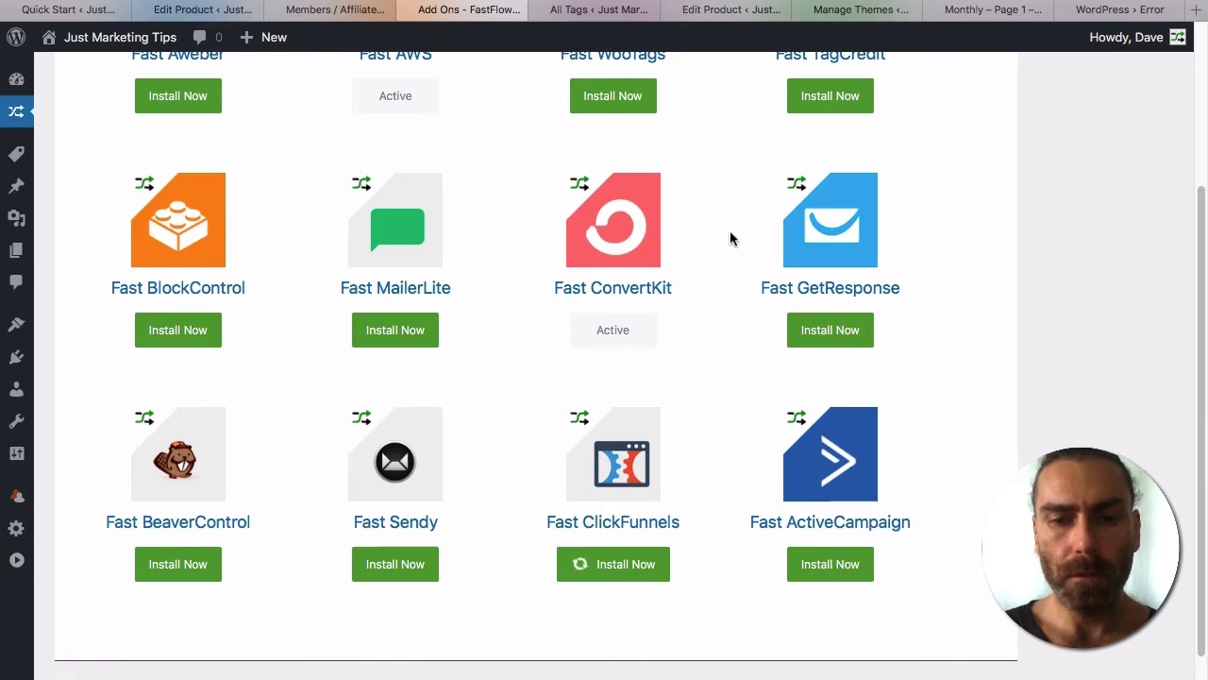
pyautogui.click(202, 9)
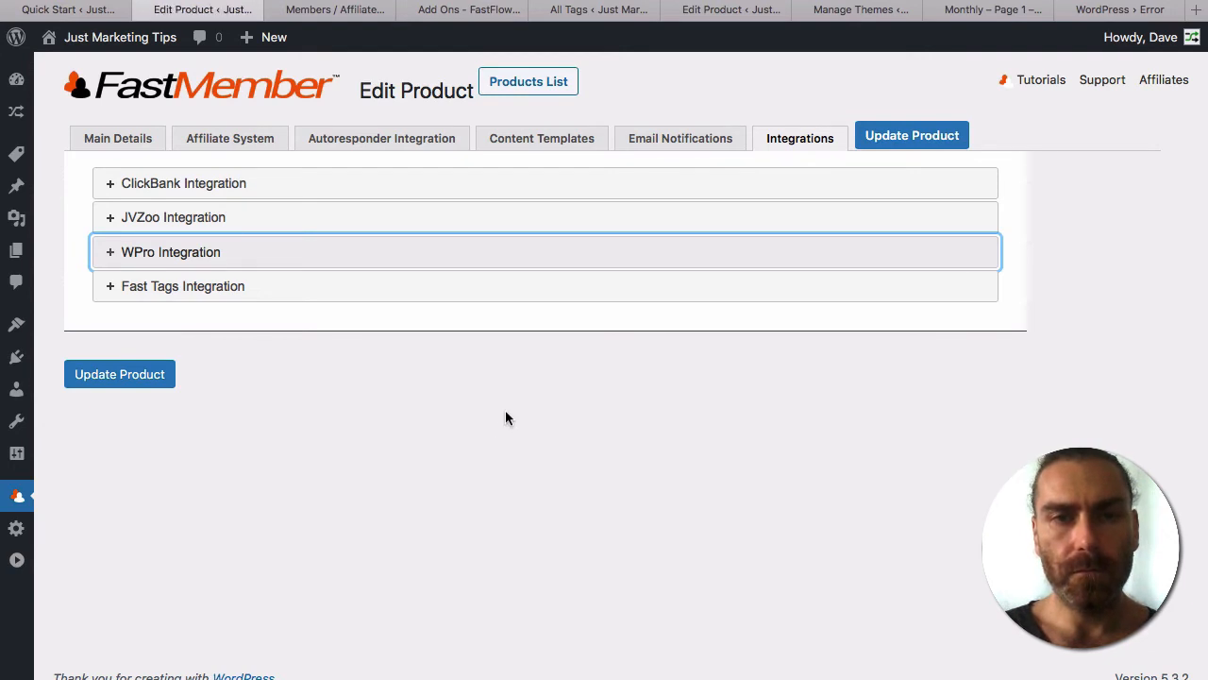
# Reload the product, expand ClickFunnels Integration, select its webhook URL and check the Product ID field.
pyautogui.press('super+r')
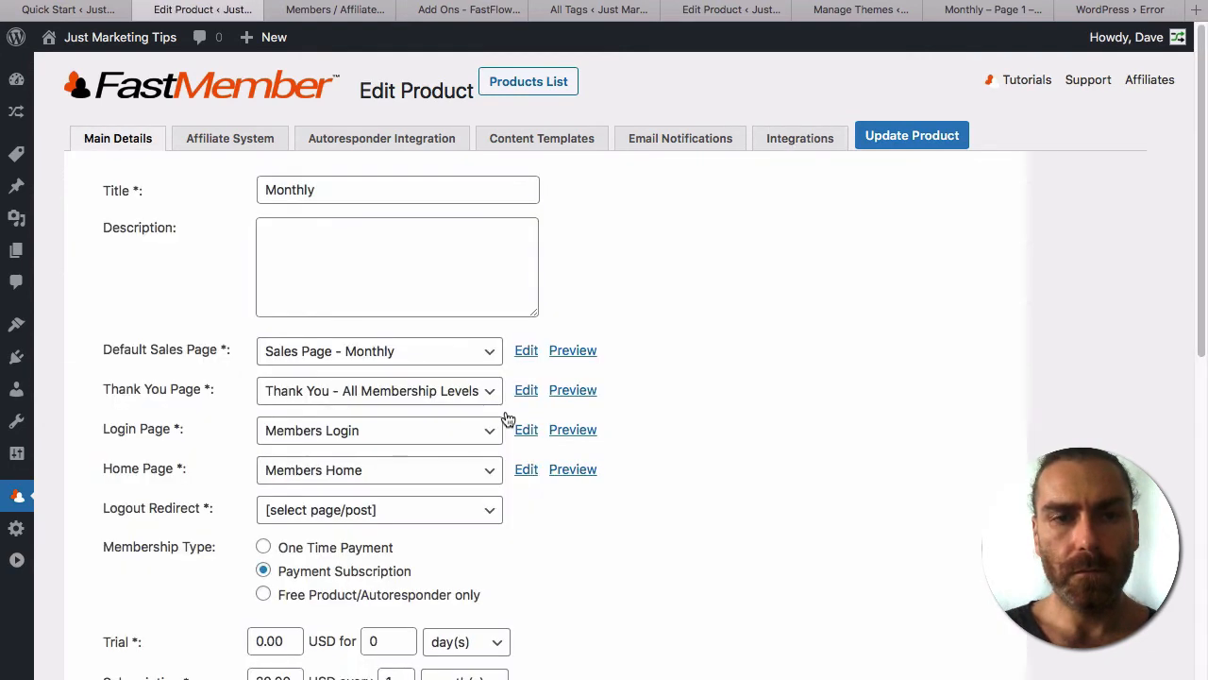
pyautogui.click(793, 142)
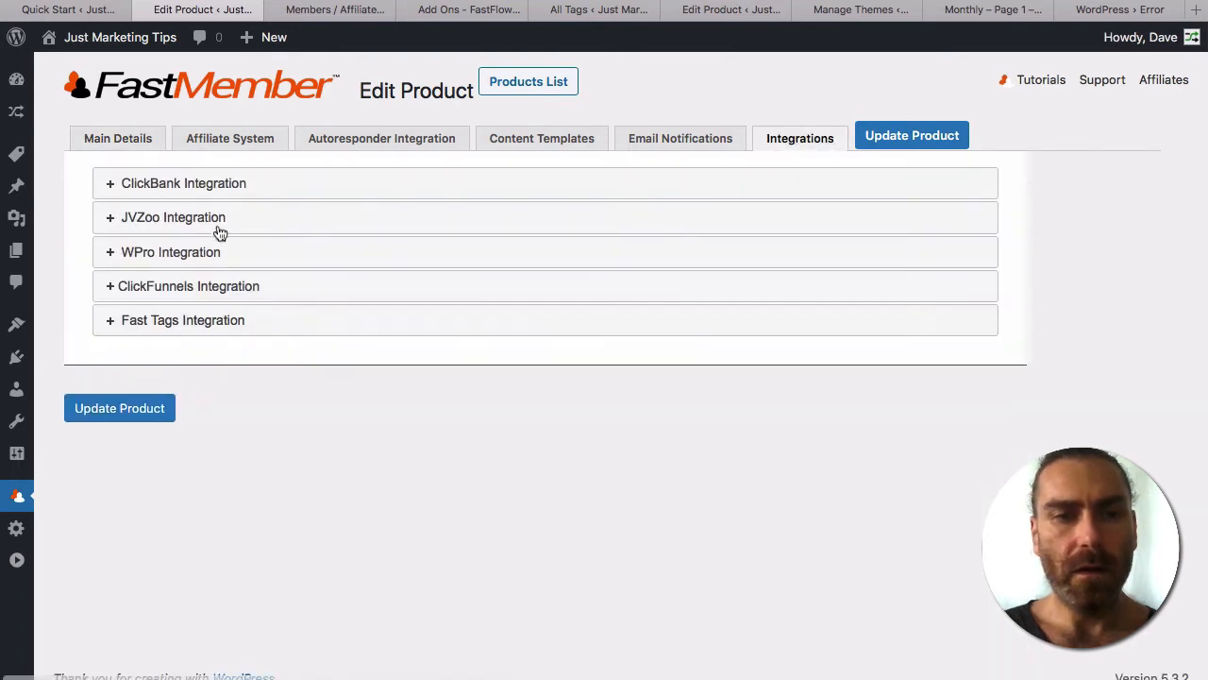
pyautogui.click(183, 289)
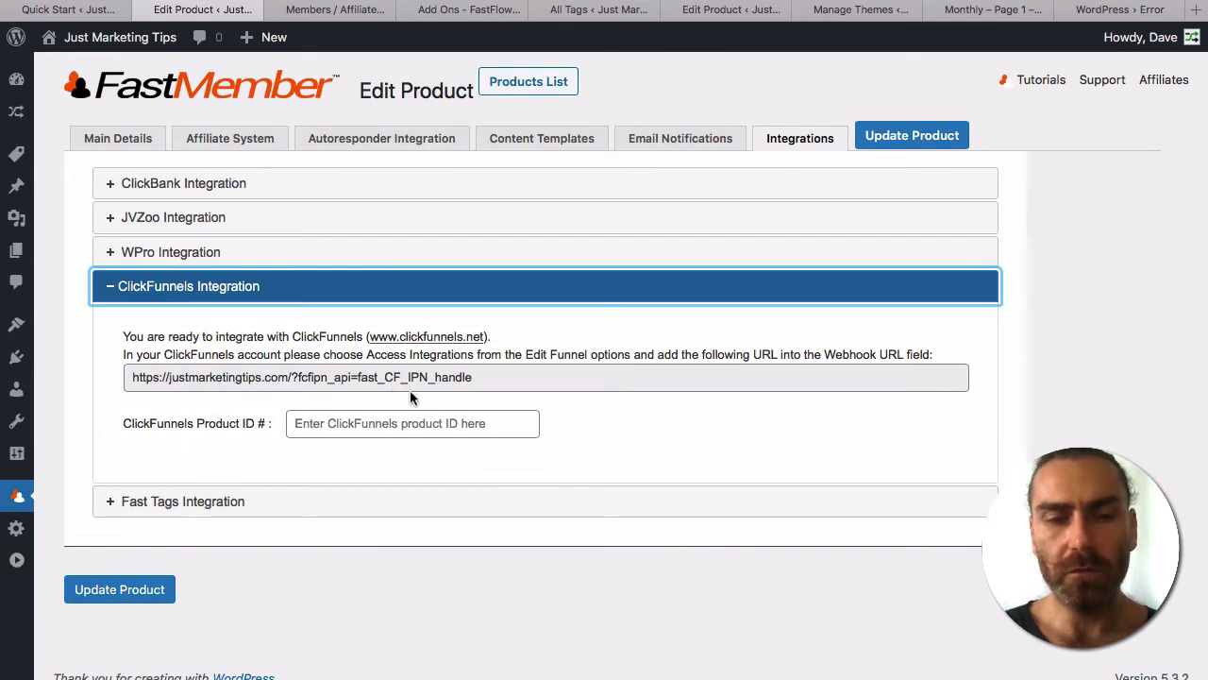
pyautogui.moveTo(501, 376); pyautogui.dragTo(108, 377)
pyautogui.click(353, 425)
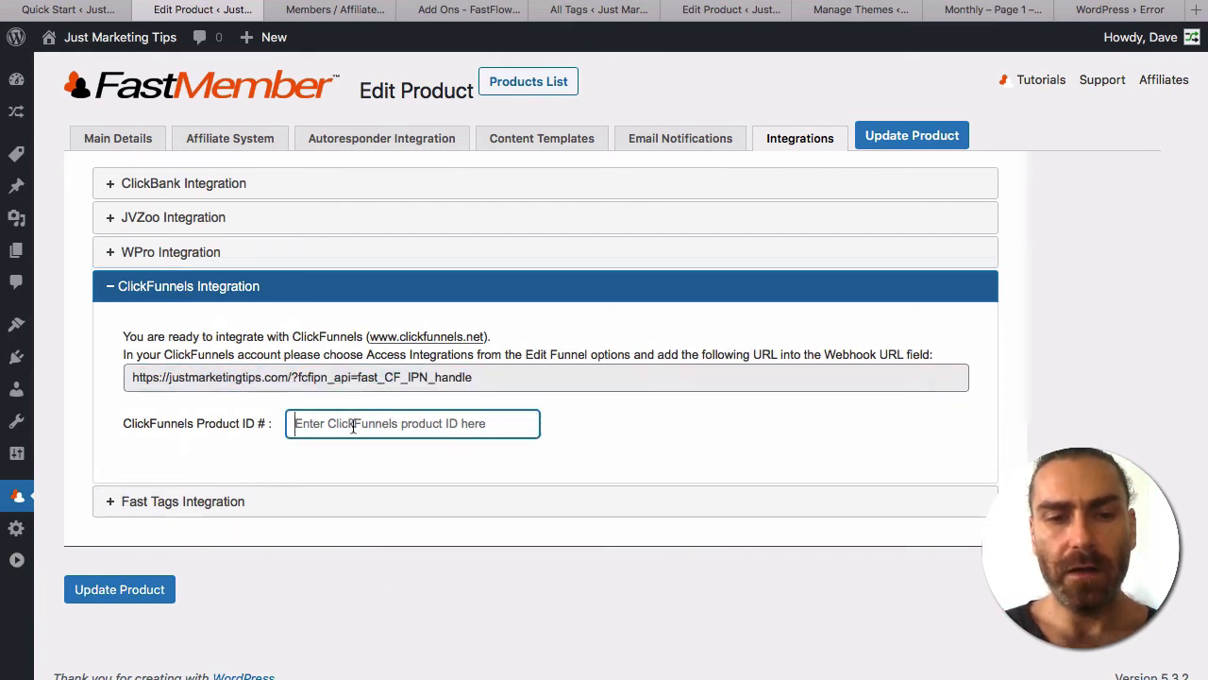
pyautogui.click(435, 295)
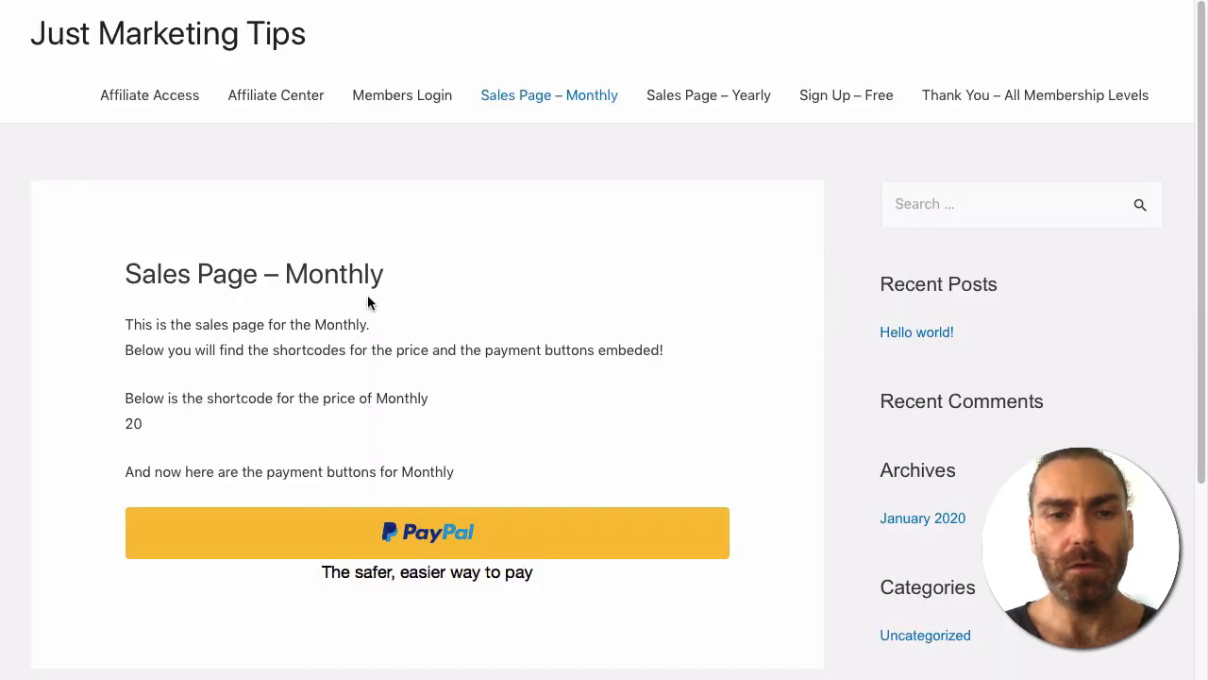
# Start the Monthly PayPal checkout and log in with the sandbox buyer's e-mail and password.
pyautogui.scroll(-3, 475, 359)
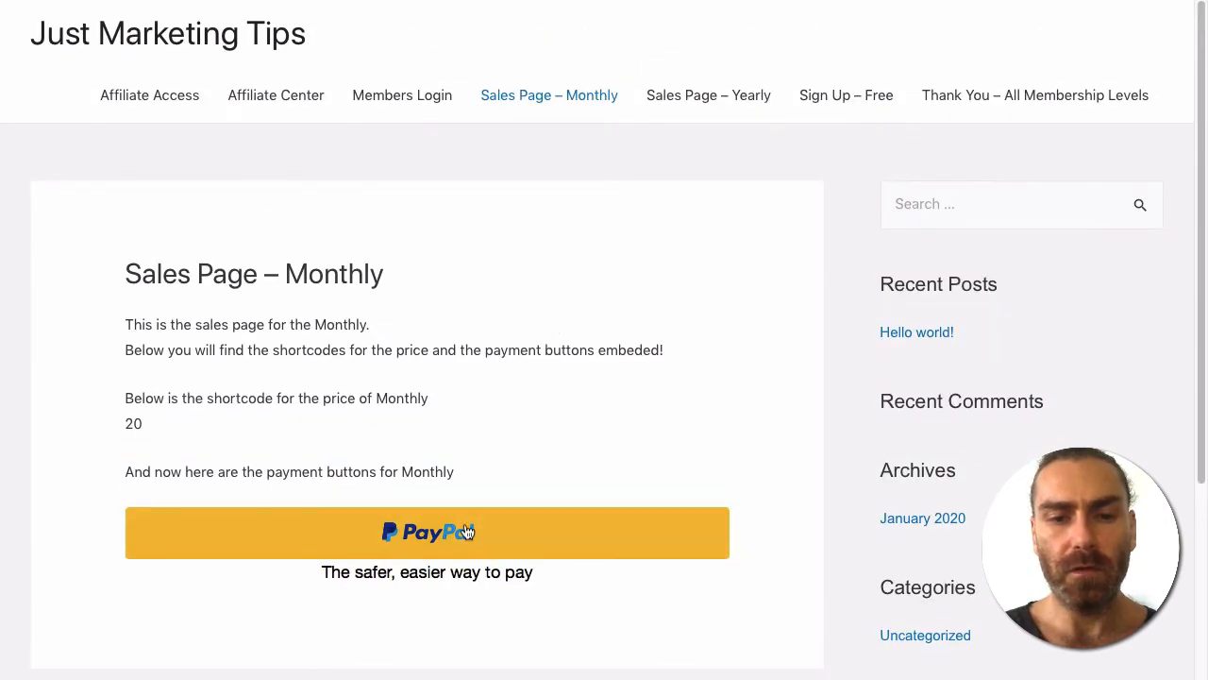
pyautogui.click(464, 534)
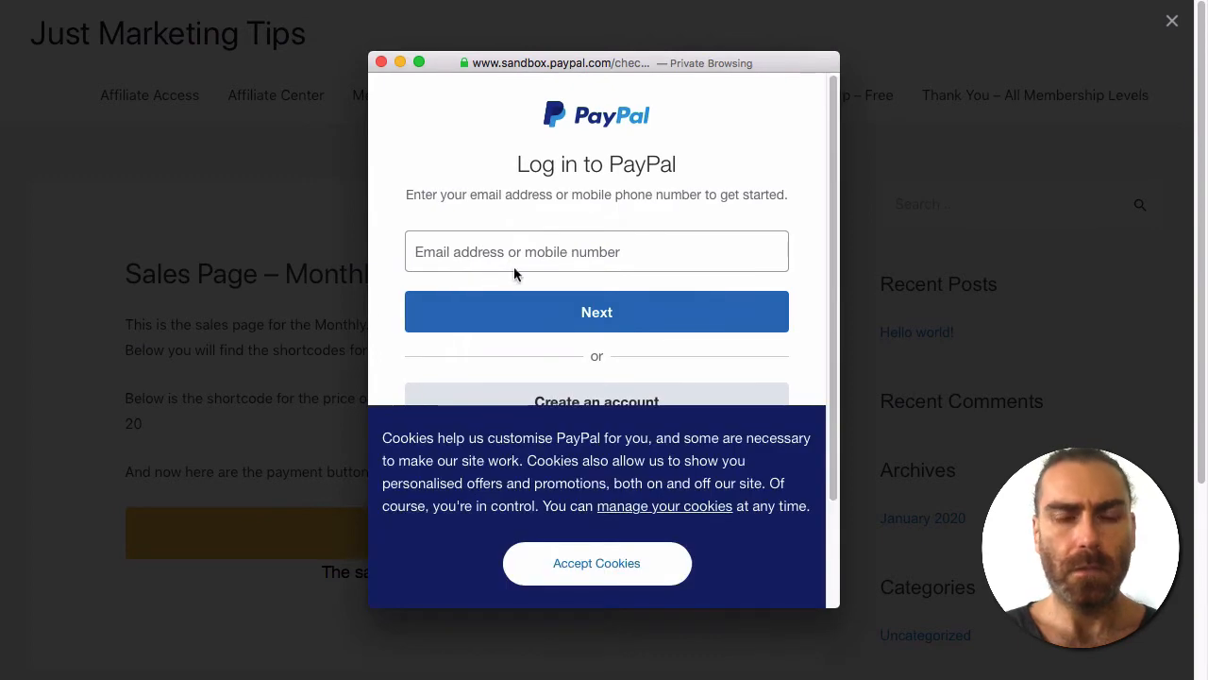
pyautogui.click(488, 245)
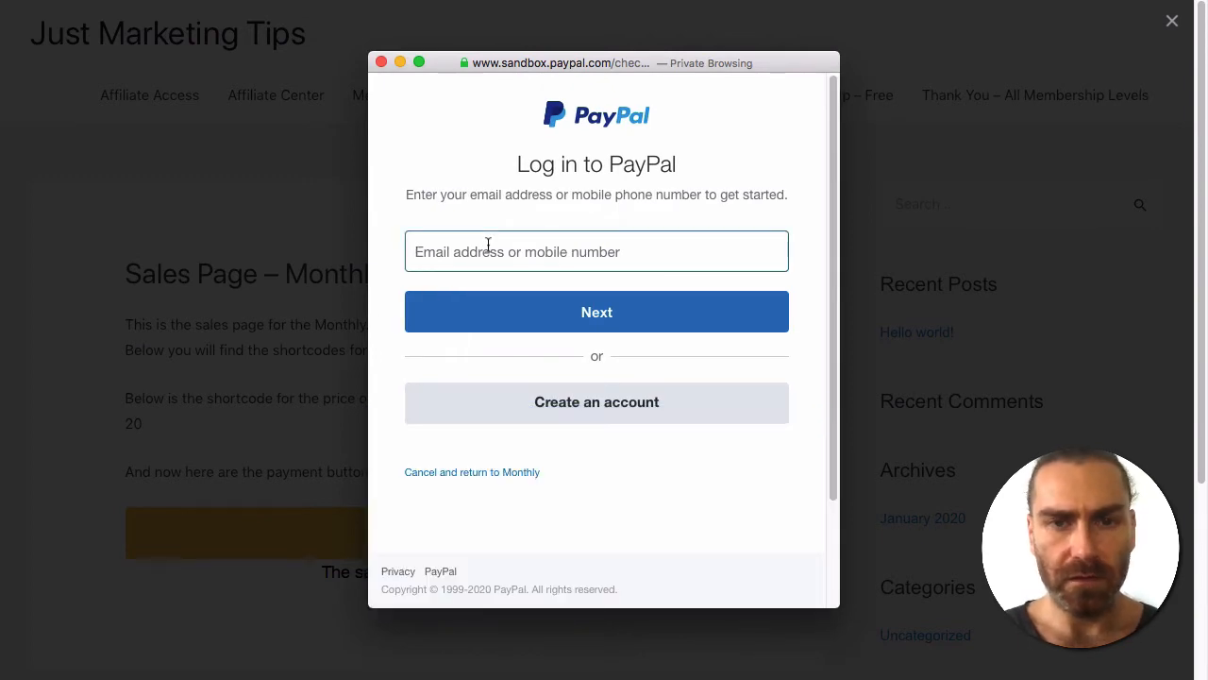
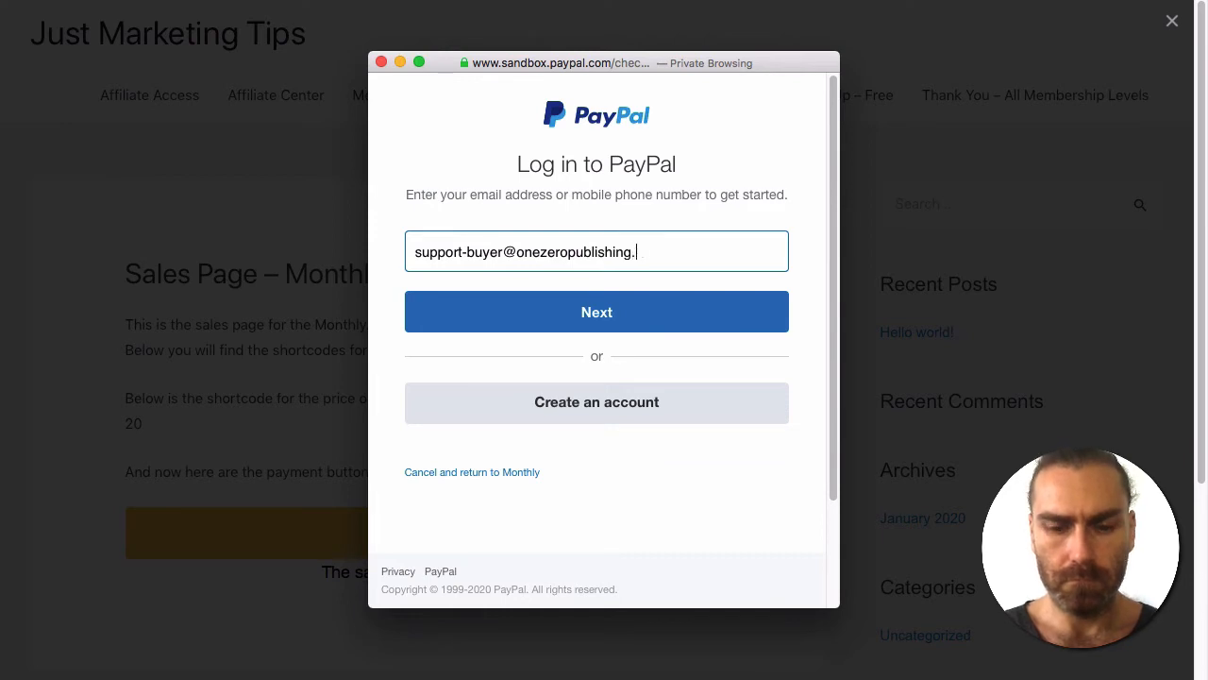
pyautogui.click(571, 280)
pyautogui.click(578, 311)
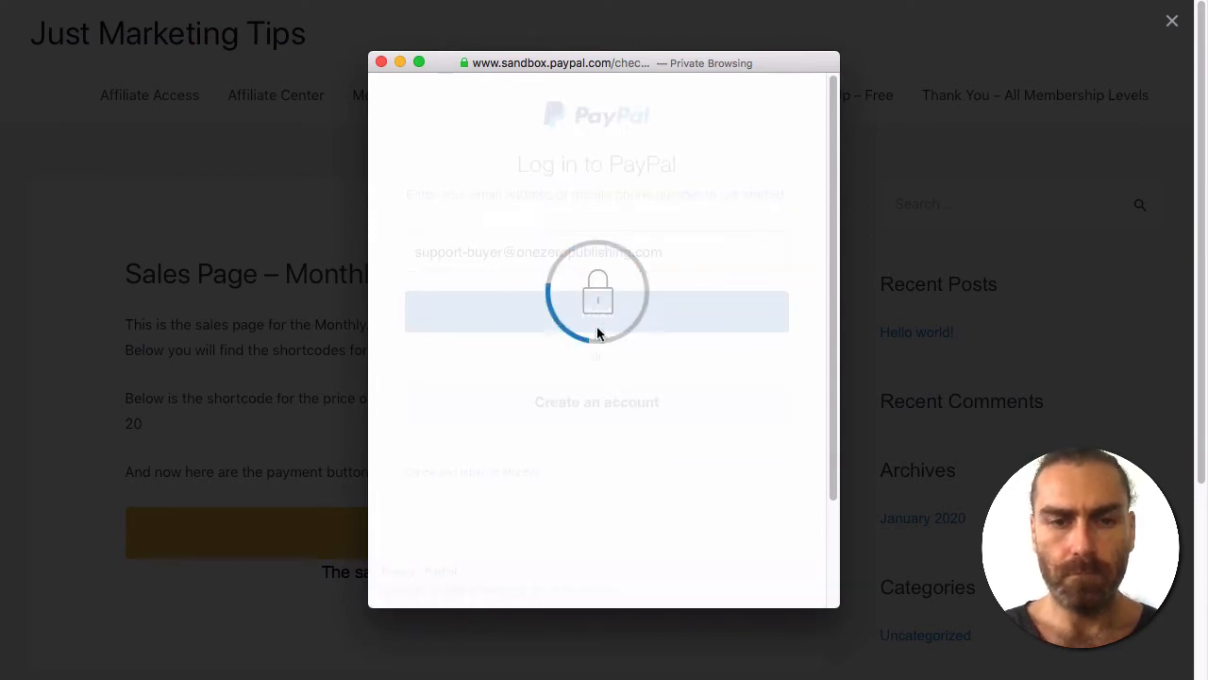
pyautogui.press('super+v')
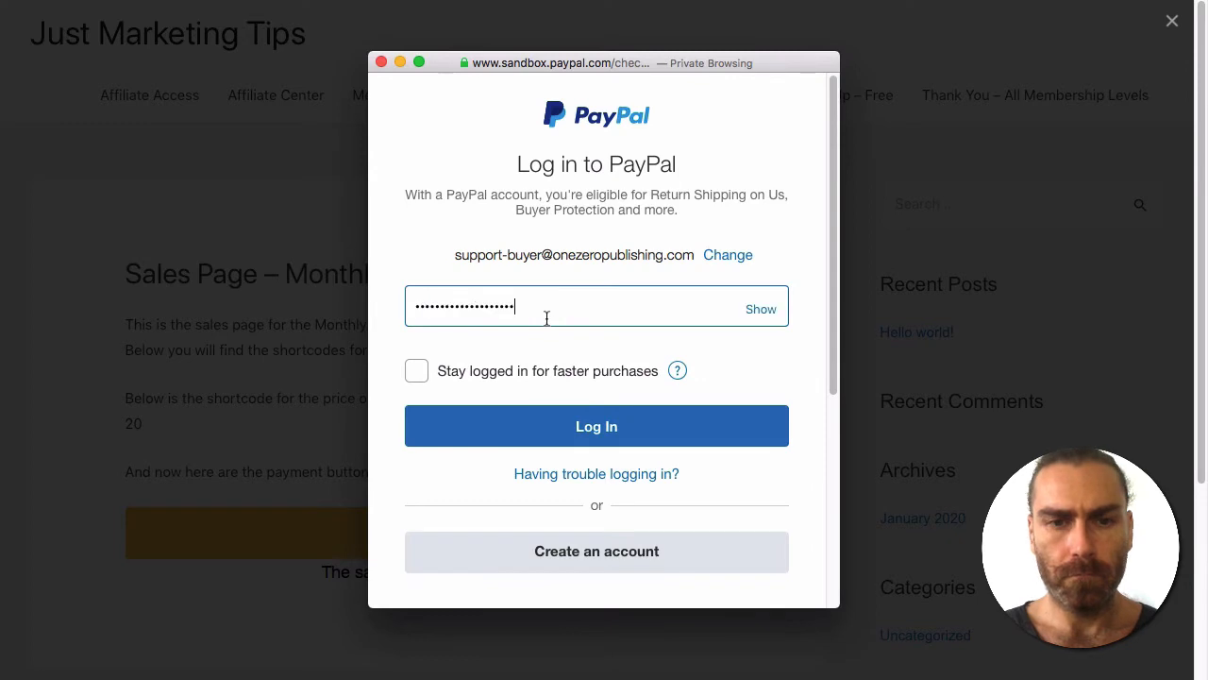
pyautogui.click(553, 430)
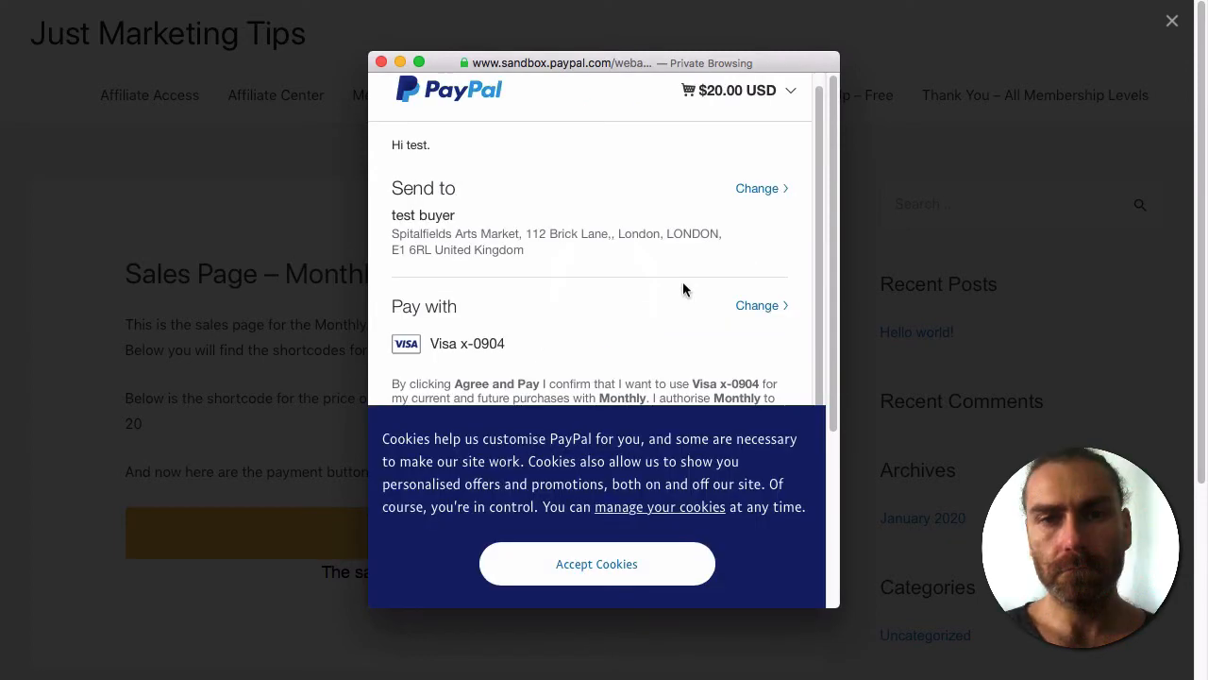
# Accept cookies and agree to the $20.00 USD Monthly subscription.
pyautogui.scroll(-3, 644, 235)
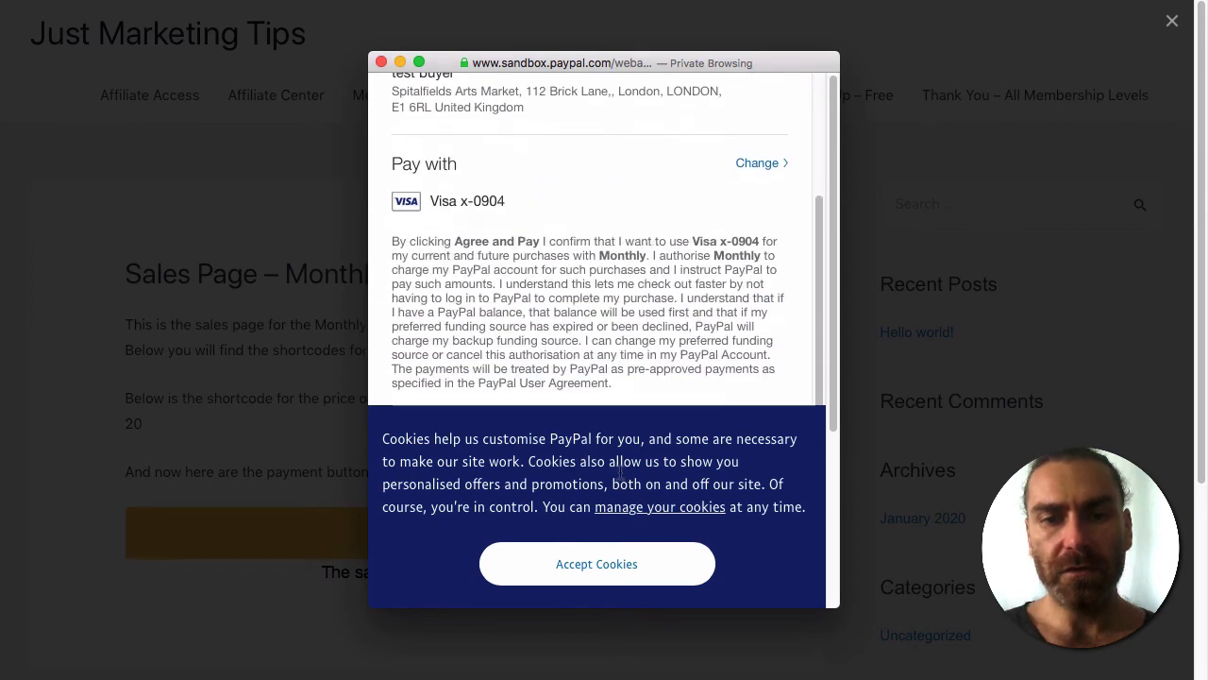
pyautogui.click(605, 551)
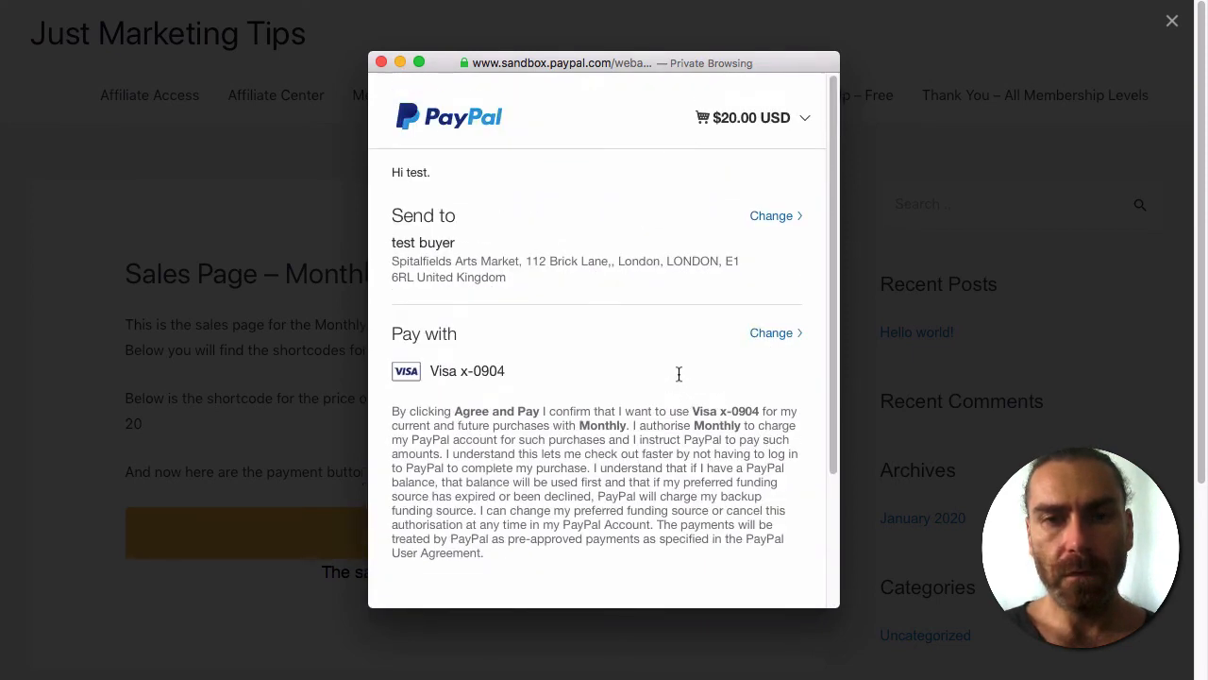
pyautogui.scroll(-3, 655, 478)
pyautogui.click(655, 478)
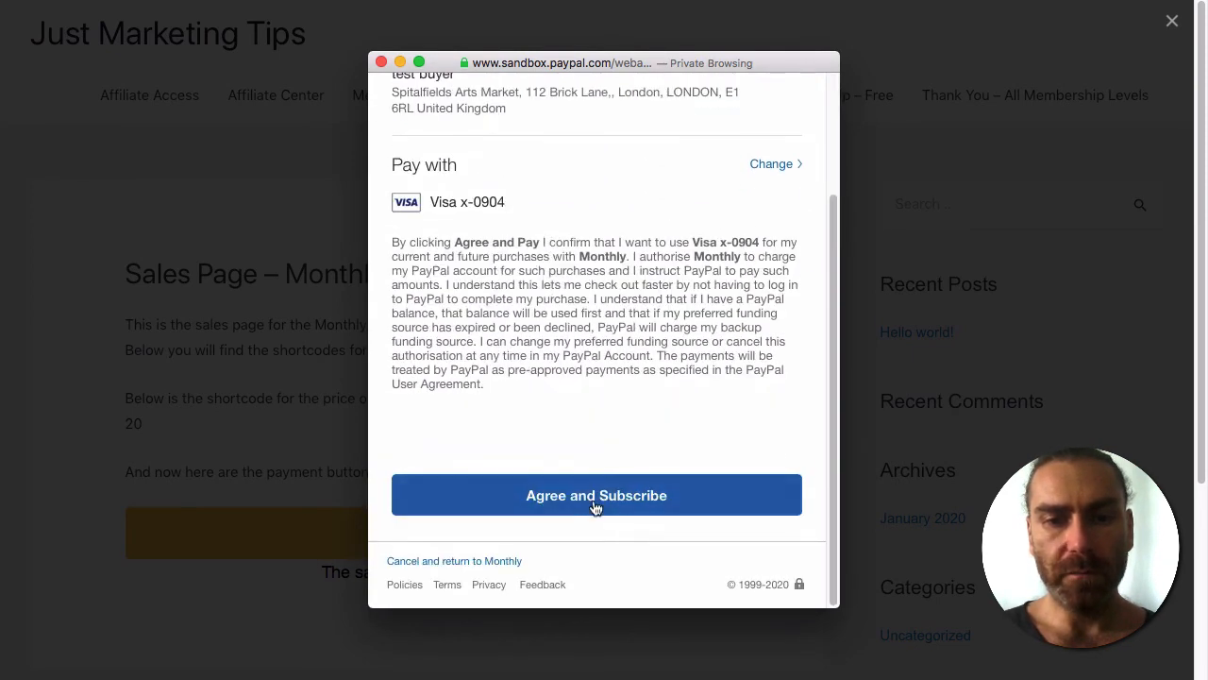
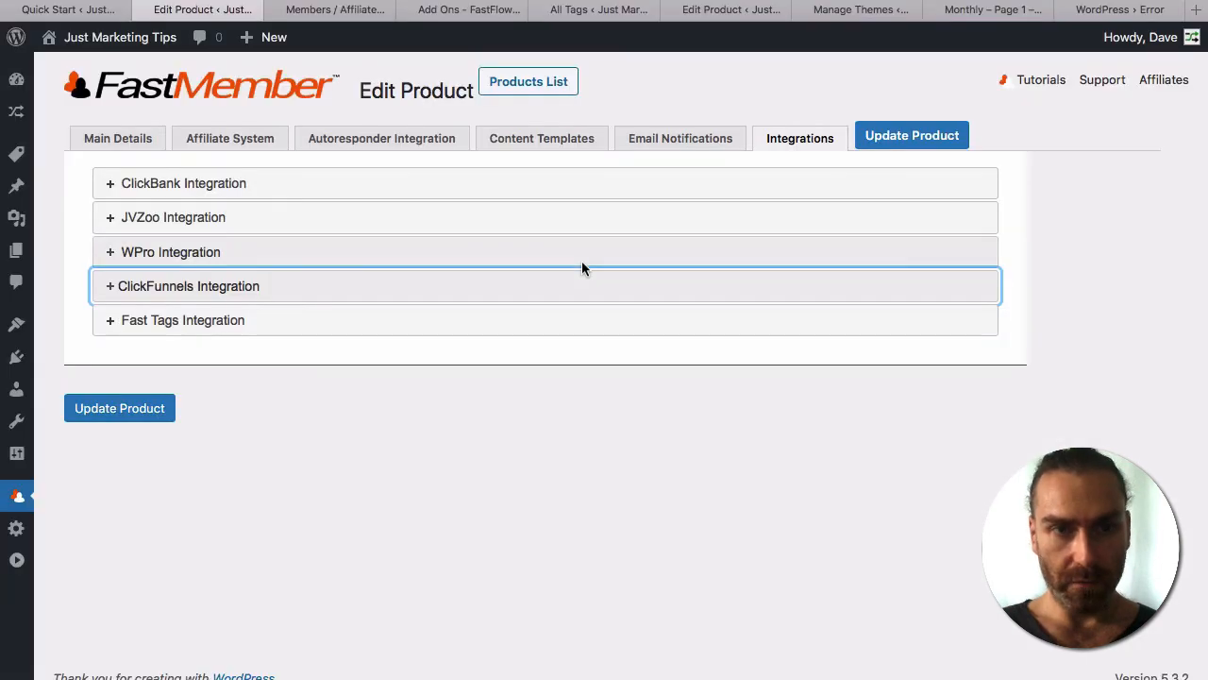
# Open the FastMember Transactions list to see the Monthly PayPal test sale.
pyautogui.moveTo(11, 508)
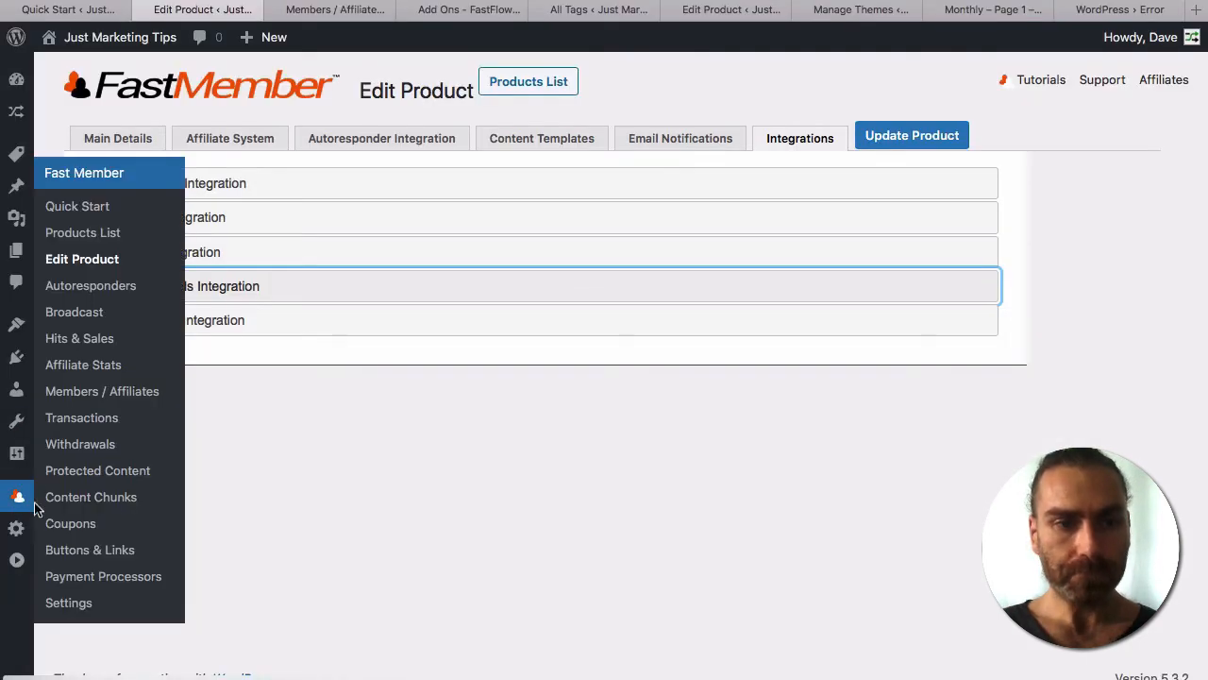
pyautogui.click(82, 417)
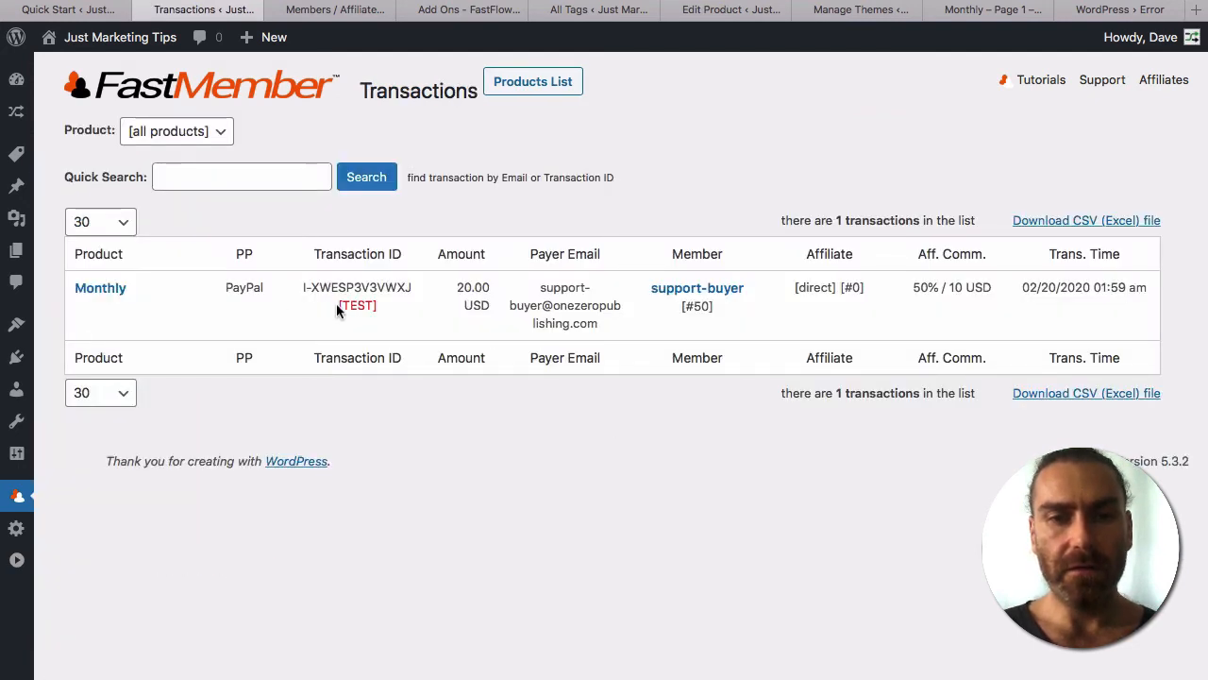
# Check the transaction's TEST marker and payer email, then open the buyer's member record.
pyautogui.moveTo(337, 305); pyautogui.dragTo(394, 307)
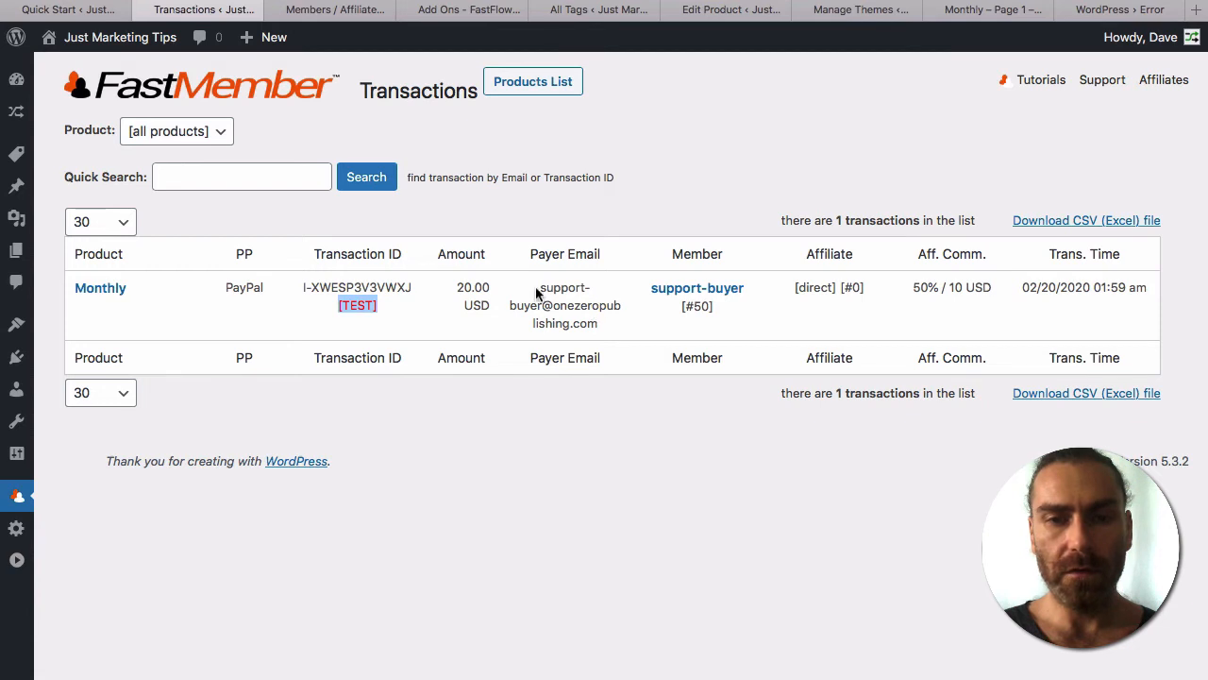
pyautogui.moveTo(539, 287); pyautogui.dragTo(604, 308)
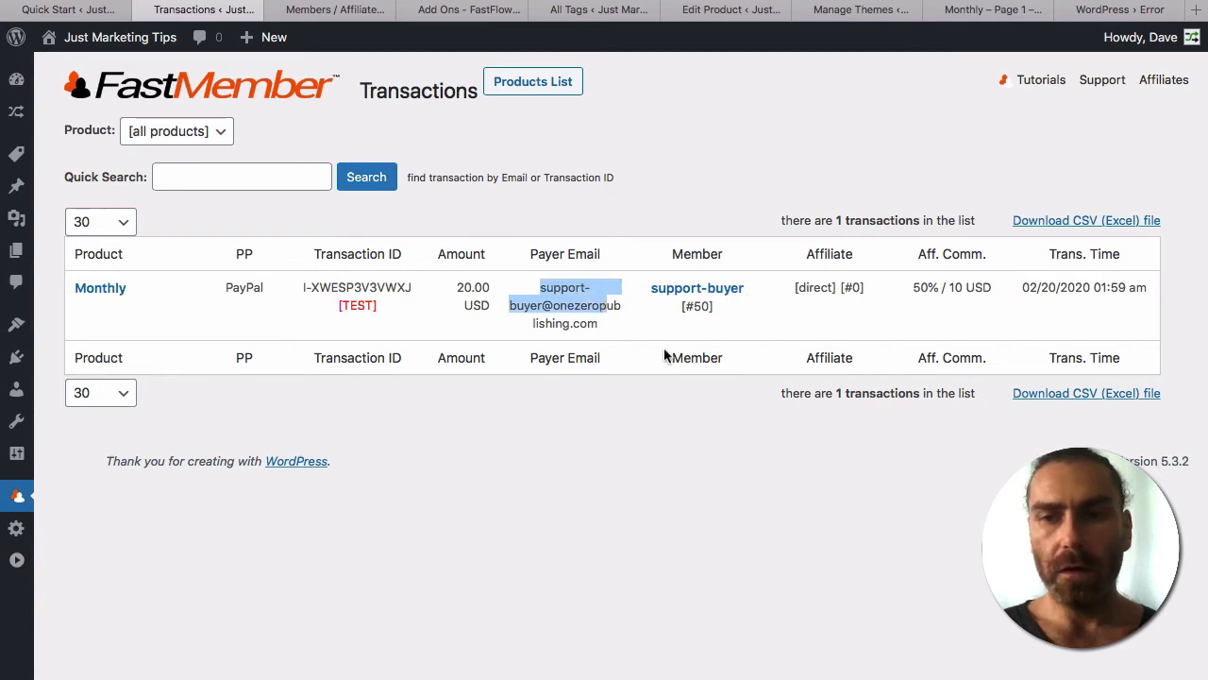
pyautogui.click(701, 460)
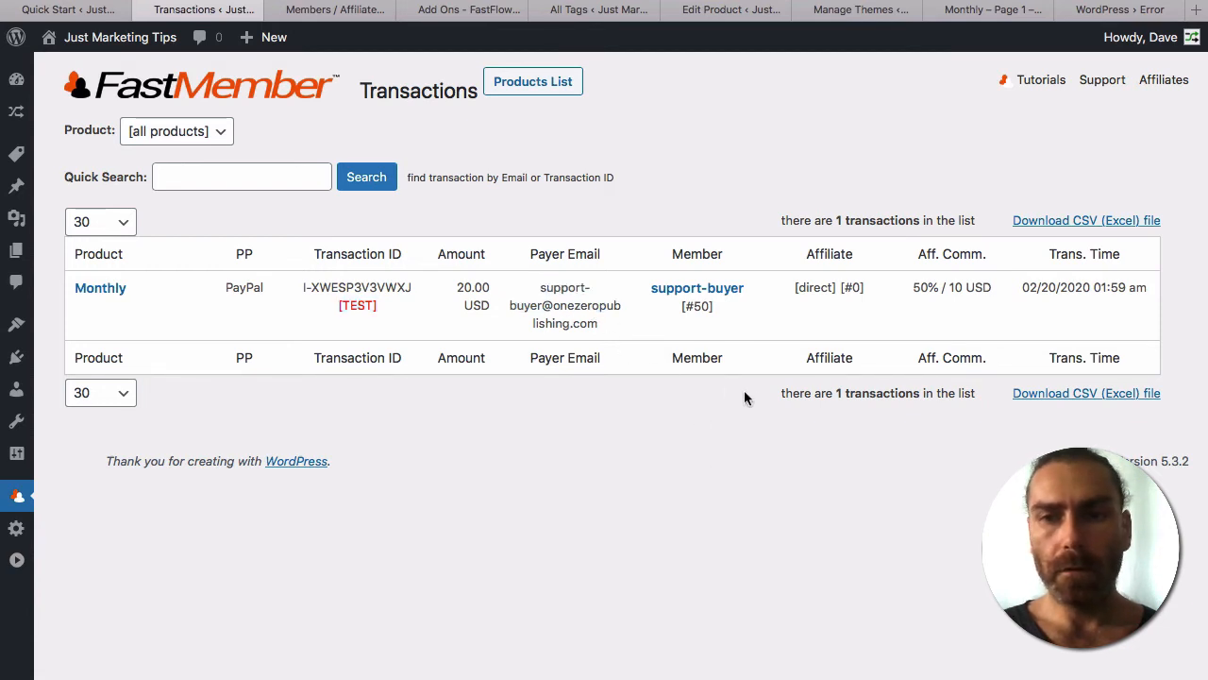
pyautogui.click(697, 293)
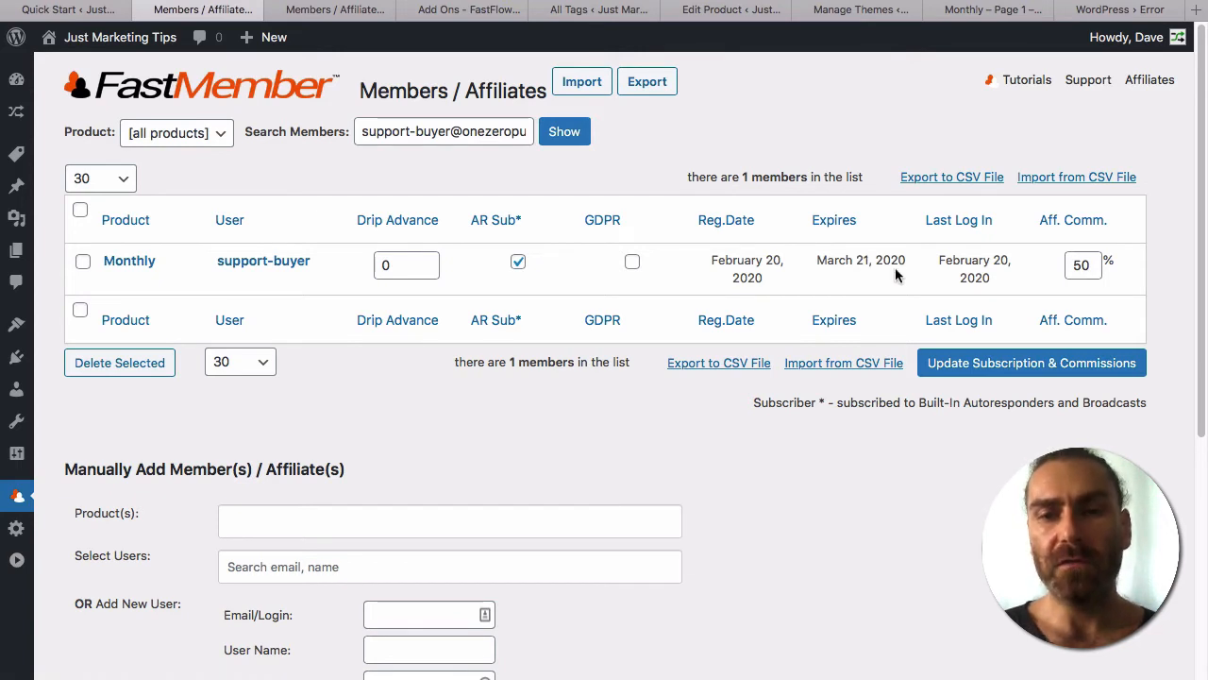
pyautogui.moveTo(878, 261); pyautogui.dragTo(908, 263)
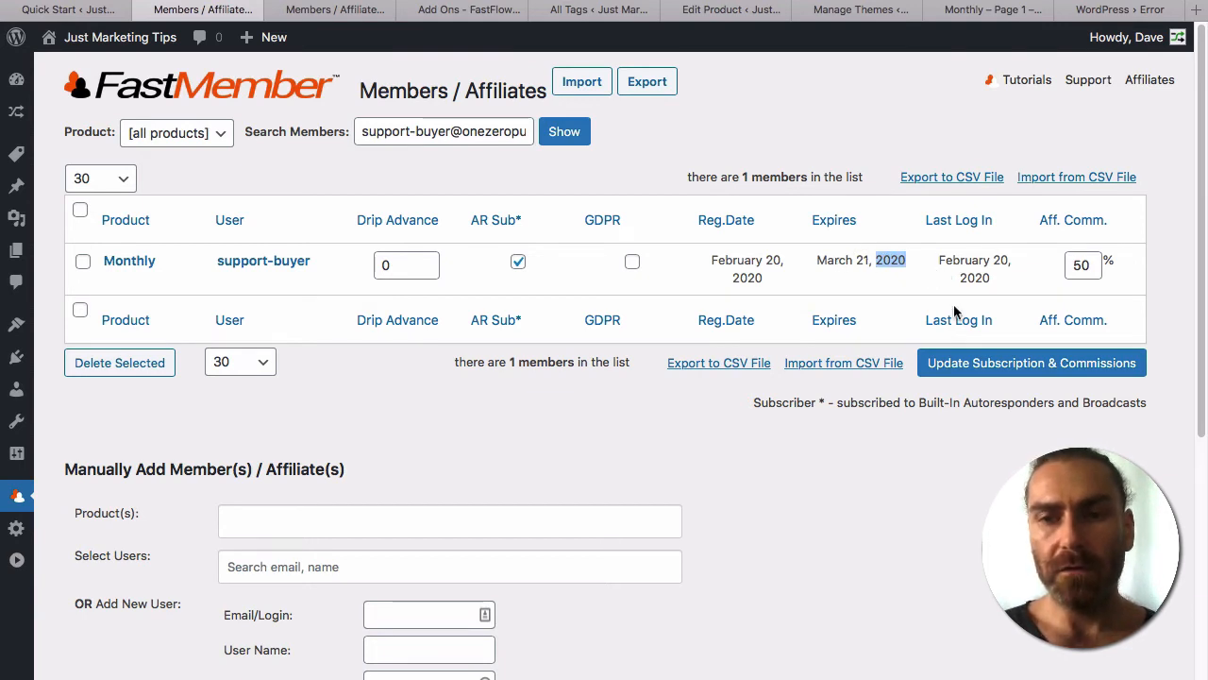
pyautogui.scroll(-5, 944, 476)
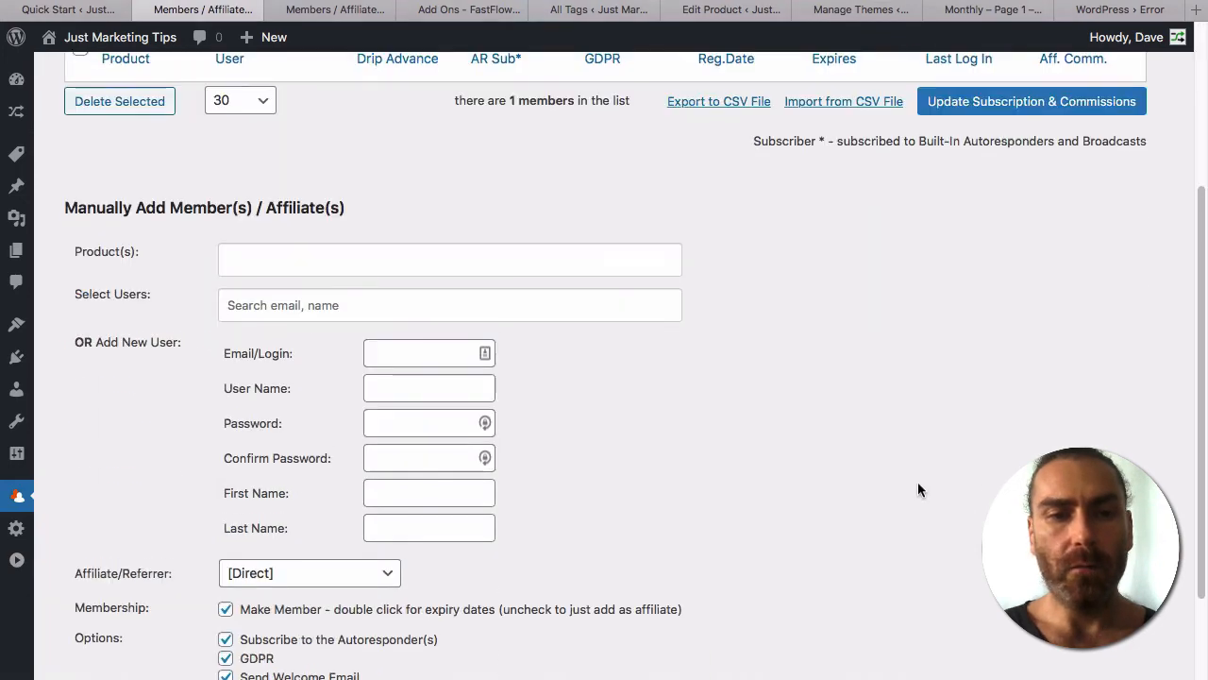
pyautogui.scroll(5, 361, 292)
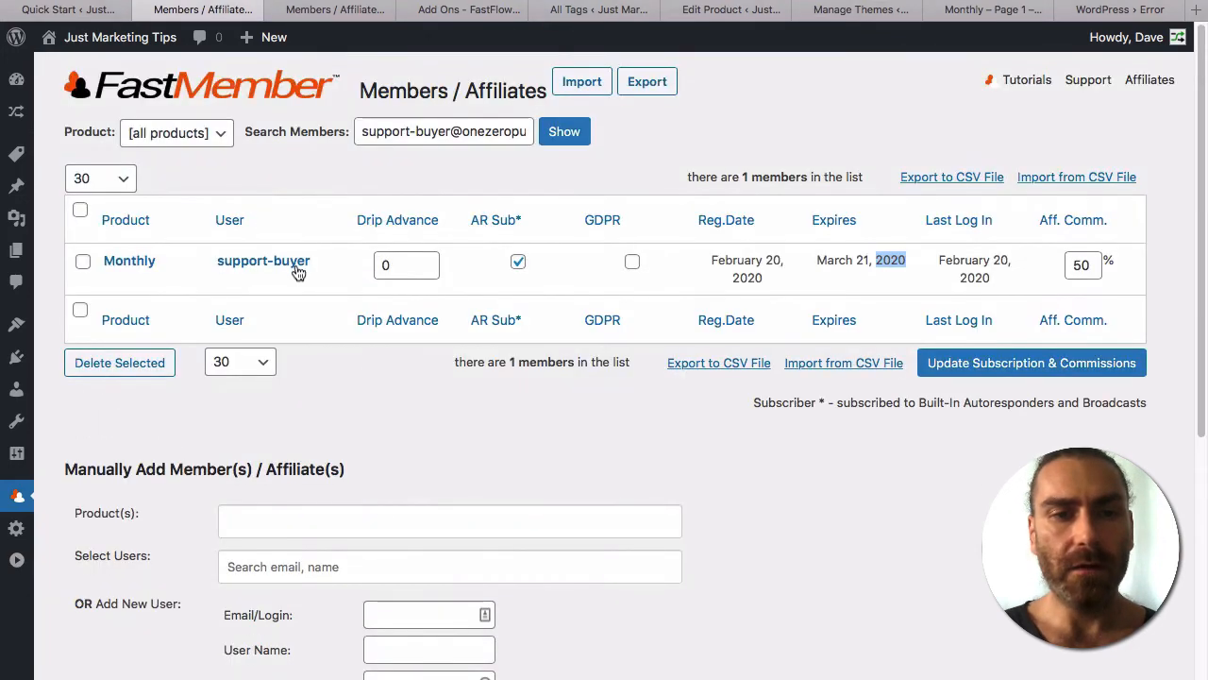
# Try assigning the Yearly product to the test buyer's existing account in Manually Add Member(s).
pyautogui.click(337, 522)
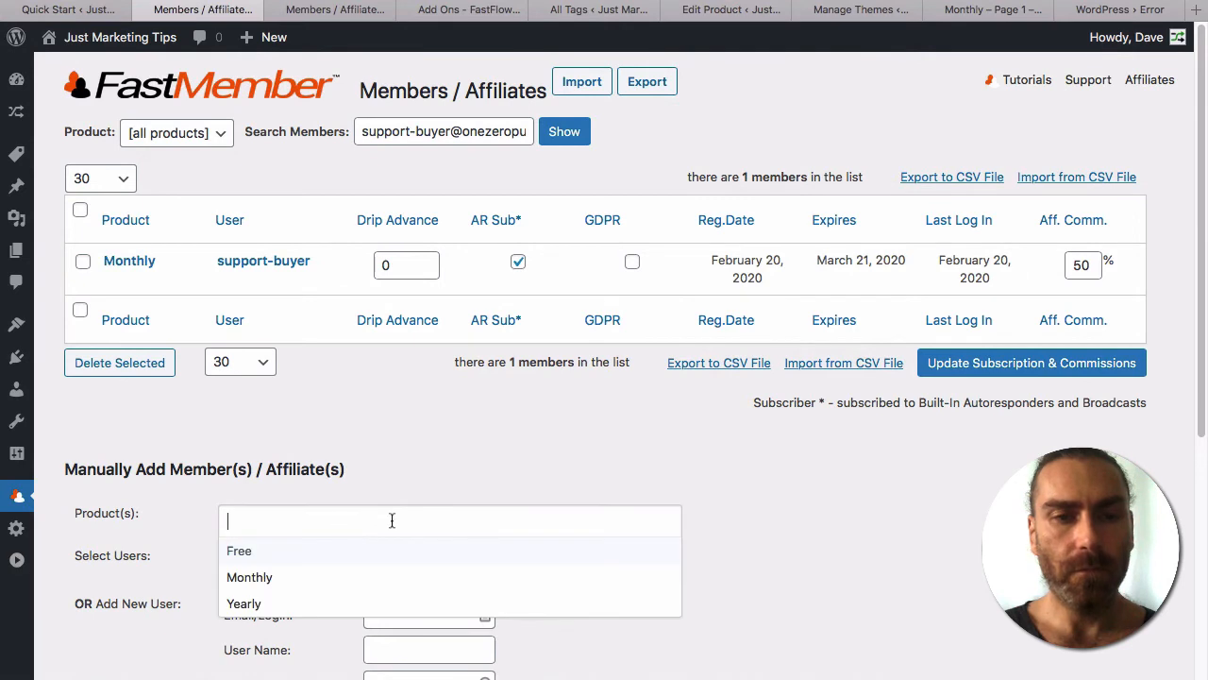
pyautogui.click(286, 604)
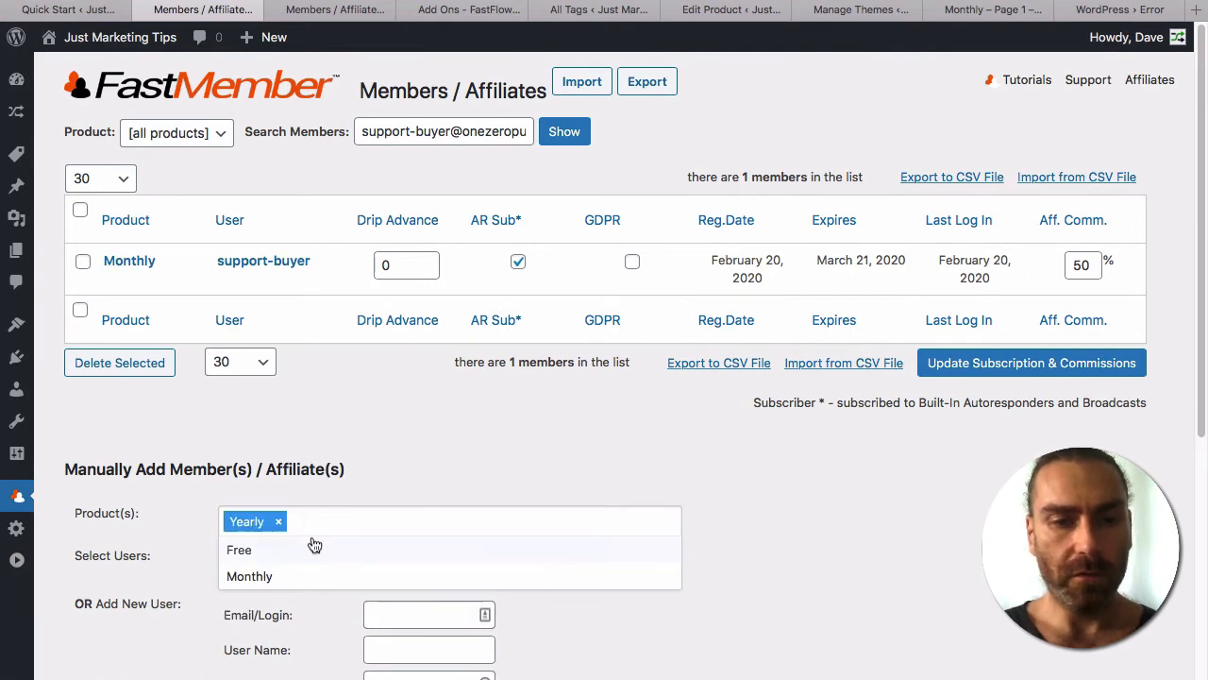
pyautogui.click(237, 567)
pyautogui.write('s')
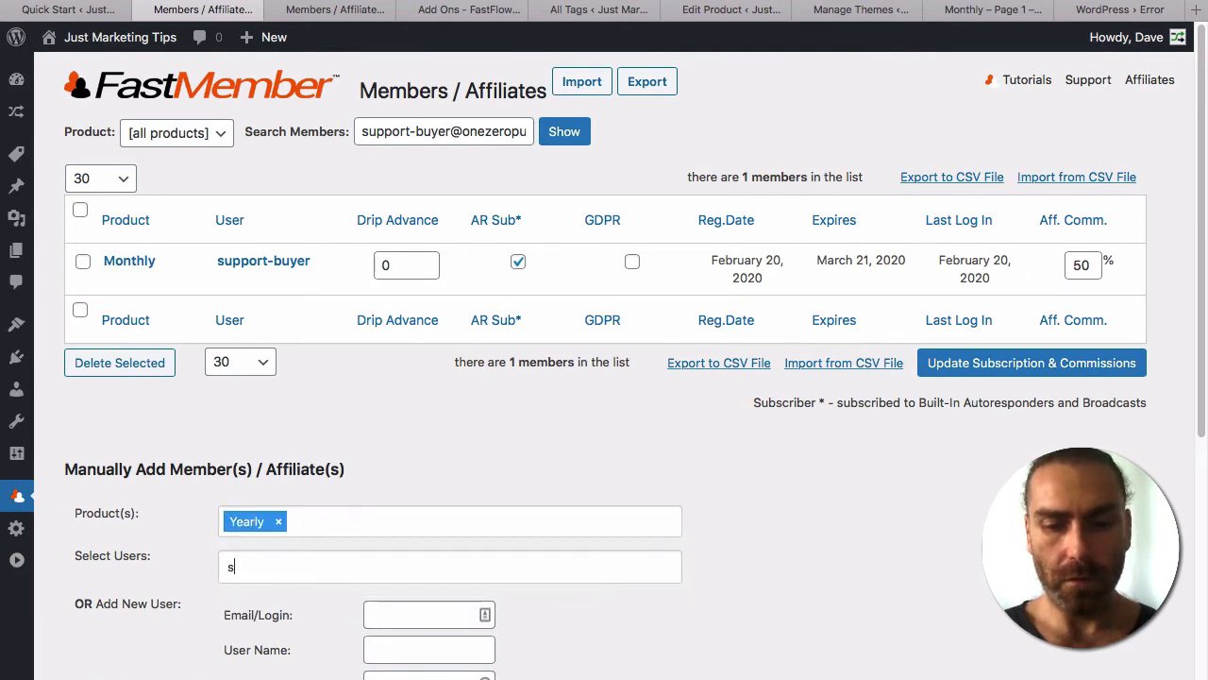
pyautogui.write('uppor')
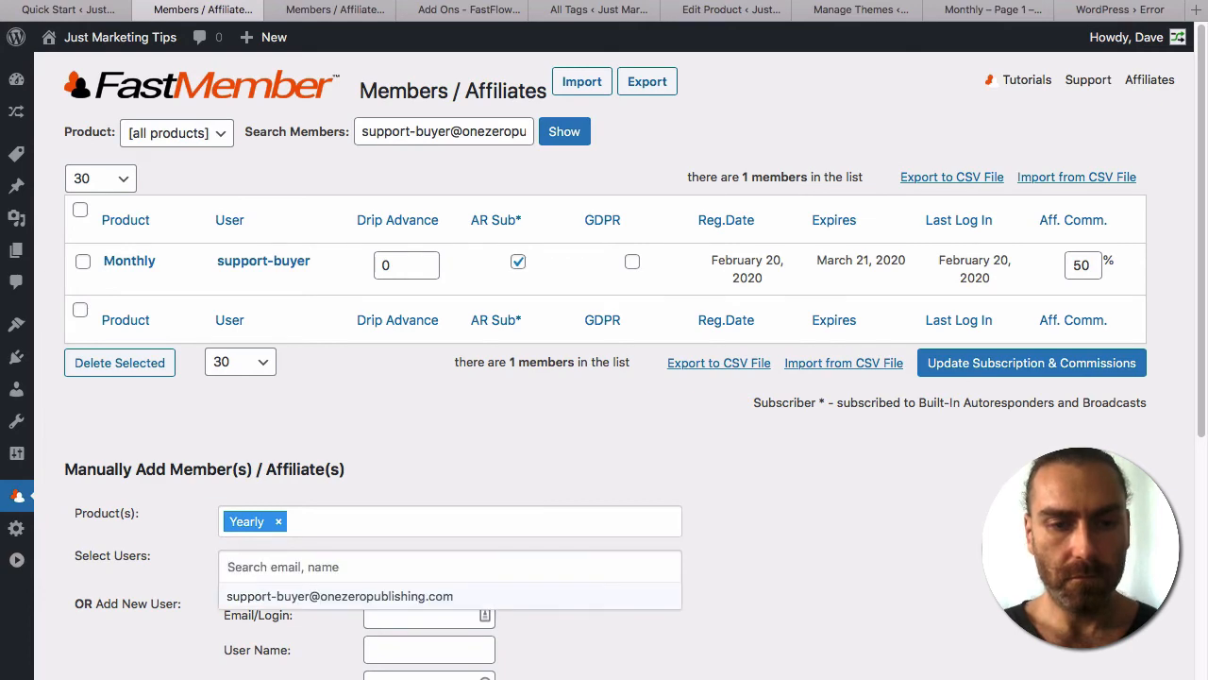
pyautogui.click(243, 597)
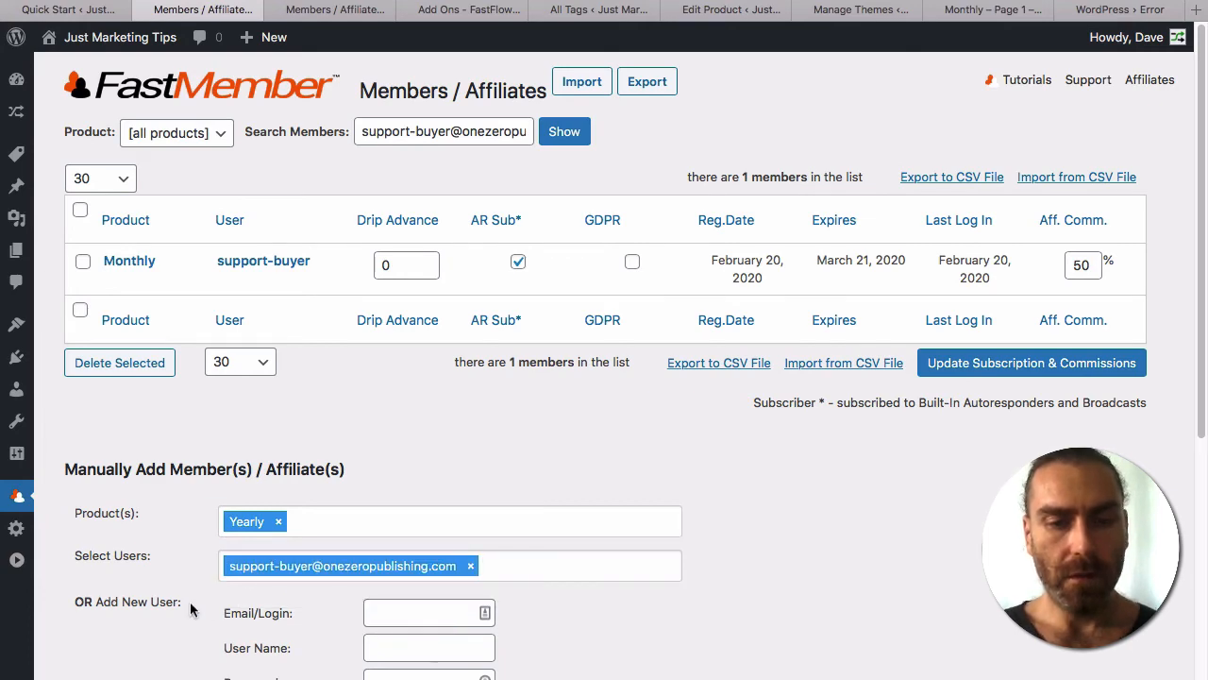
pyautogui.scroll(-3, 198, 585)
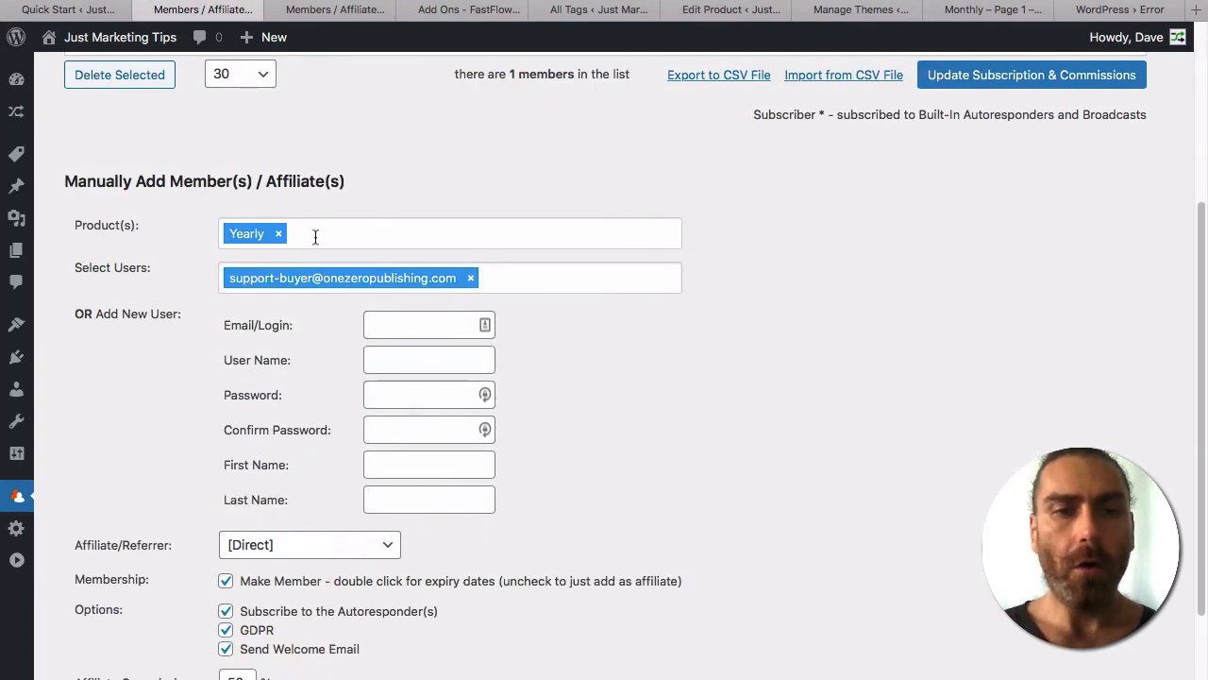
# Remove Yearly and the chosen user, select Monthly instead, and start a new Email/Login entry.
pyautogui.click(280, 233)
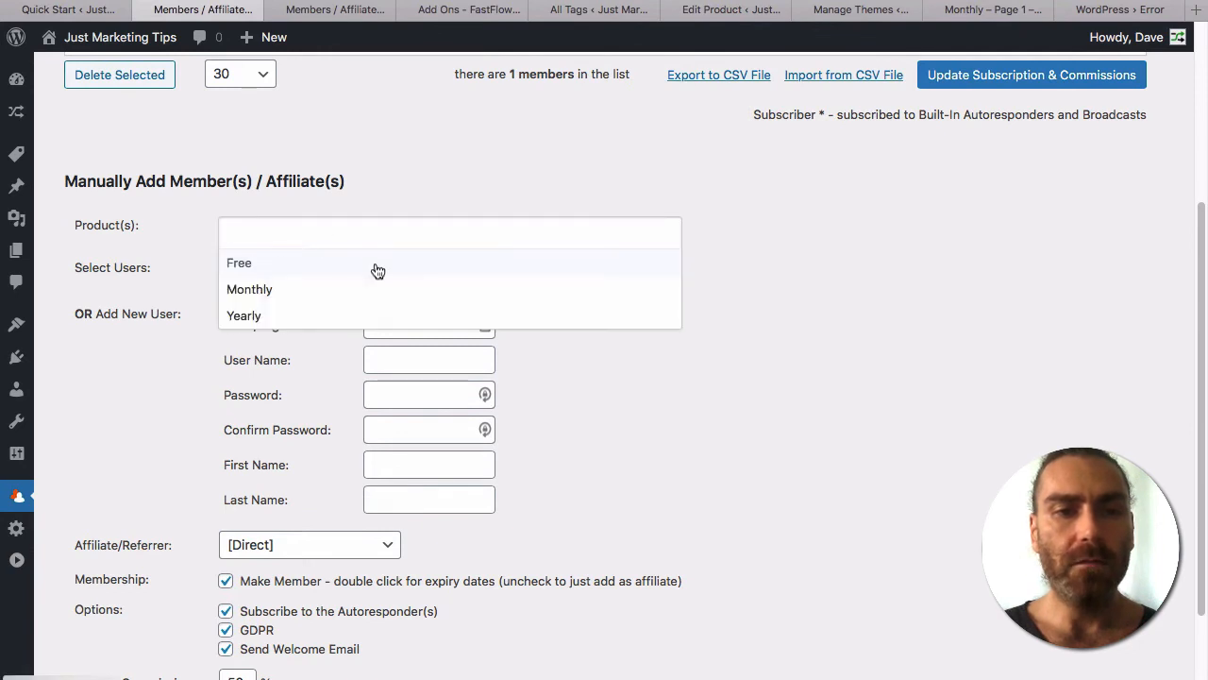
pyautogui.click(181, 272)
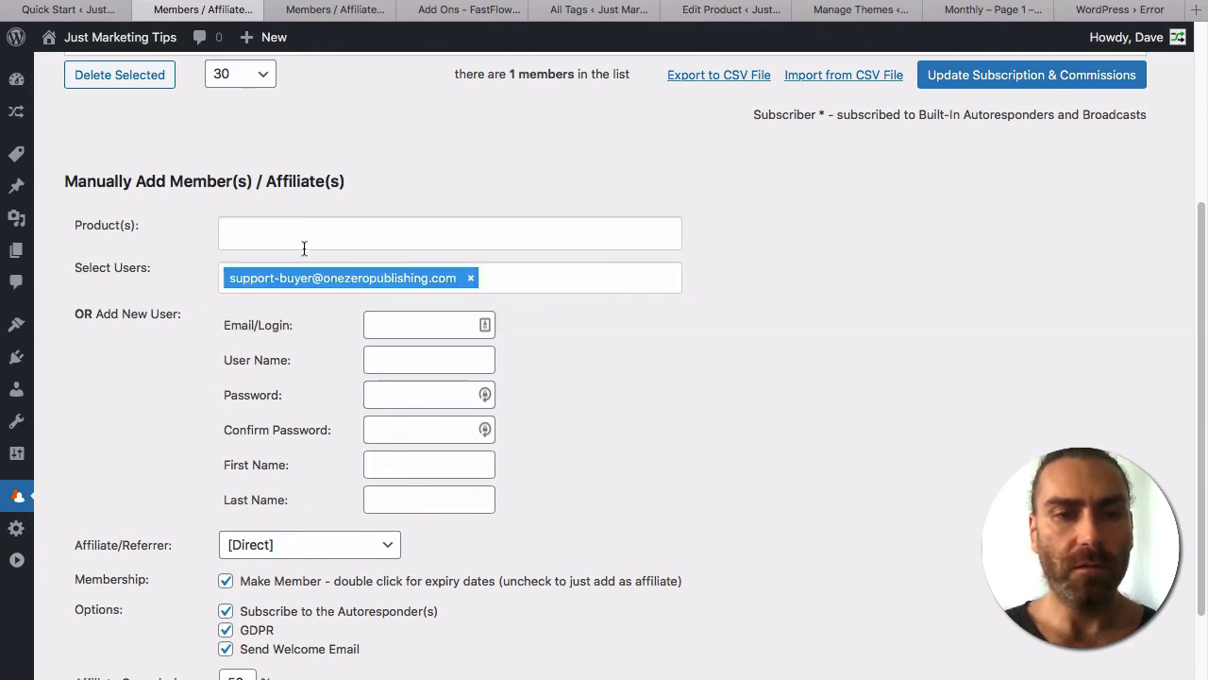
pyautogui.click(470, 278)
pyautogui.click(365, 233)
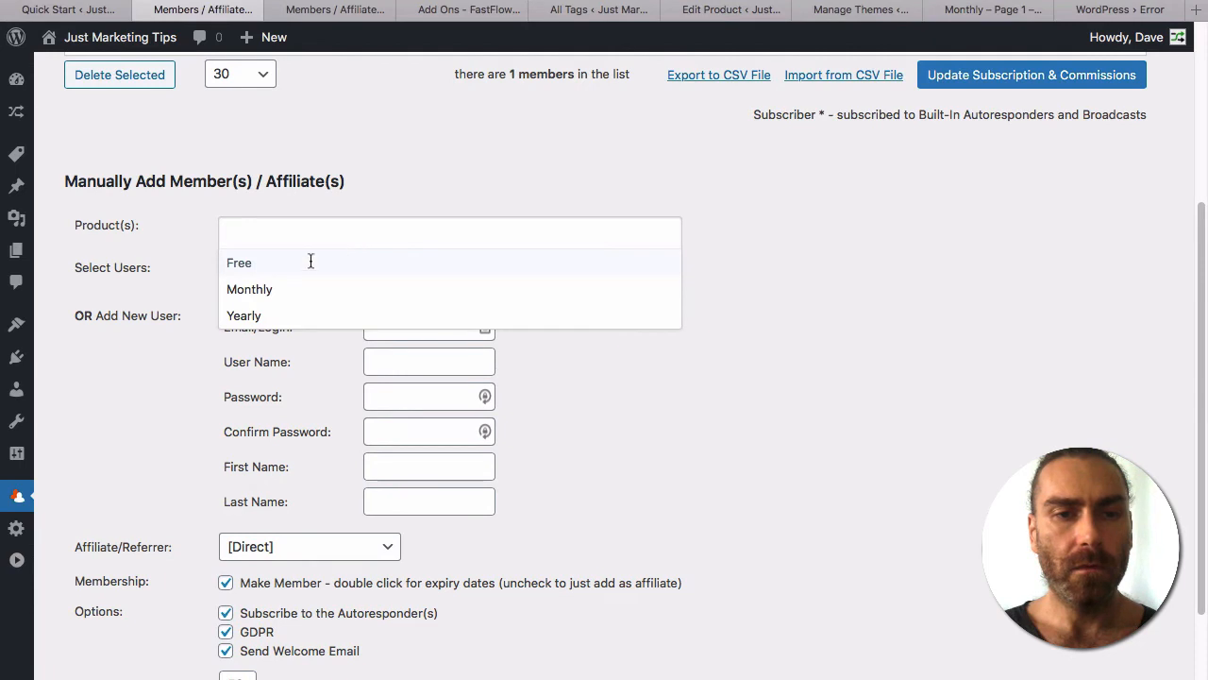
pyautogui.click(300, 289)
pyautogui.click(197, 397)
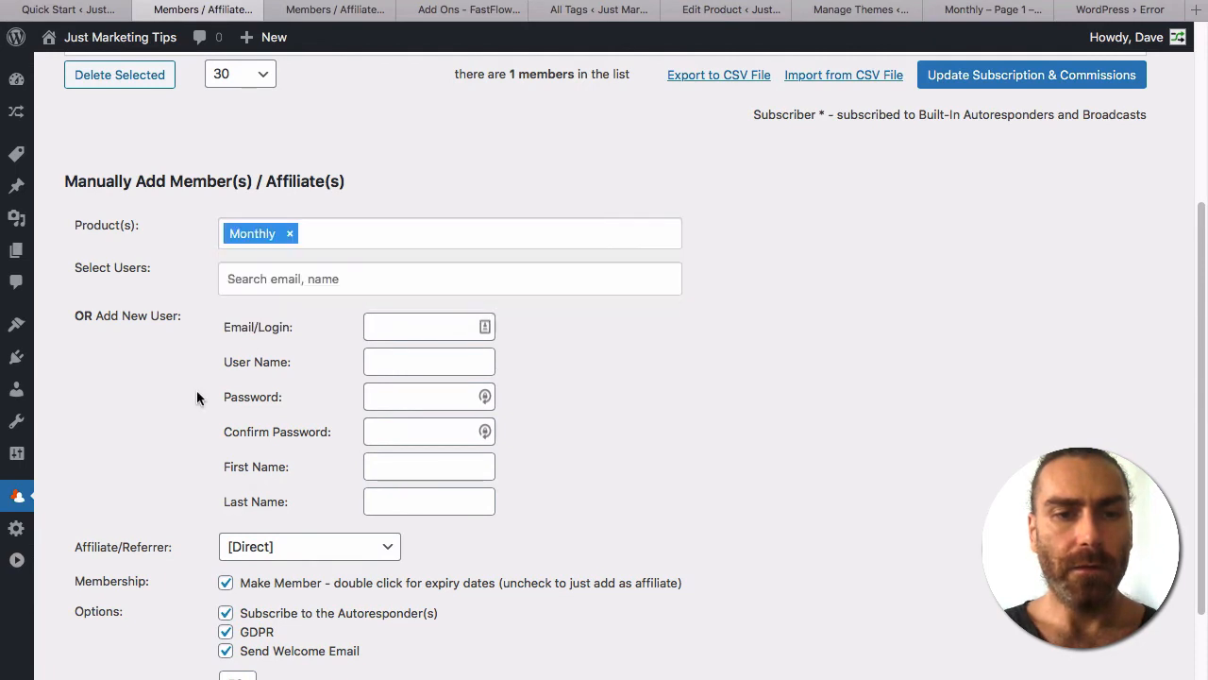
pyautogui.click(406, 330)
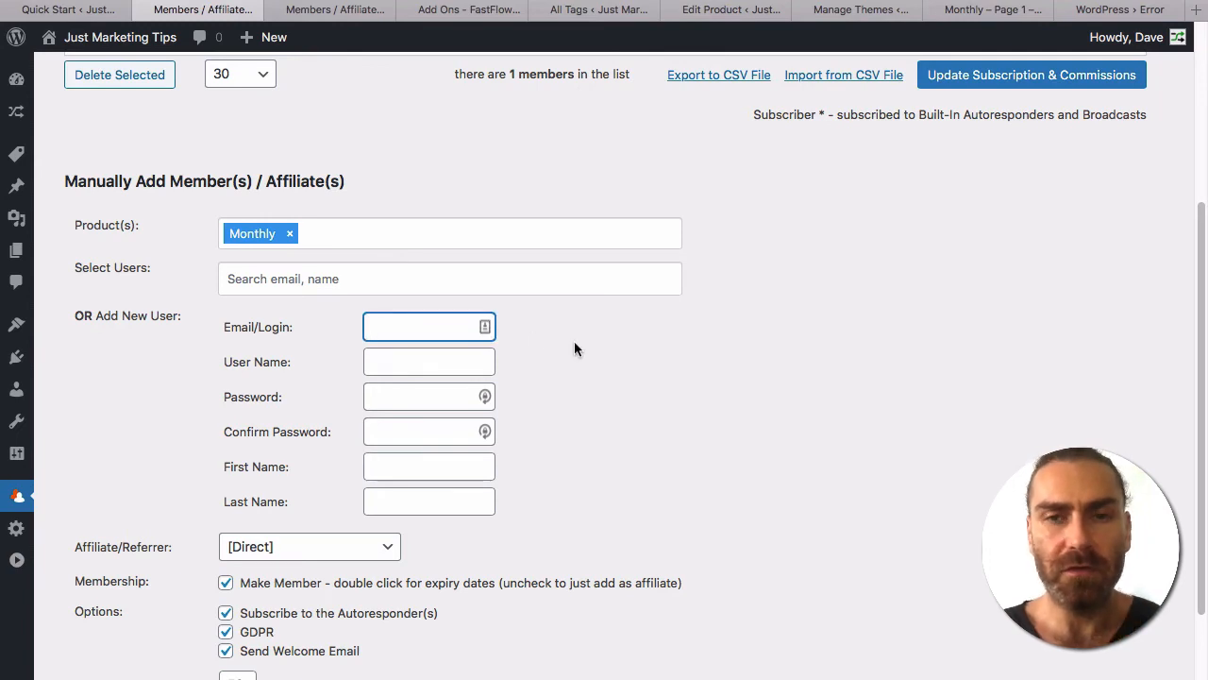
pyautogui.scroll(3, 574, 349)
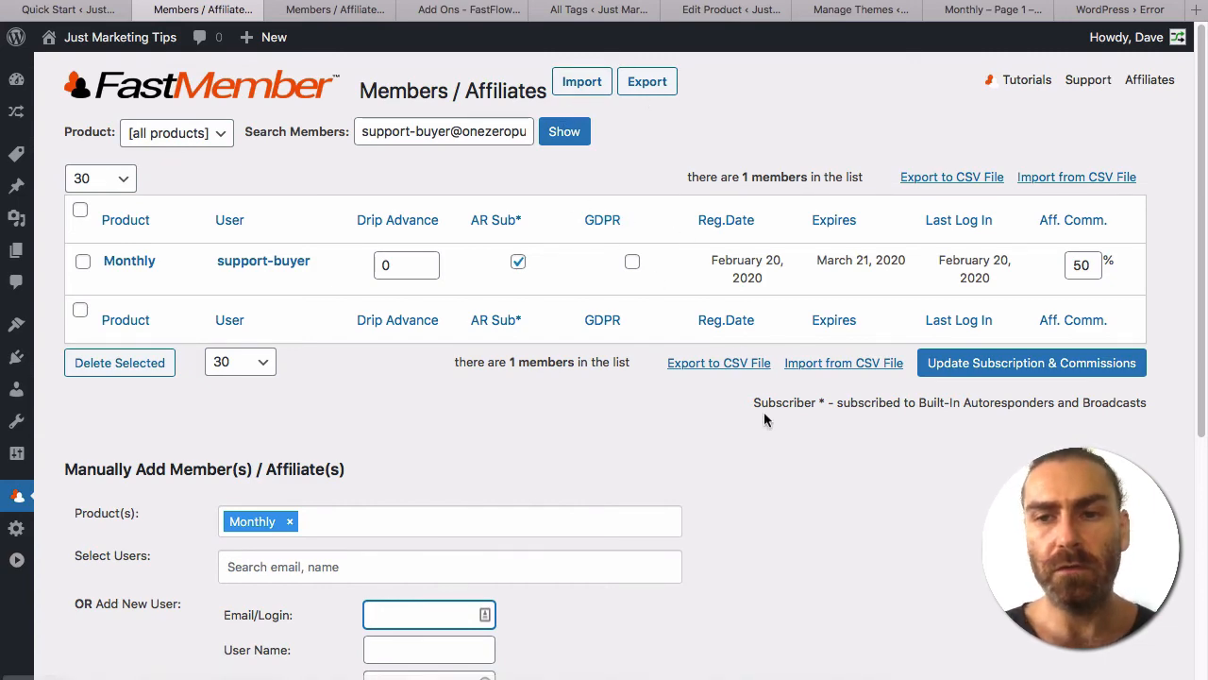
pyautogui.scroll(-2, 764, 416)
pyautogui.scroll(2, 763, 412)
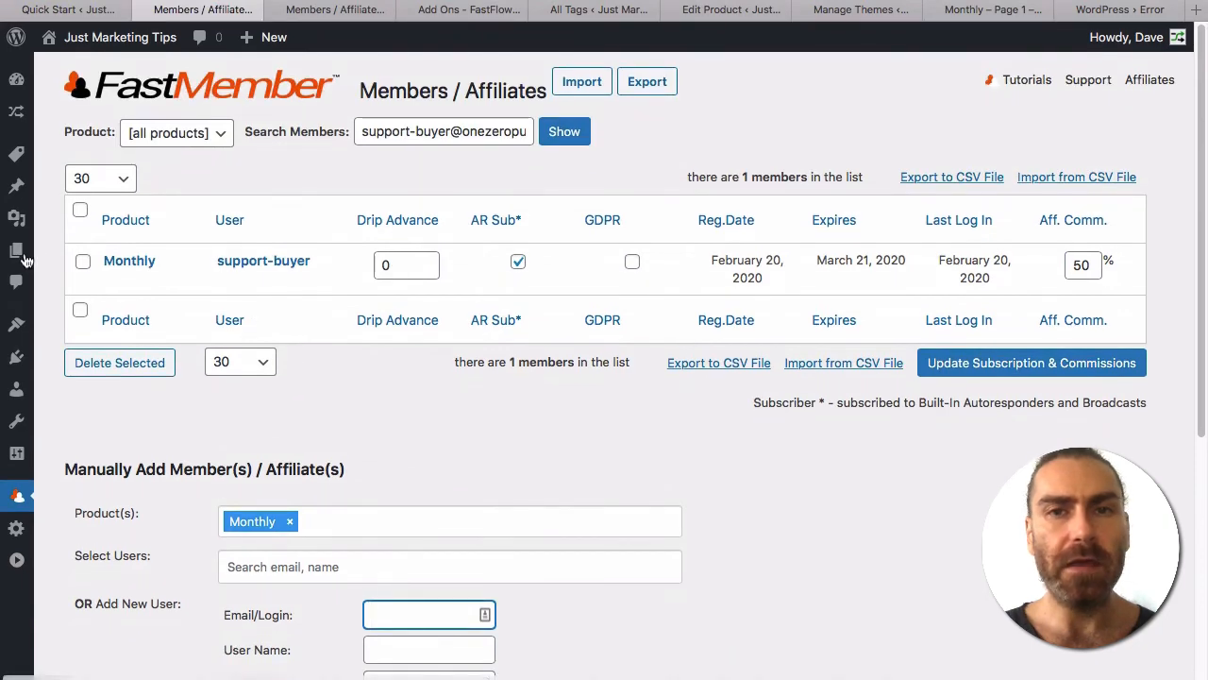
# Open the Members Login page from All Pages in a new tab and switch to it.
pyautogui.moveTo(15, 260)
pyautogui.click(71, 283)
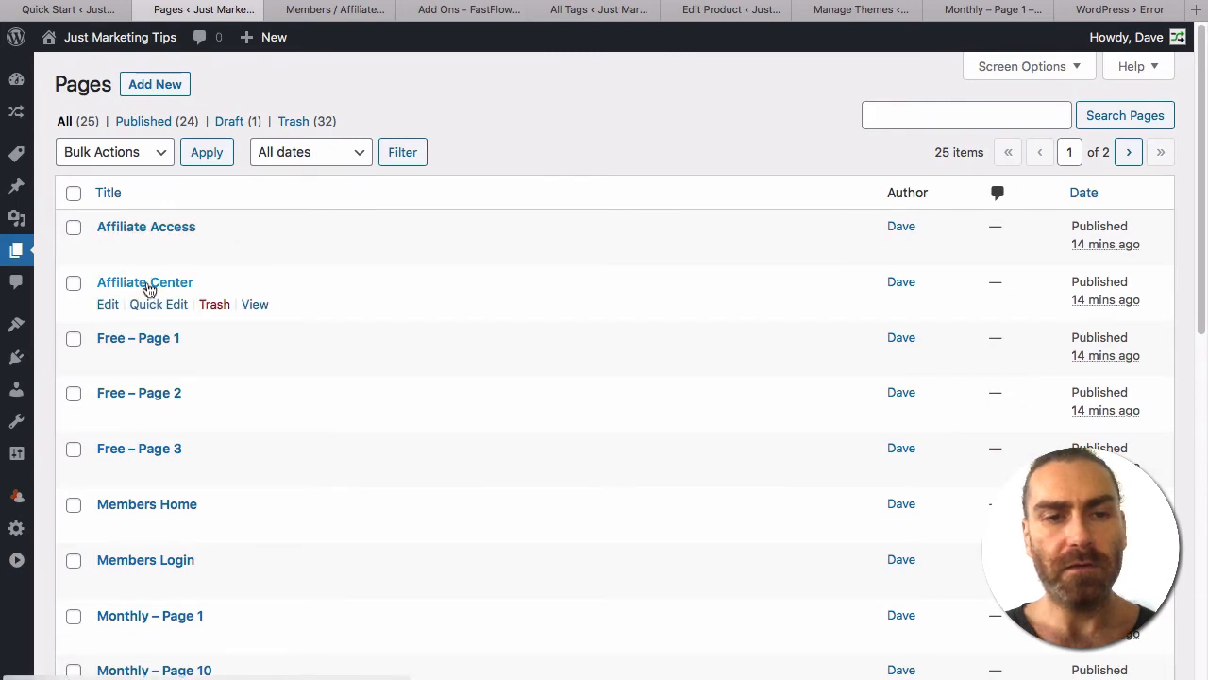
pyautogui.scroll(-5, 262, 307)
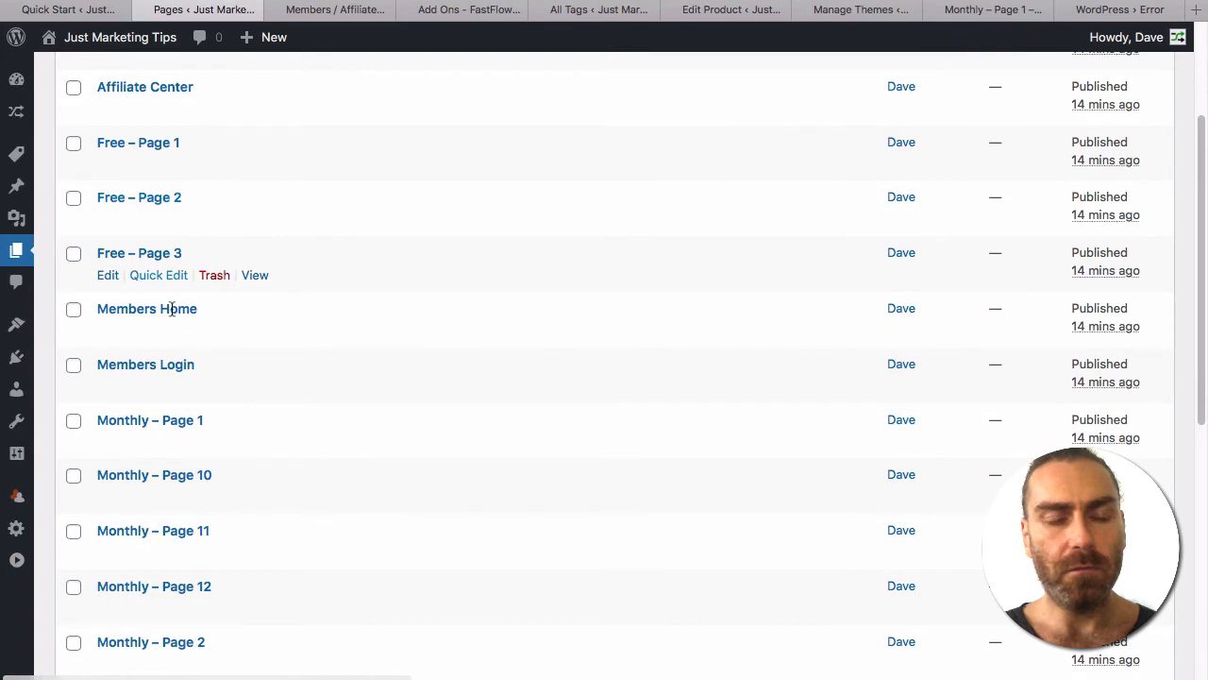
pyautogui.scroll(-6, 289, 385)
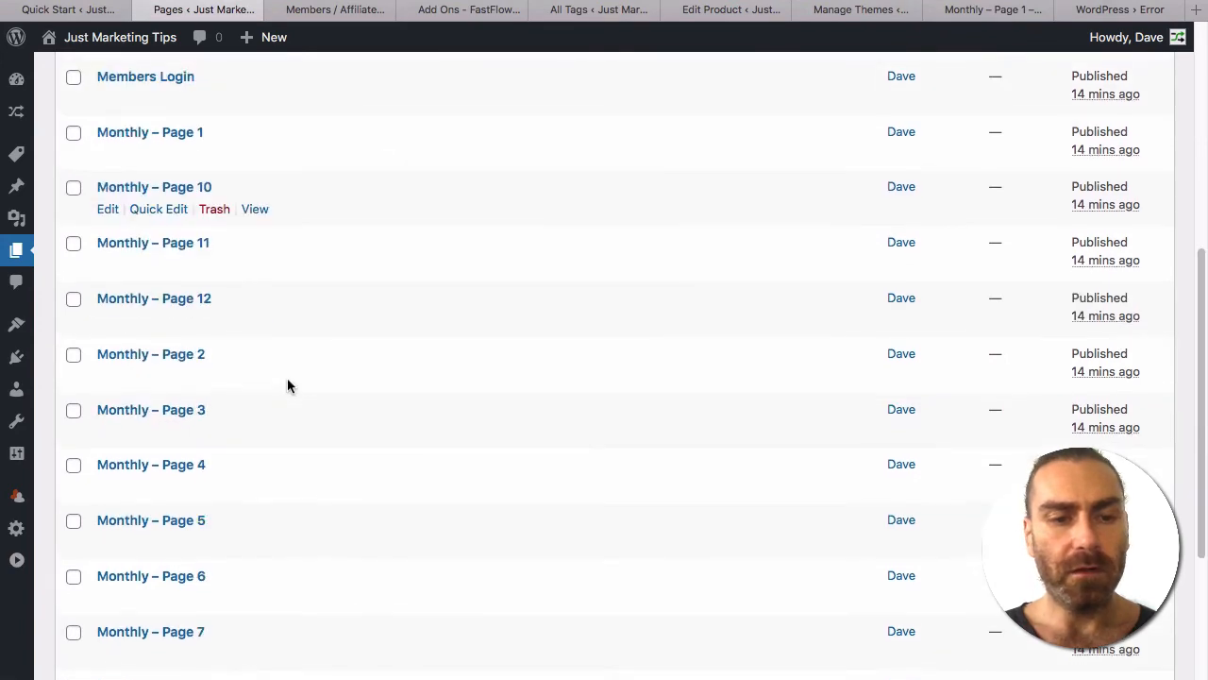
pyautogui.scroll(3, 255, 330)
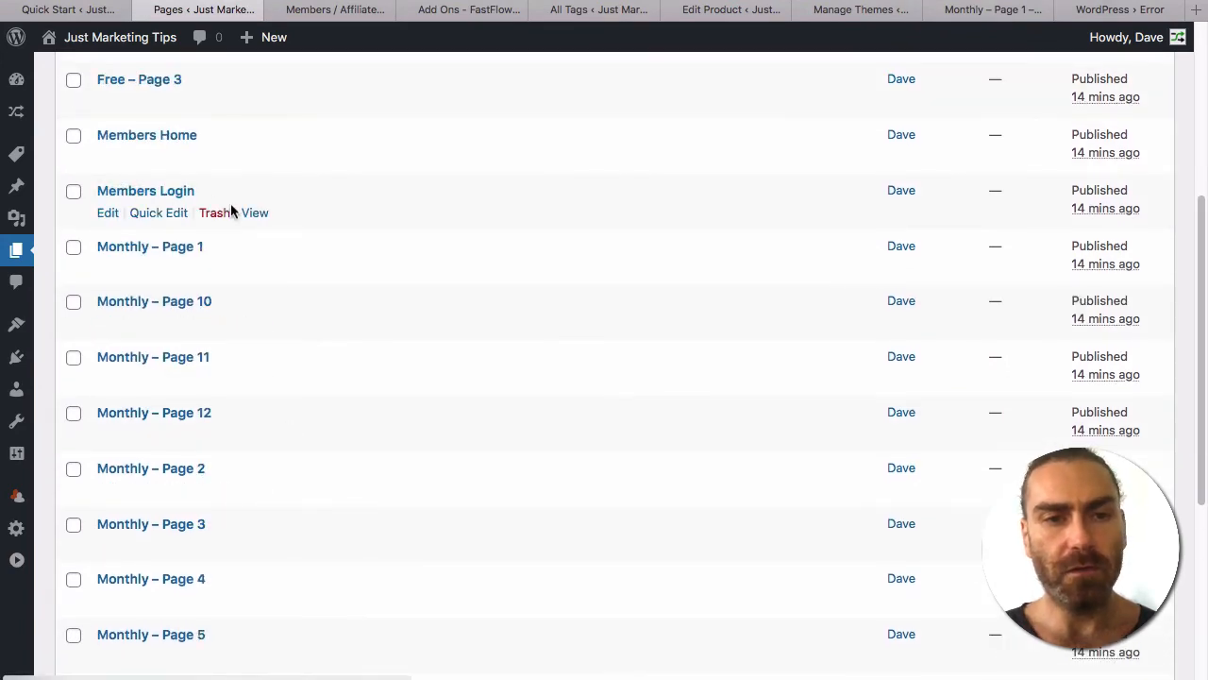
pyautogui.keyDown('super'); pyautogui.click(253, 215); pyautogui.keyUp('super')
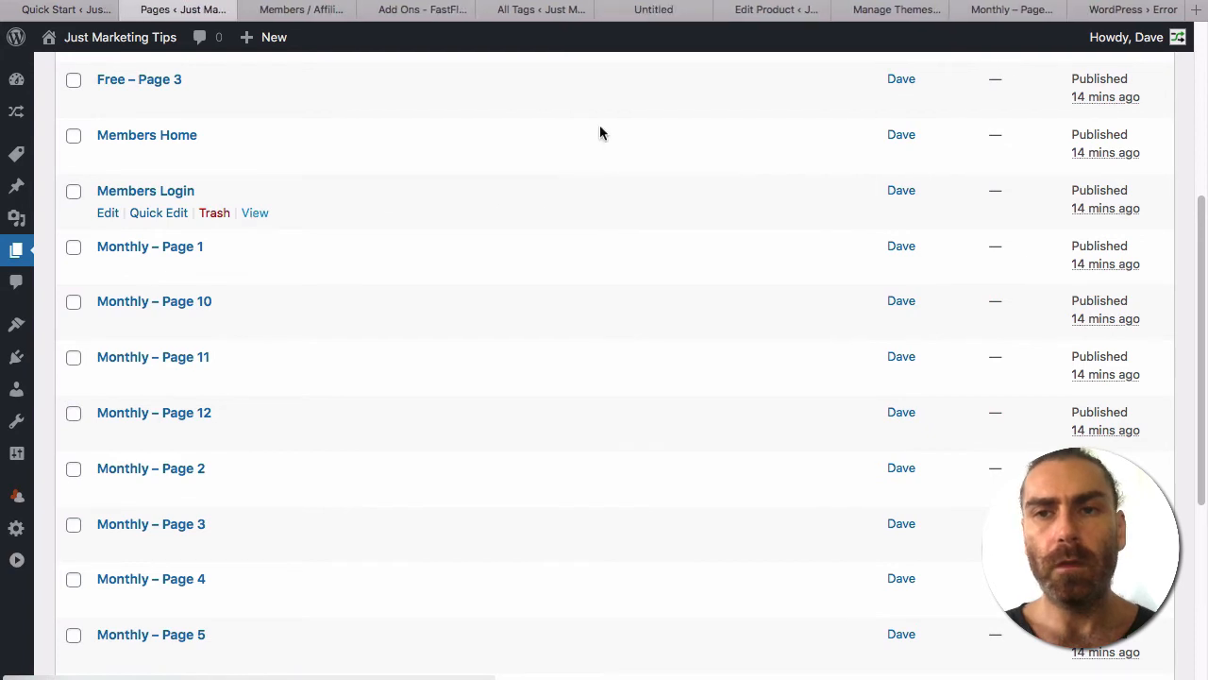
pyautogui.click(658, 12)
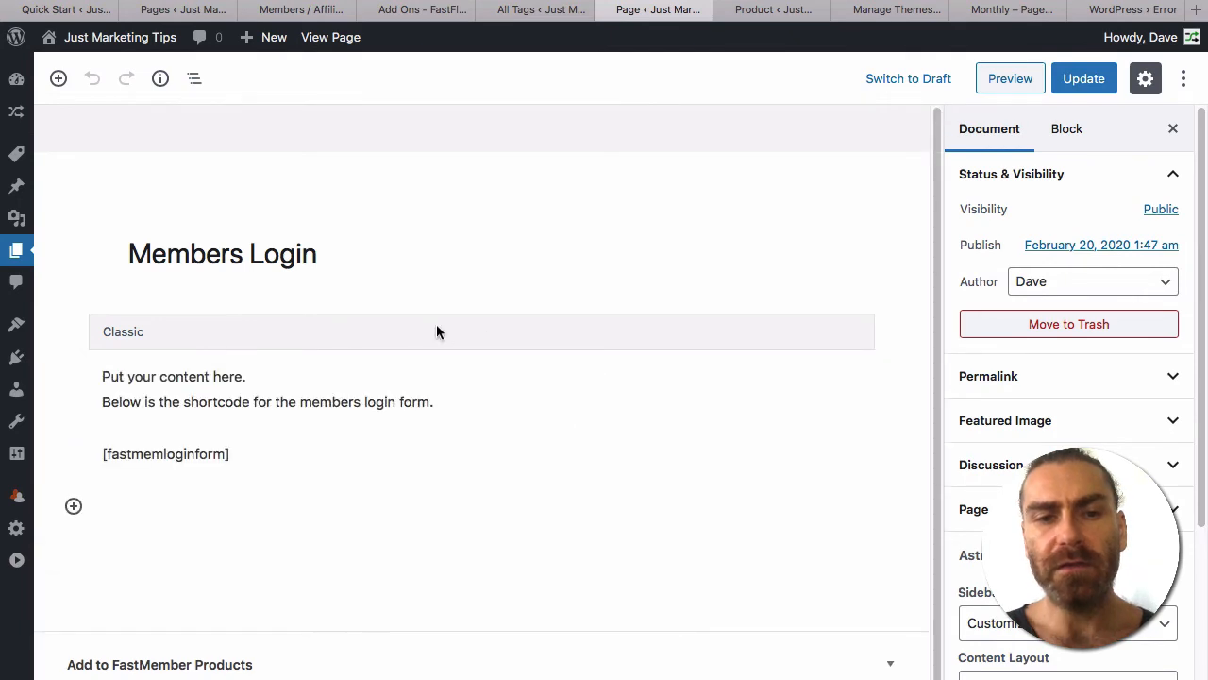
# Delete the two placeholder lines and the [fastmemloginform] shortcode from the Members Login content.
pyautogui.click(436, 326)
pyautogui.click(440, 426)
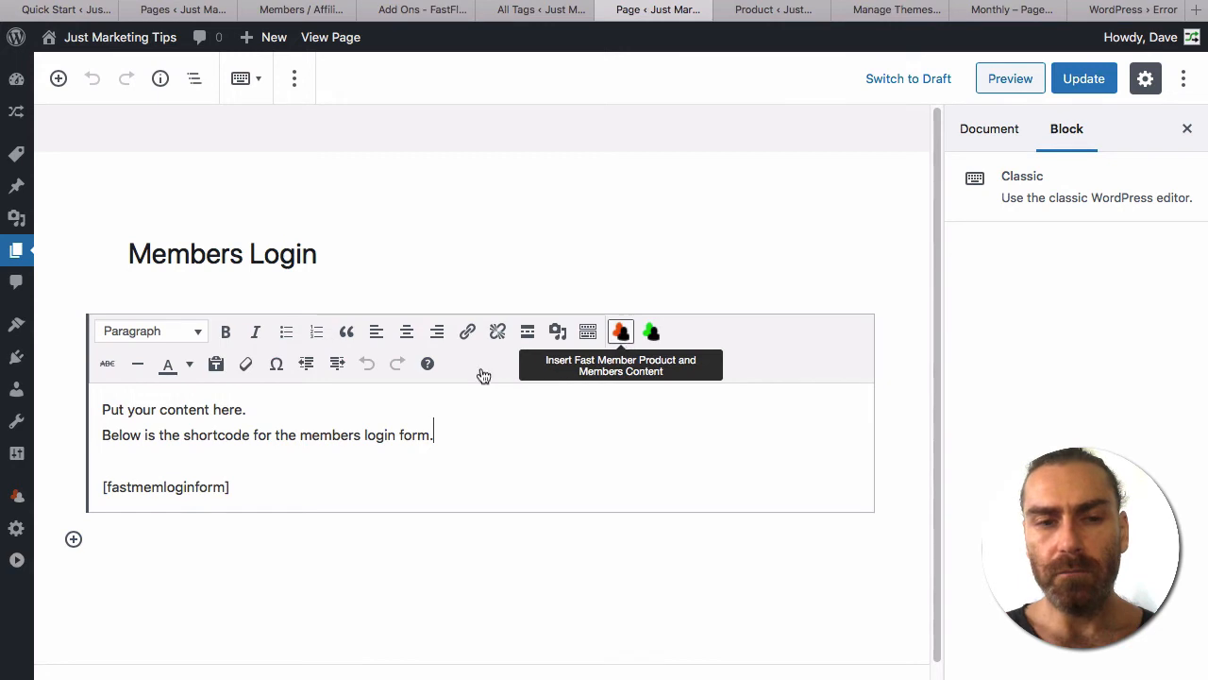
pyautogui.moveTo(253, 491); pyautogui.dragTo(54, 496)
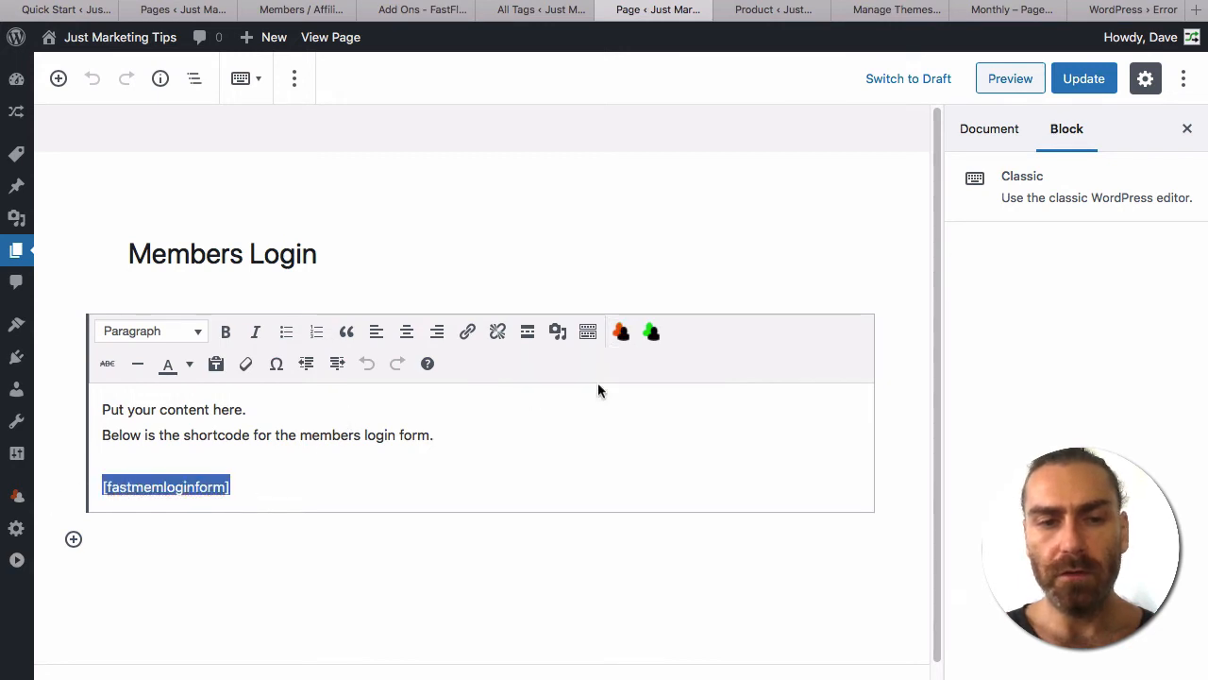
pyautogui.moveTo(451, 436); pyautogui.dragTo(43, 402)
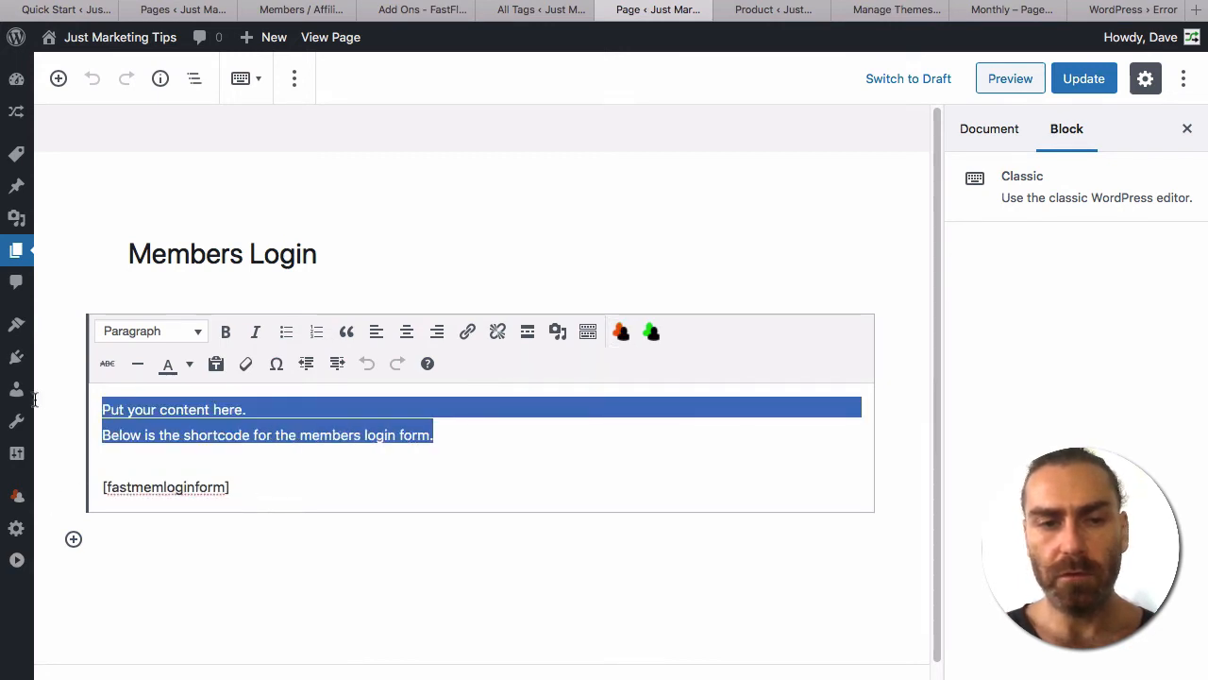
pyautogui.press('Delete')
pyautogui.press('Delete')
pyautogui.press('Delete')
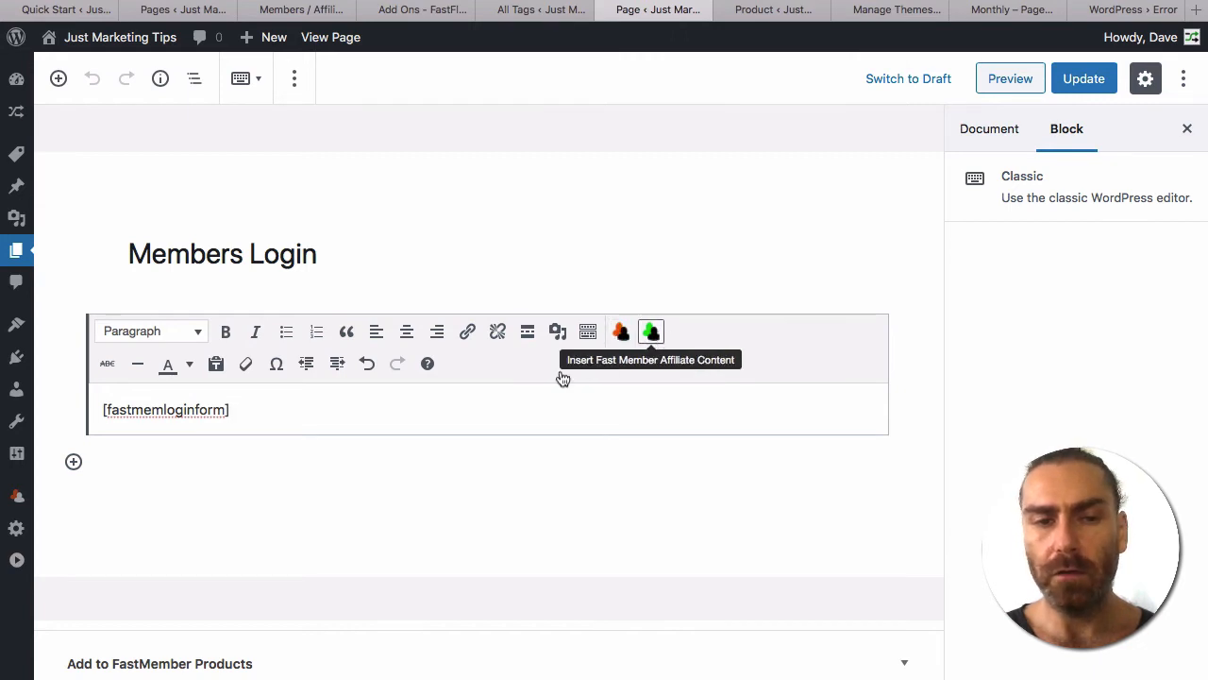
pyautogui.tripleClick(521, 401)
pyautogui.press('BackSpace')
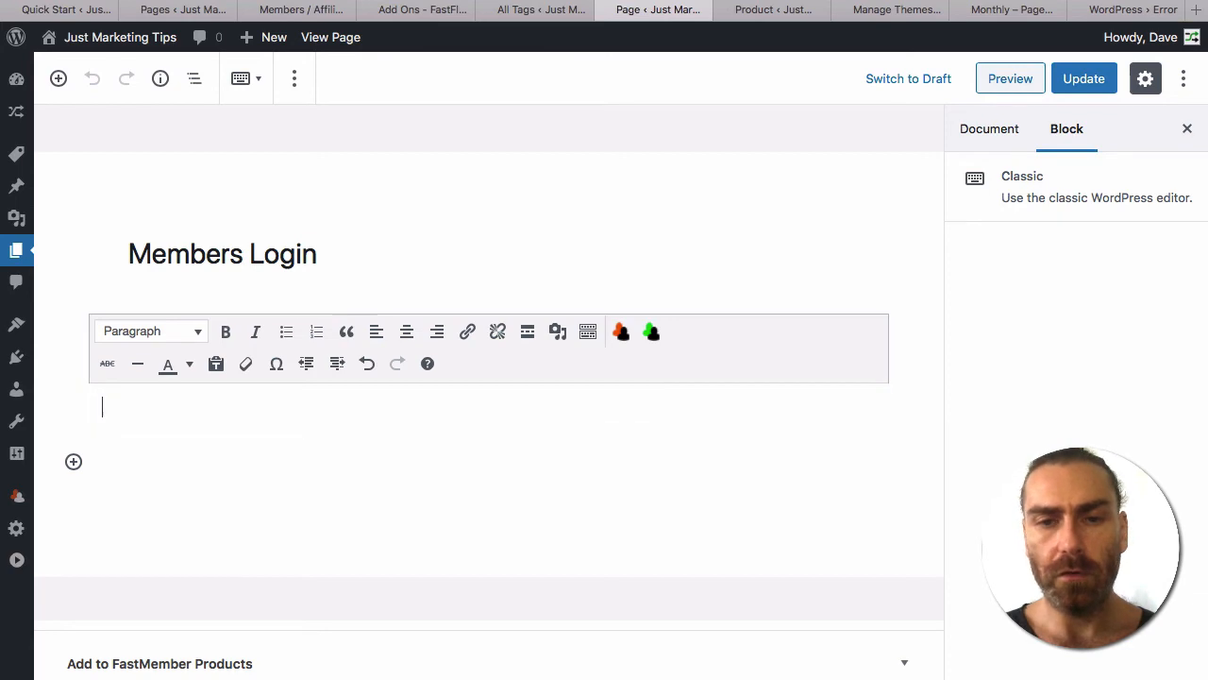
pyautogui.click(621, 332)
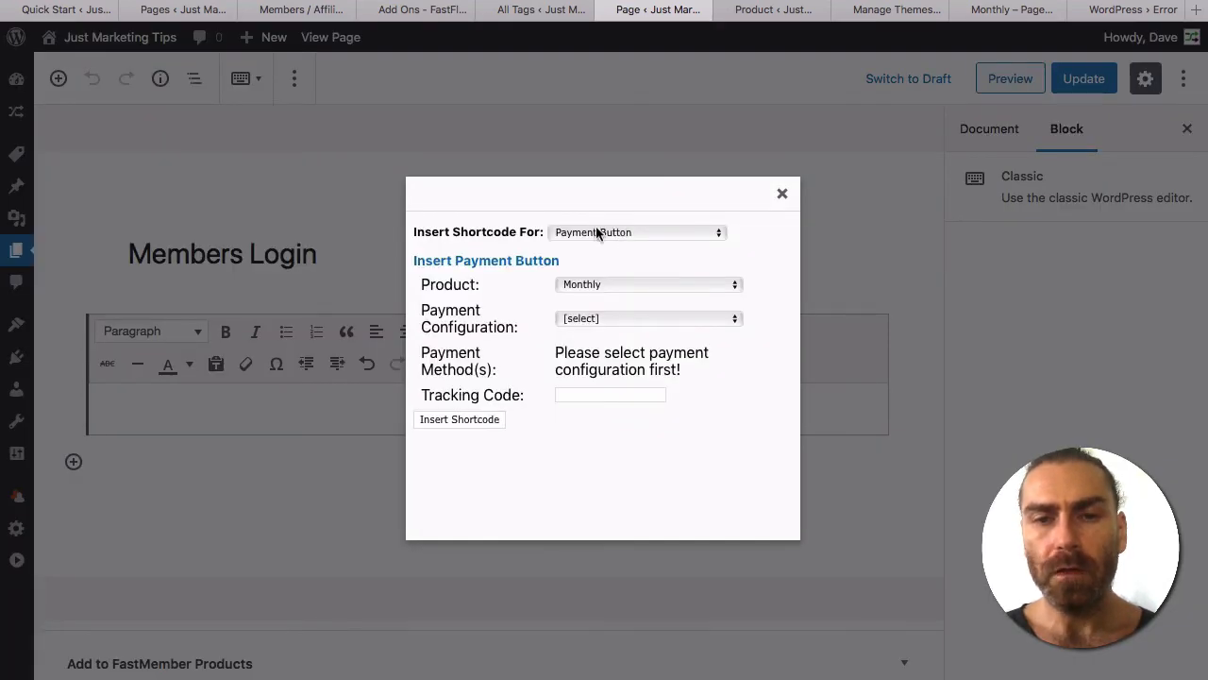
# Insert a FastMember Login Form shortcode with no redirect product, then view the Free product.
pyautogui.click(597, 233)
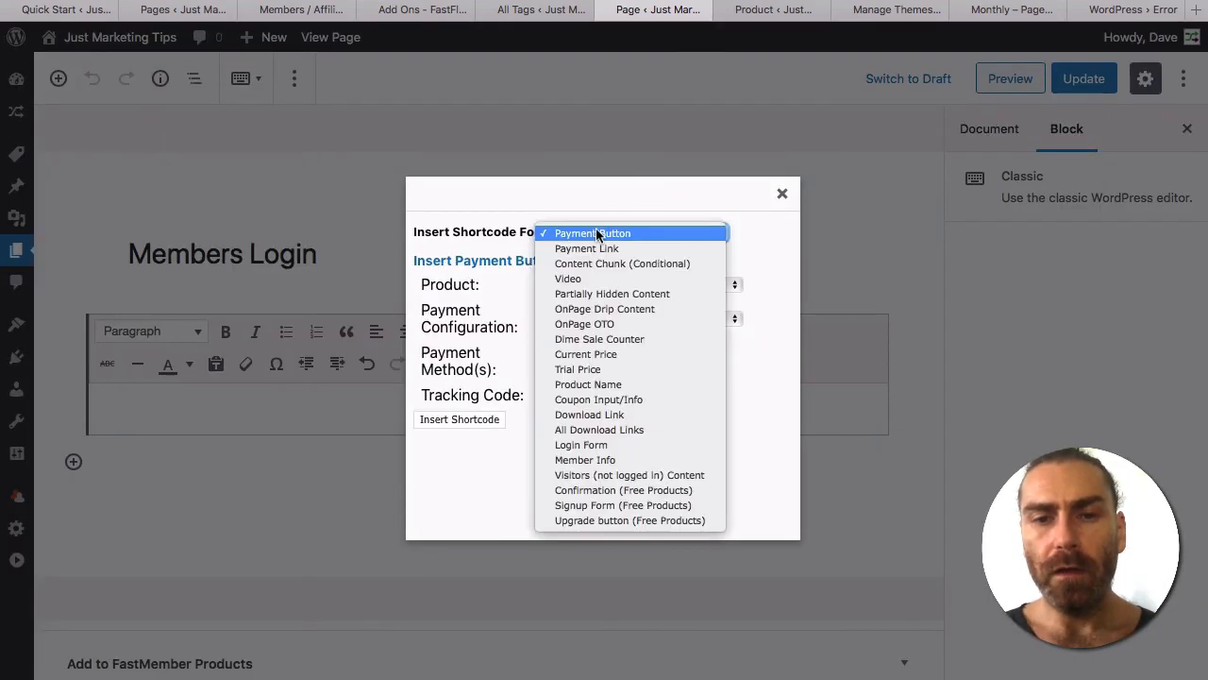
pyautogui.click(585, 445)
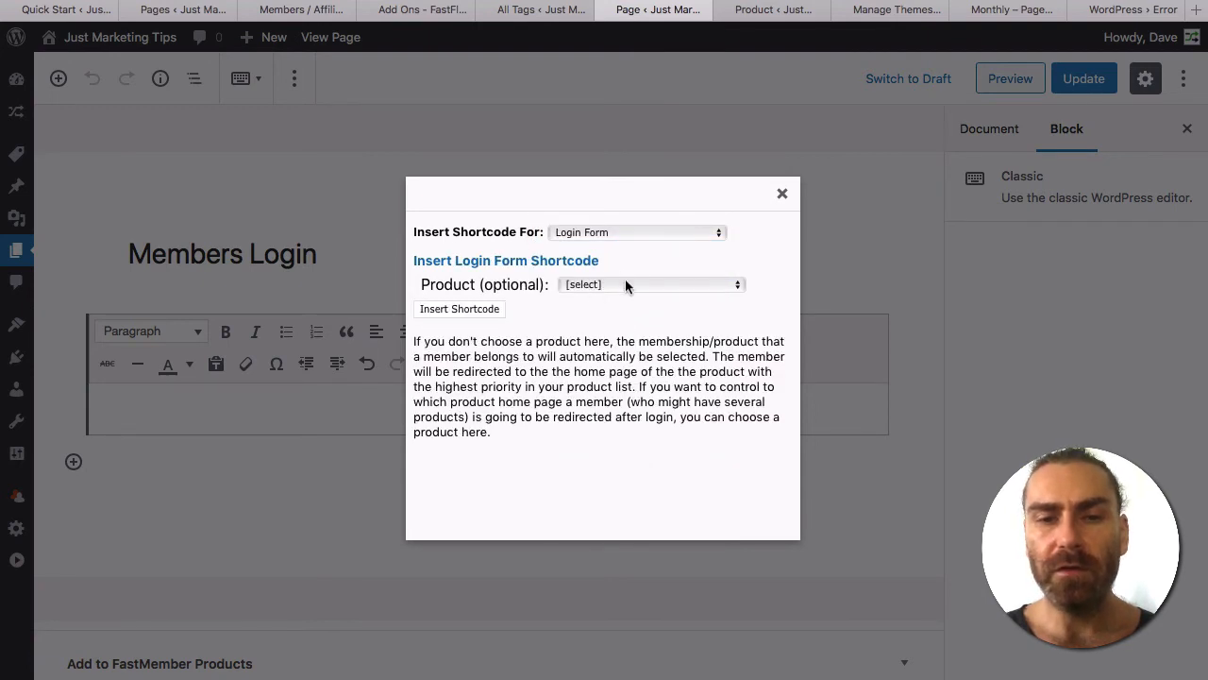
pyautogui.click(614, 283)
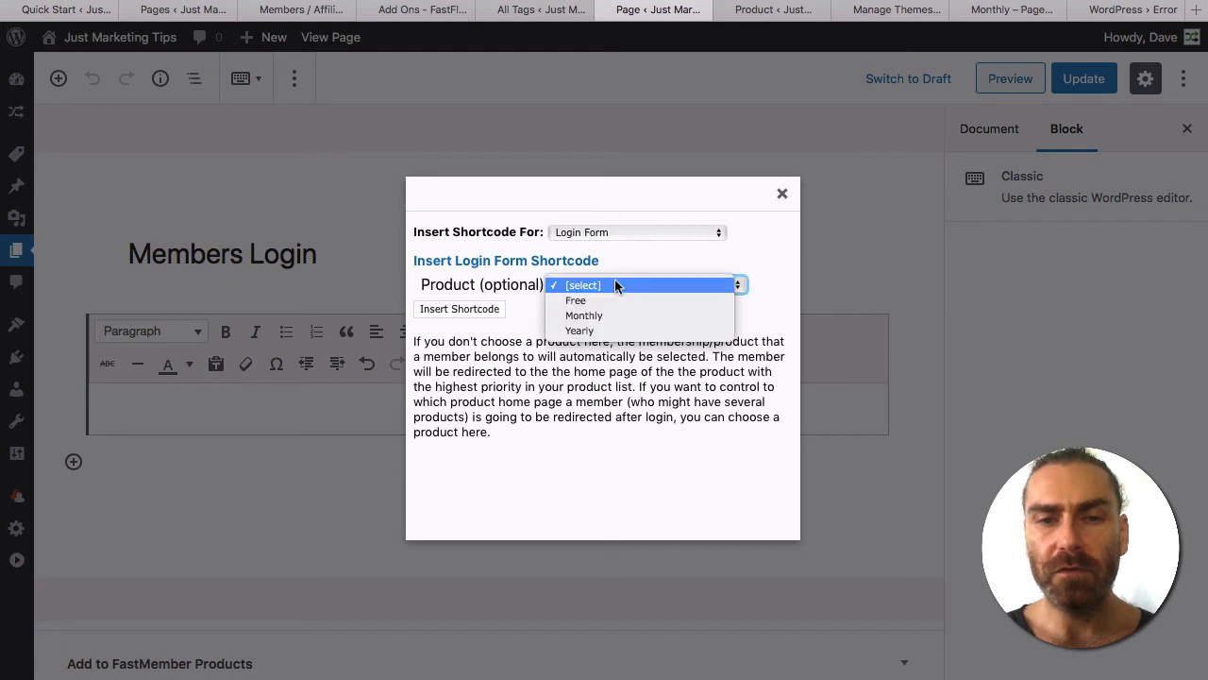
pyautogui.click(479, 352)
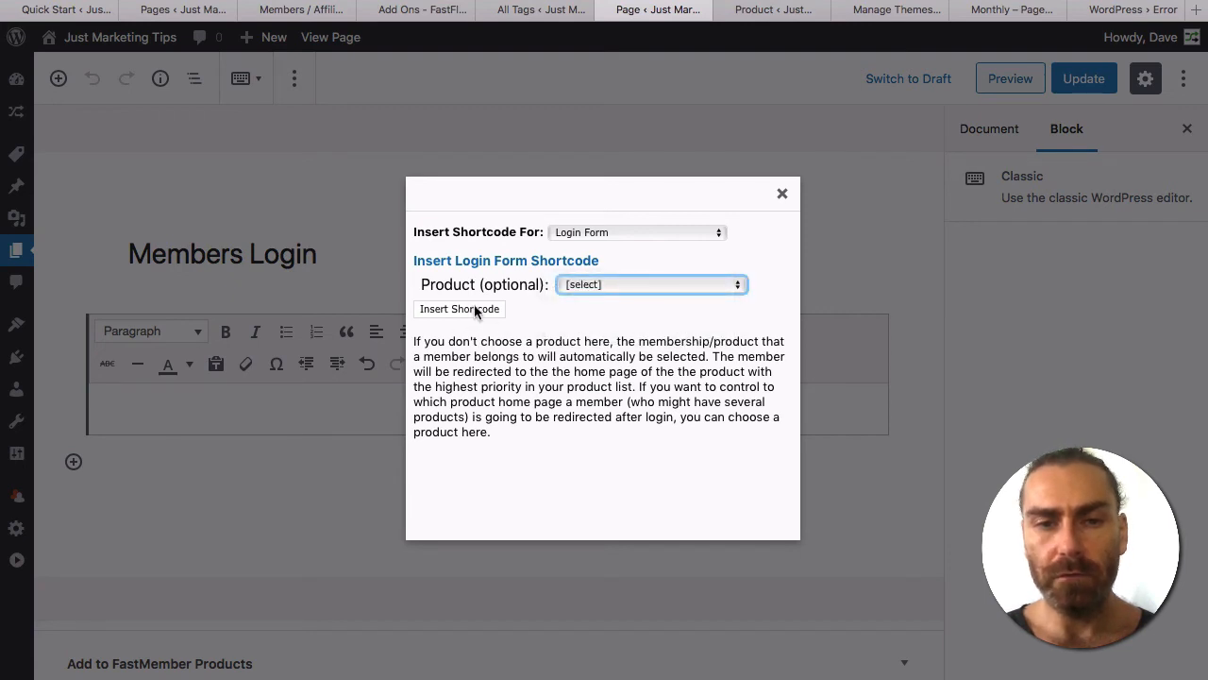
pyautogui.click(463, 309)
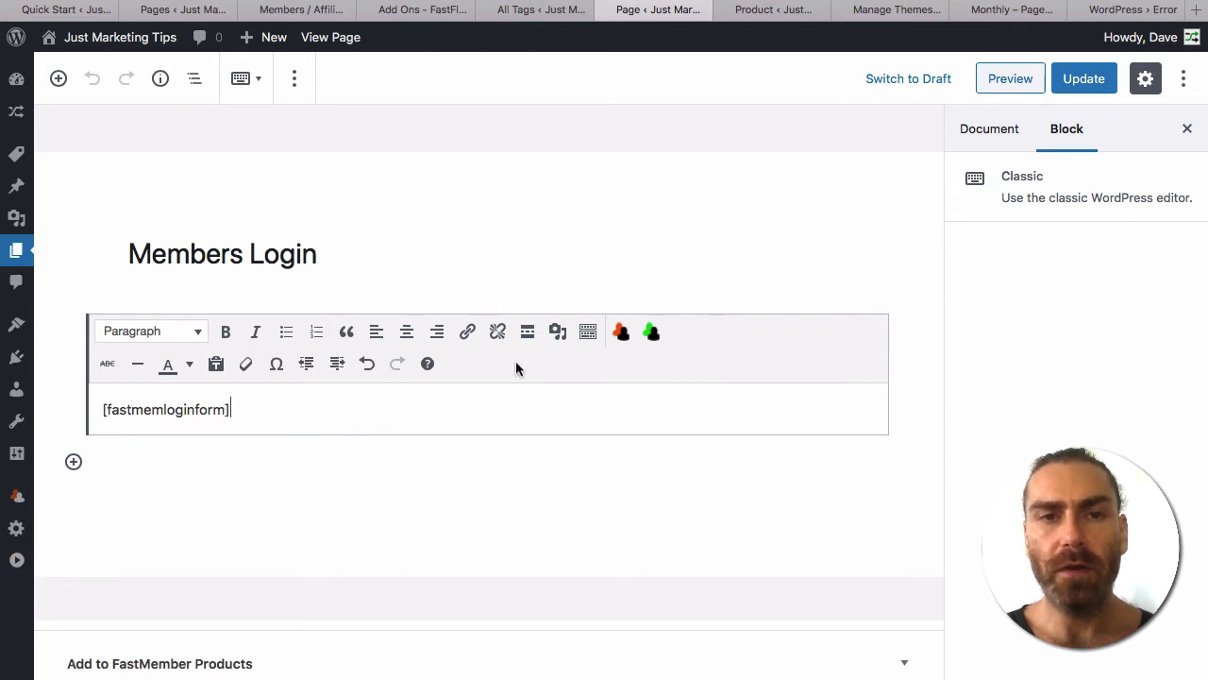
pyautogui.click(793, 13)
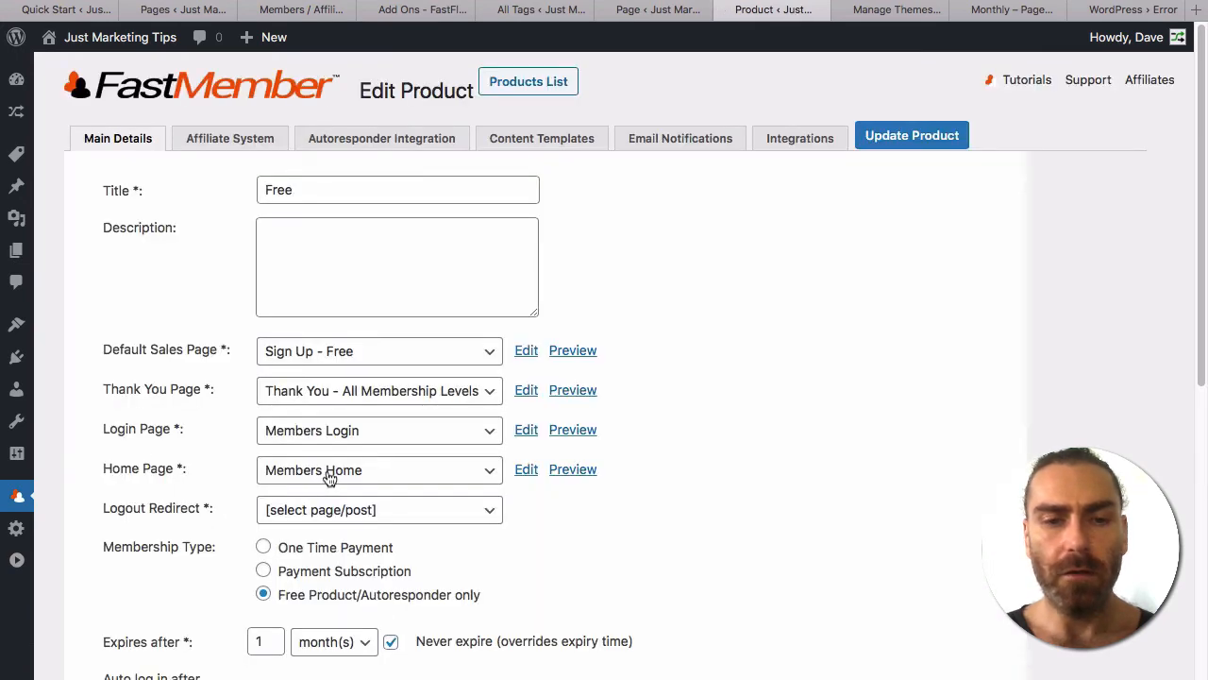
pyautogui.click(372, 475)
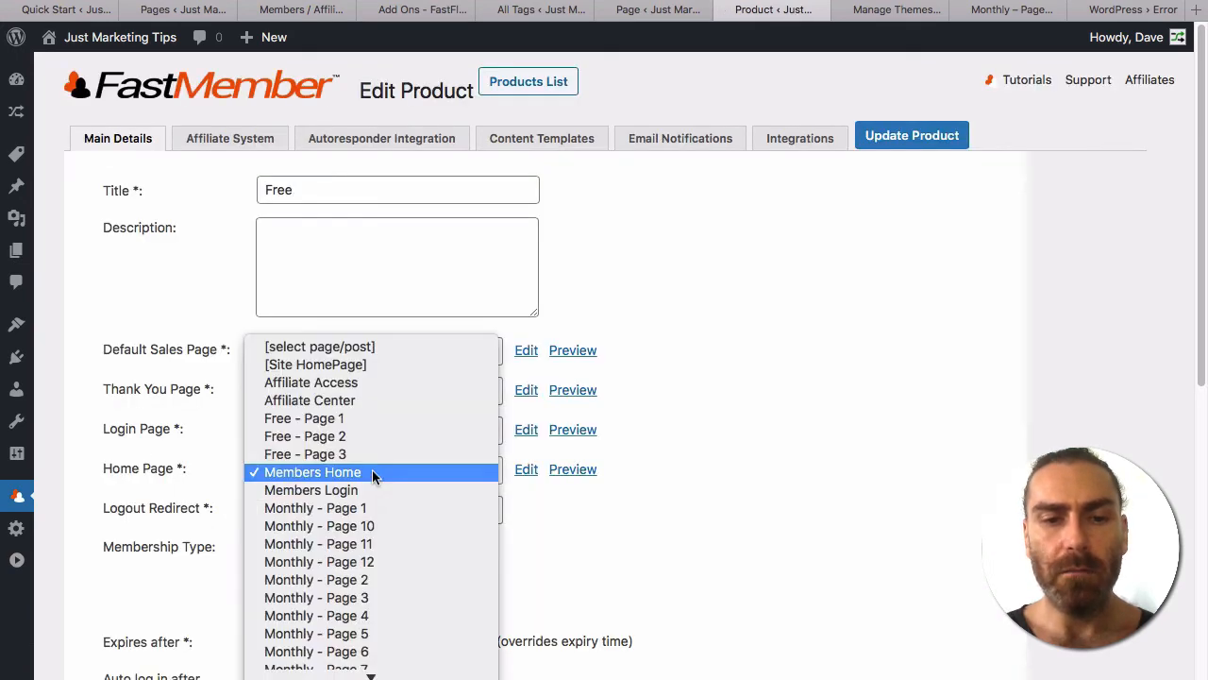
pyautogui.click(373, 475)
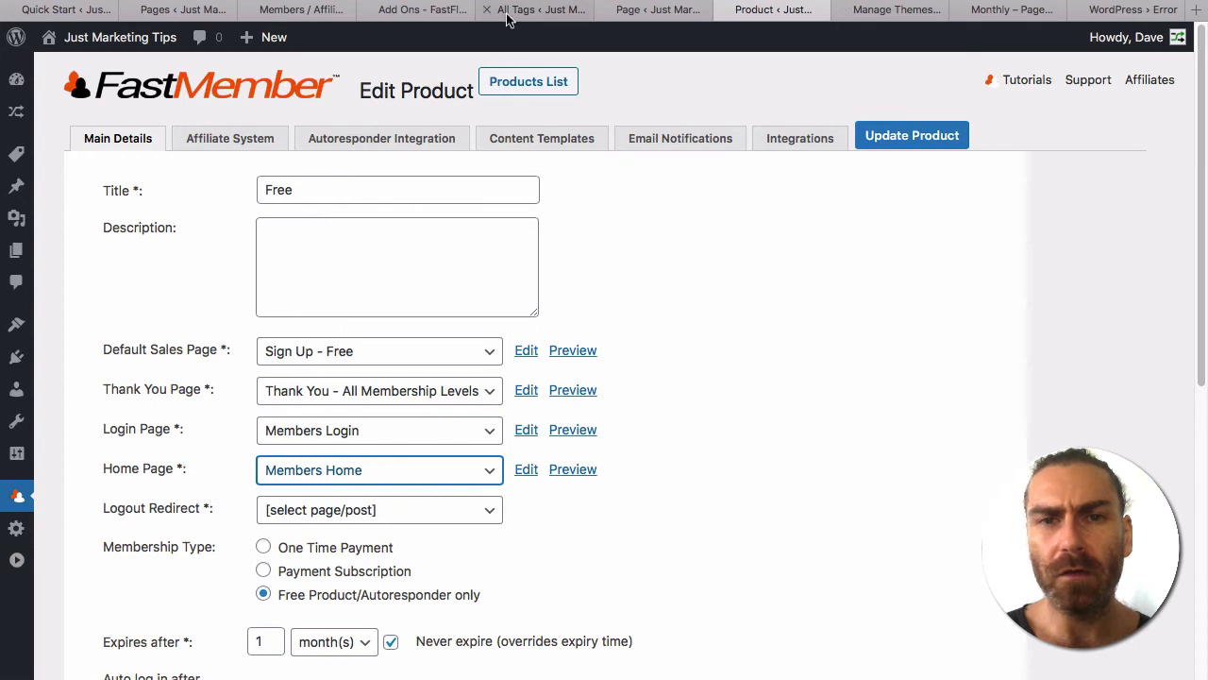
# Update the Members Login page, copy its link, and check it in a private window.
pyautogui.click(658, 10)
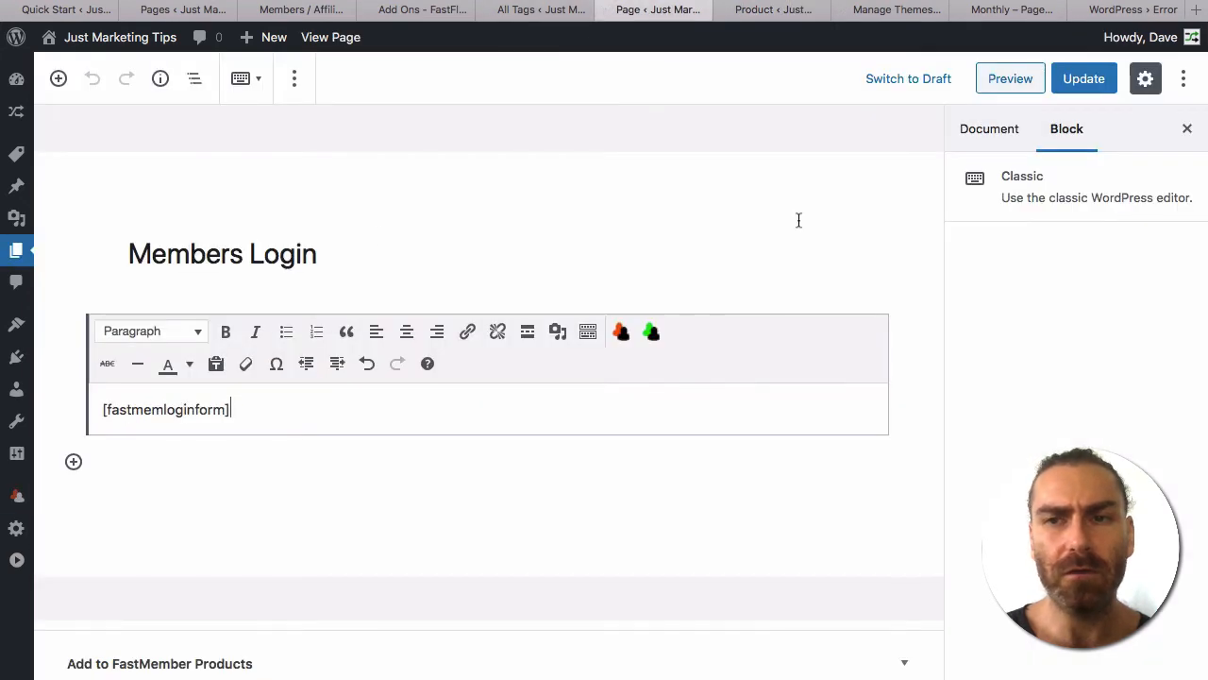
pyautogui.click(1083, 79)
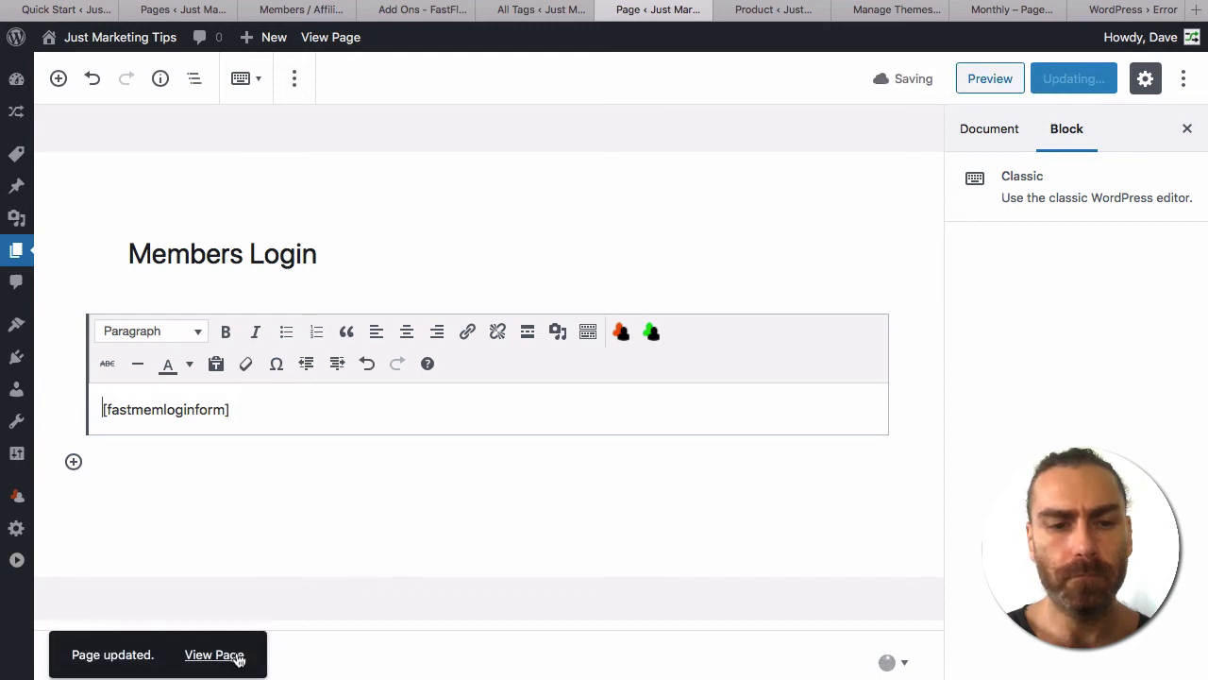
pyautogui.rightClick(226, 659)
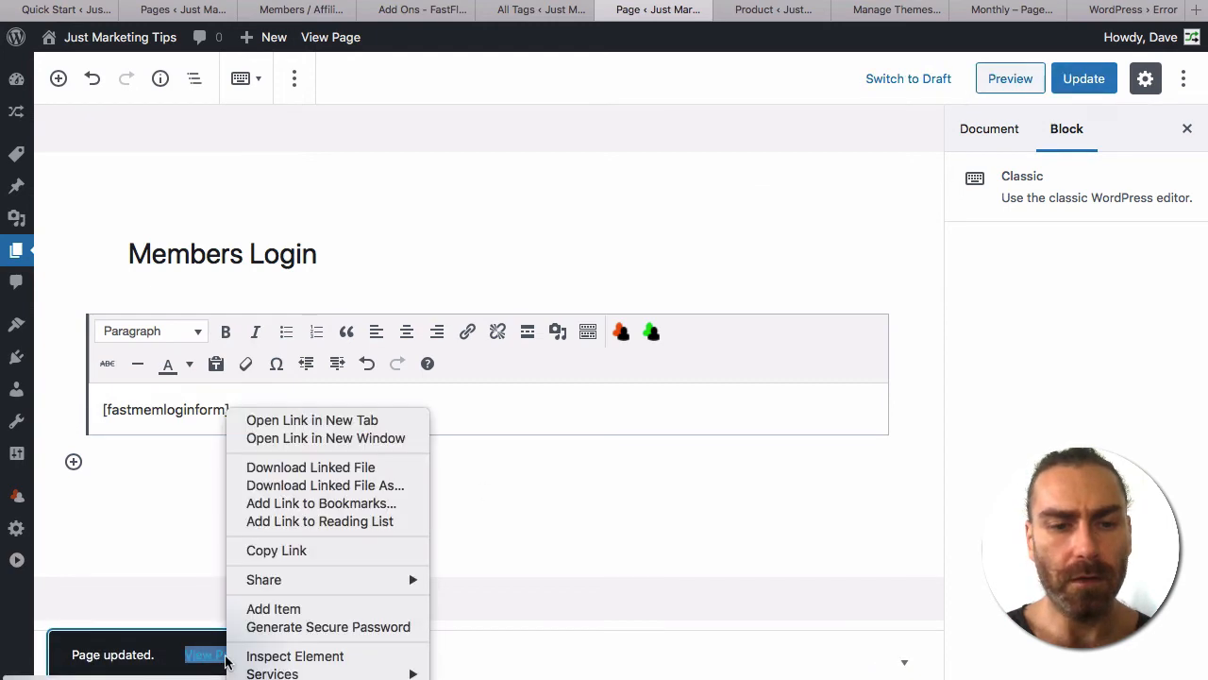
pyautogui.click(323, 551)
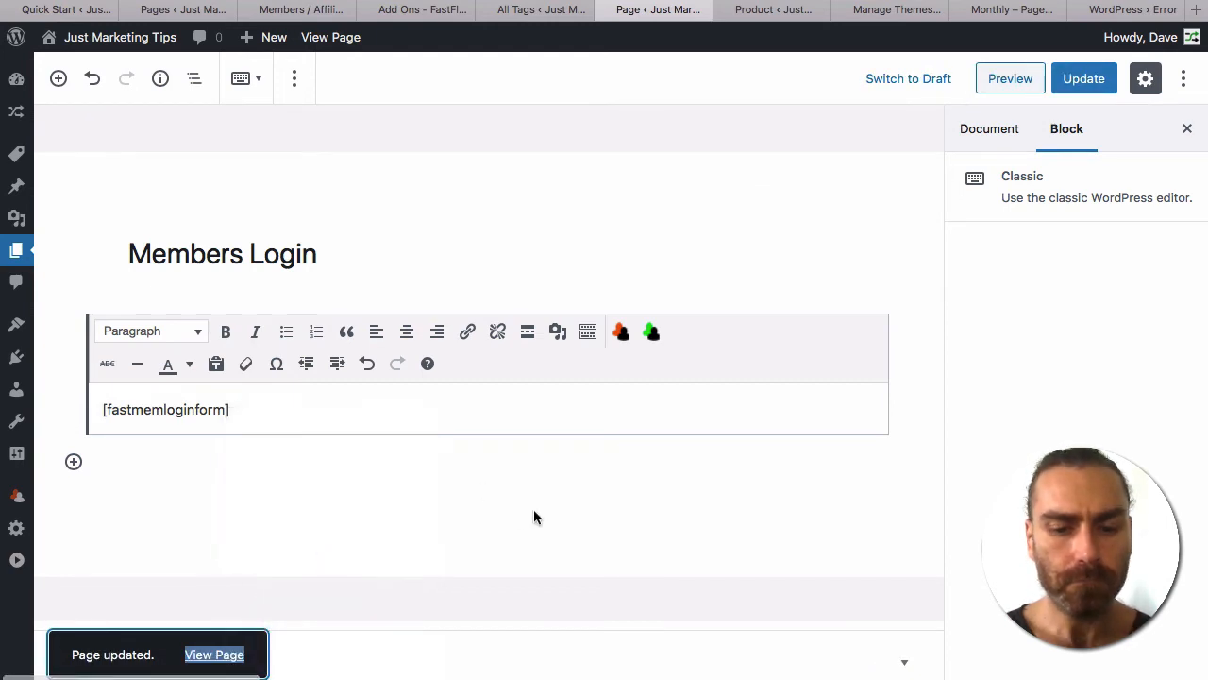
pyautogui.press('super+shift+n')
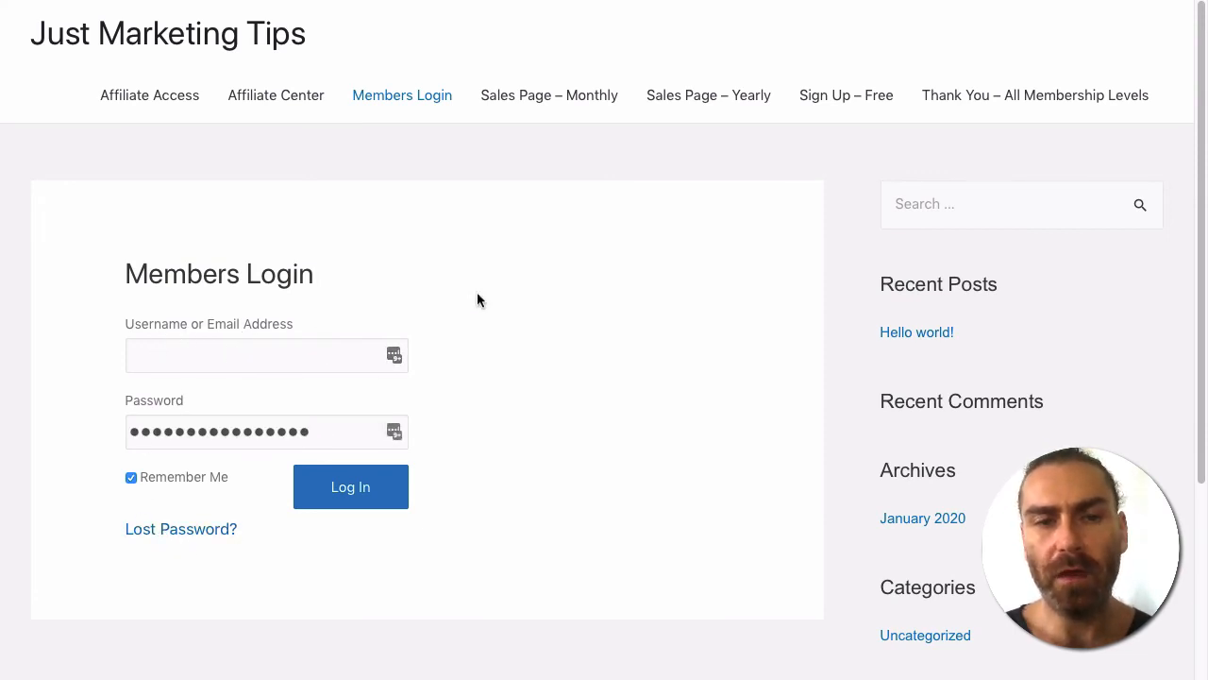
pyautogui.press('super+Tab')
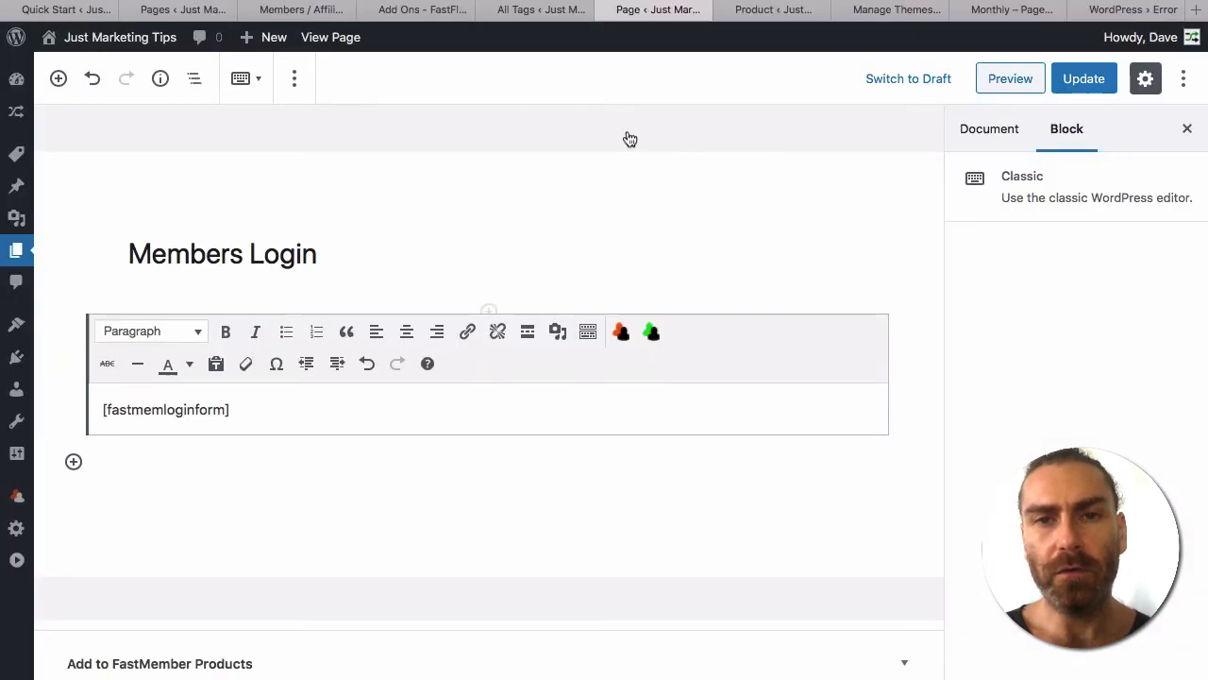
# Review the Free product's Home Page options unchanged, then scroll Pages to Monthly – Page 1.
pyautogui.click(770, 14)
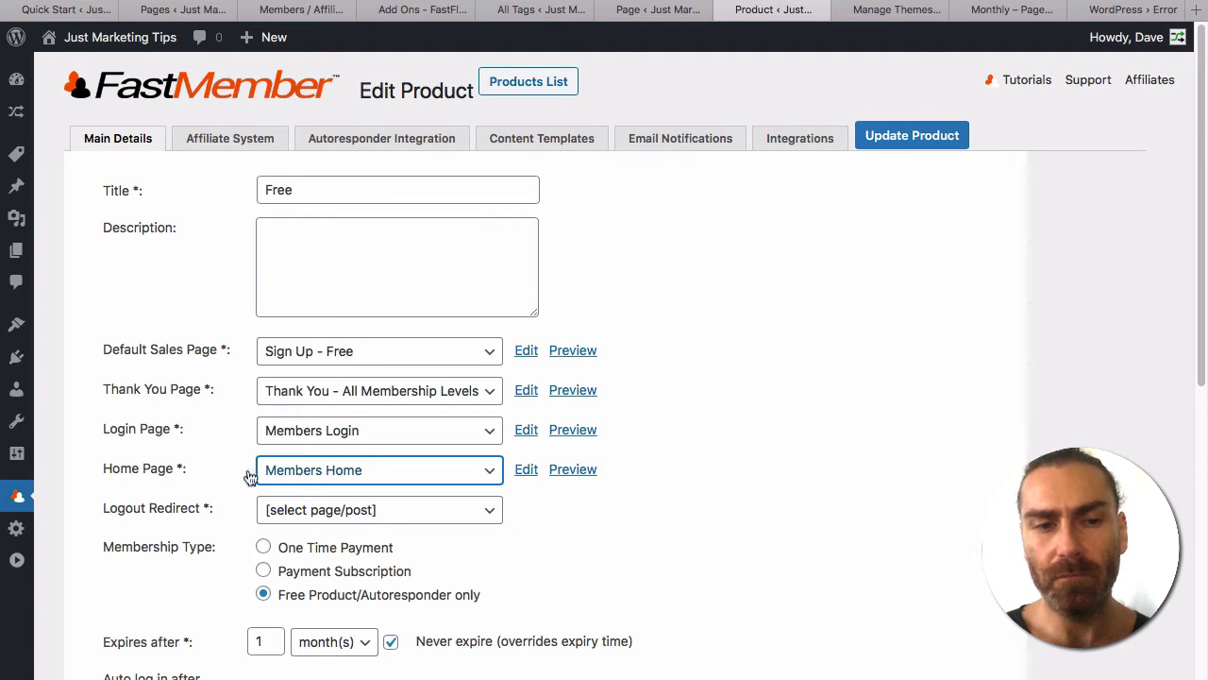
pyautogui.click(331, 472)
pyautogui.click(740, 438)
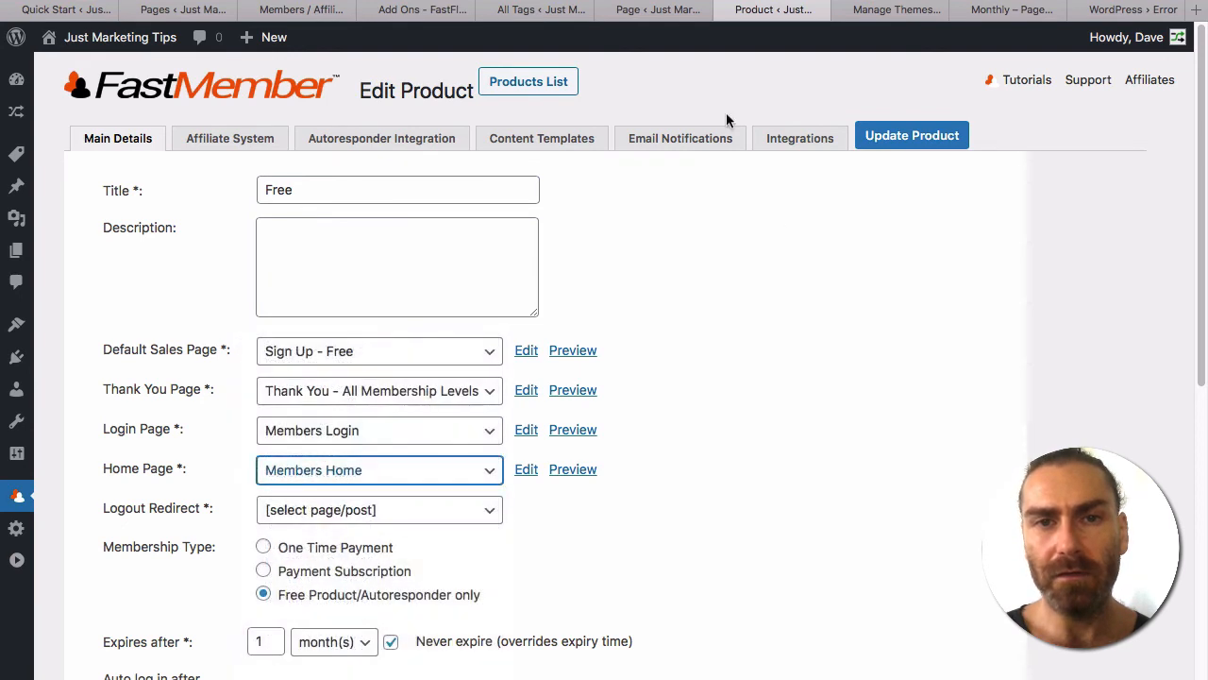
pyautogui.click(185, 11)
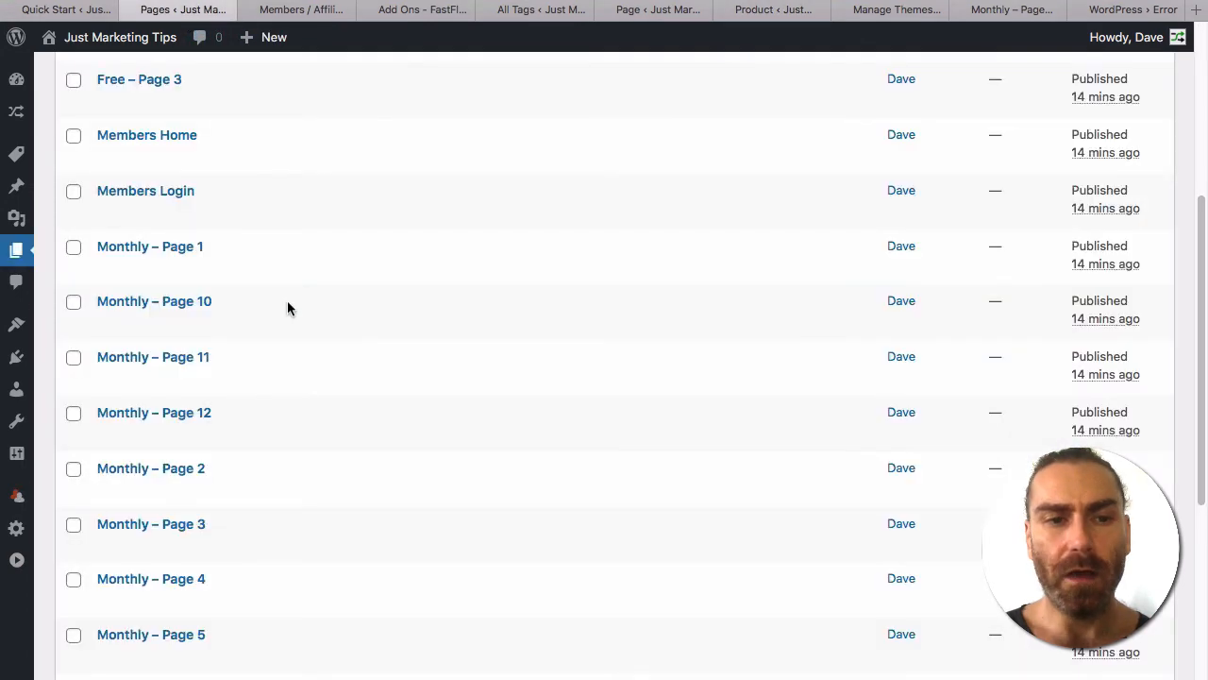
pyautogui.scroll(-5, 287, 308)
pyautogui.scroll(3, 287, 308)
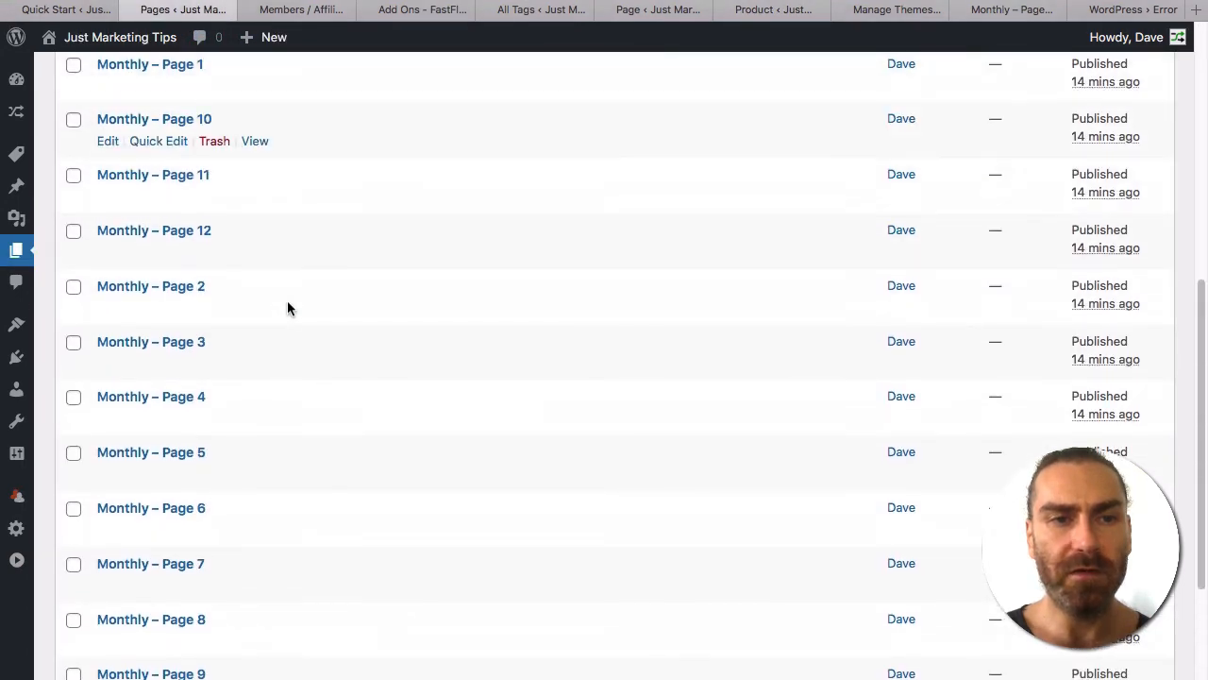
pyautogui.scroll(1, 286, 300)
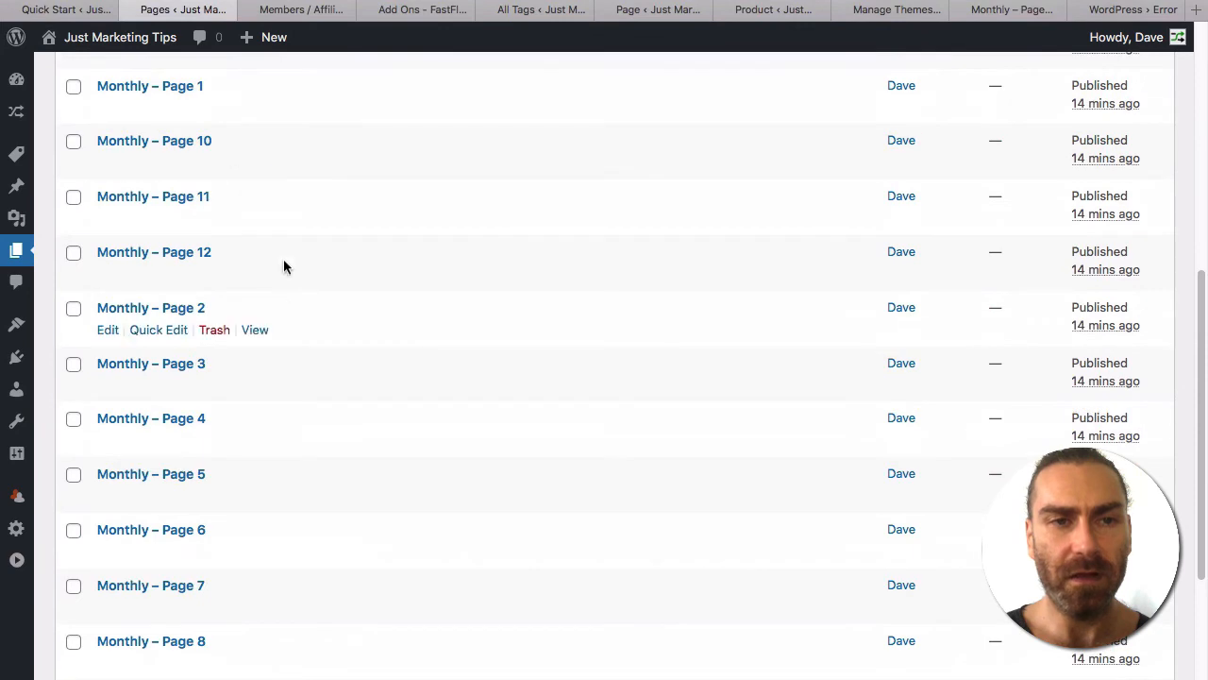
# Open Monthly – Page 1 and delete its two placeholder text lines.
pyautogui.click(162, 97)
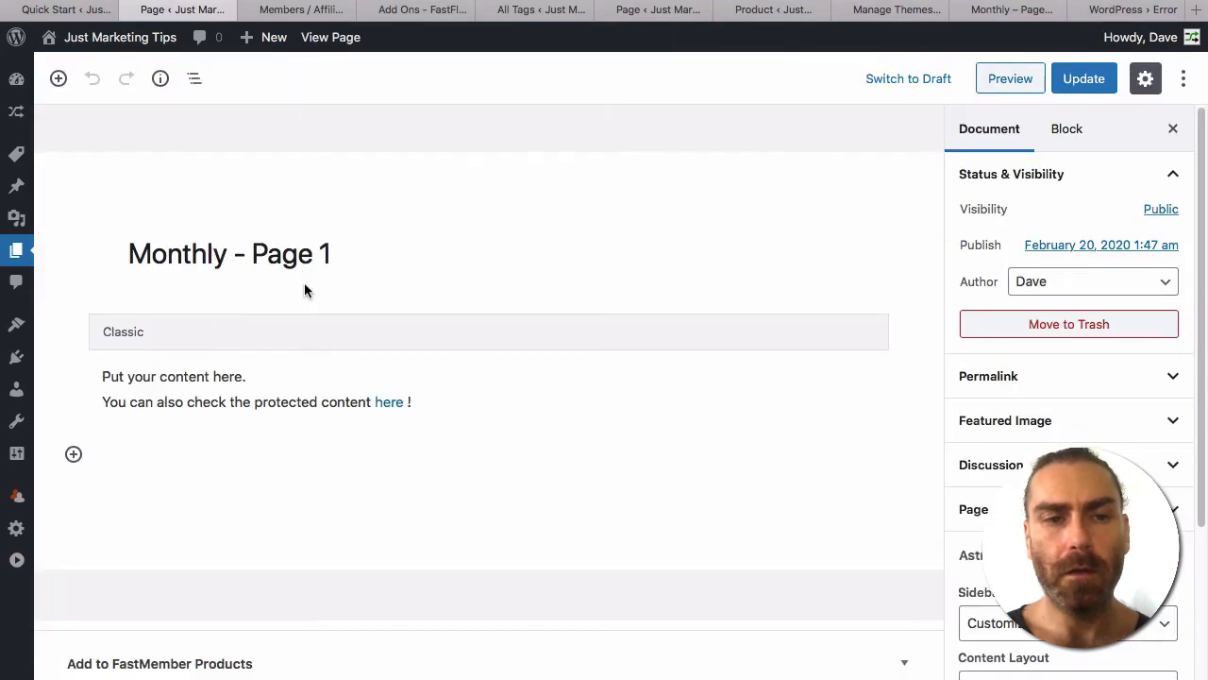
pyautogui.click(177, 370)
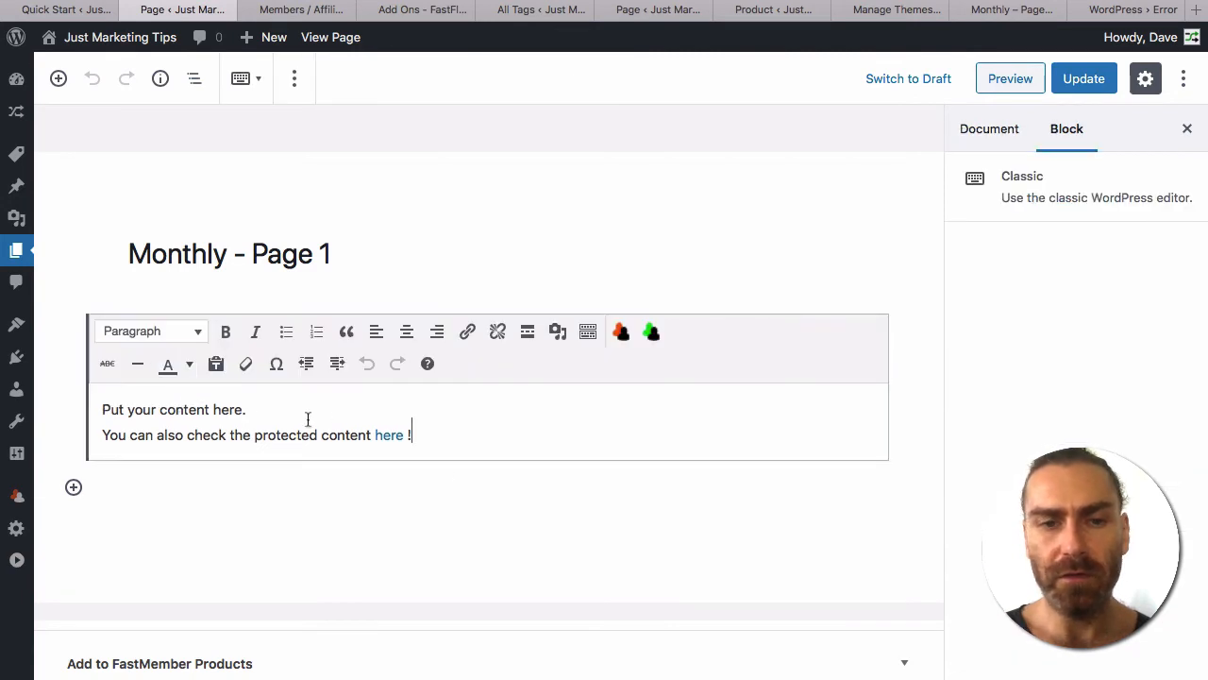
pyautogui.moveTo(415, 435); pyautogui.dragTo(87, 386)
pyautogui.press('BackSpace')
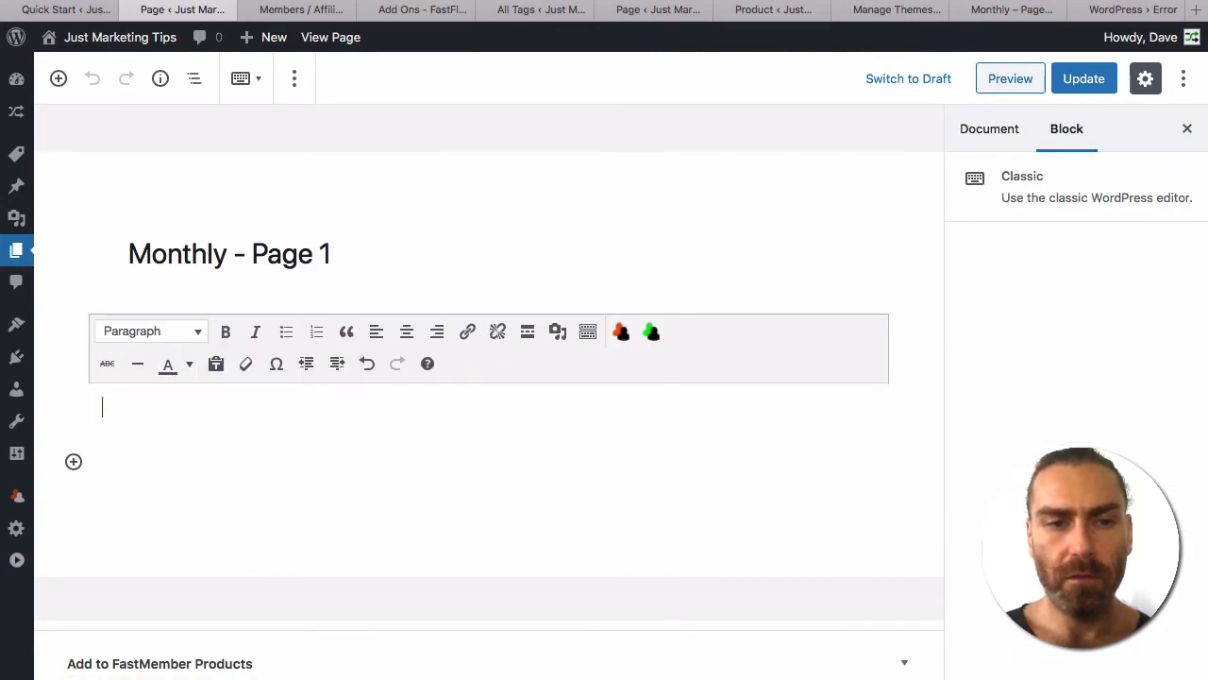
pyautogui.press('BackSpace')
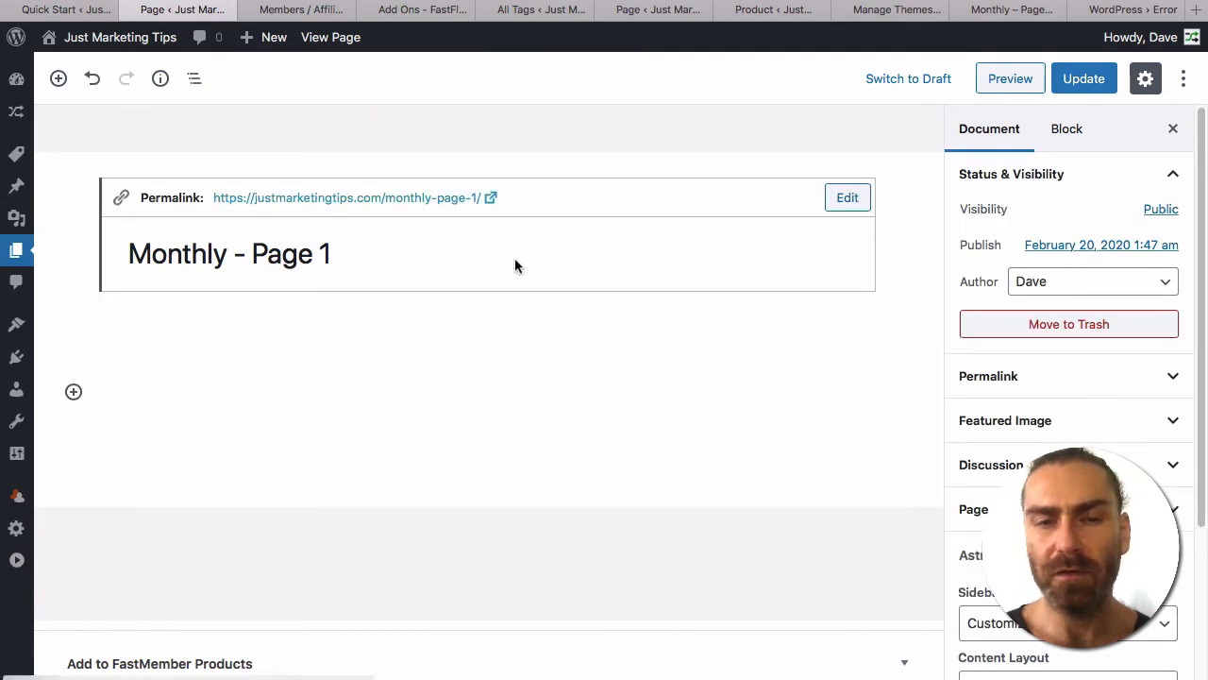
pyautogui.click(421, 350)
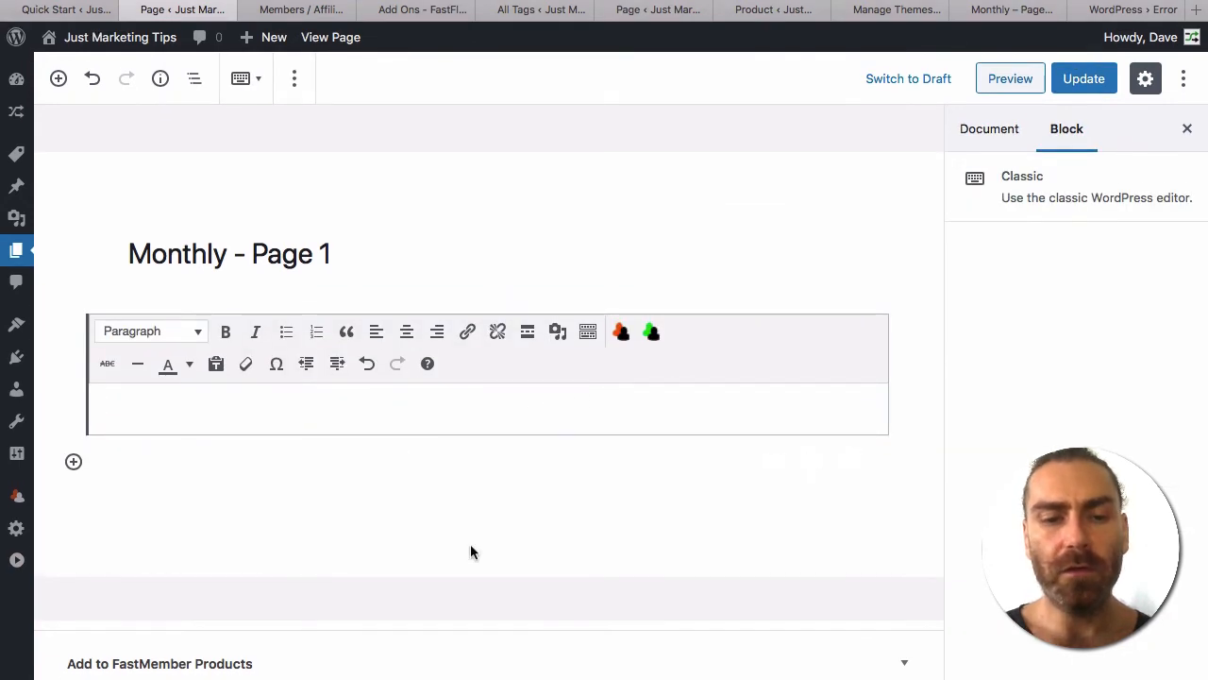
# Protect the page for both Monthly and Yearly products and update it.
pyautogui.click(580, 664)
pyautogui.scroll(-3, 640, 585)
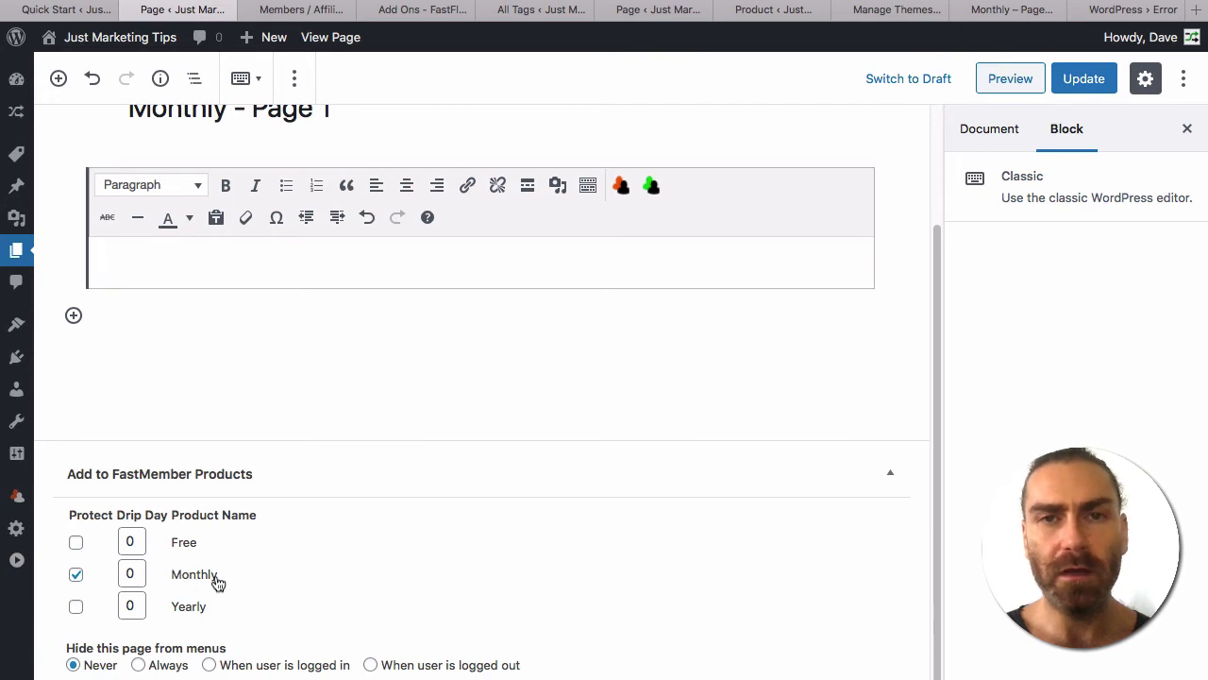
pyautogui.click(76, 609)
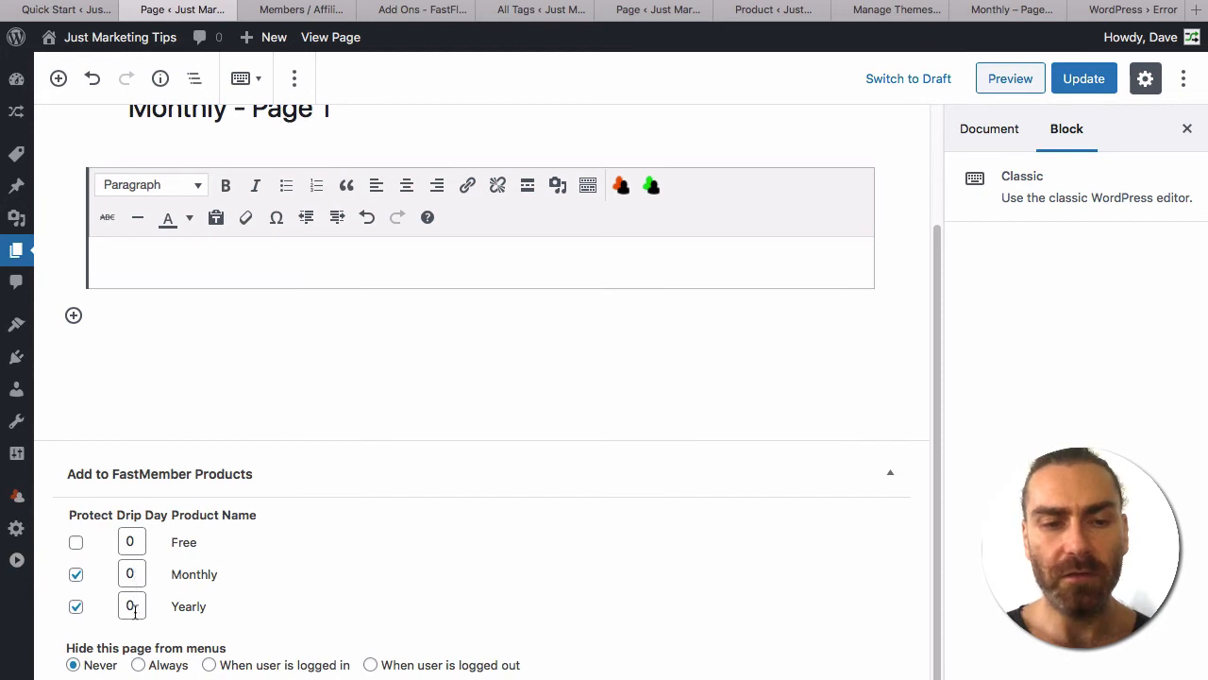
pyautogui.scroll(2, 158, 463)
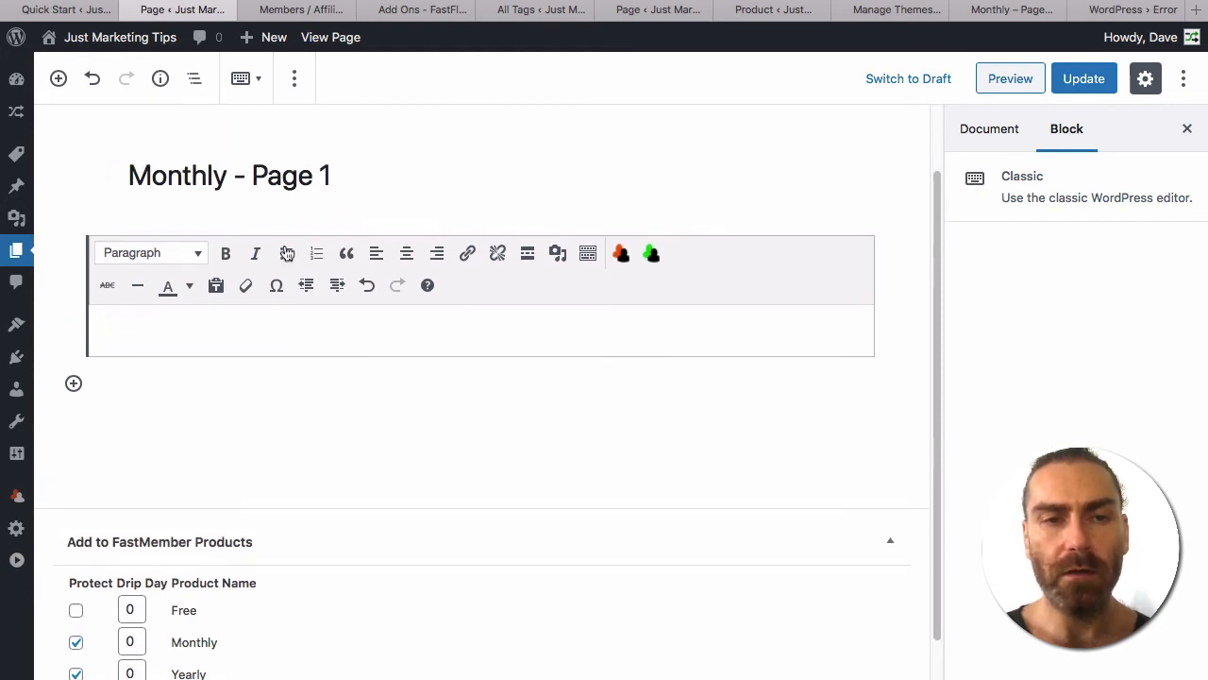
pyautogui.scroll(-2, 780, 164)
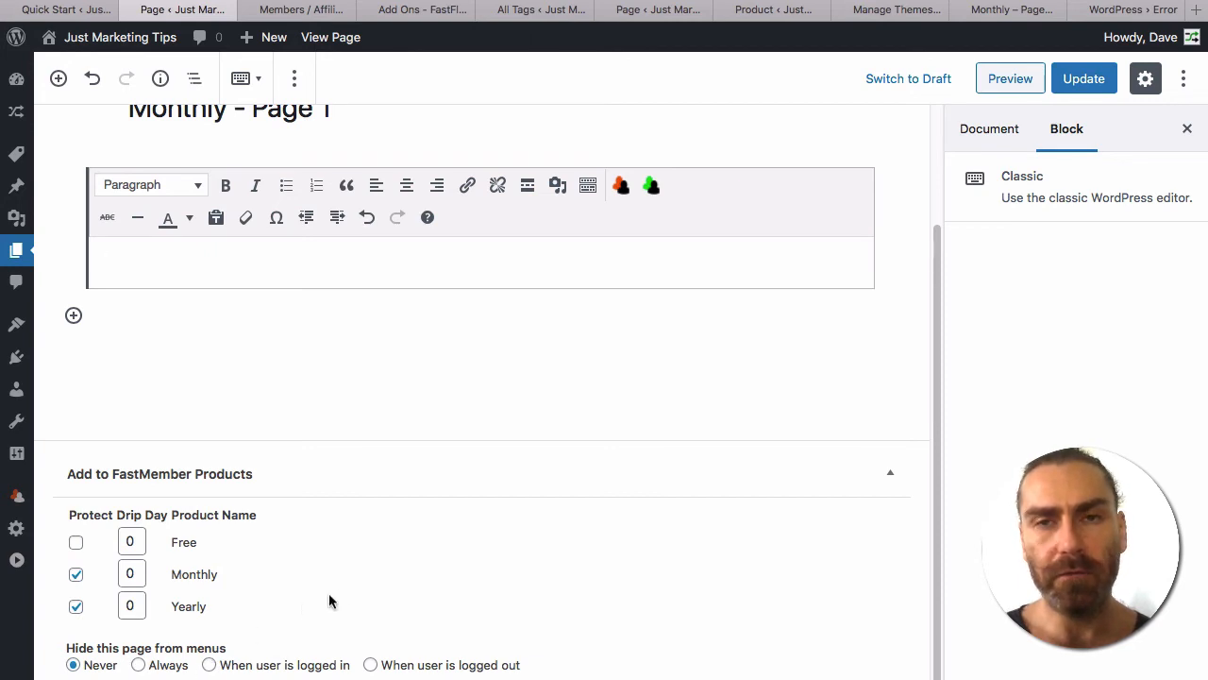
pyautogui.click(1081, 81)
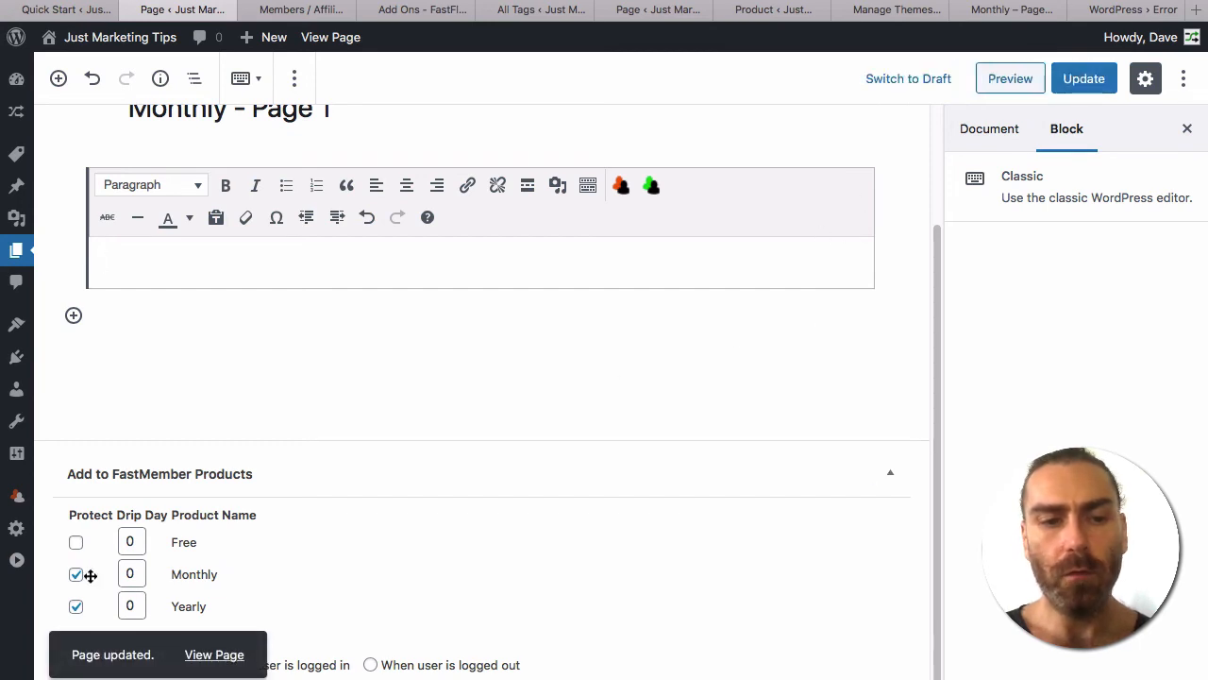
# In Protected Content select the Yearly product, trying and undoing protection of Monthly Pages 2–12.
pyautogui.moveTo(16, 501)
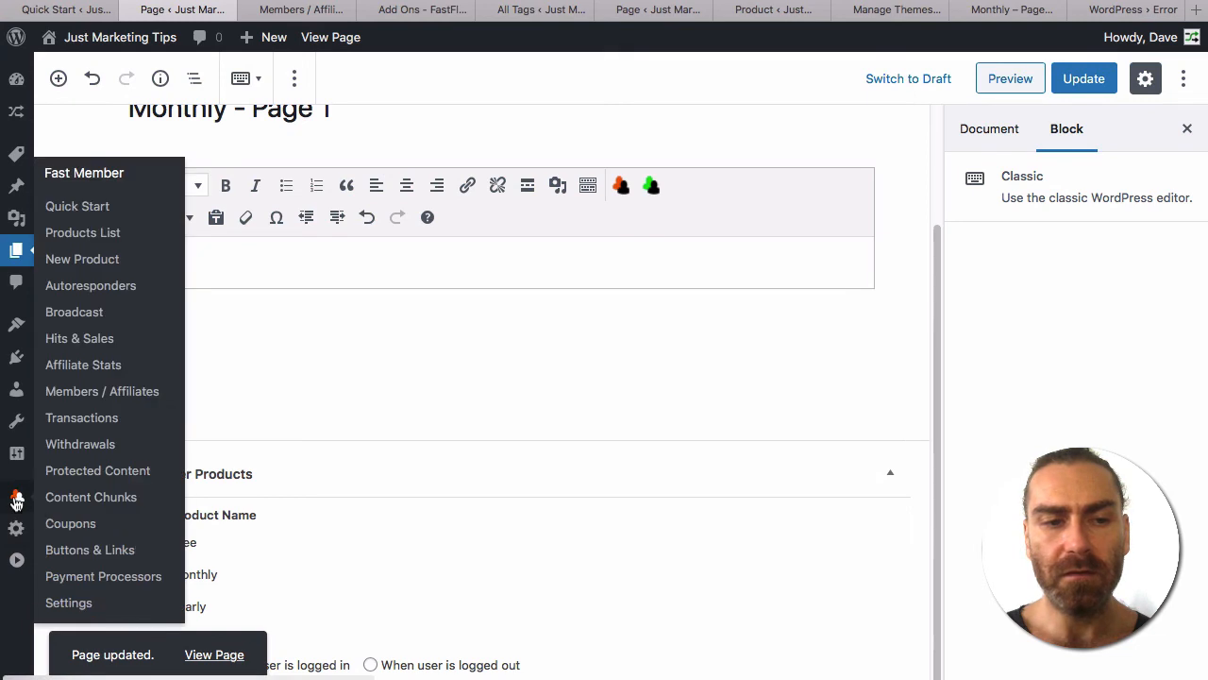
pyautogui.click(97, 471)
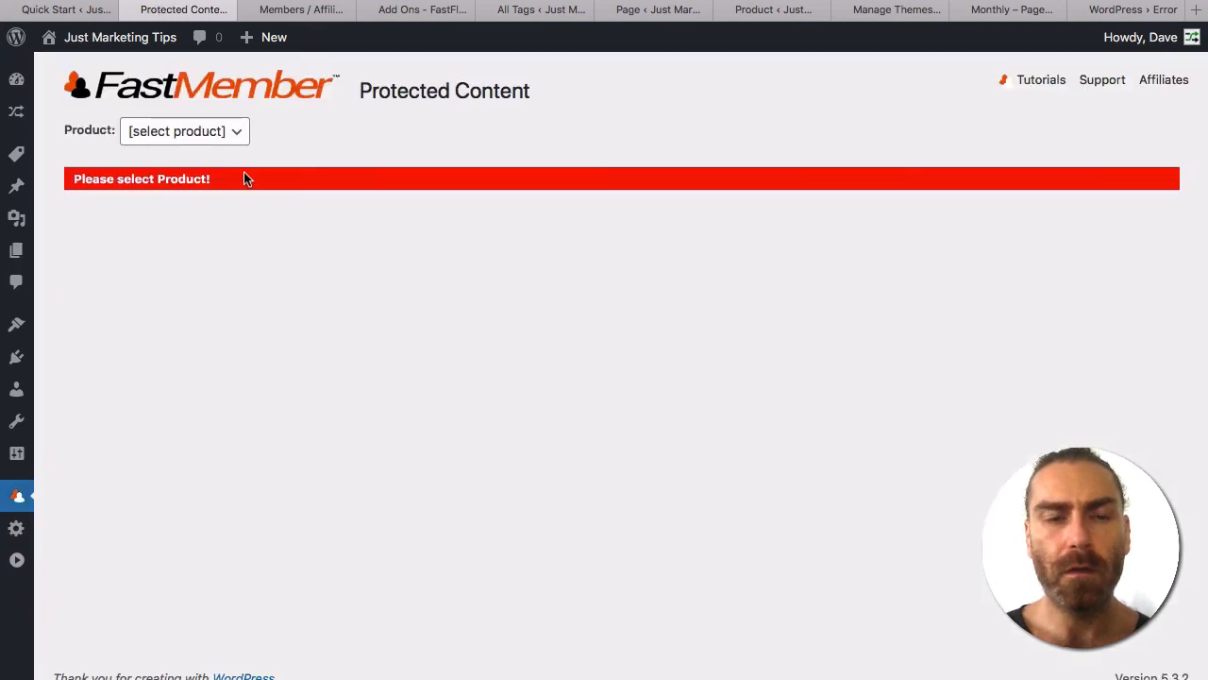
pyautogui.click(221, 133)
pyautogui.click(209, 170)
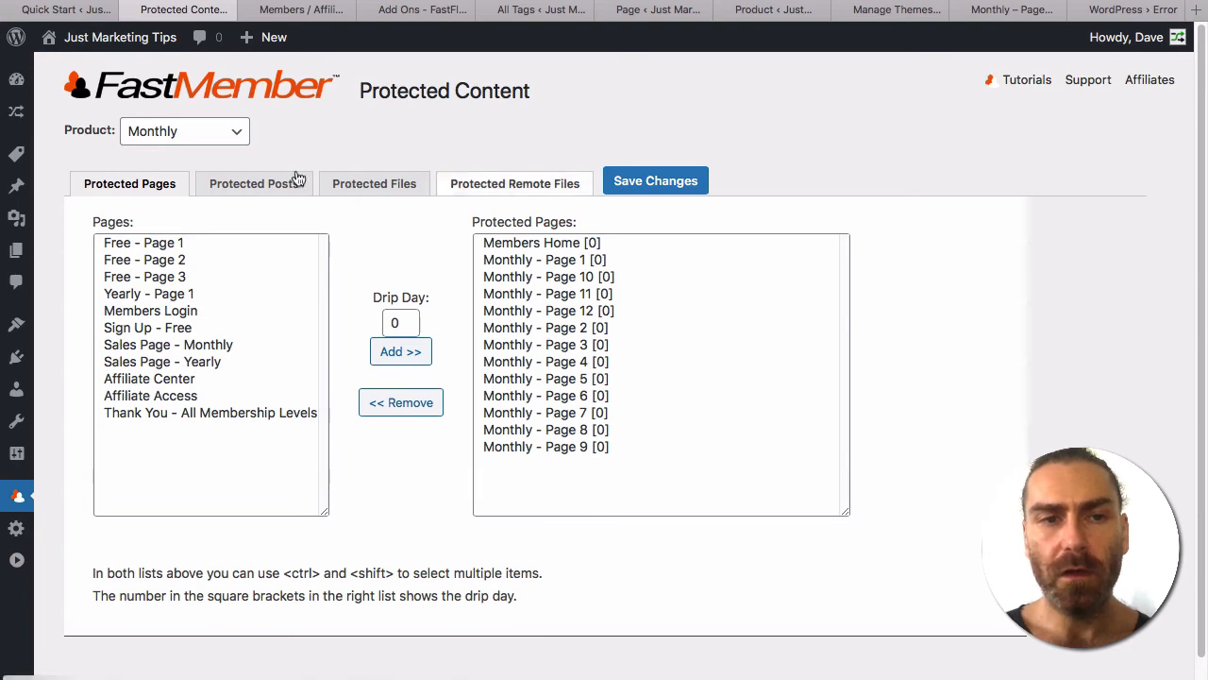
pyautogui.click(192, 146)
pyautogui.click(174, 151)
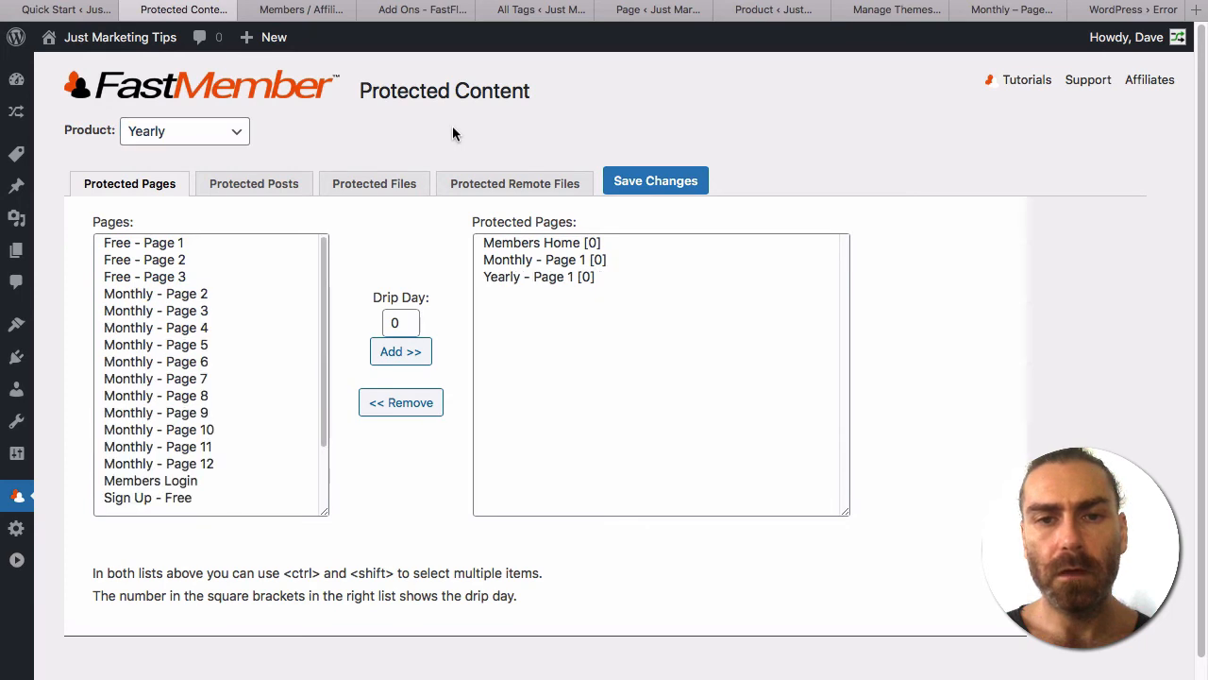
pyautogui.click(521, 265)
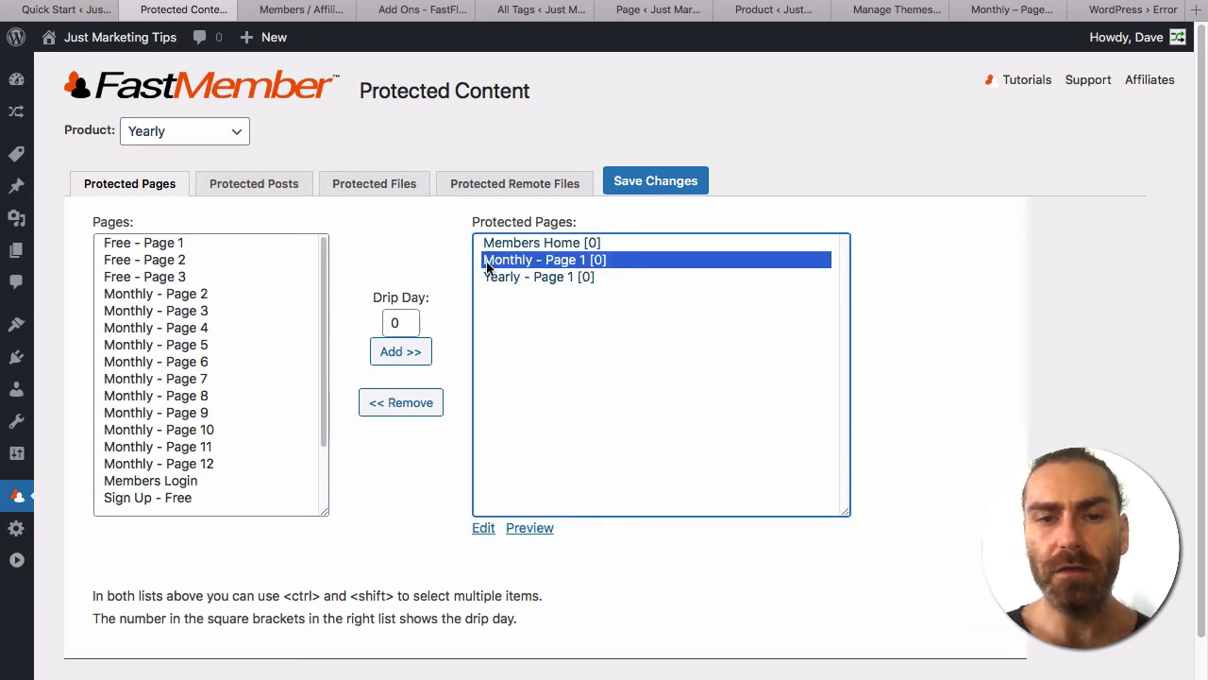
pyautogui.moveTo(228, 294); pyautogui.dragTo(251, 462)
pyautogui.click(413, 348)
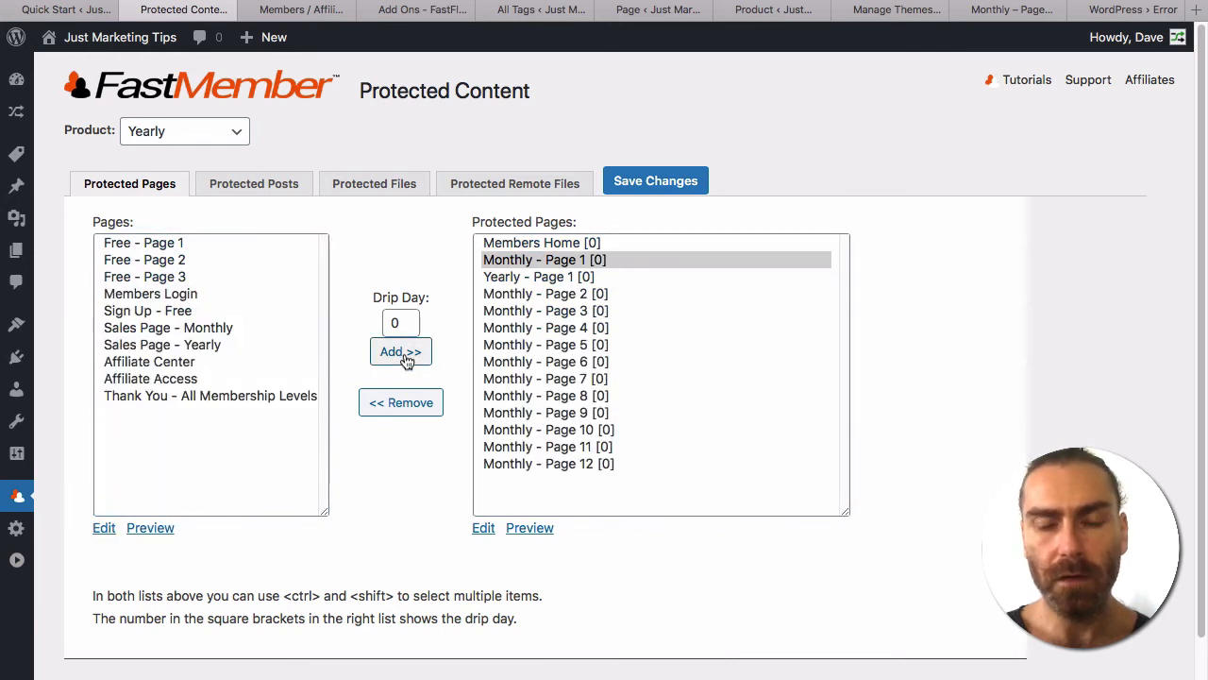
pyautogui.moveTo(633, 292); pyautogui.dragTo(619, 469)
pyautogui.click(398, 404)
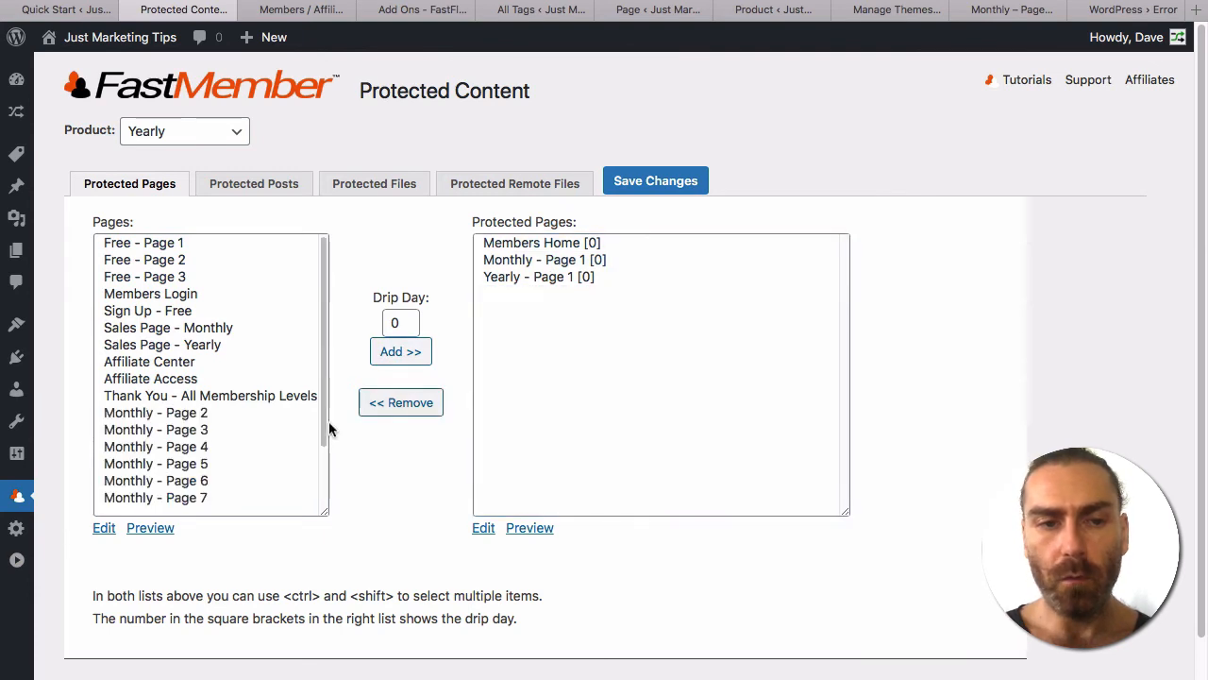
pyautogui.scroll(-2, 216, 426)
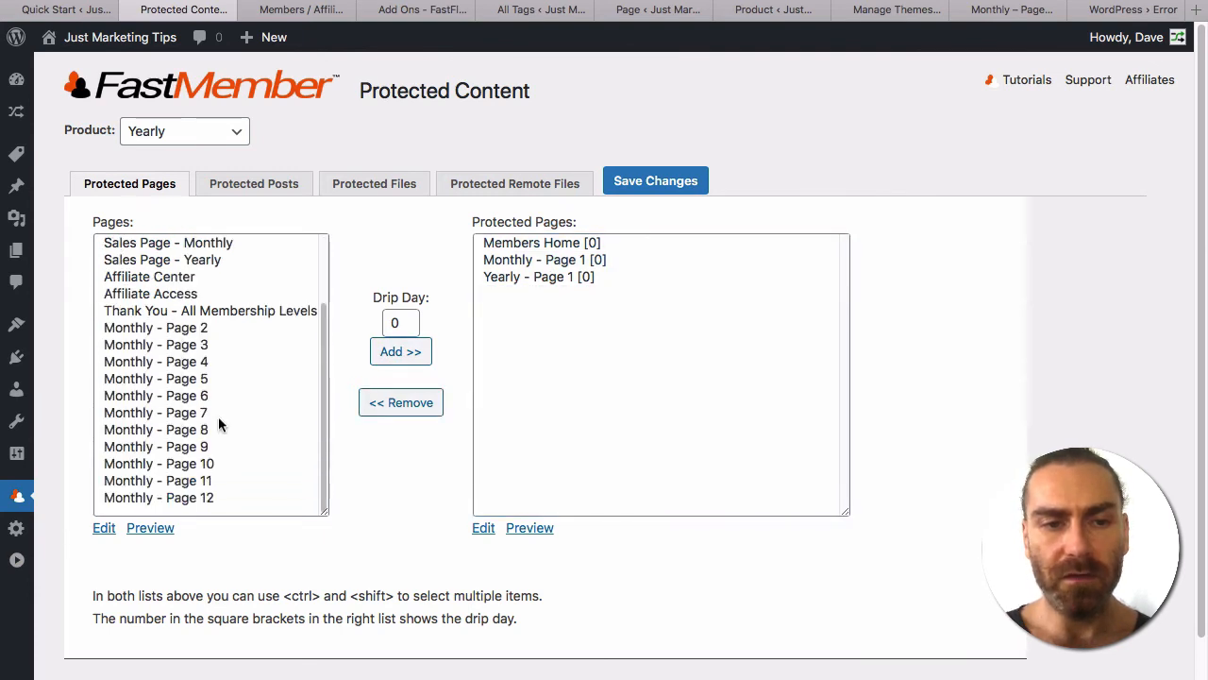
# Protect Monthly Pages 2, 3 and 4 with drip days 30, 60 and 90, and save.
pyautogui.click(164, 330)
pyautogui.doubleClick(394, 323)
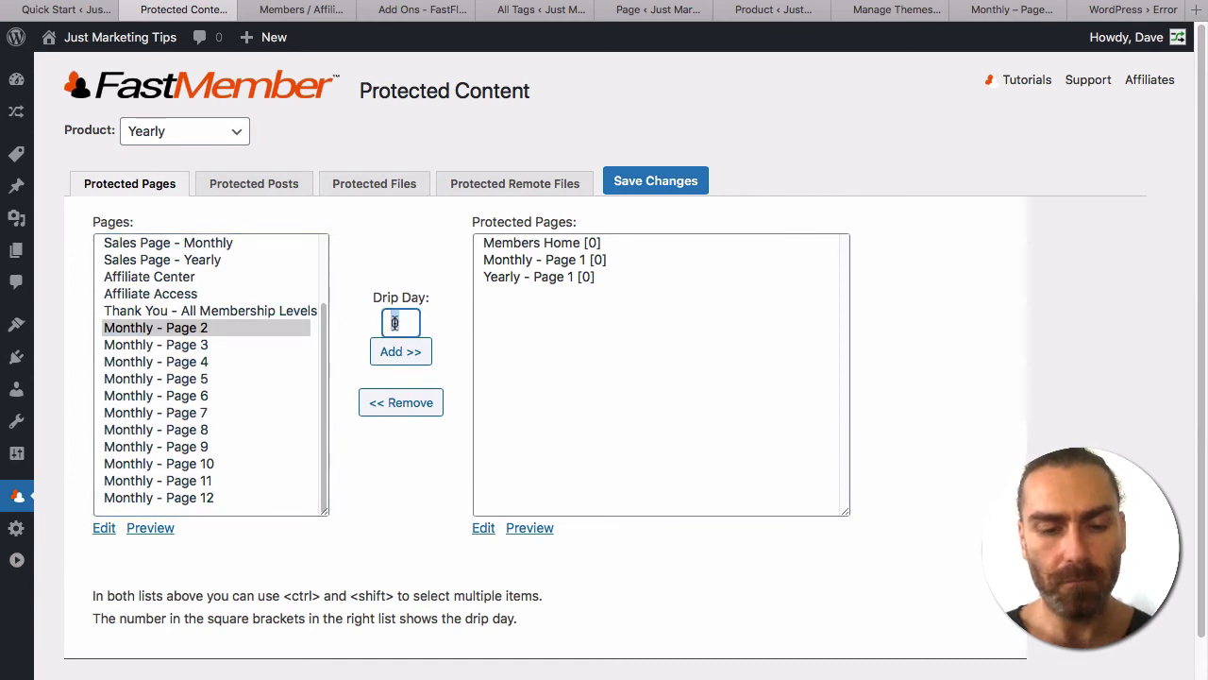
pyautogui.write('30')
pyautogui.click(401, 359)
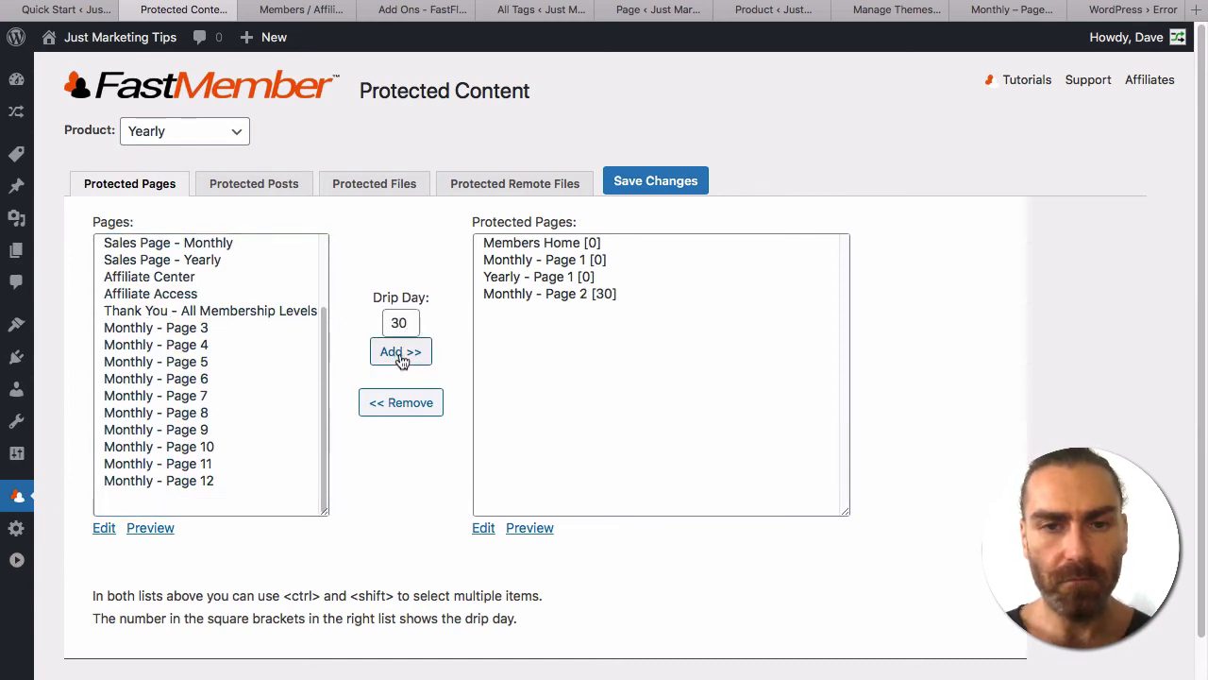
pyautogui.click(216, 325)
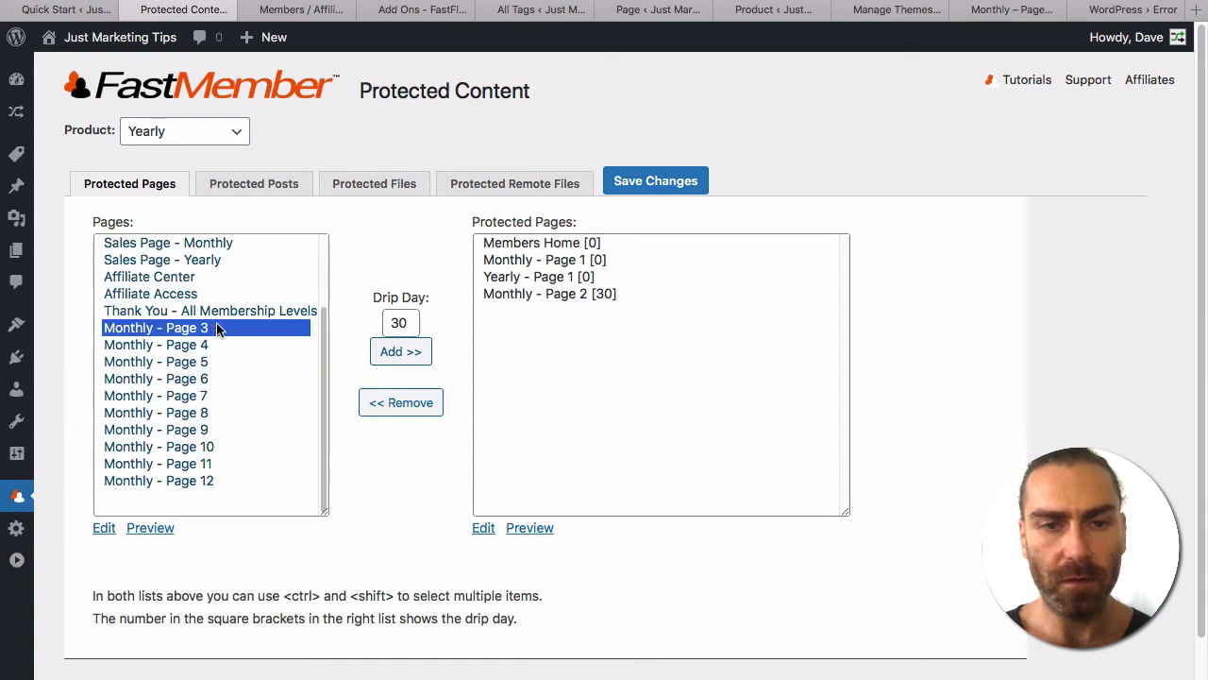
pyautogui.doubleClick(391, 323)
pyautogui.write('60')
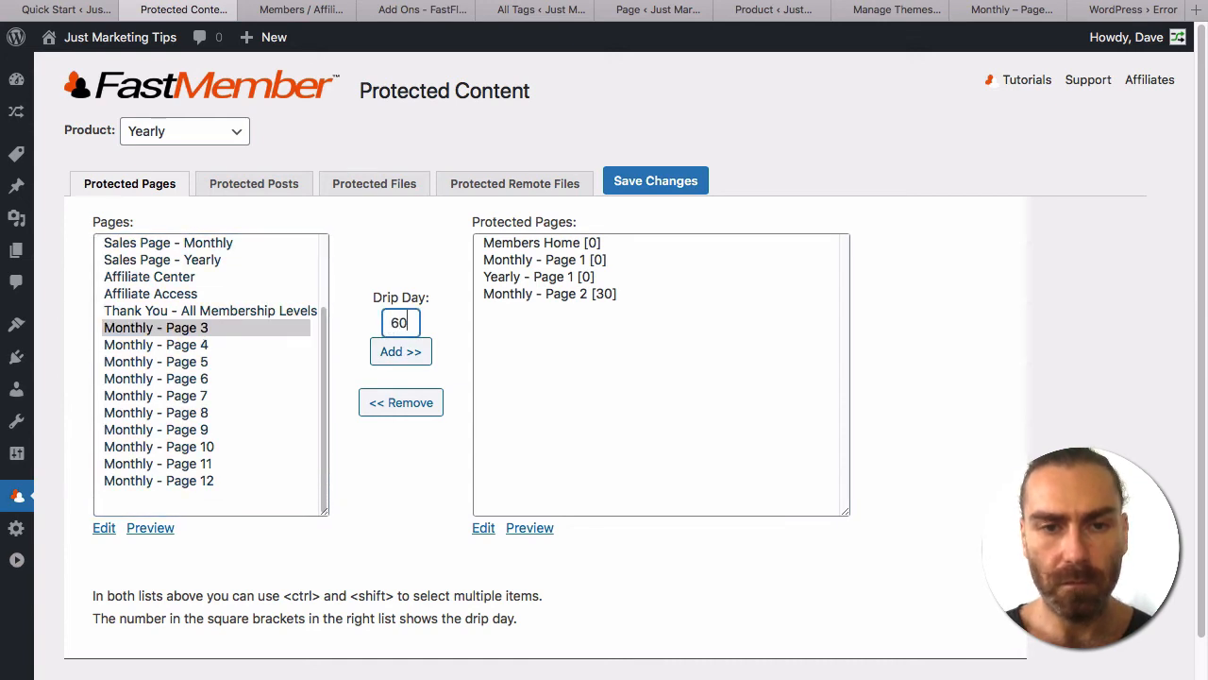
pyautogui.click(387, 352)
pyautogui.click(200, 327)
pyautogui.doubleClick(392, 323)
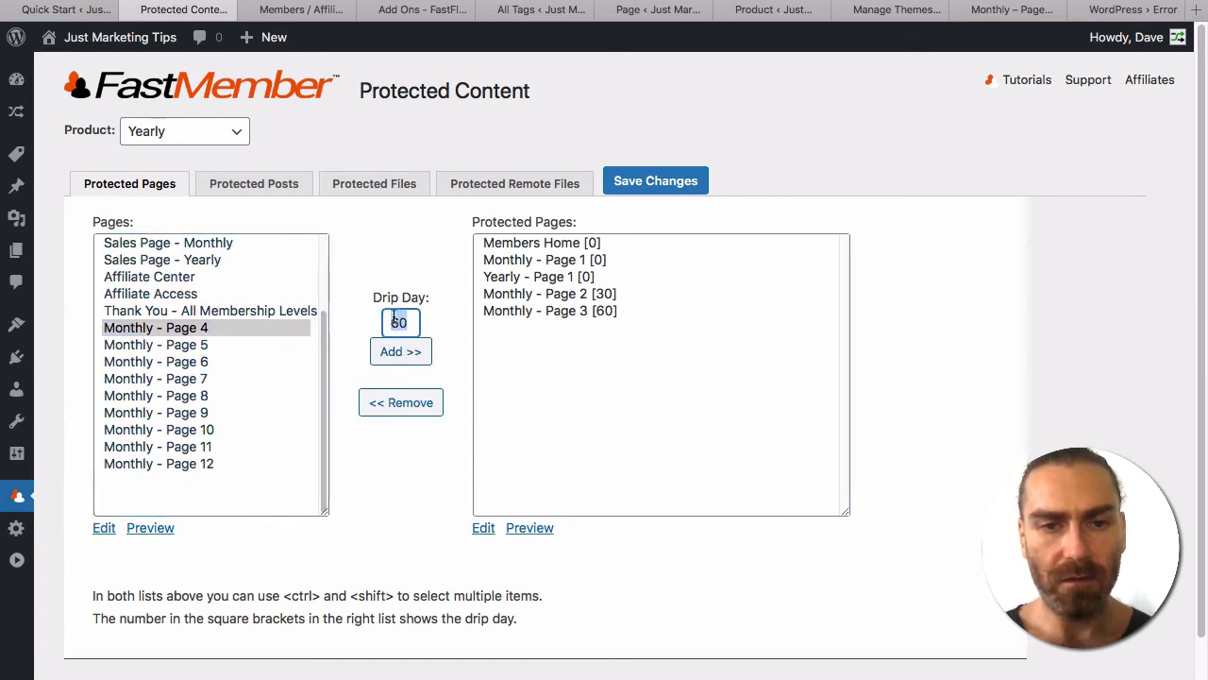
pyautogui.write('90')
pyautogui.click(407, 356)
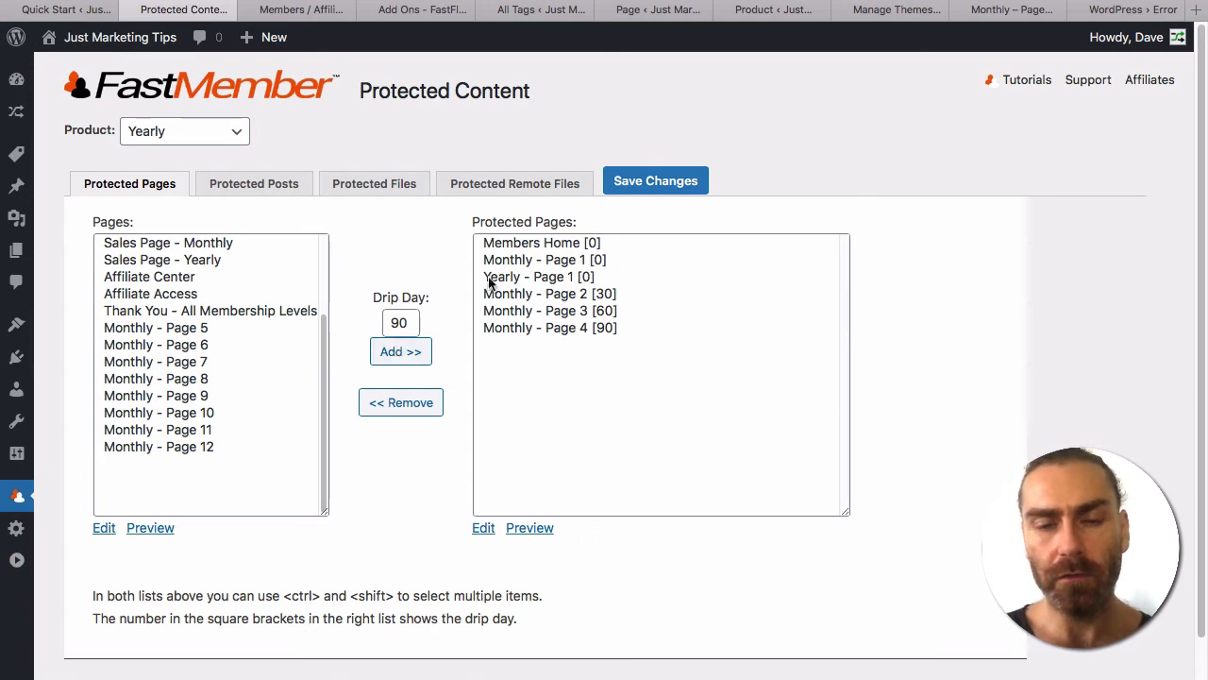
pyautogui.click(657, 183)
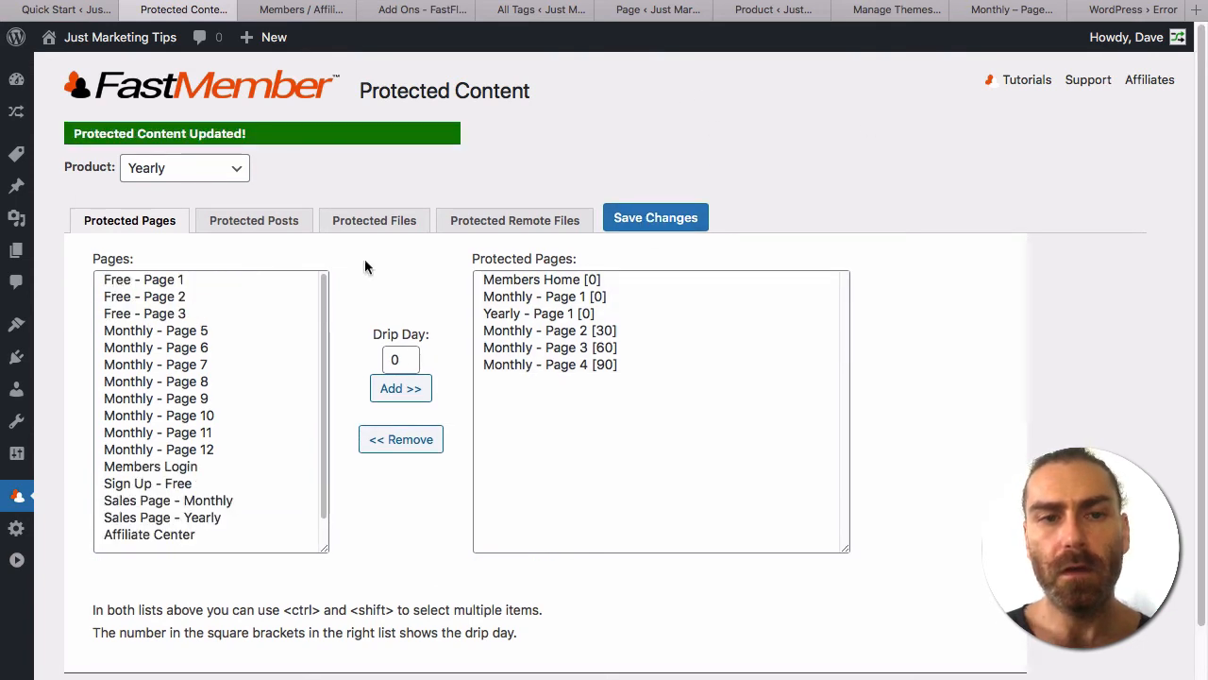
# Add POST SMTP Sendgrid Settings.mp4 to the Yearly product's protected files.
pyautogui.click(243, 228)
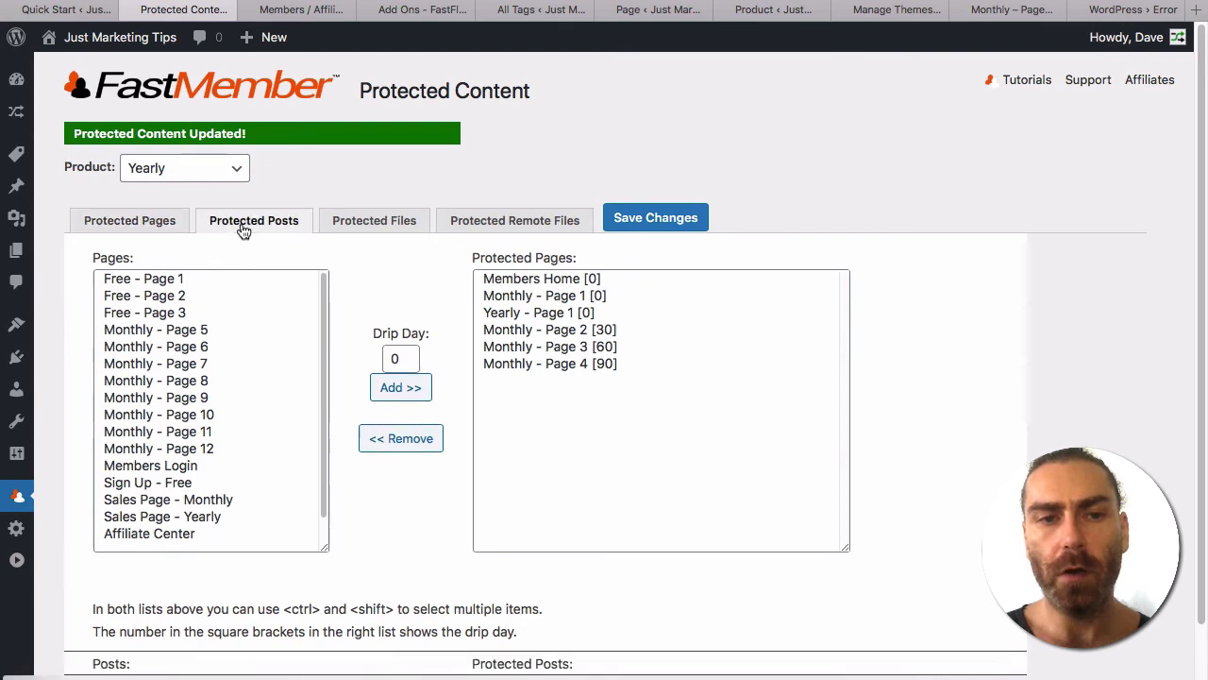
pyautogui.click(381, 229)
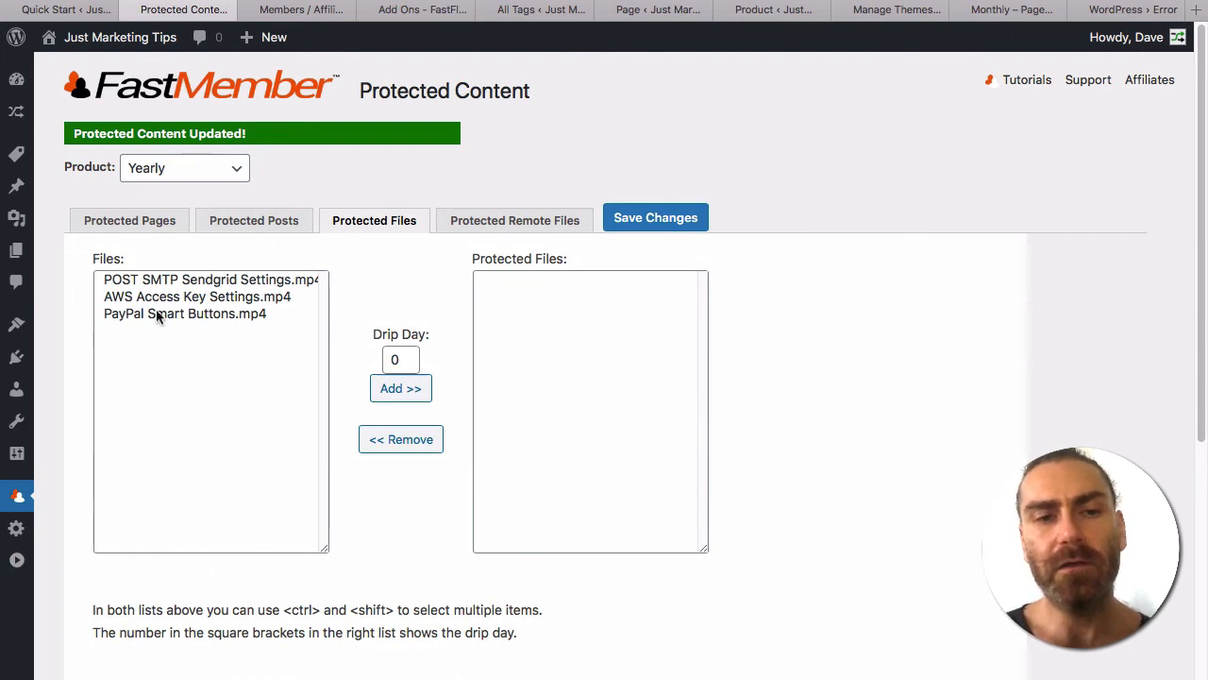
pyautogui.click(135, 280)
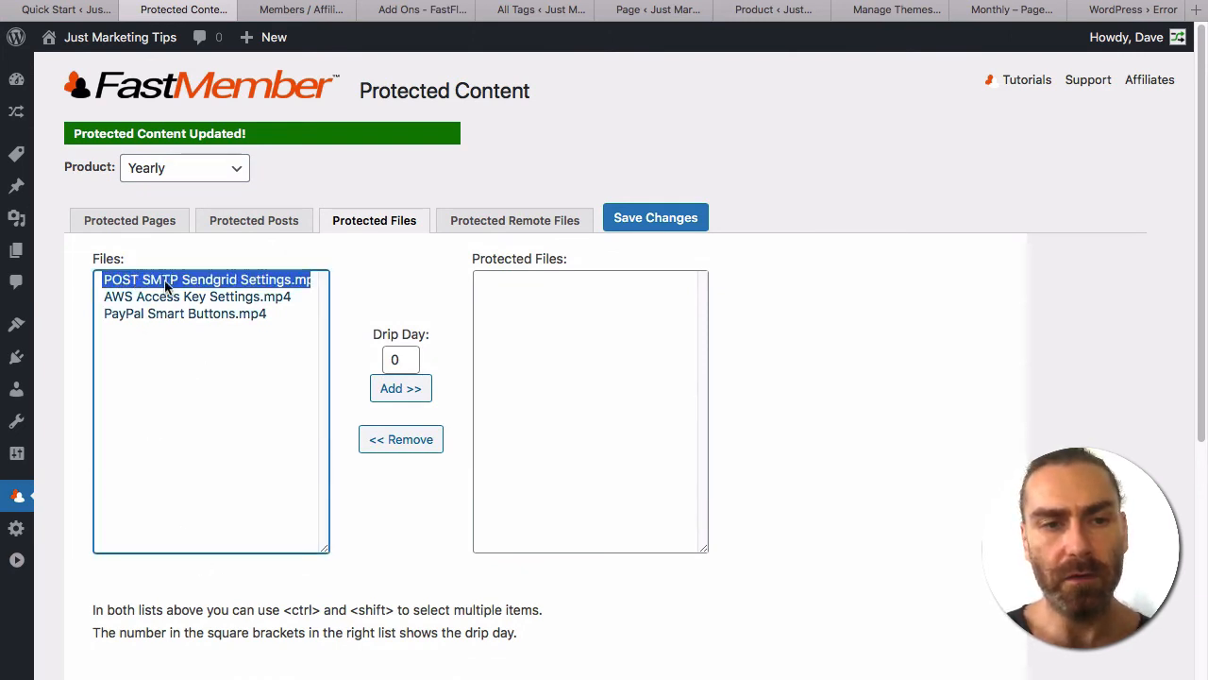
pyautogui.doubleClick(137, 280)
# Protect AWS Access Key Settings.mp4 with a drip day of 7.
pyautogui.click(197, 283)
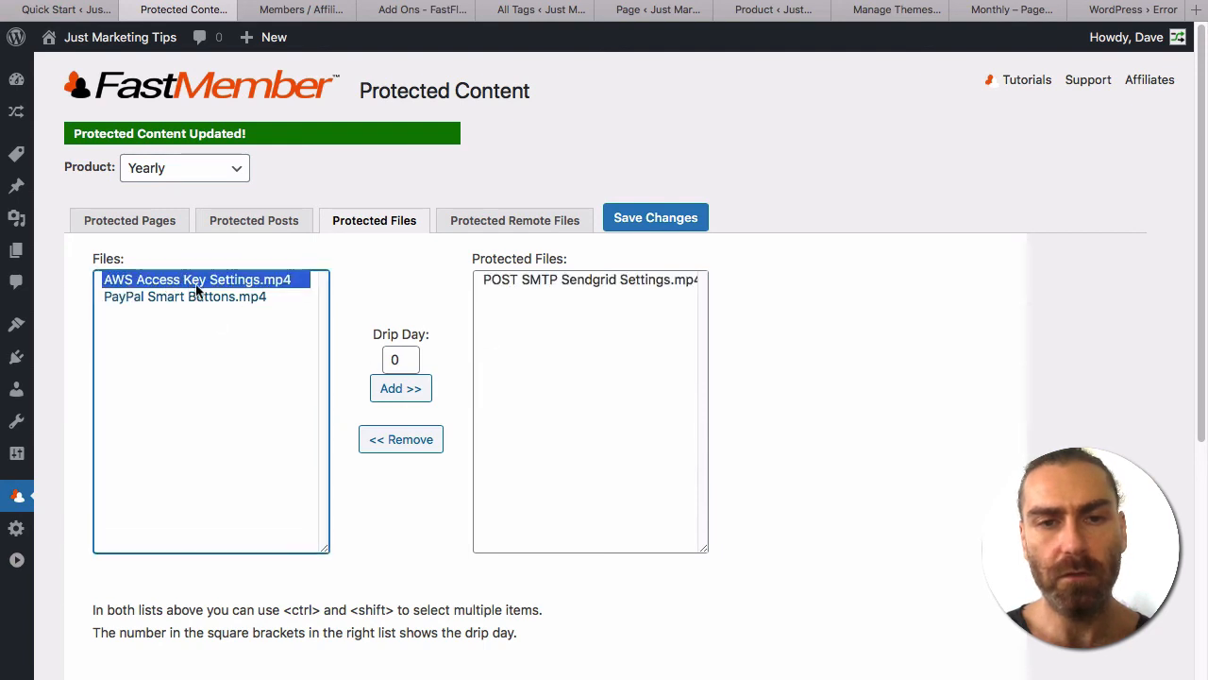
pyautogui.doubleClick(411, 361)
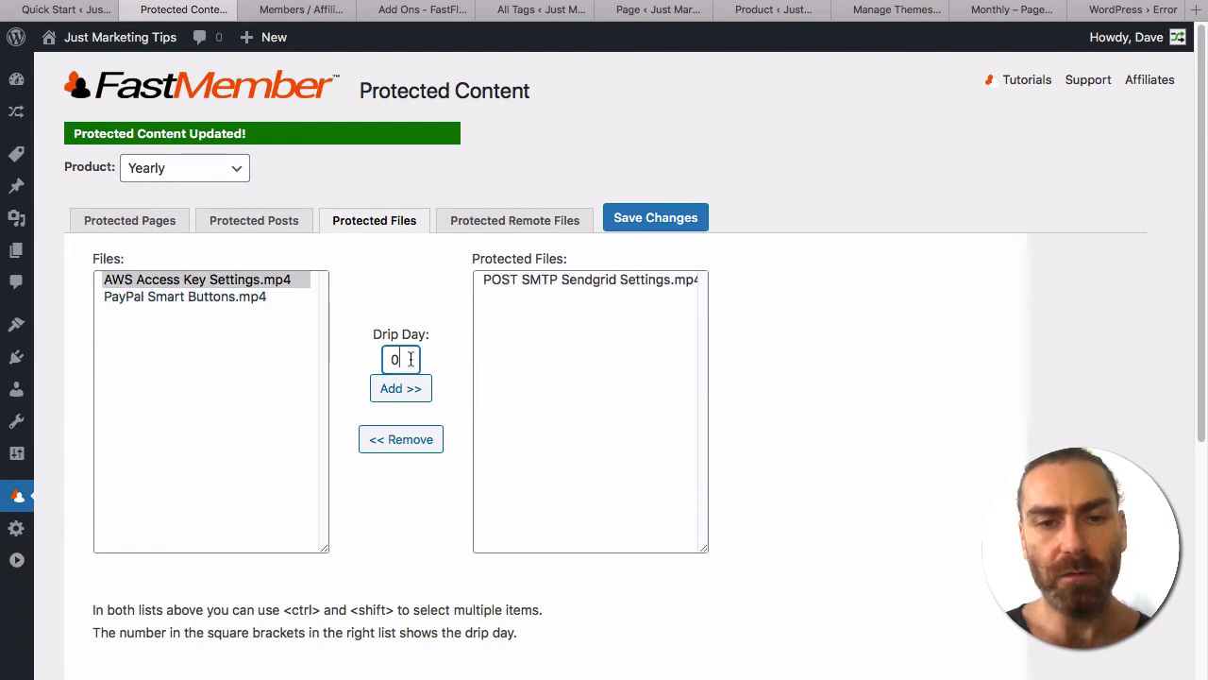
pyautogui.write('7')
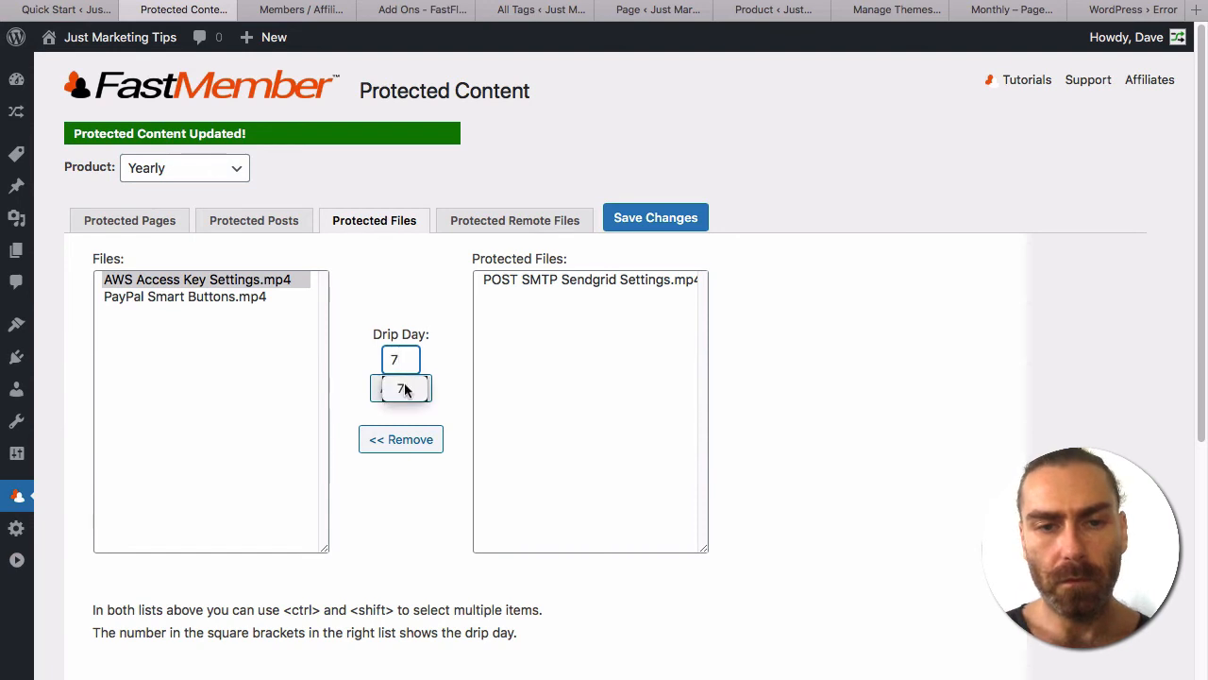
pyautogui.click(404, 389)
pyautogui.click(400, 388)
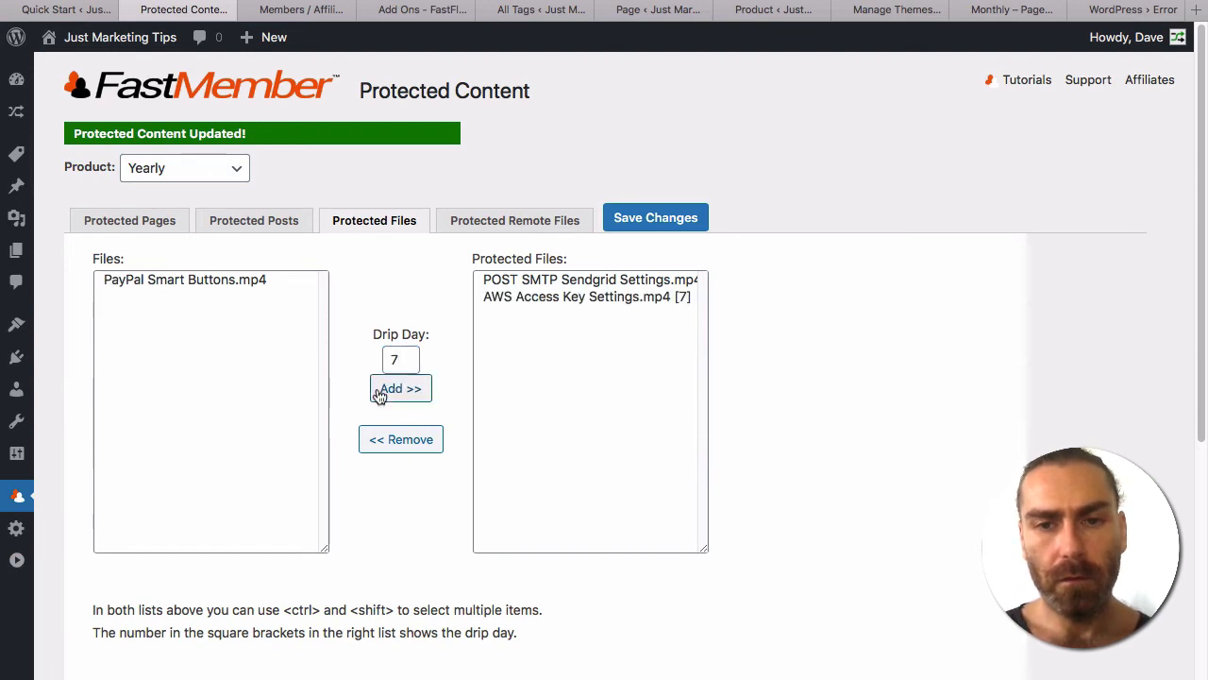
# Check the AWS video's day-7 drip entry, then bring up the Protected Remote Files section.
pyautogui.click(674, 295)
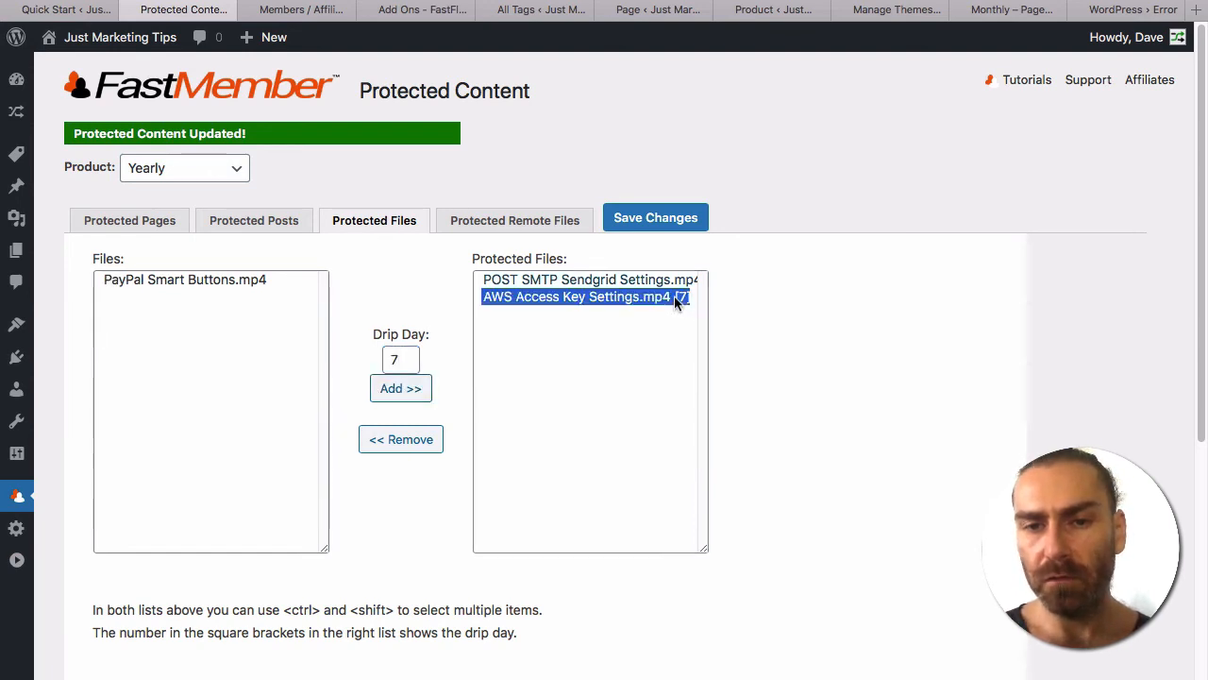
pyautogui.click(665, 296)
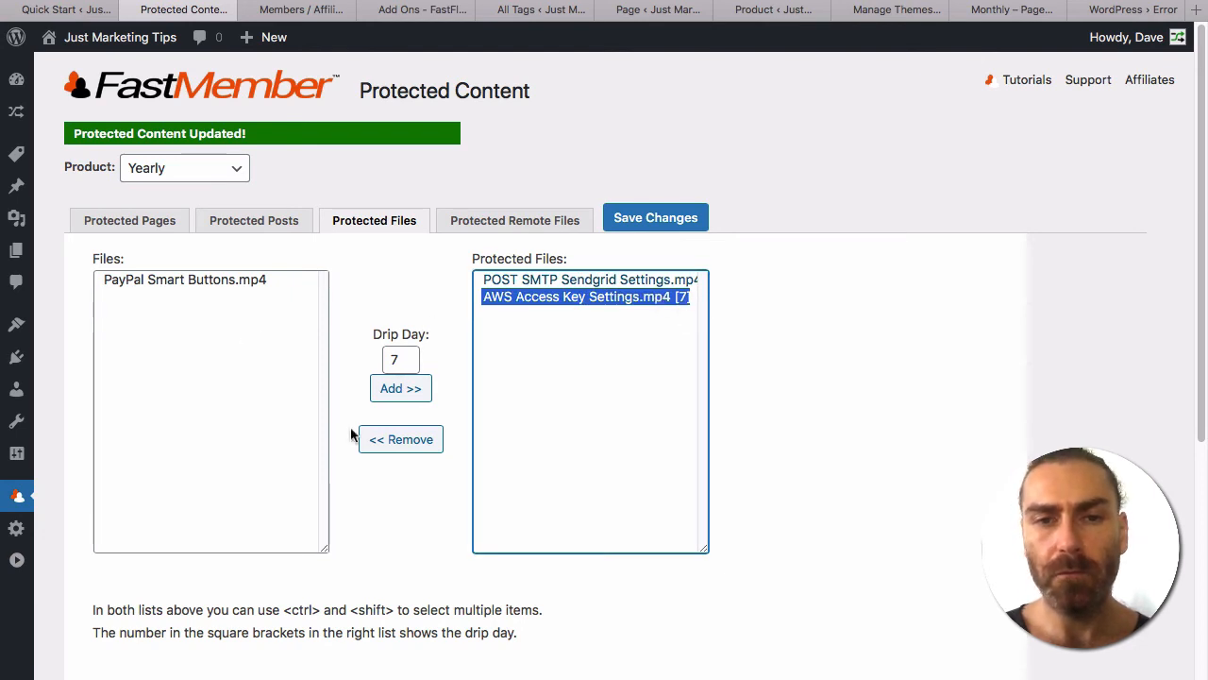
pyautogui.click(465, 230)
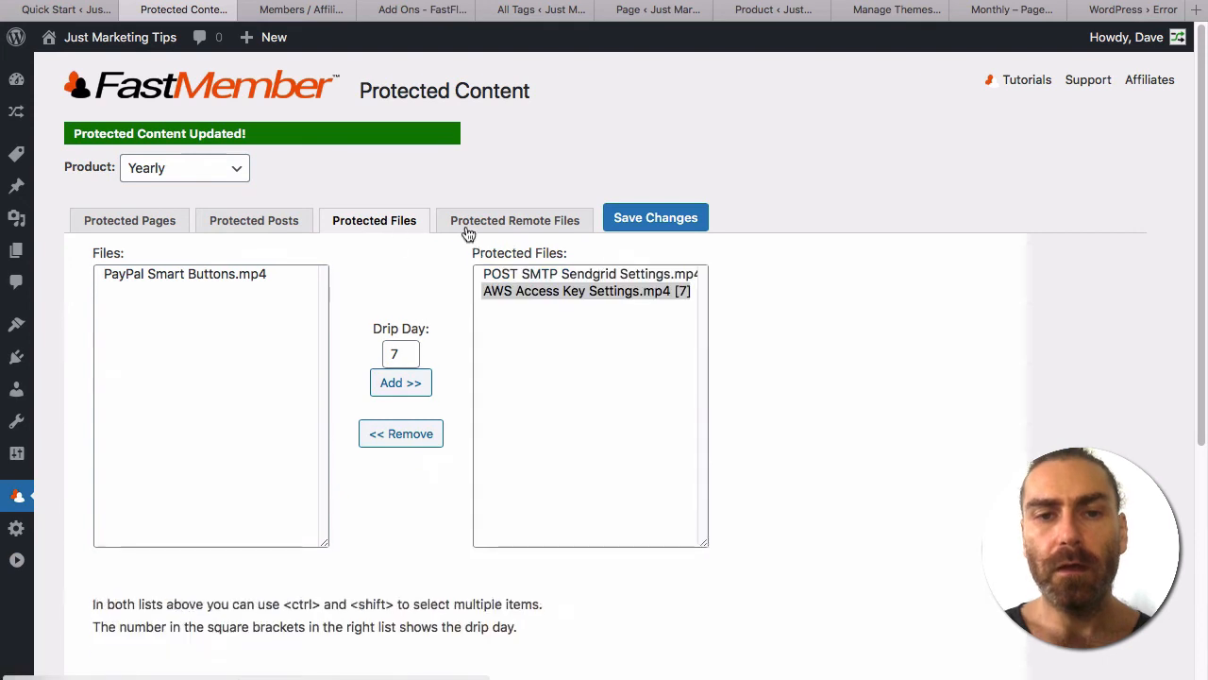
pyautogui.click(515, 223)
# Look over the Yearly product's Protected Remote Files list, leaving it empty.
pyautogui.scroll(-5, 445, 487)
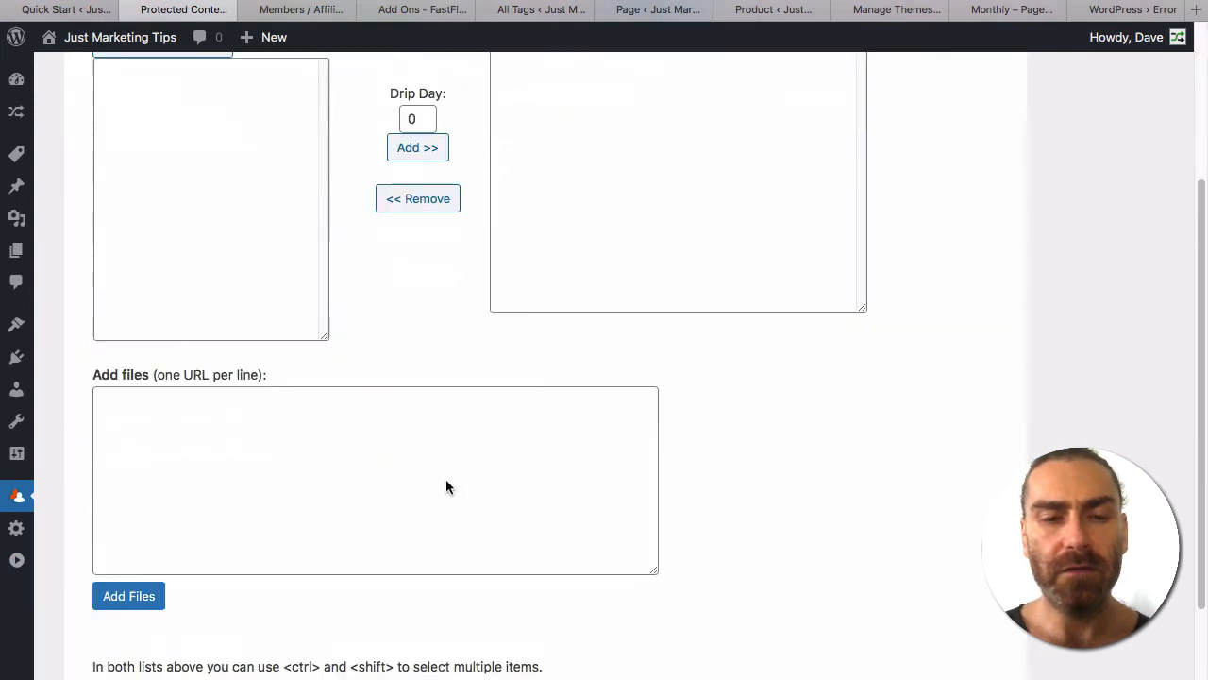
pyautogui.click(292, 355)
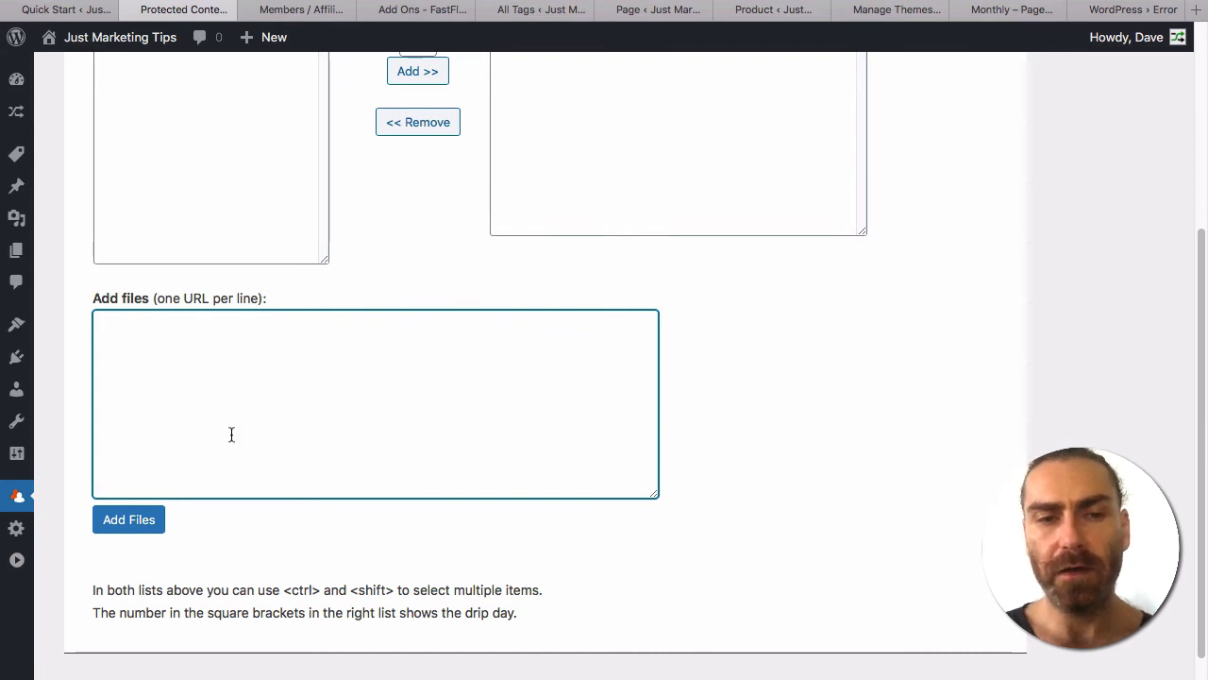
pyautogui.scroll(5, 231, 434)
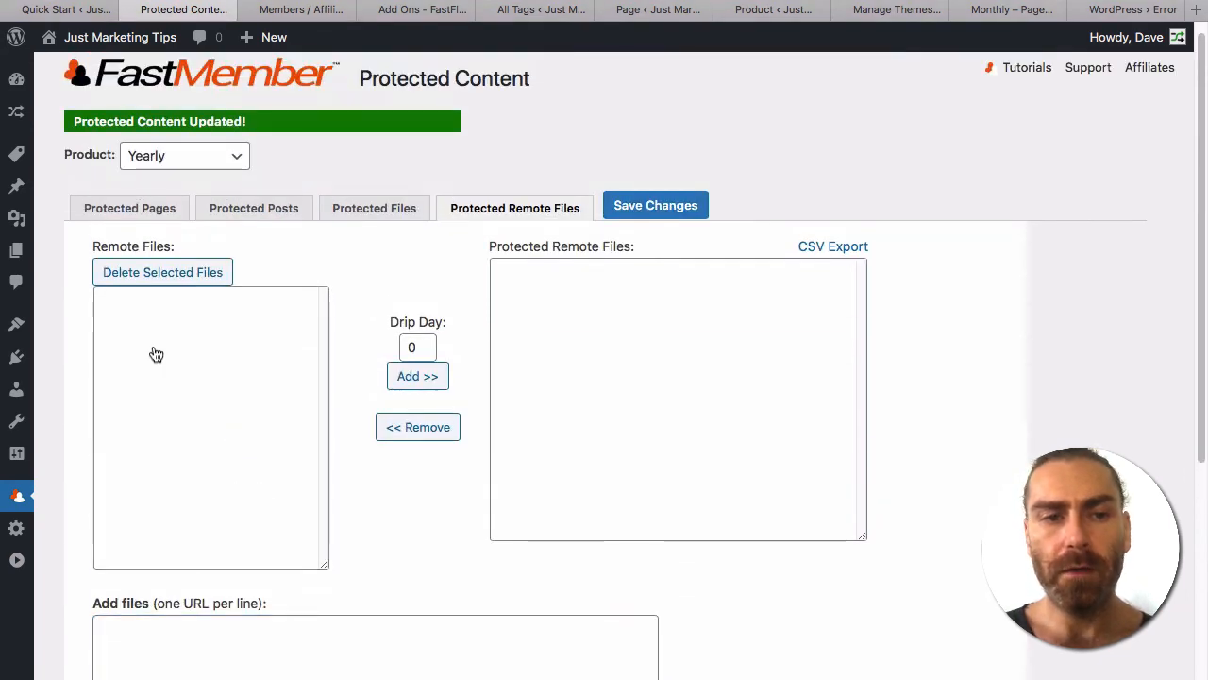
pyautogui.click(155, 354)
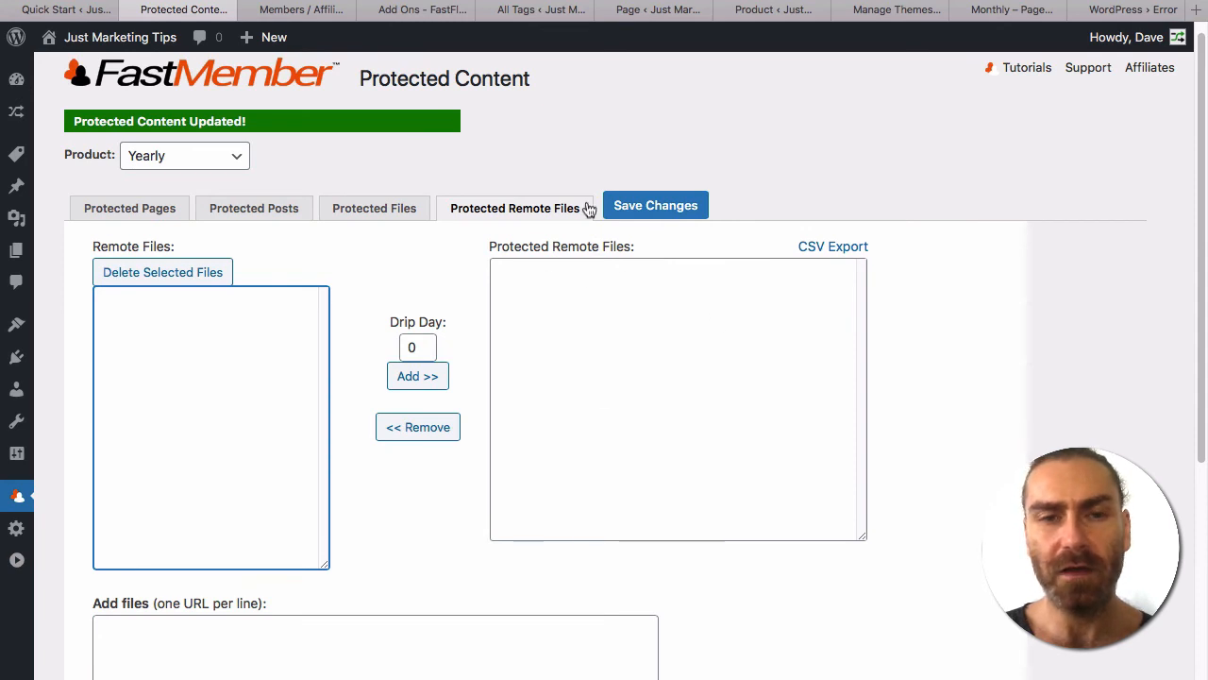
# Go to the All Pages list in the admin.
pyautogui.moveTo(16, 249)
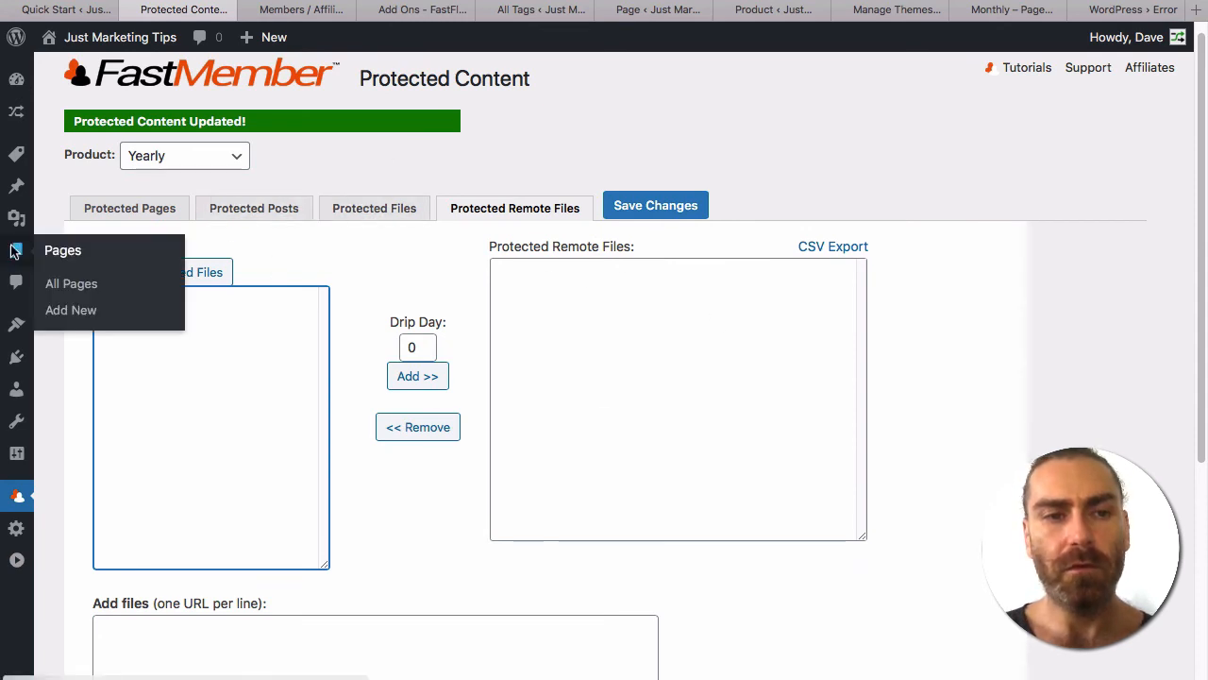
pyautogui.click(63, 284)
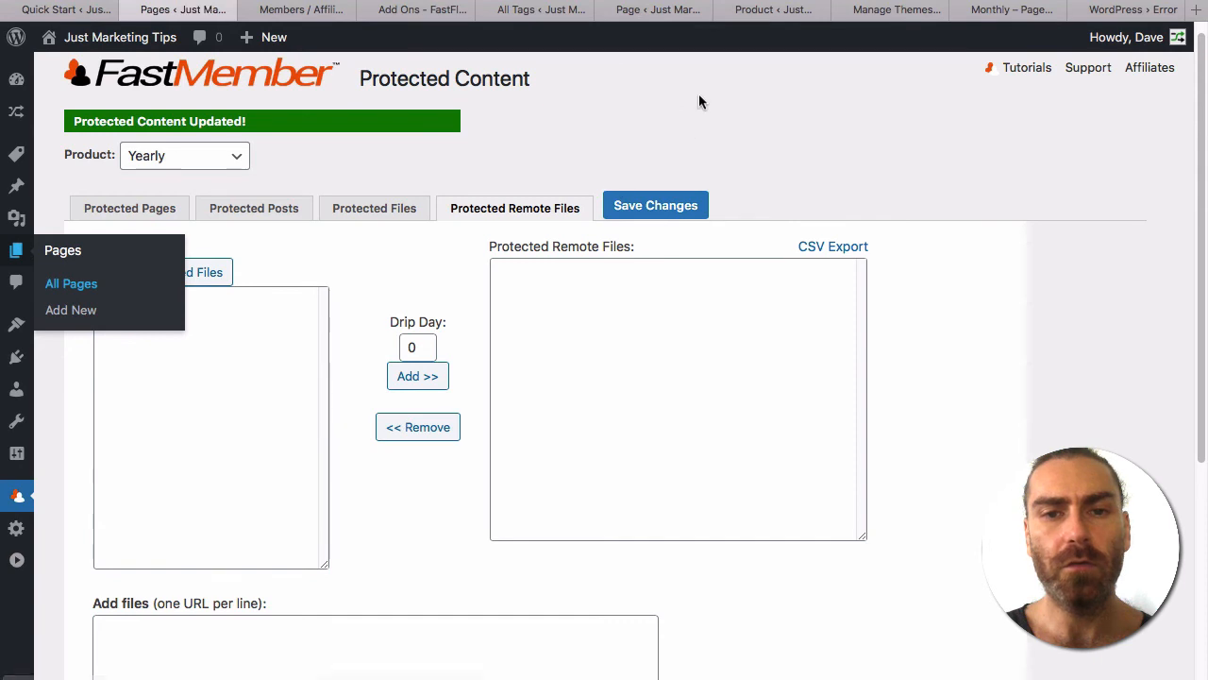
pyautogui.scroll(-3, 283, 328)
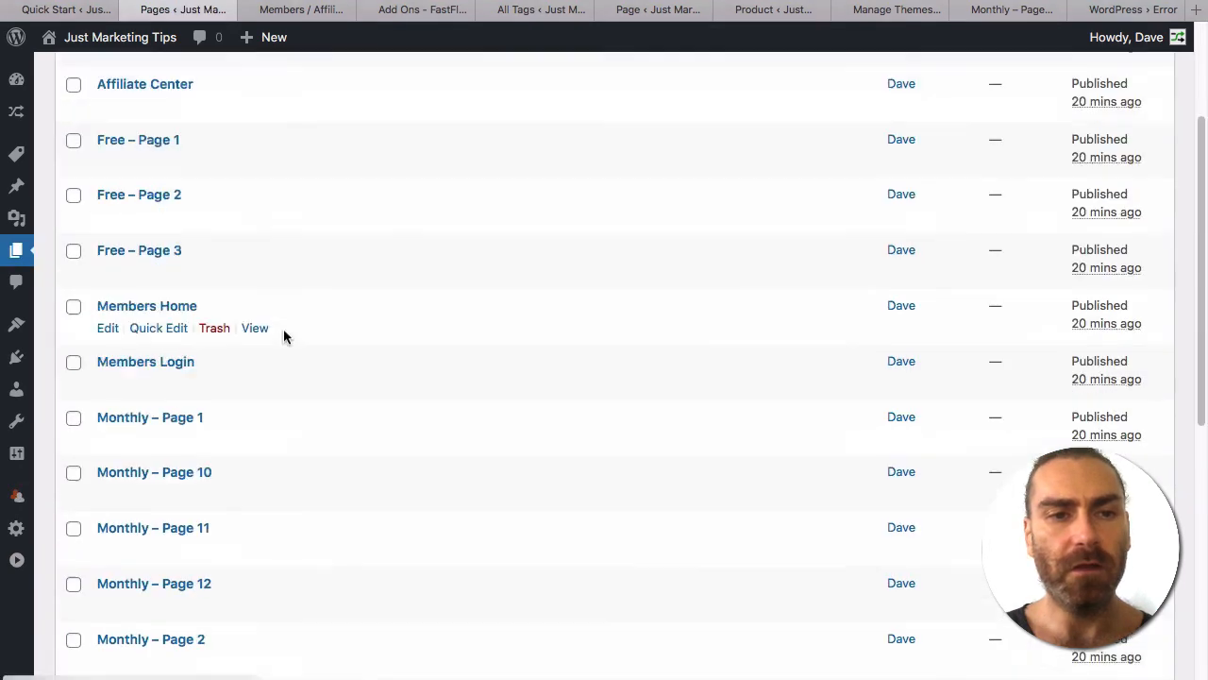
pyautogui.scroll(3, 283, 329)
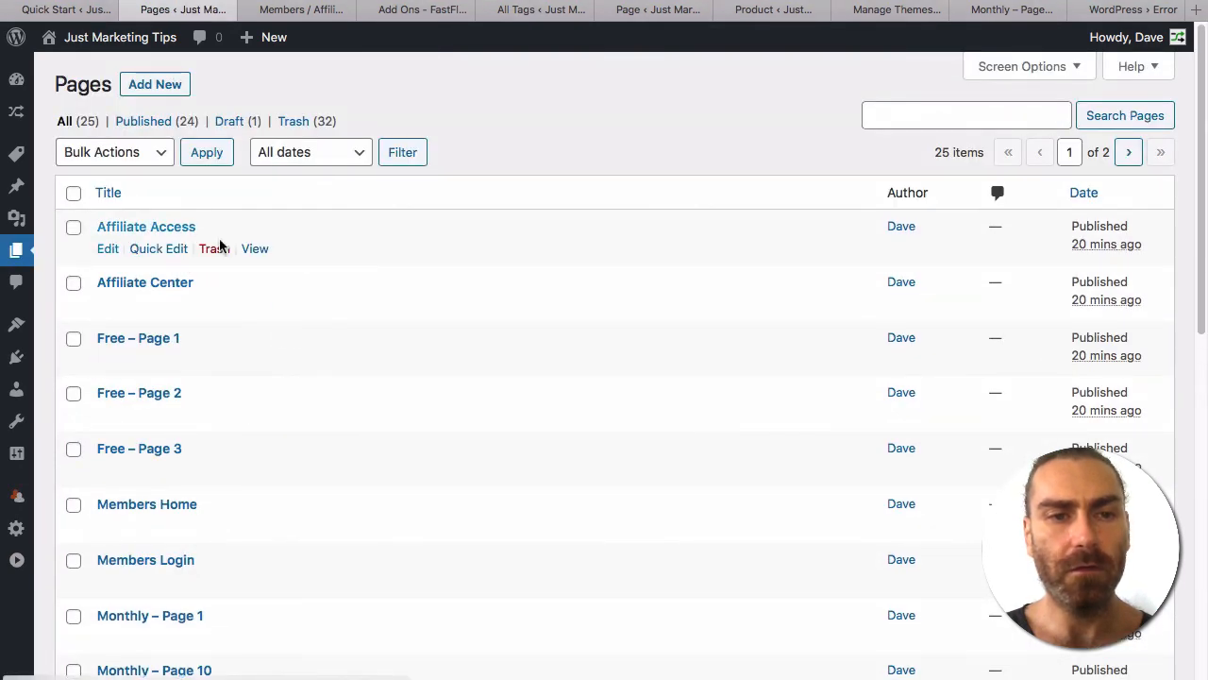
# View the live Affiliate Access page and its registration form in a new tab, then return to Pages.
pyautogui.keyDown('super'); pyautogui.click(255, 249); pyautogui.keyUp('super')
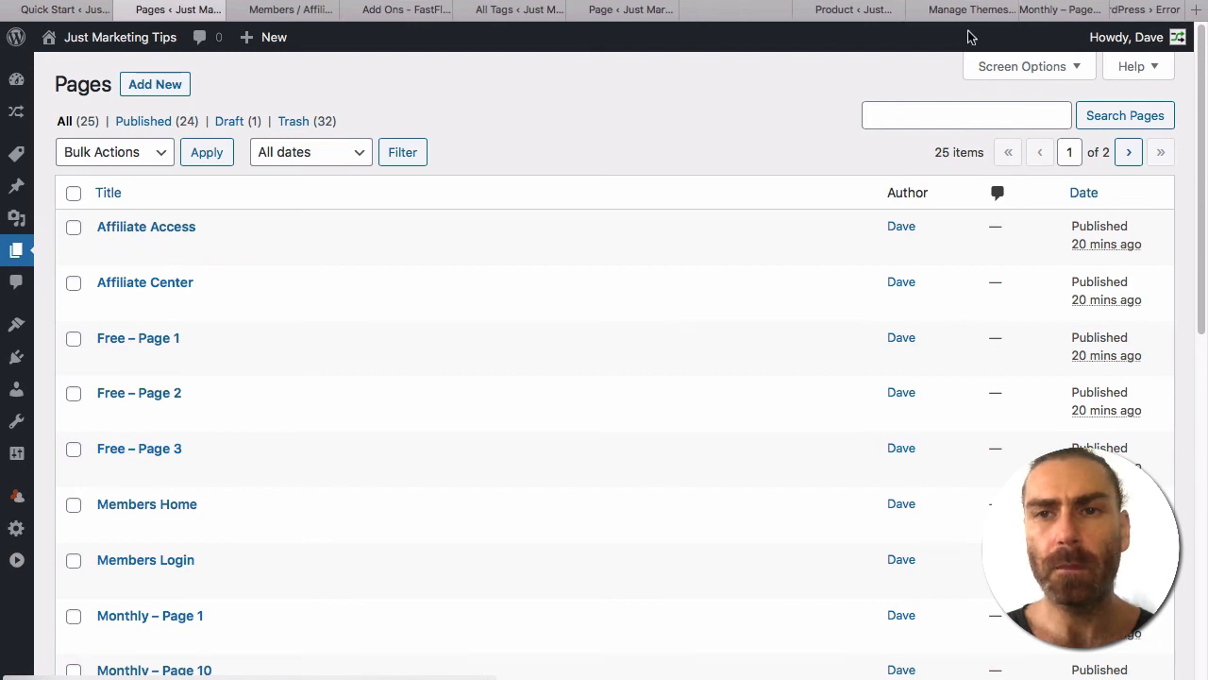
pyautogui.click(748, 9)
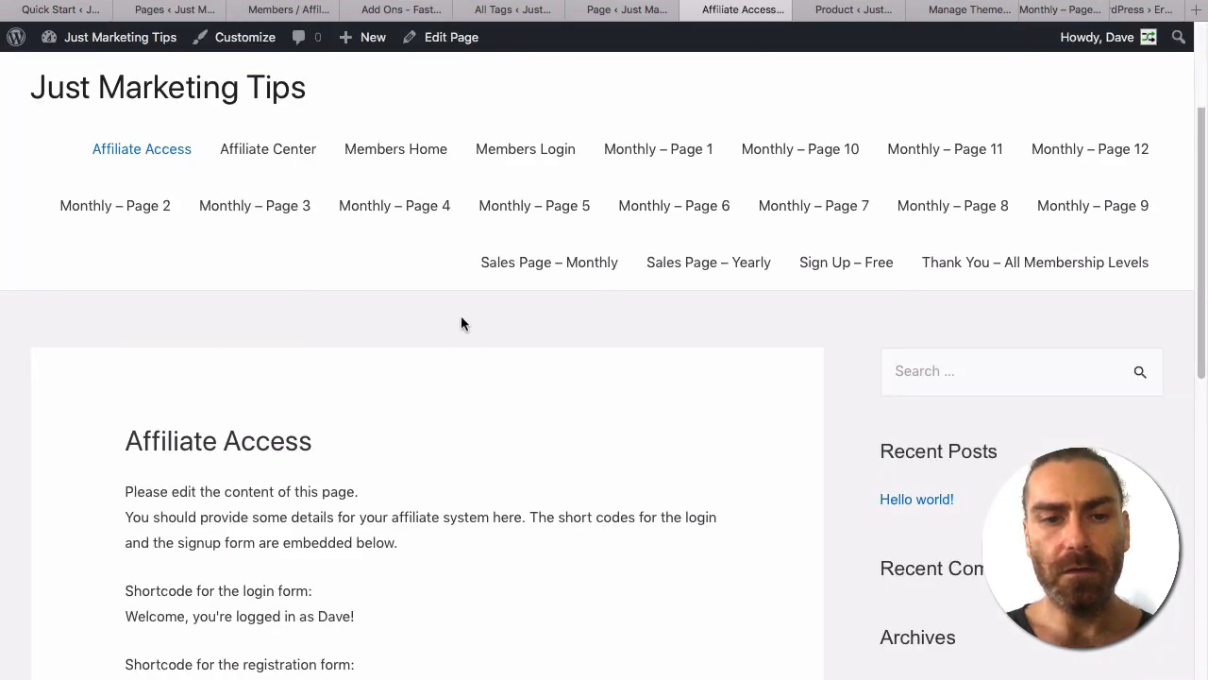
pyautogui.scroll(-3, 460, 321)
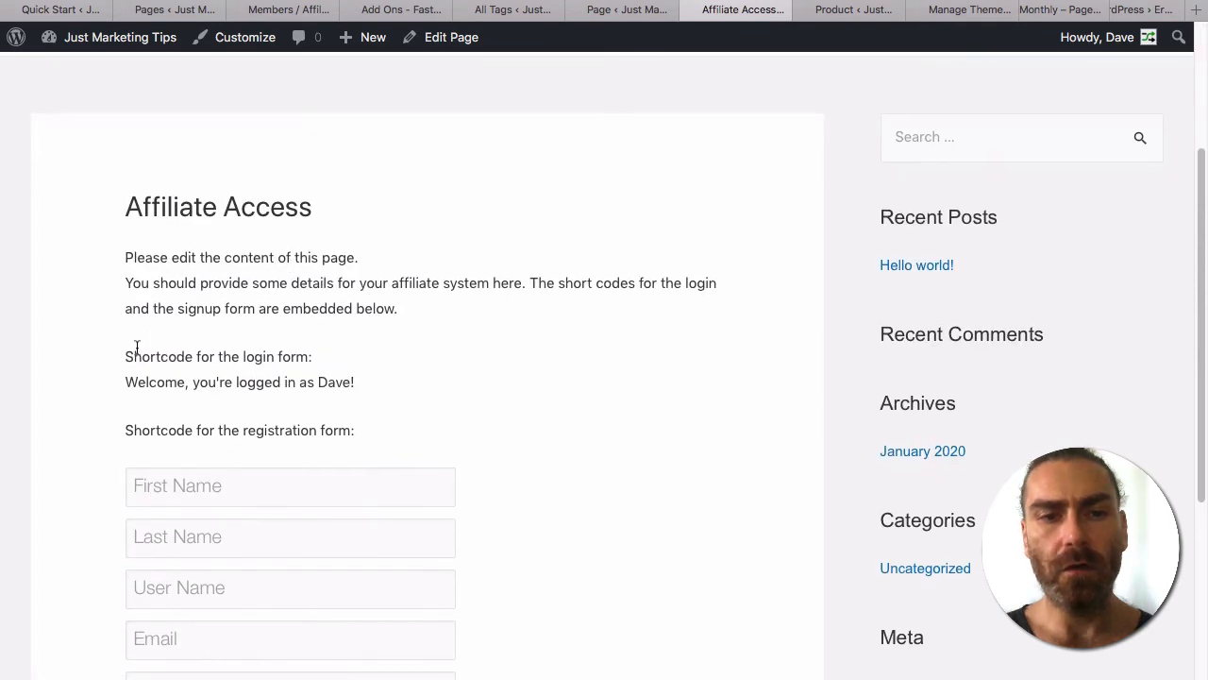
pyautogui.scroll(-1, 325, 370)
pyautogui.scroll(-4, 325, 370)
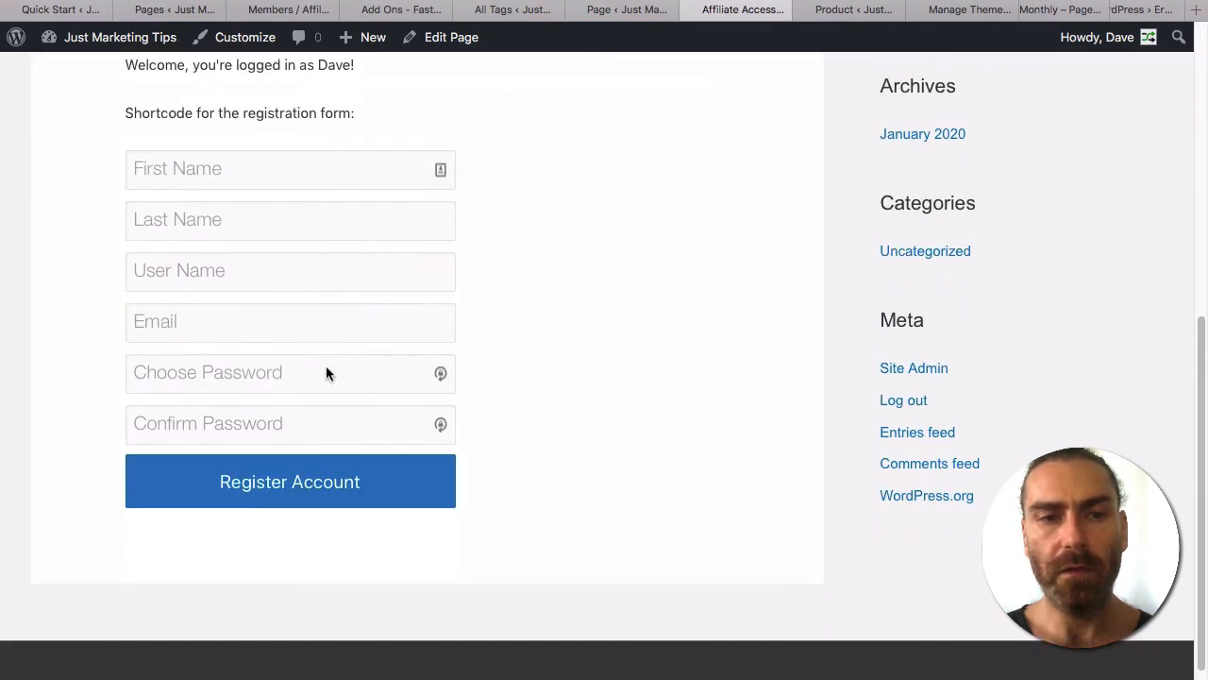
pyautogui.scroll(1, 318, 436)
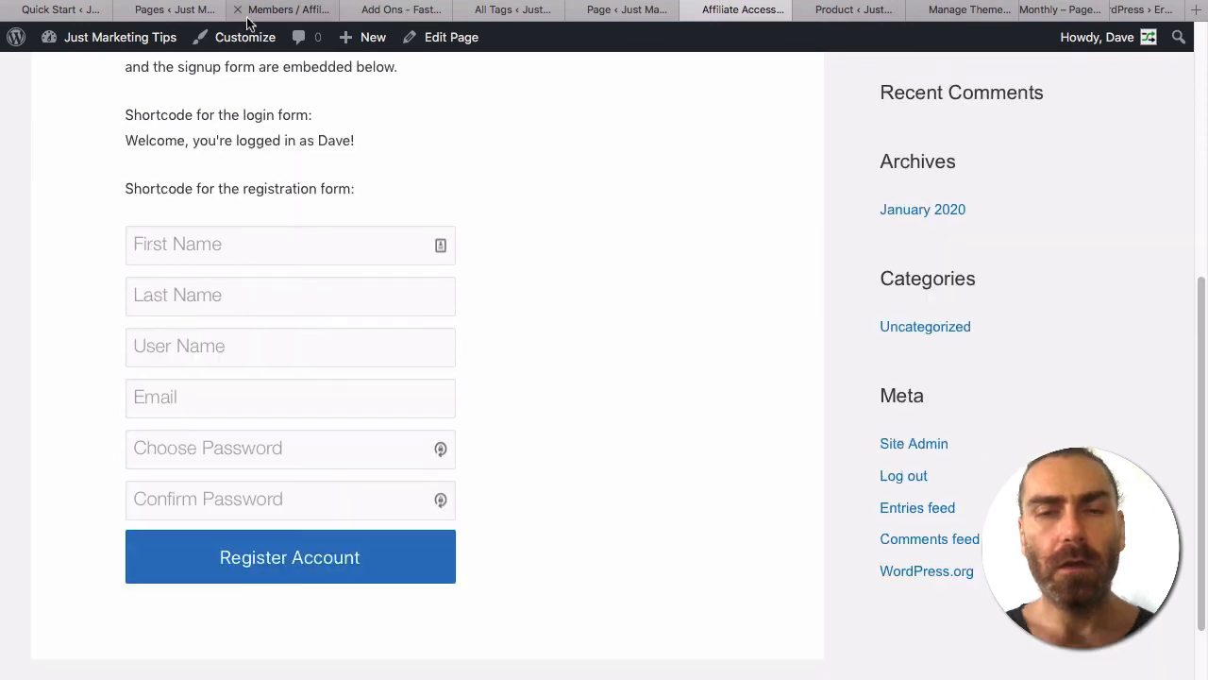
pyautogui.click(166, 8)
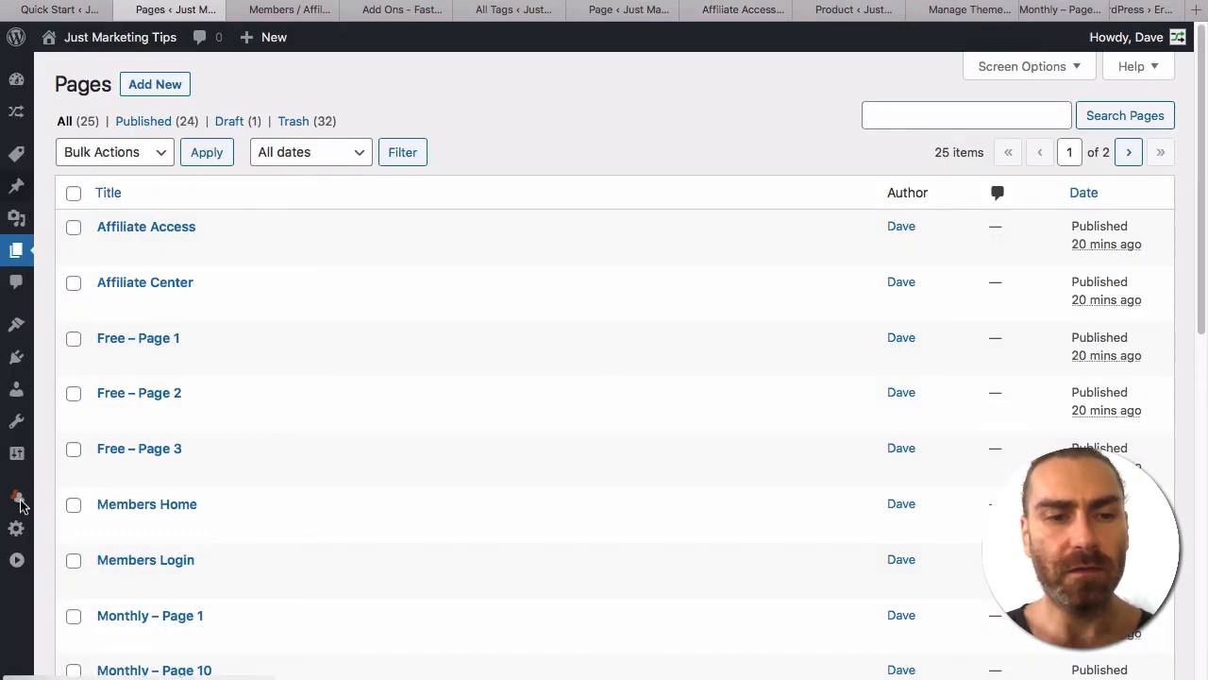
# Expand FastMember's Affiliate Settings, enlarge the welcome-message editor, then go back to Affiliate Access.
pyautogui.click(49, 11)
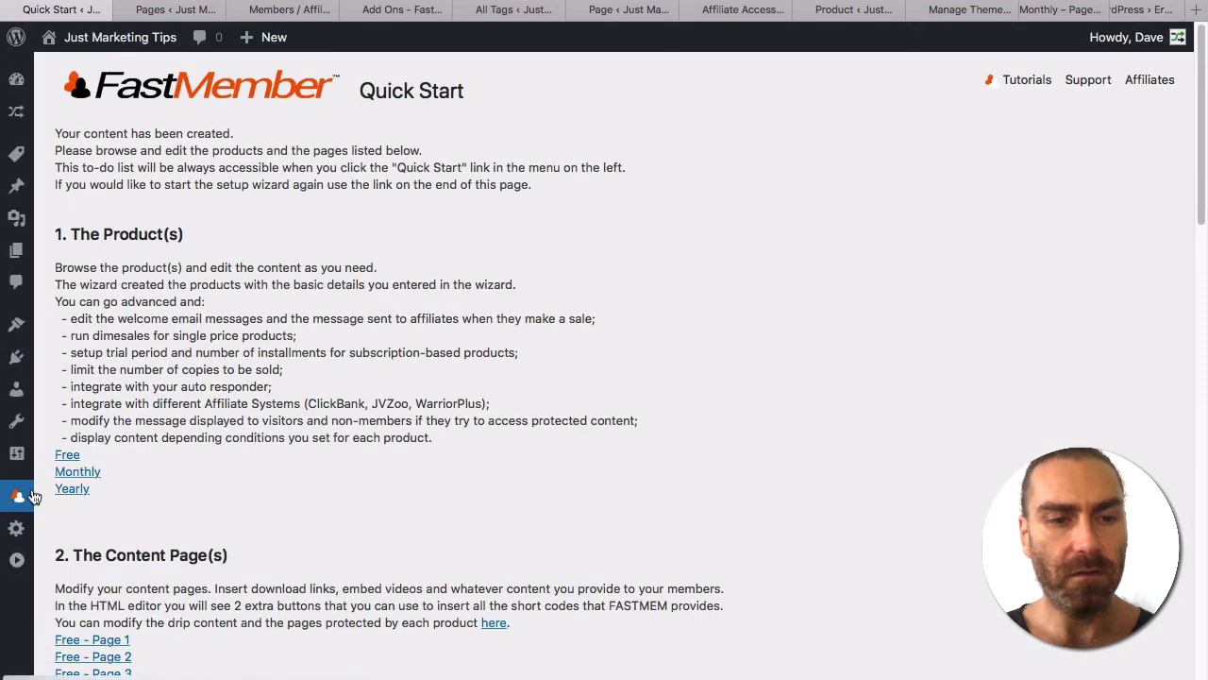
pyautogui.click(242, 197)
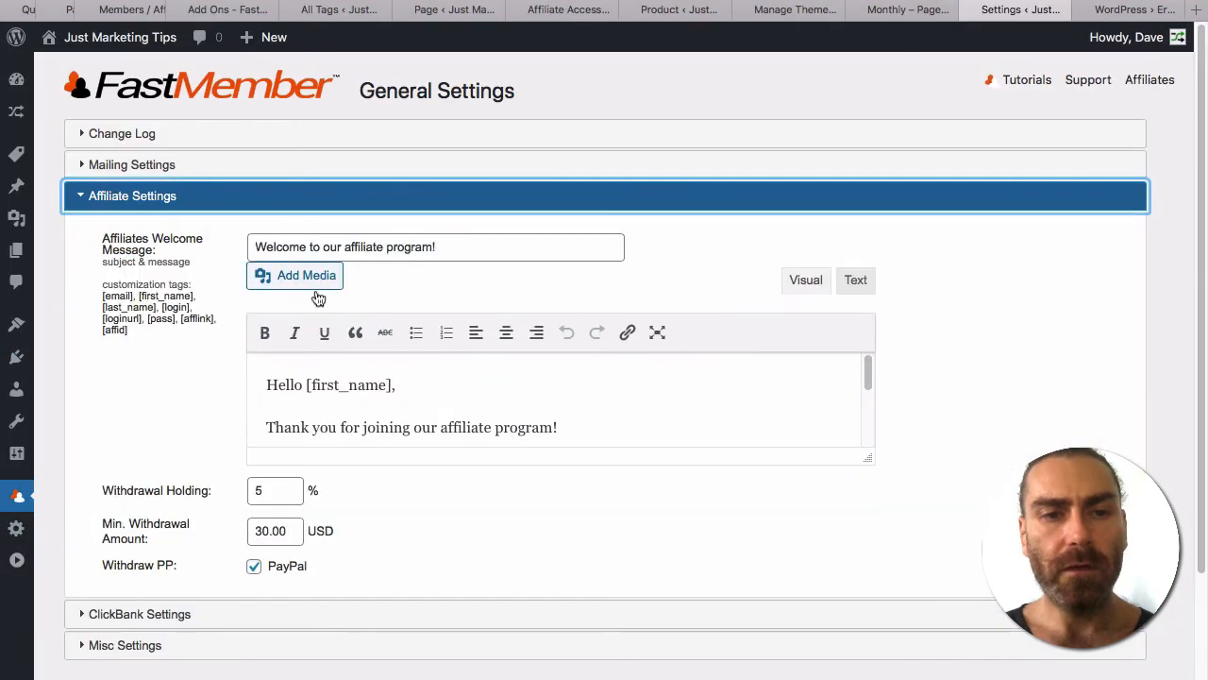
pyautogui.moveTo(865, 460); pyautogui.dragTo(867, 579)
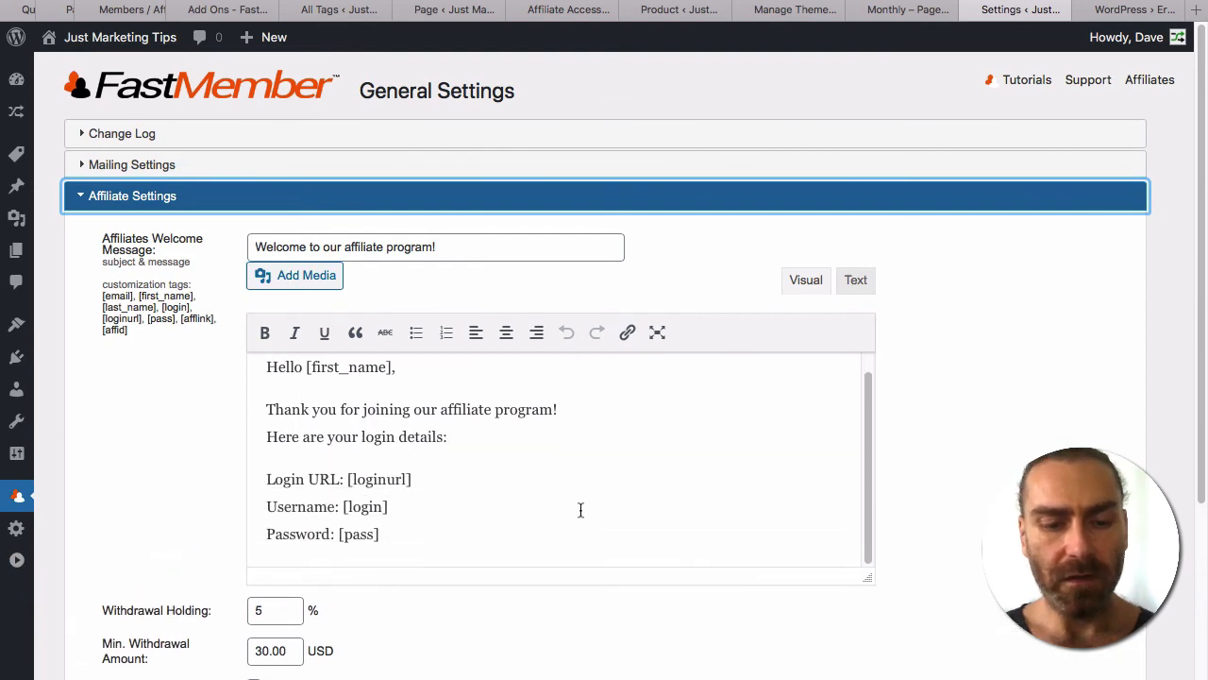
pyautogui.click(569, 9)
pyautogui.click(600, 1)
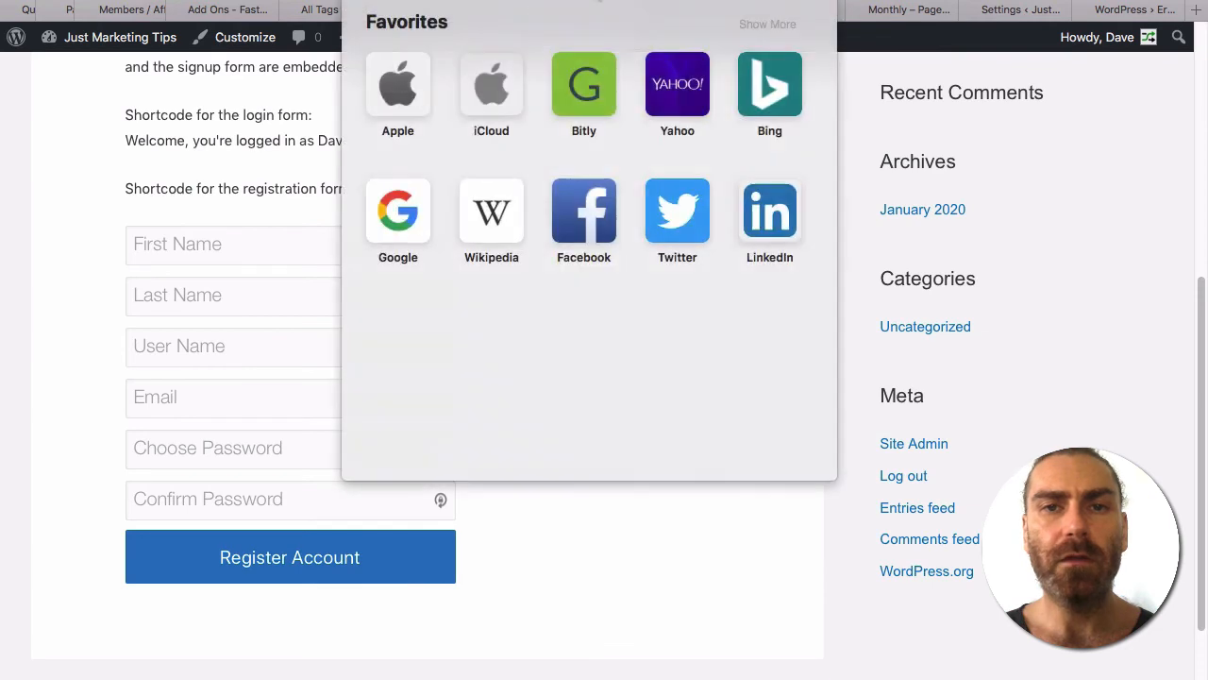
# Load the Affiliate Center page and select the Free affiliate link URL.
pyautogui.press('Escape')
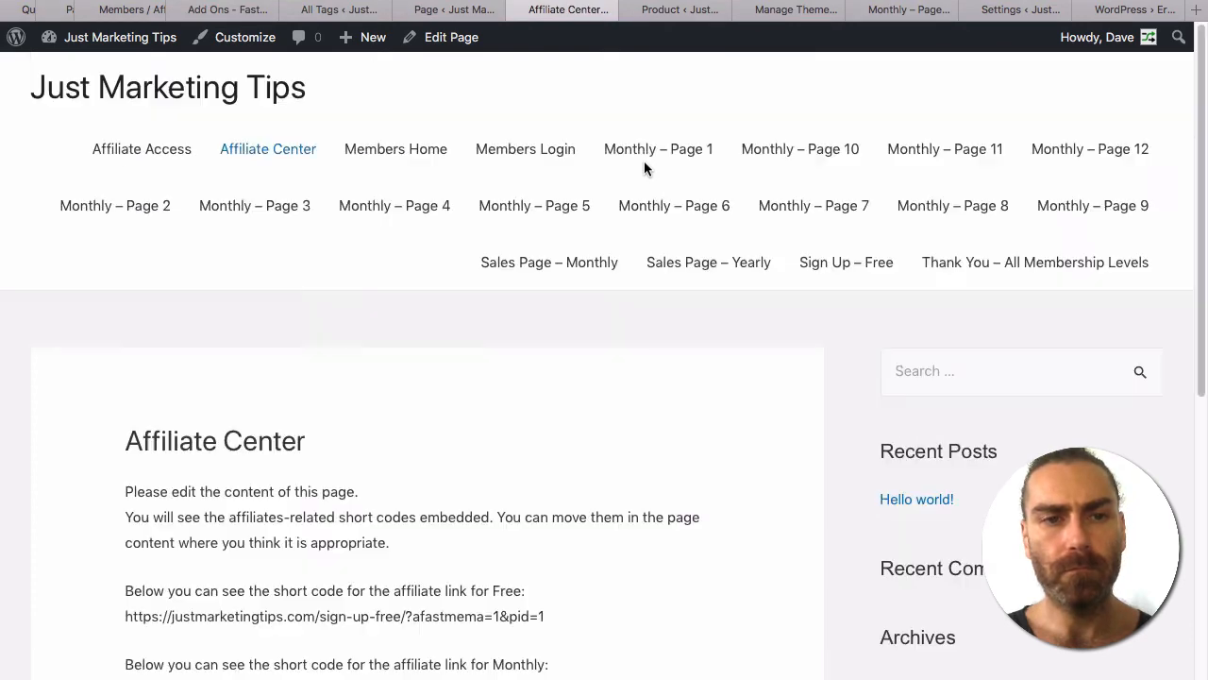
pyautogui.scroll(-2, 640, 288)
pyautogui.scroll(-5, 640, 289)
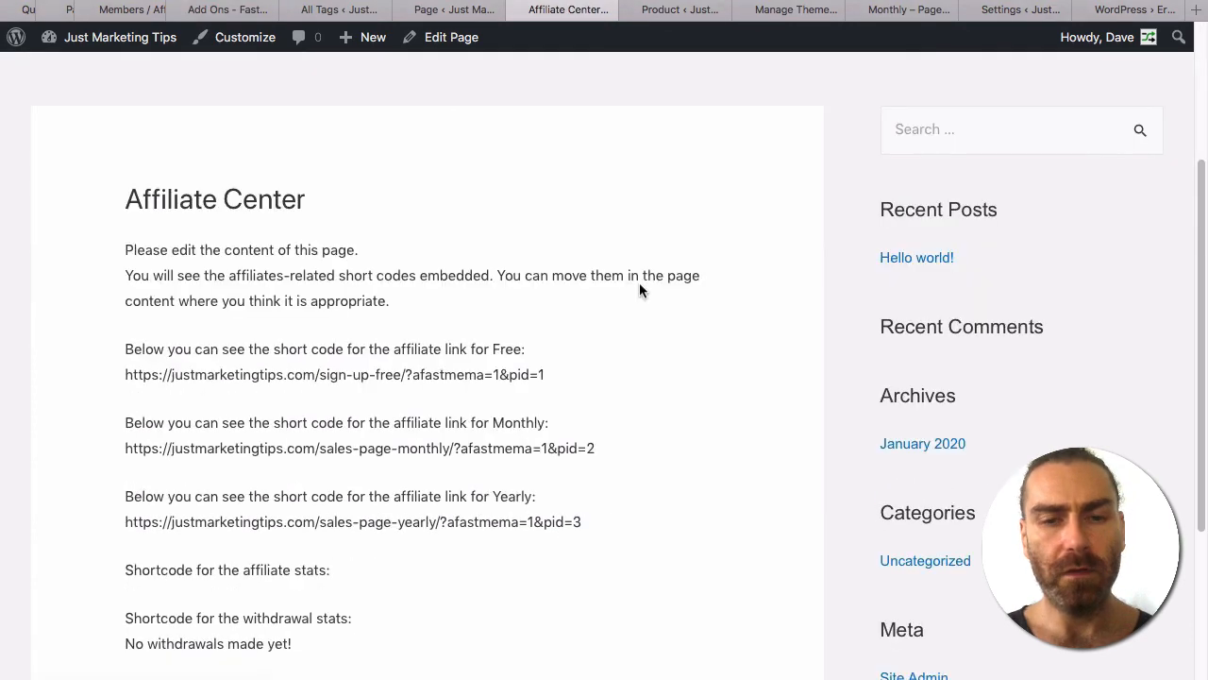
pyautogui.scroll(2, 444, 228)
pyautogui.scroll(3, 438, 232)
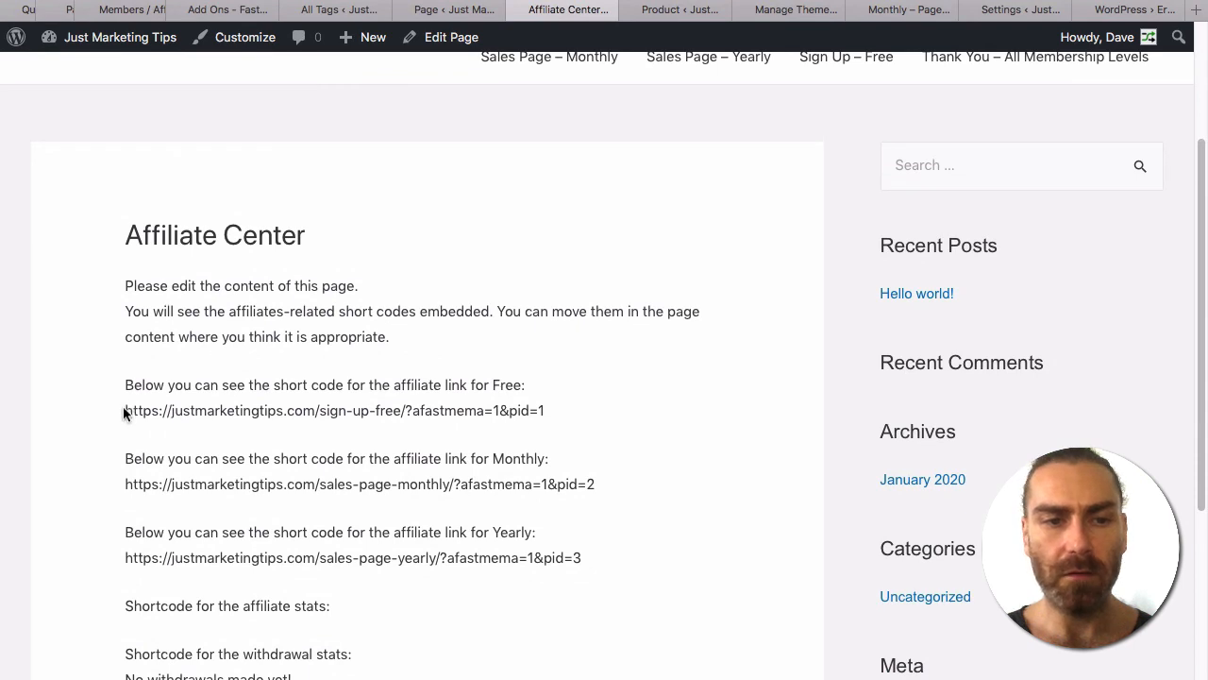
pyautogui.moveTo(123, 406); pyautogui.dragTo(569, 417)
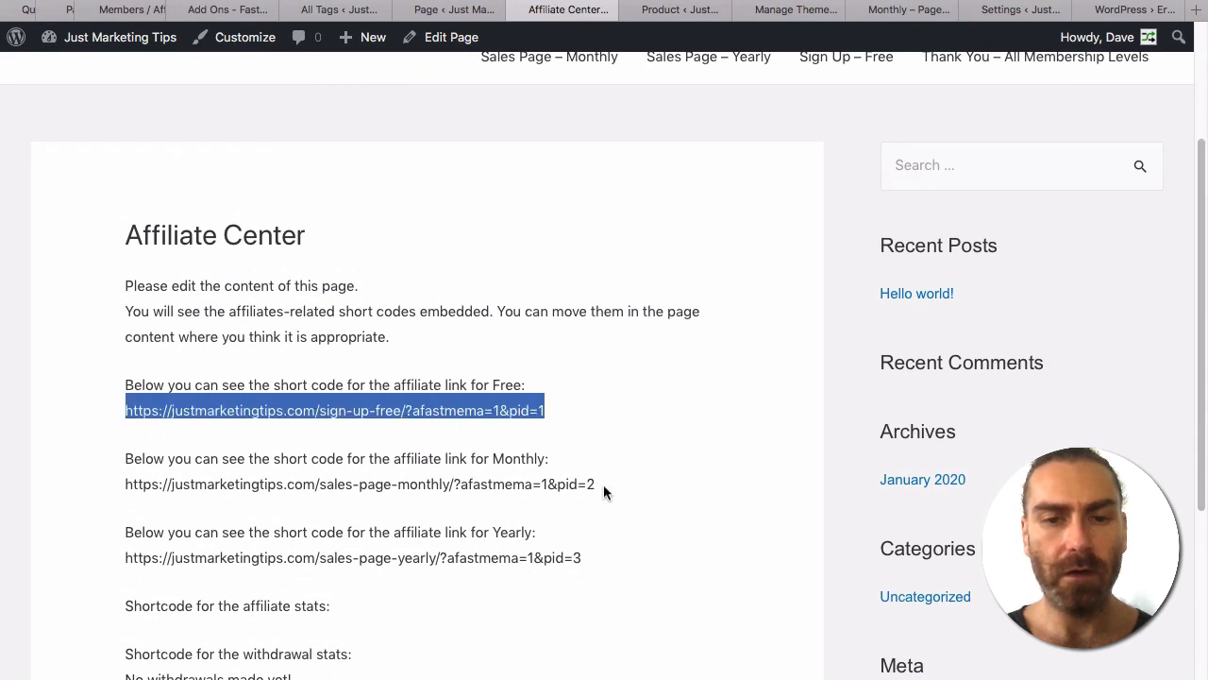
pyautogui.moveTo(604, 484); pyautogui.dragTo(124, 484)
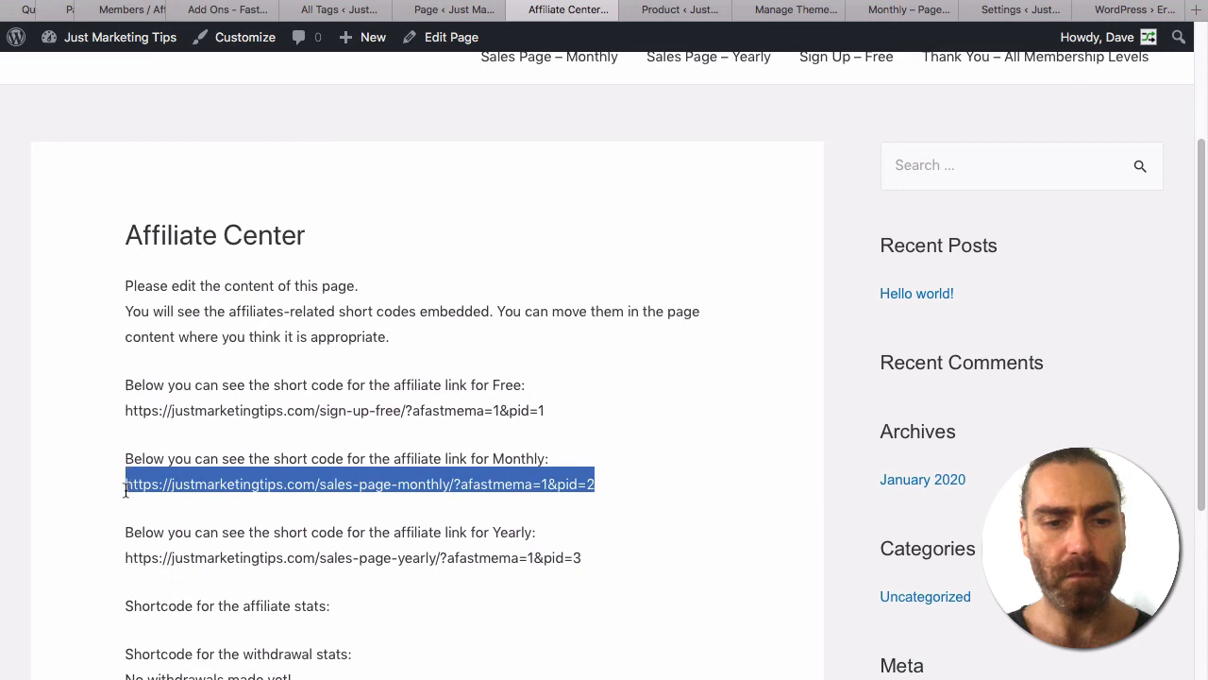
pyautogui.scroll(-1, 236, 524)
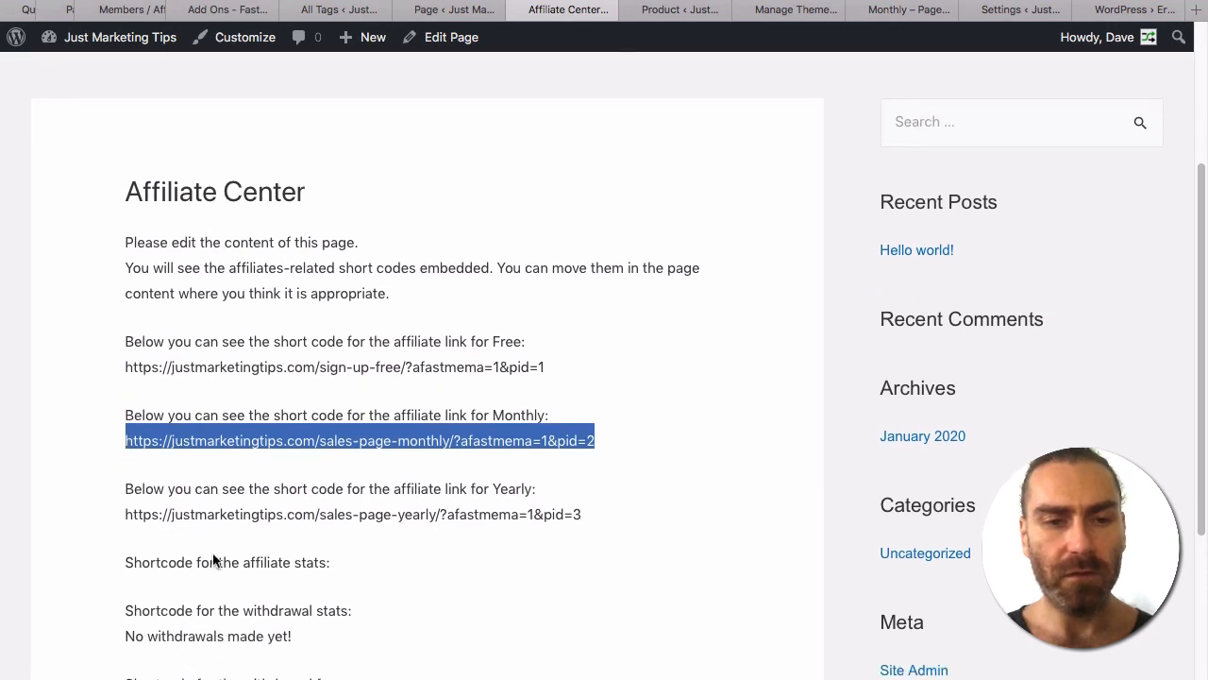
pyautogui.moveTo(546, 368); pyautogui.dragTo(119, 367)
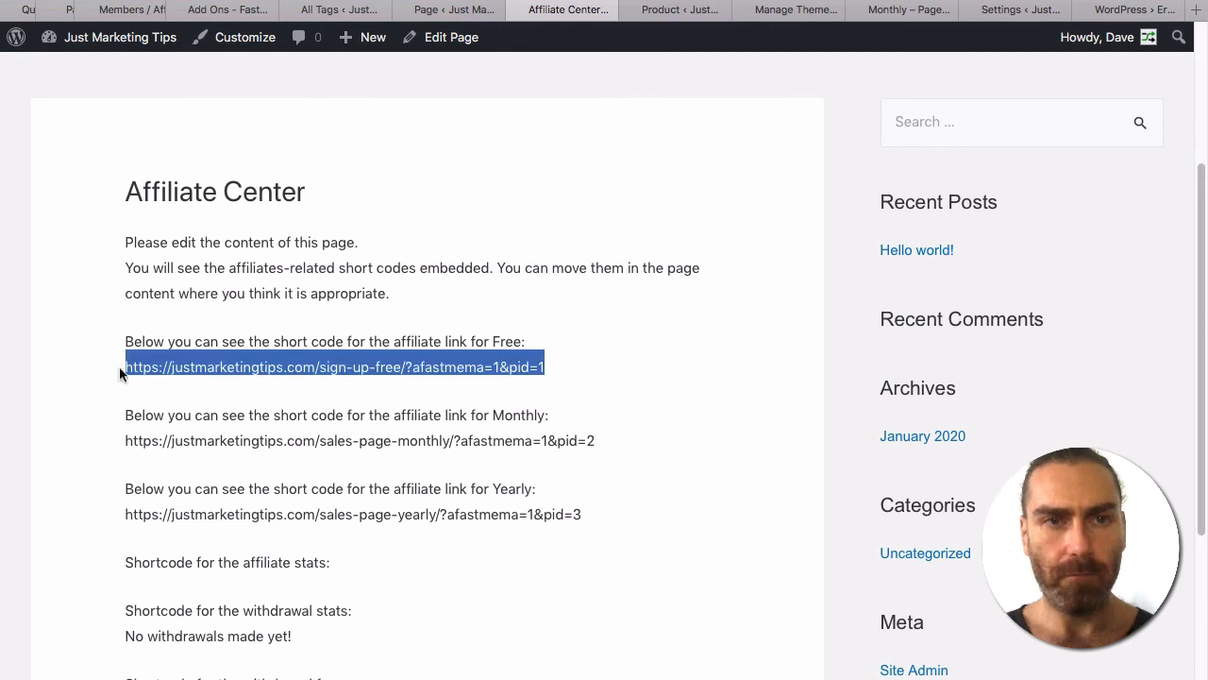
# Test the Free affiliate link in a private window, then check the stats show one click.
pyautogui.press('super+shift+n')
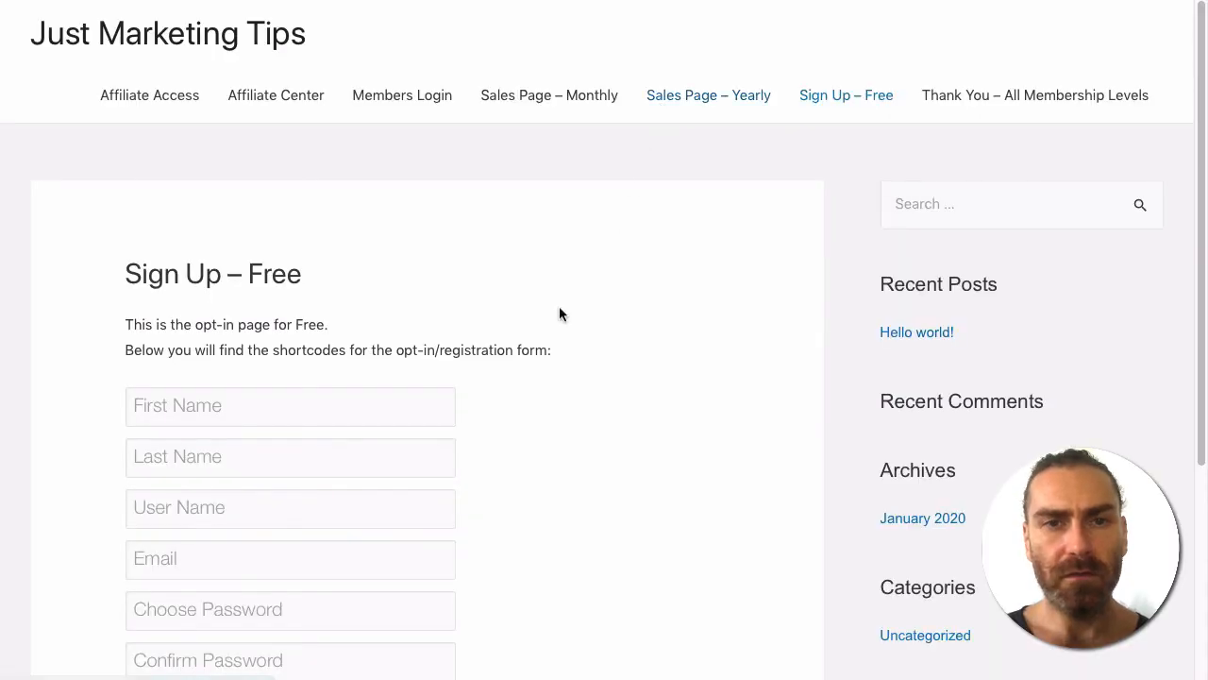
pyautogui.scroll(-2, 559, 314)
pyautogui.scroll(2, 559, 314)
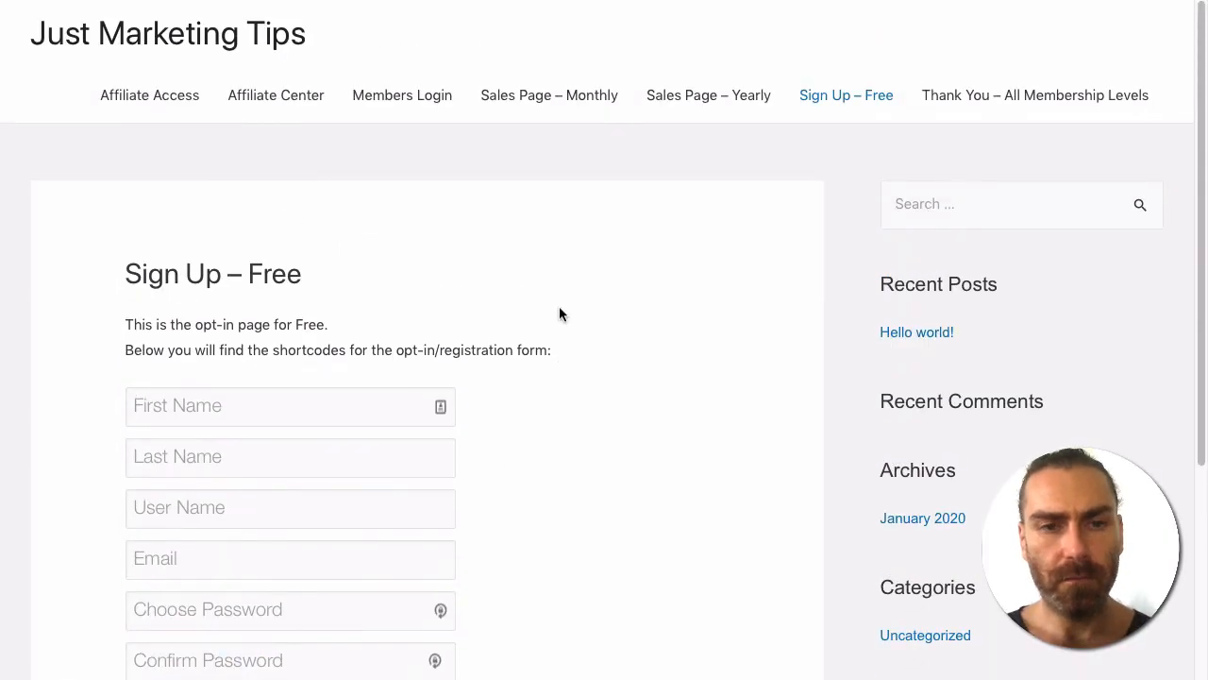
pyautogui.press('super+w')
pyautogui.click(525, 392)
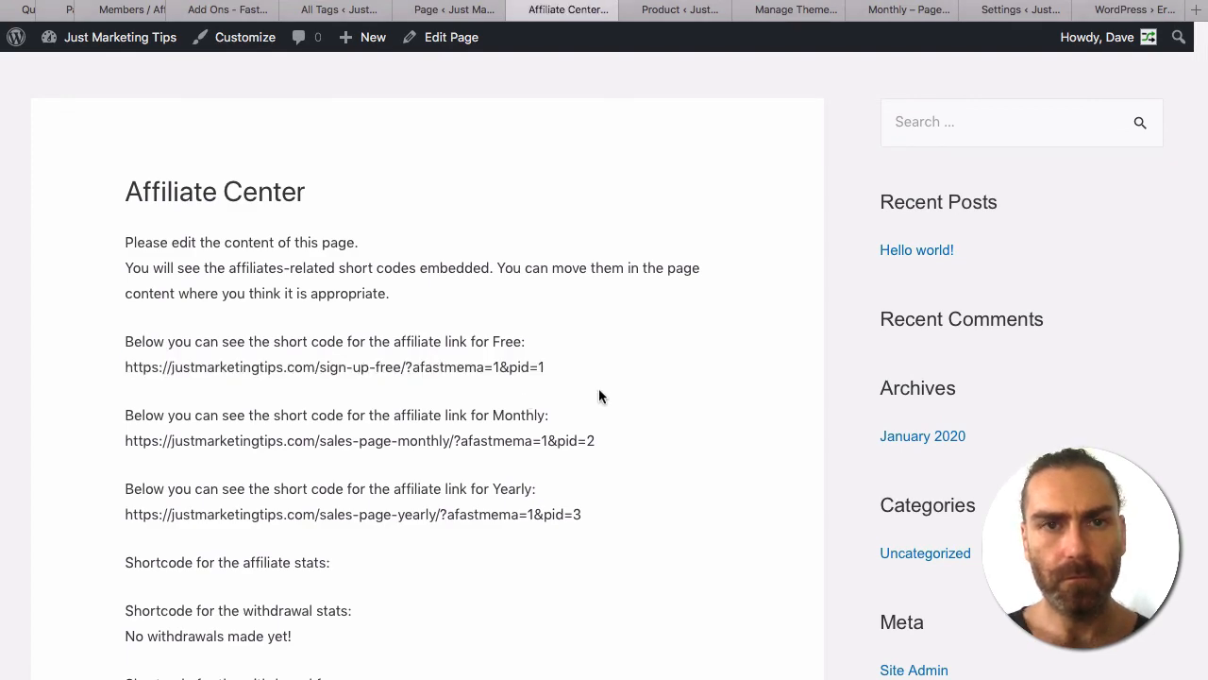
pyautogui.scroll(-5, 598, 391)
pyautogui.scroll(1, 599, 396)
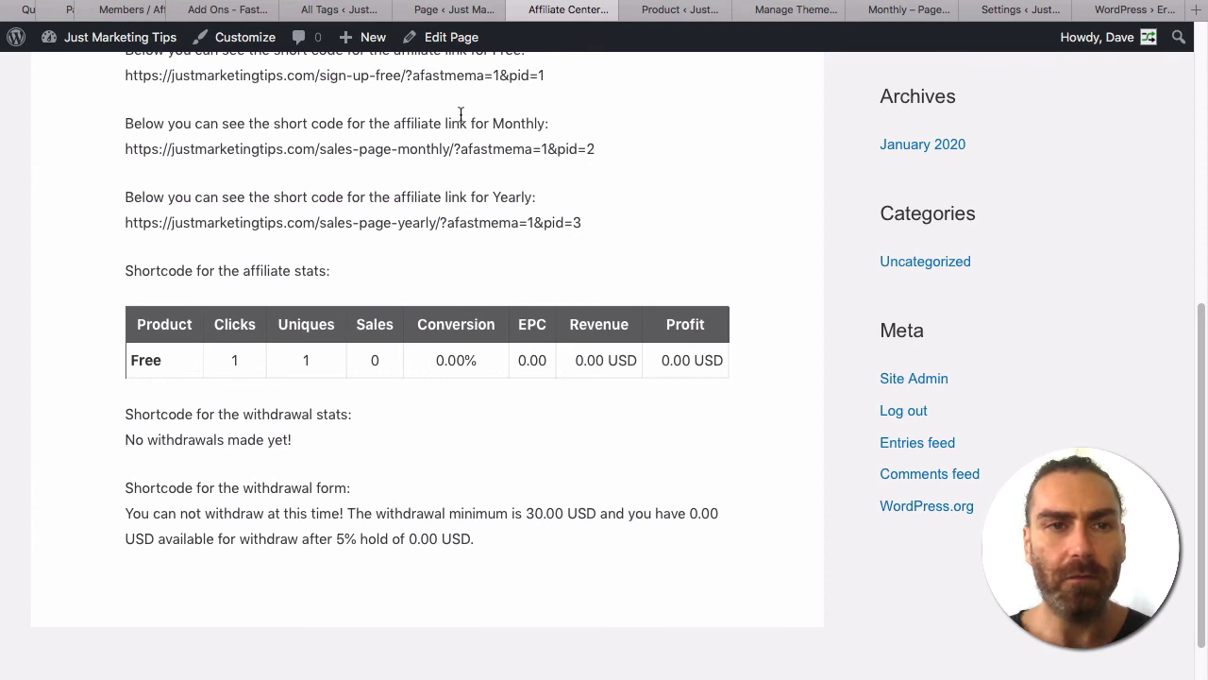
# Review the 5% withdrawal holding and 30.00 USD minimum withdrawal fields, and enlarge the welcome editor.
pyautogui.click(1027, 11)
pyautogui.scroll(-3, 408, 479)
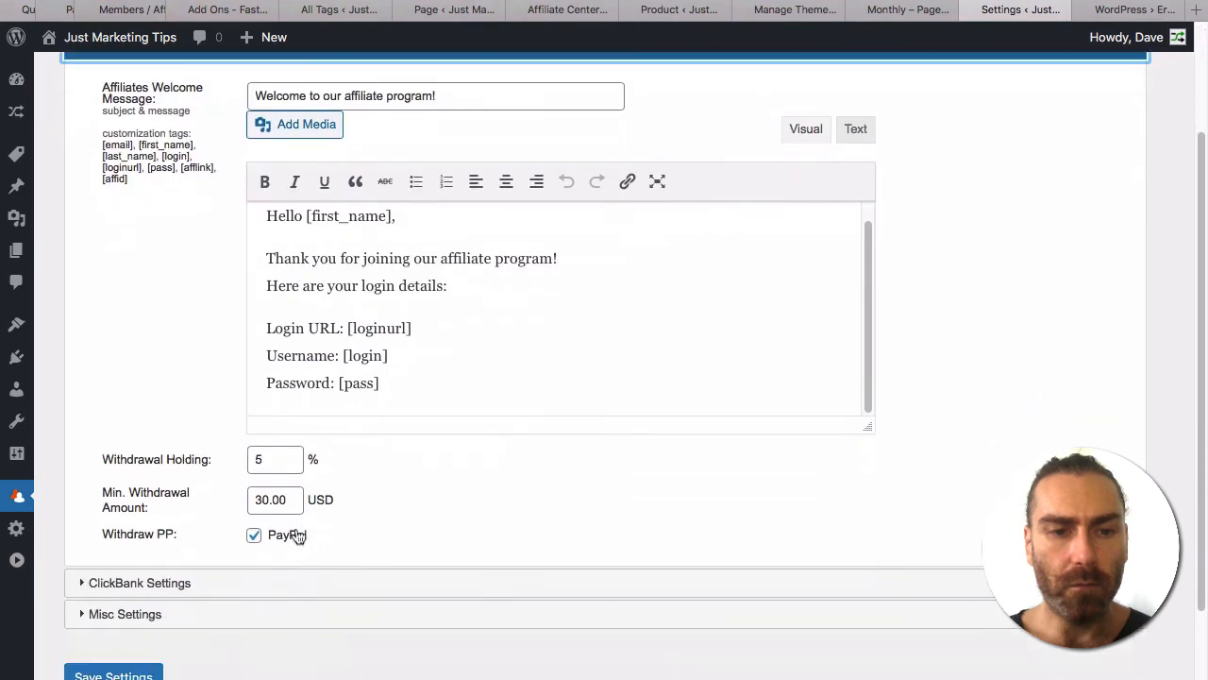
pyautogui.click(274, 463)
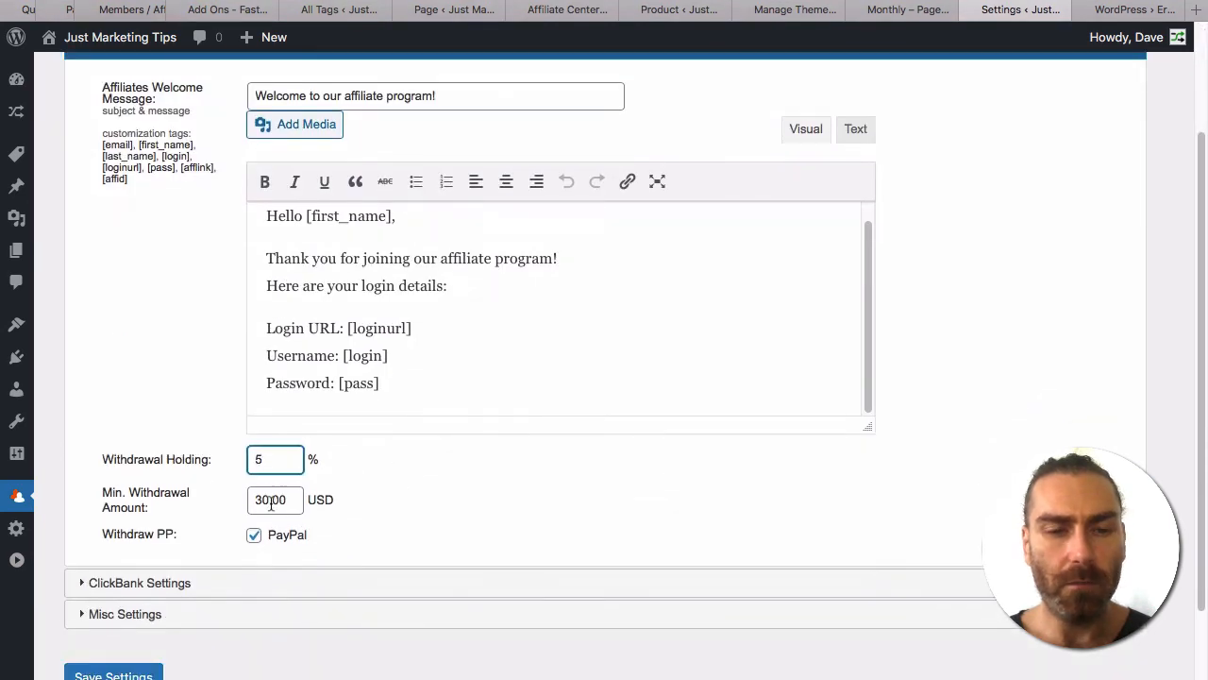
pyautogui.click(273, 502)
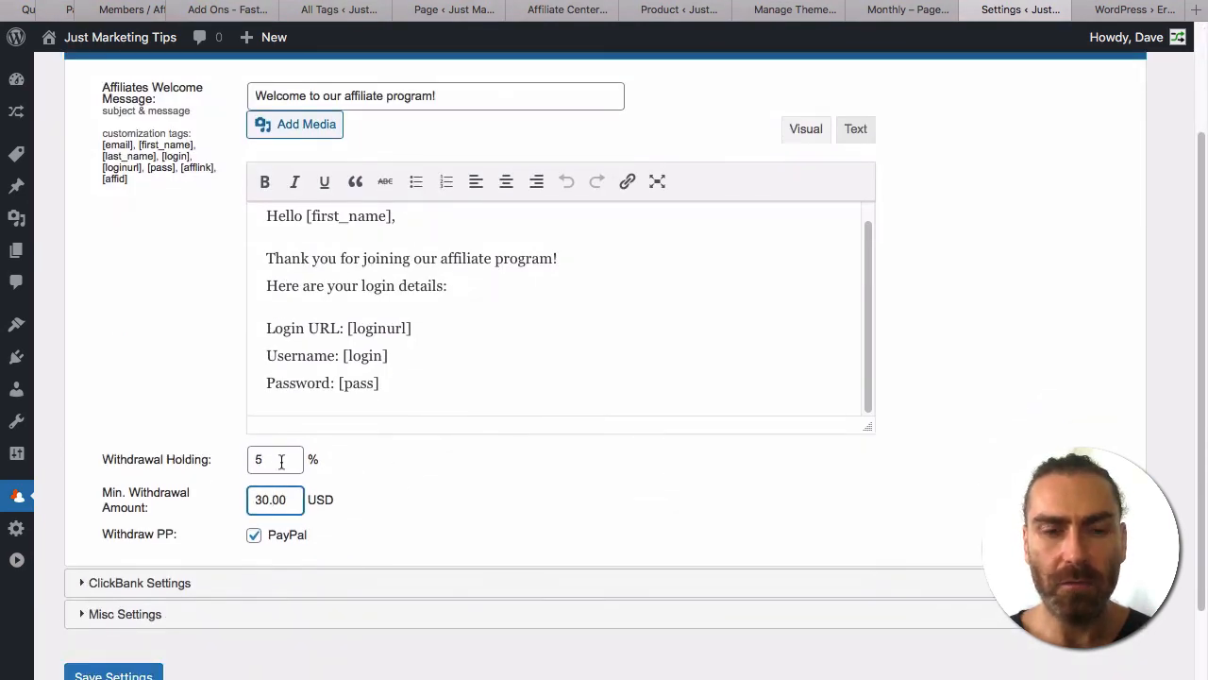
pyautogui.click(282, 462)
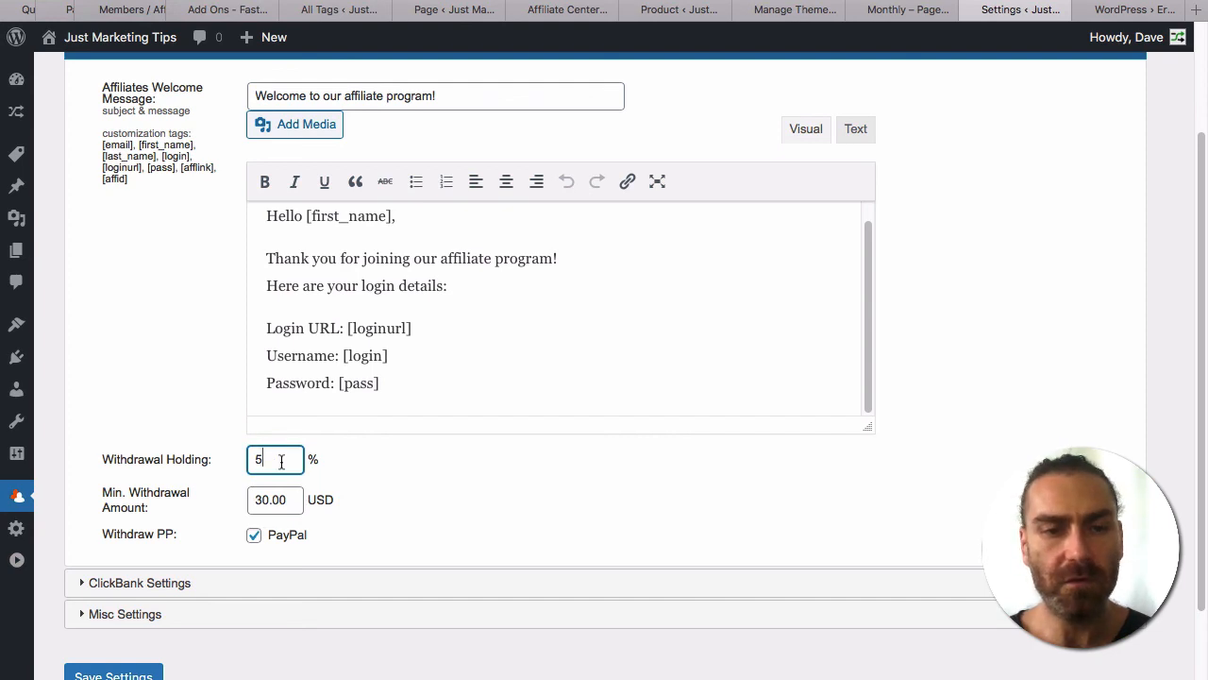
pyautogui.click(278, 503)
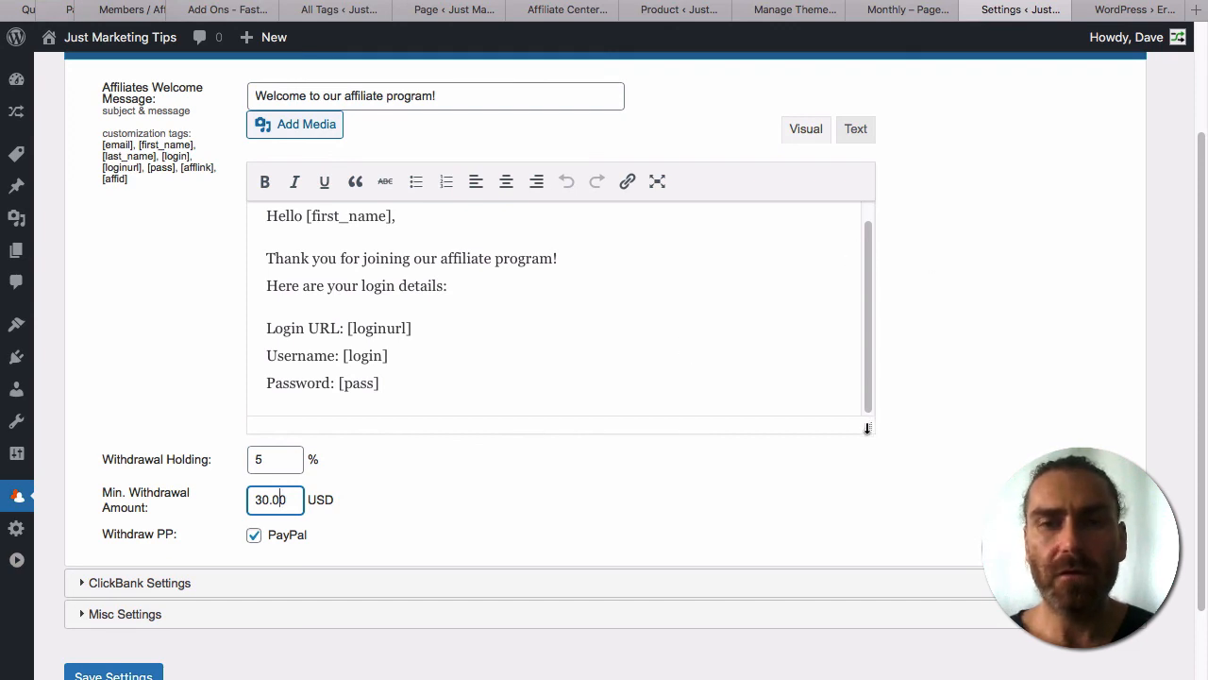
pyautogui.moveTo(867, 427); pyautogui.dragTo(873, 512)
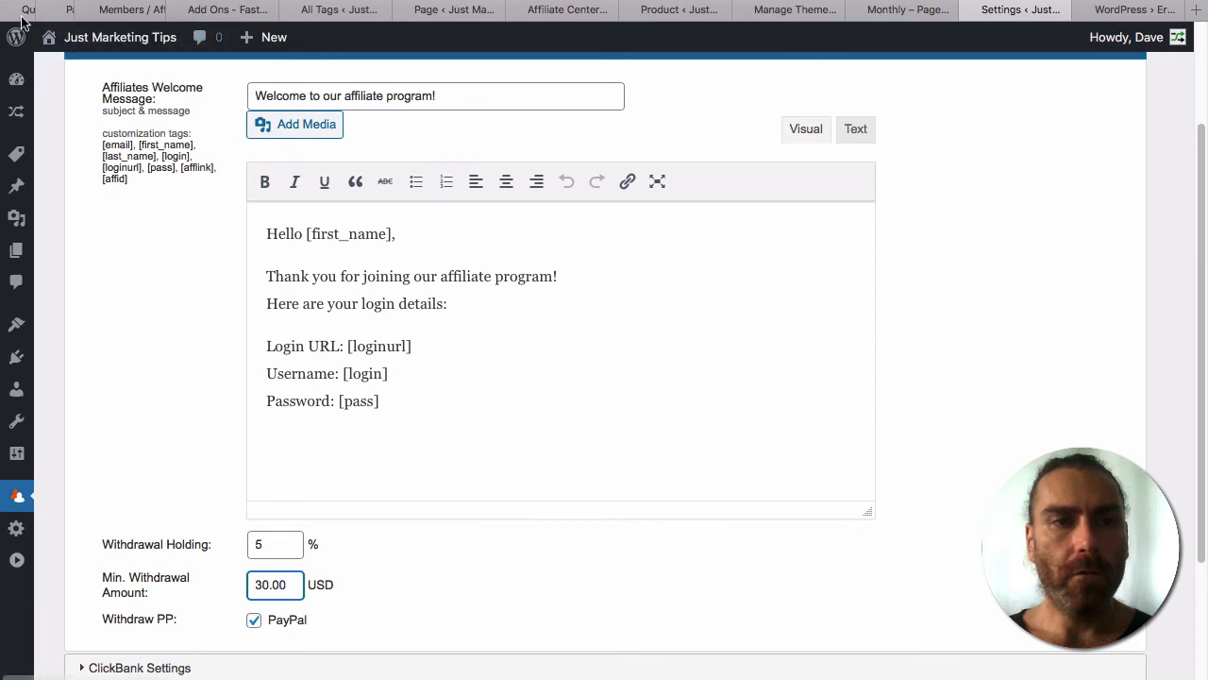
# Open the Sign Up – Free page in the editor from All Pages.
pyautogui.moveTo(15, 254)
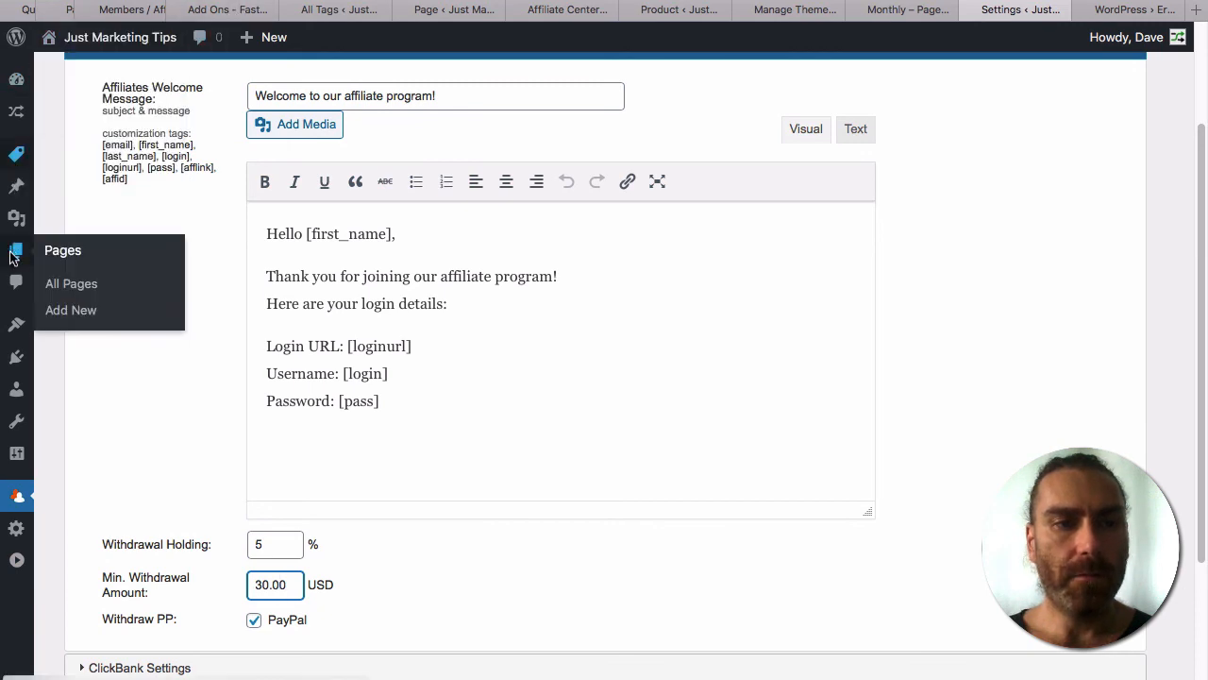
pyautogui.click(68, 283)
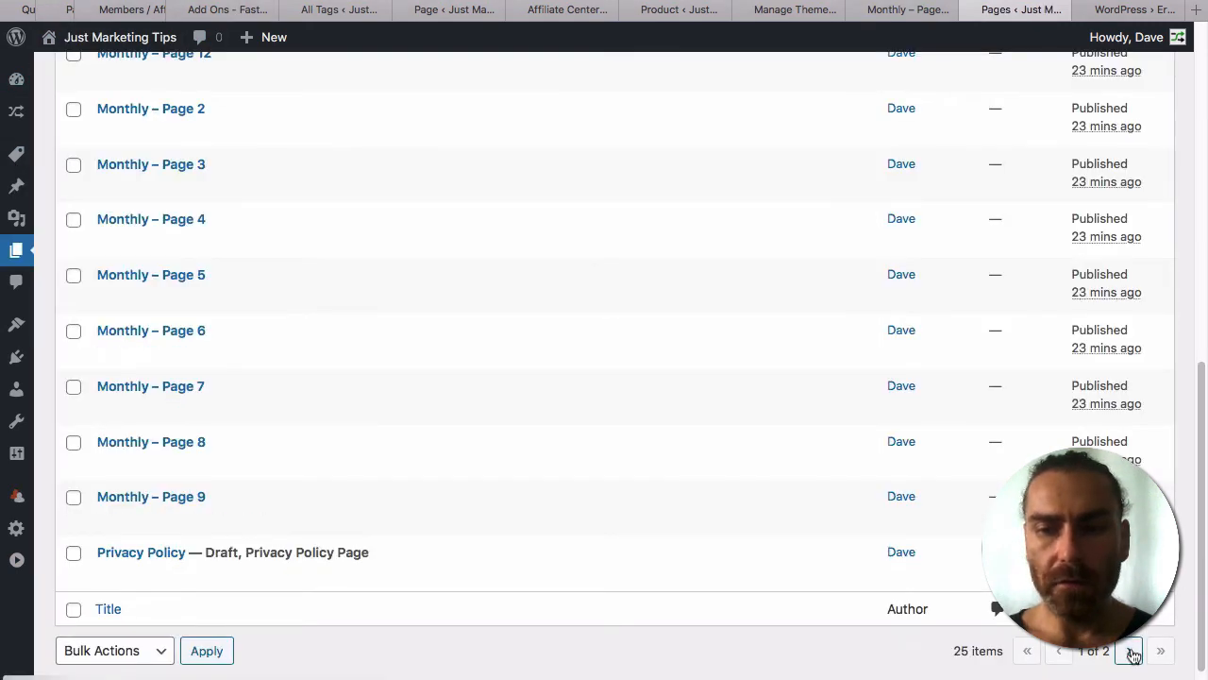
pyautogui.scroll(10, 744, 193)
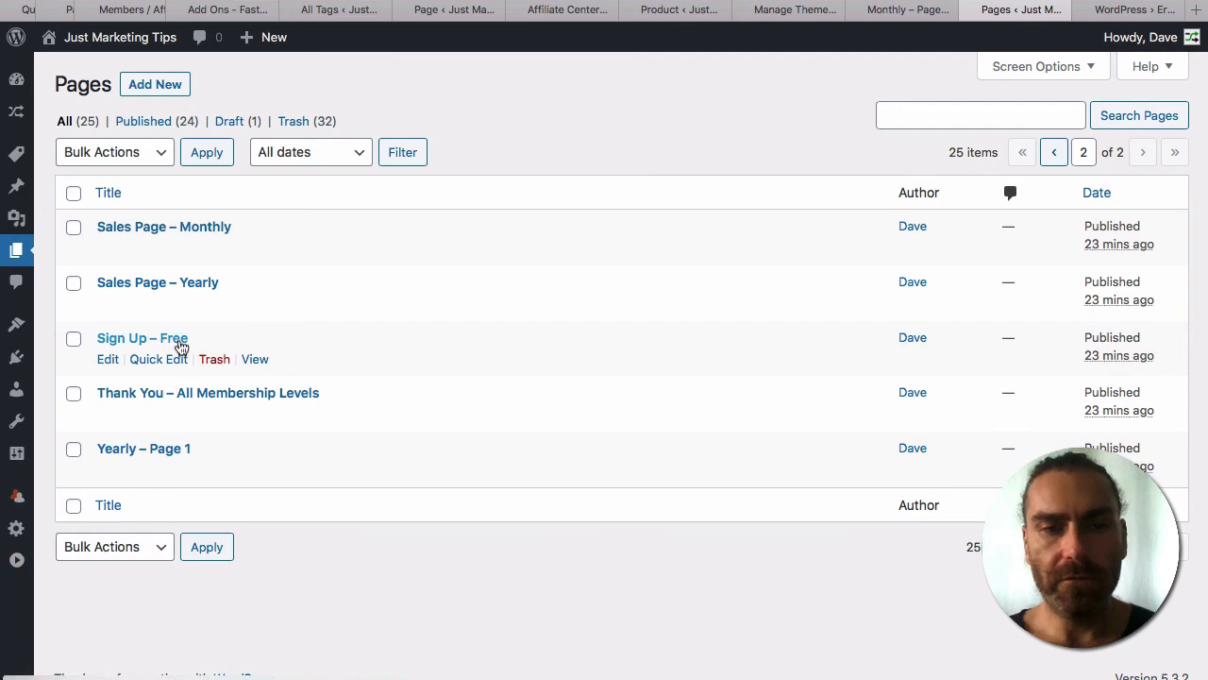
pyautogui.click(106, 362)
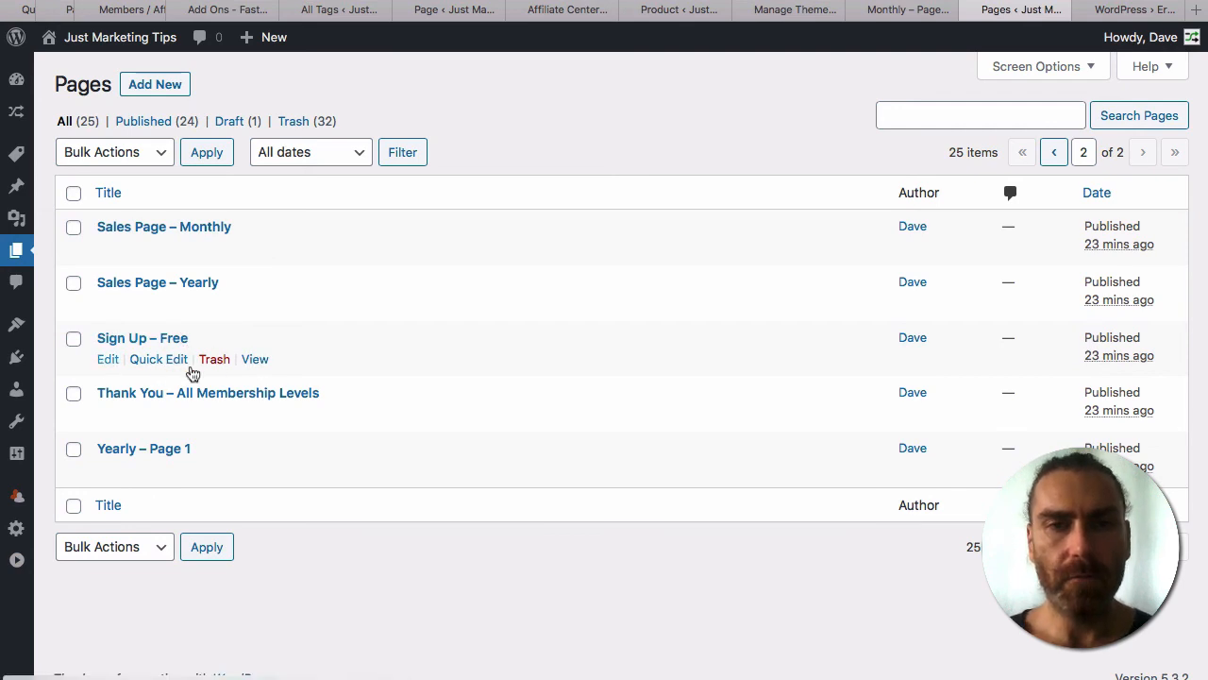
# Delete the page's two introductory text lines.
pyautogui.click(533, 404)
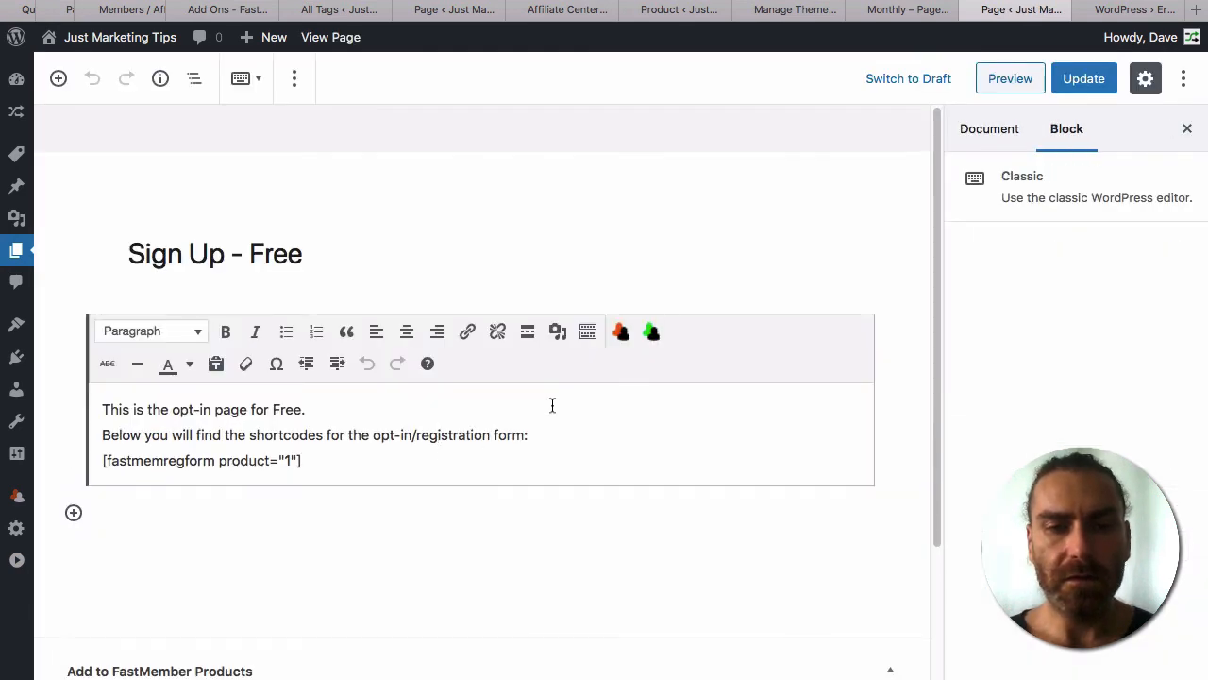
pyautogui.moveTo(540, 439); pyautogui.dragTo(362, 435)
pyautogui.moveTo(173, 406); pyautogui.dragTo(4, 385)
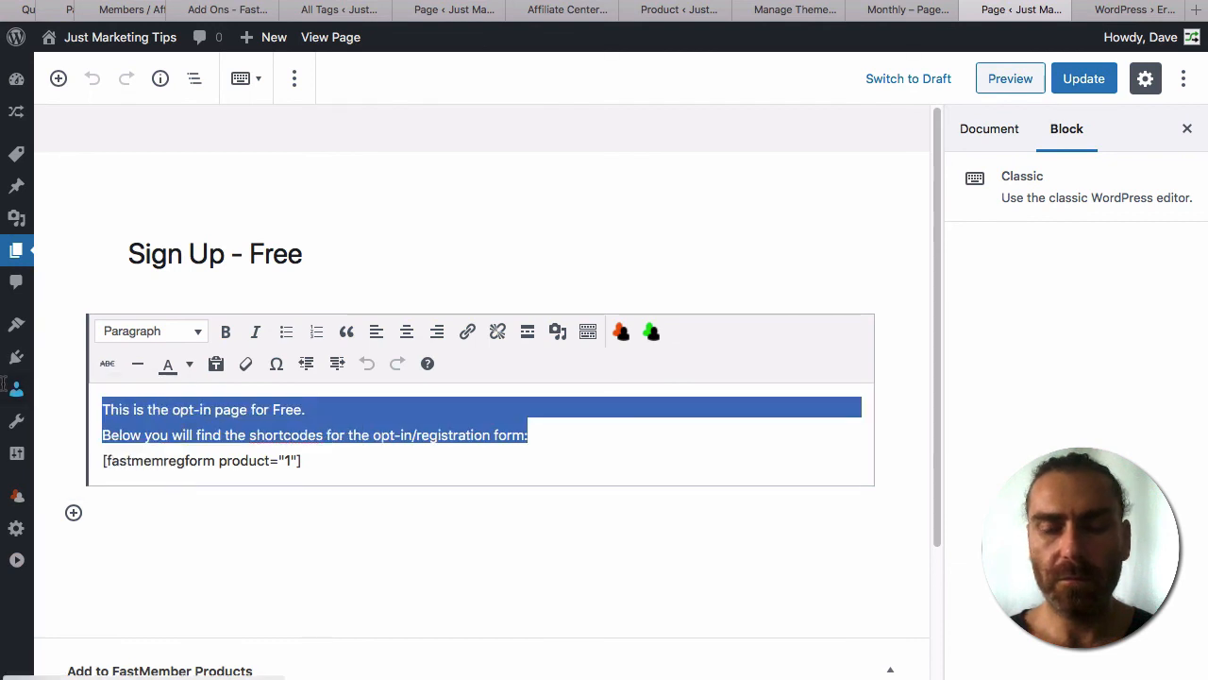
pyautogui.press('BackSpace')
pyautogui.press('BackSpace')
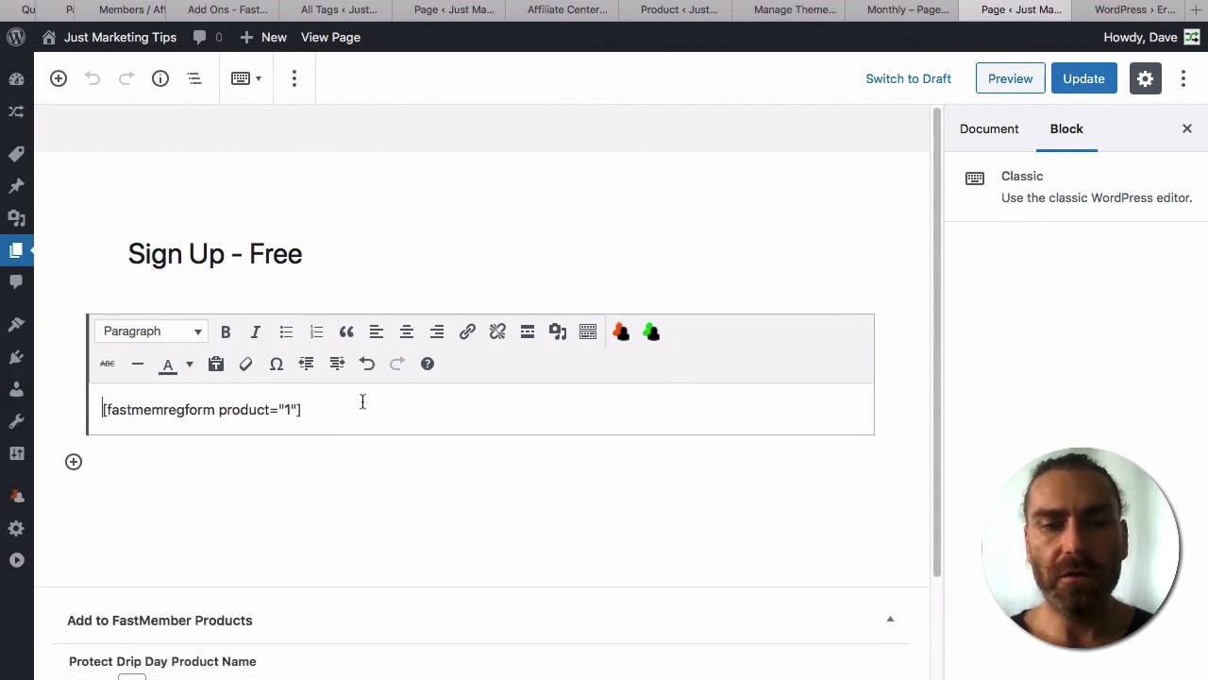
# Preview the live registration form, then delete the [fastmemregform product="1"] shortcode.
pyautogui.moveTo(369, 413); pyautogui.dragTo(54, 405)
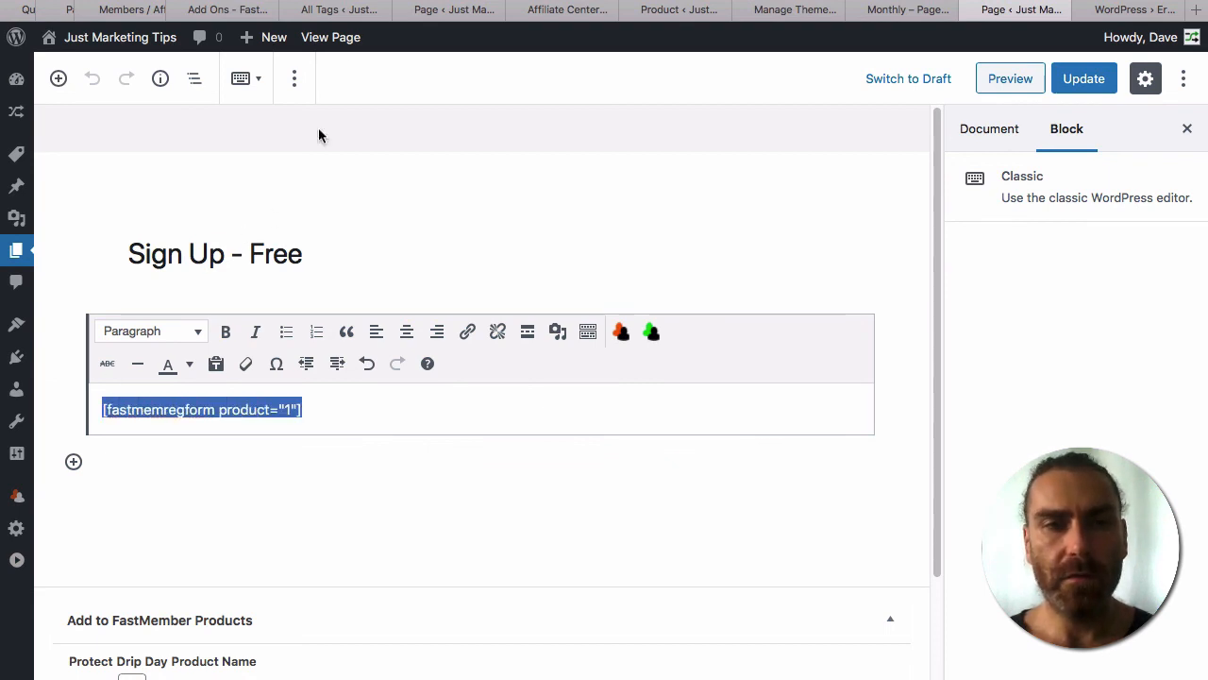
pyautogui.keyDown('super'); pyautogui.click(326, 49); pyautogui.keyUp('super')
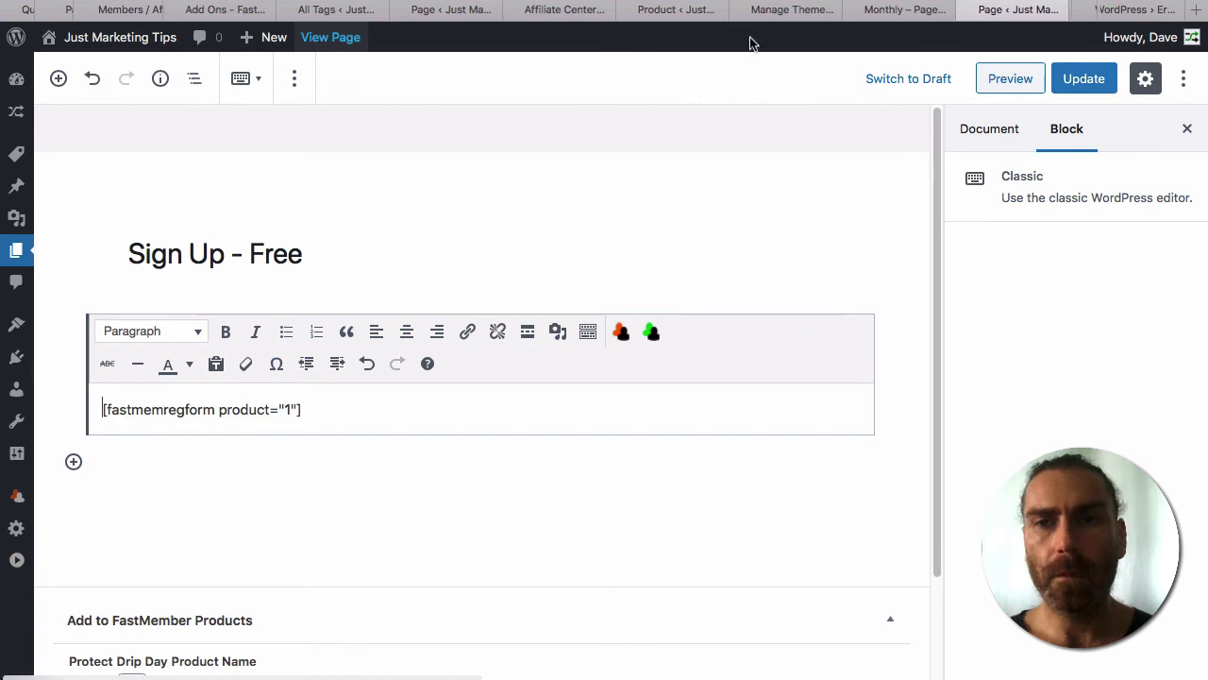
pyautogui.click(1027, 11)
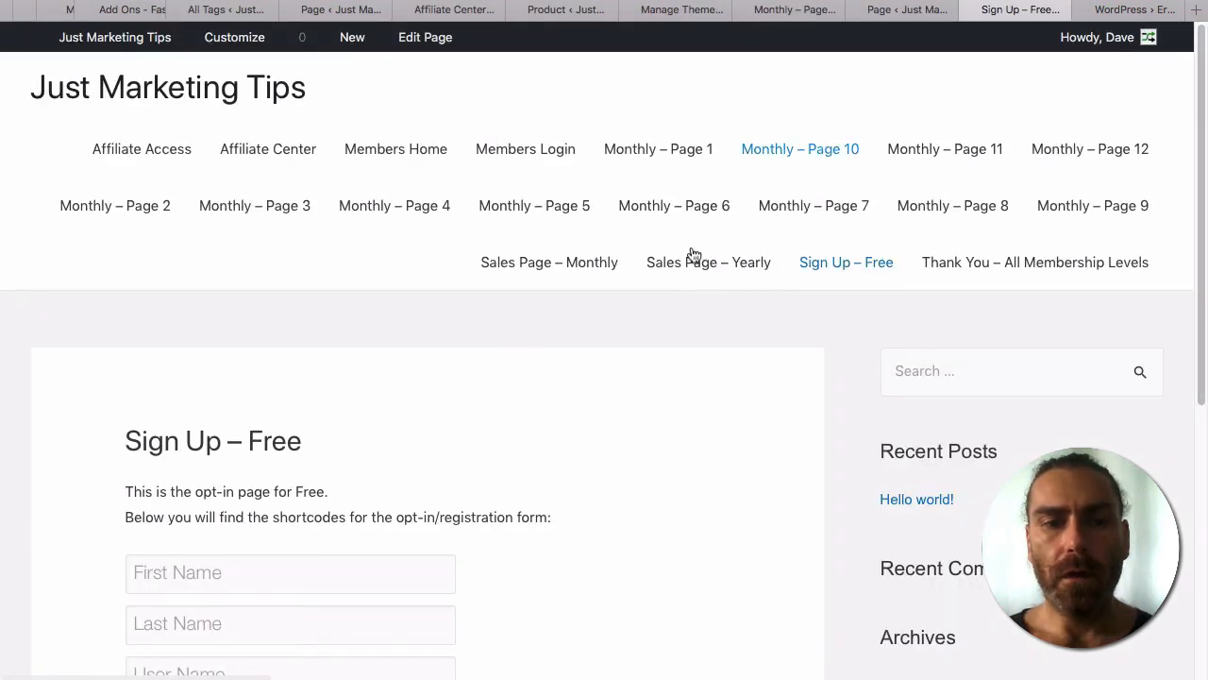
pyautogui.scroll(-2, 365, 444)
pyautogui.scroll(-4, 364, 437)
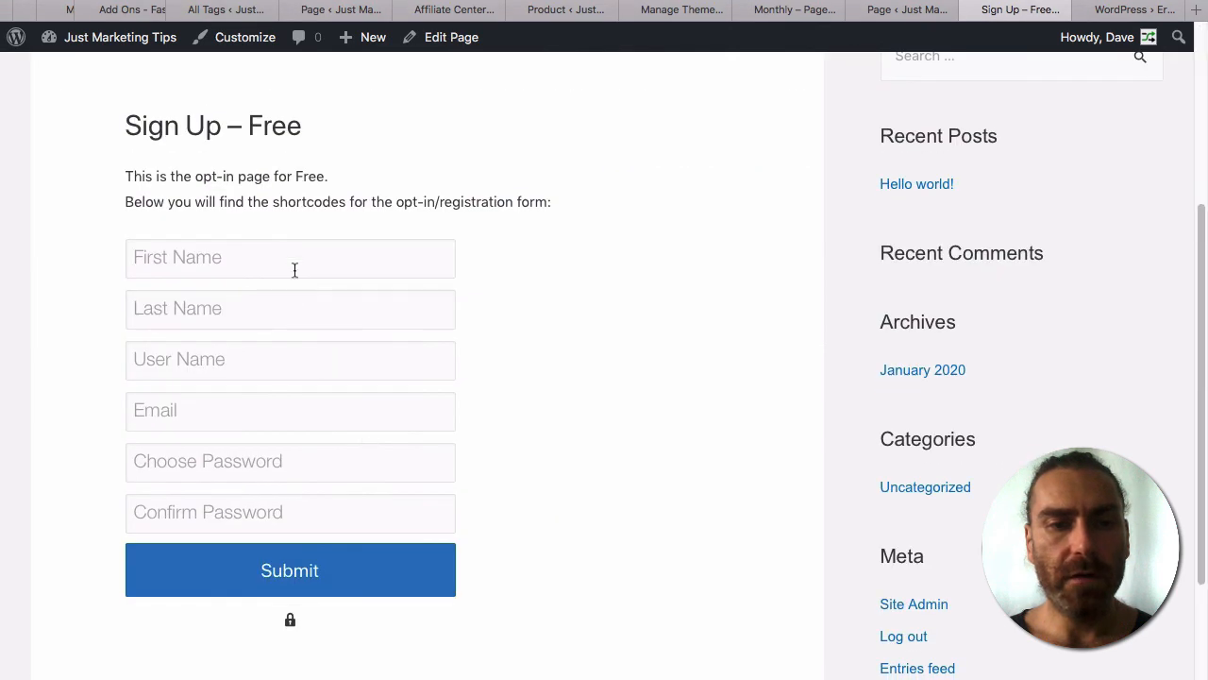
pyautogui.click(906, 12)
pyautogui.tripleClick(367, 409)
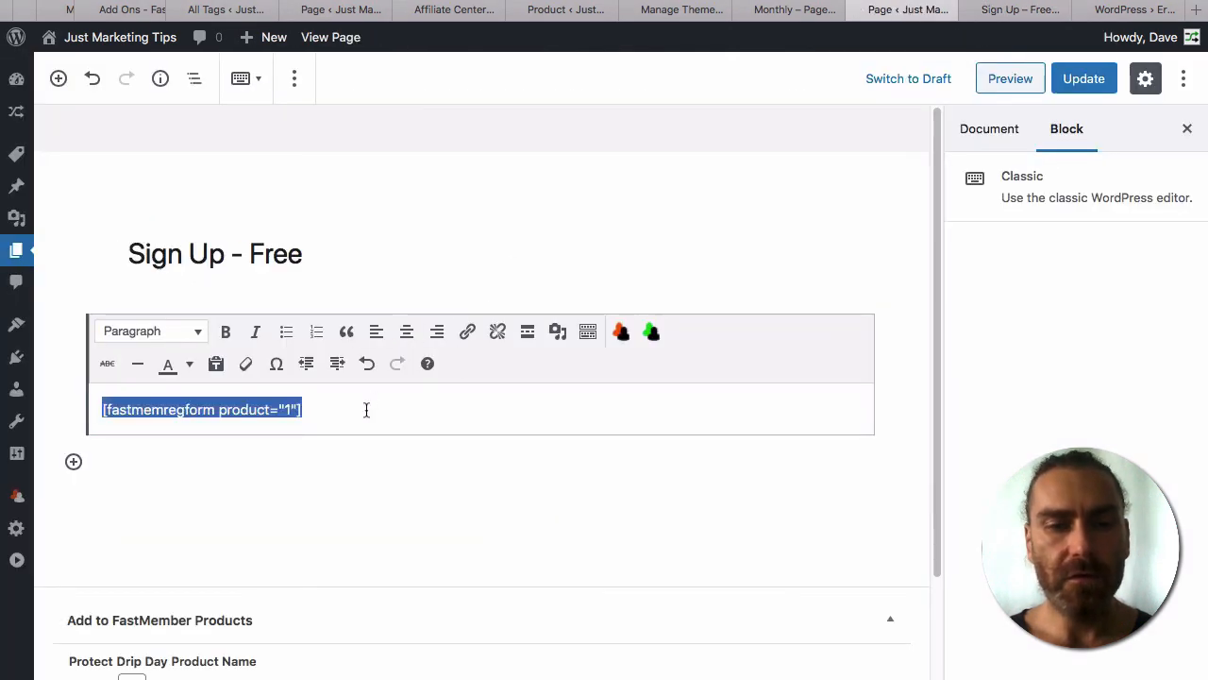
pyautogui.press('BackSpace')
# Build a FastMember Signup Form (Free Products) shortcode hiding user name, last name and password.
pyautogui.click(623, 335)
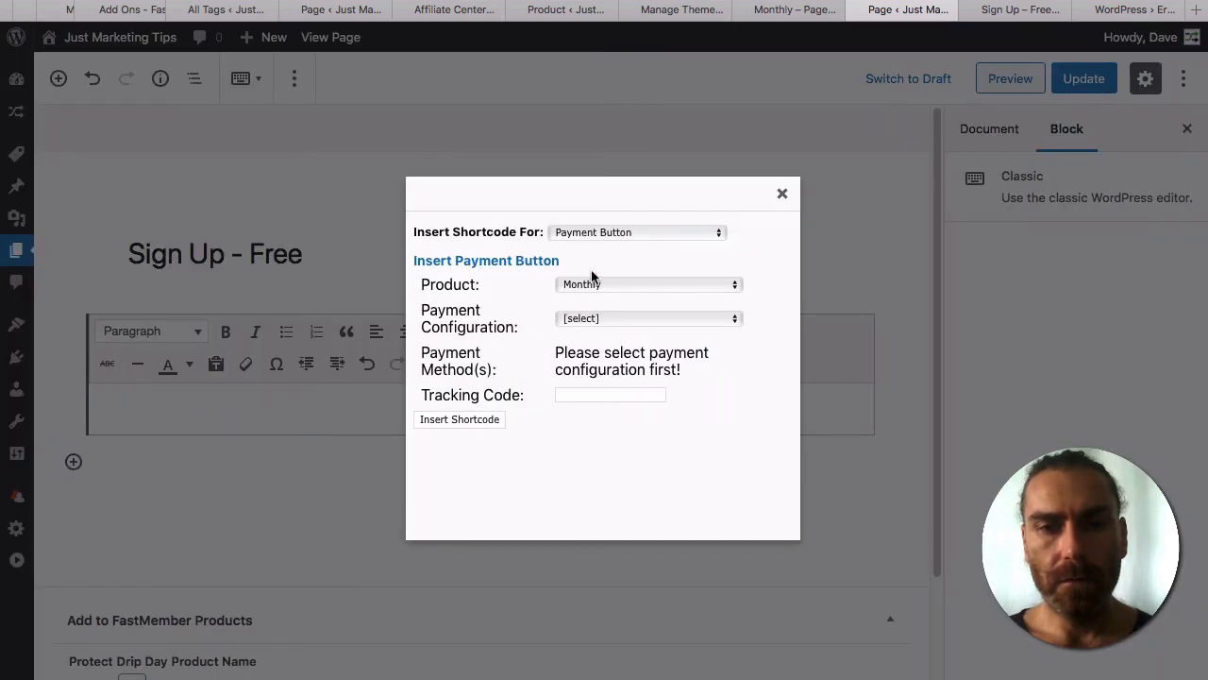
pyautogui.click(619, 233)
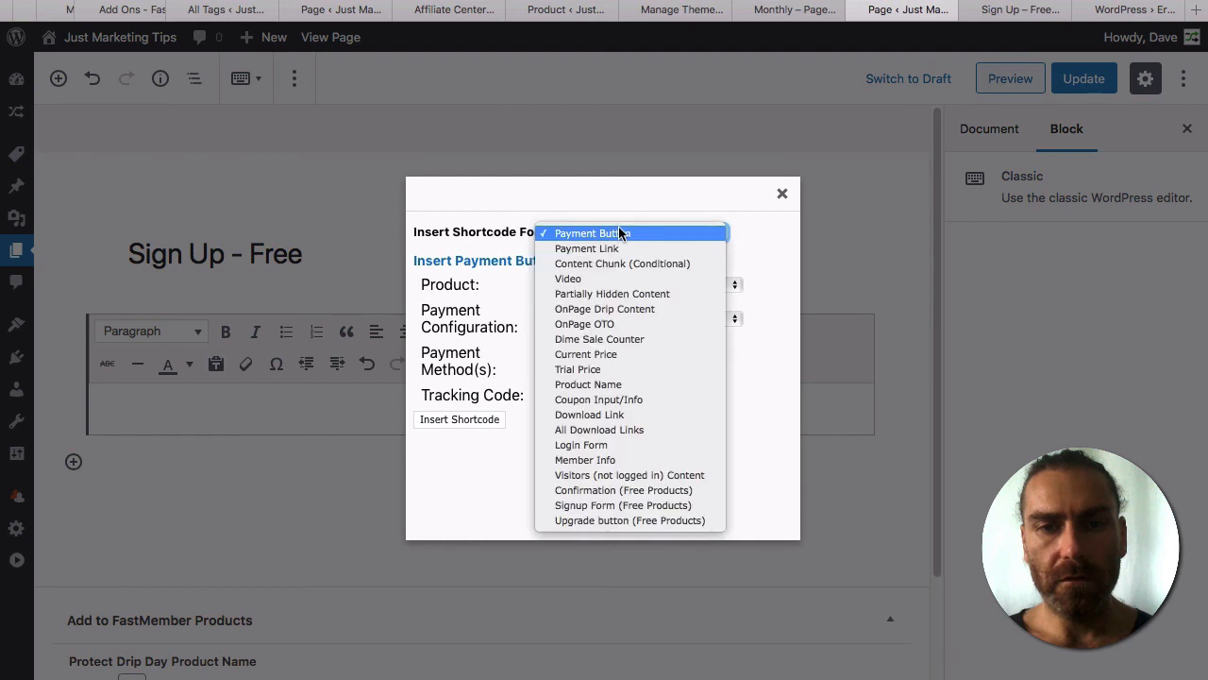
pyautogui.click(601, 511)
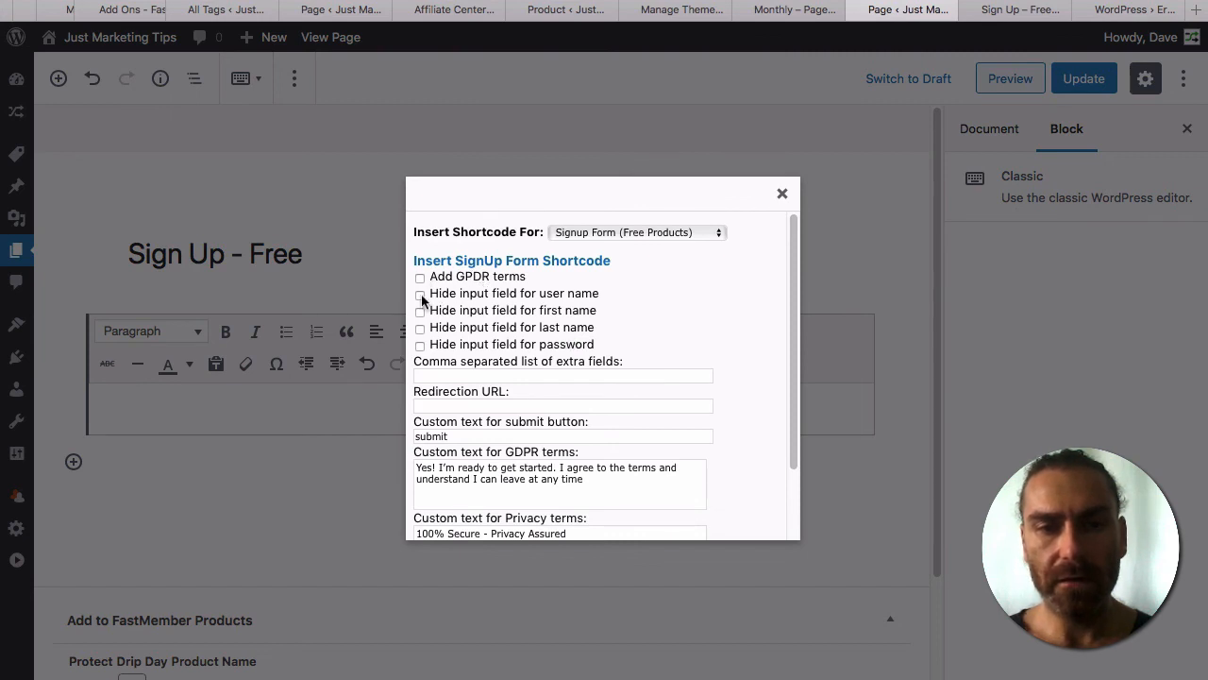
pyautogui.click(420, 295)
pyautogui.click(420, 312)
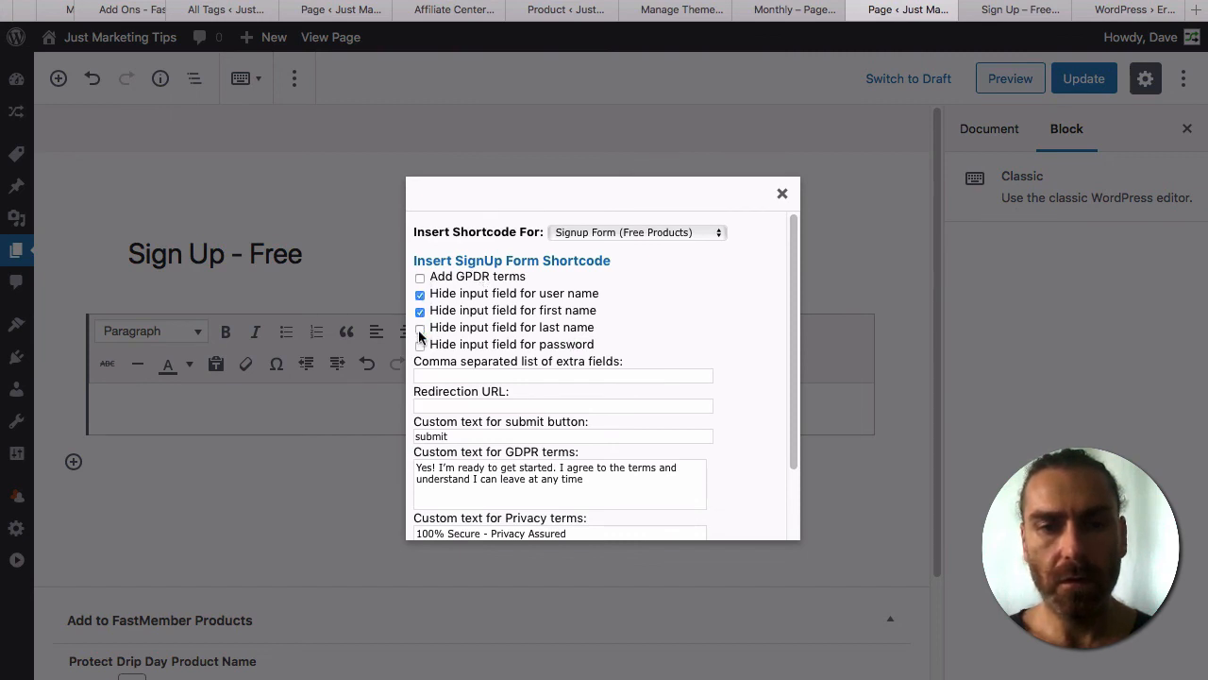
pyautogui.click(420, 328)
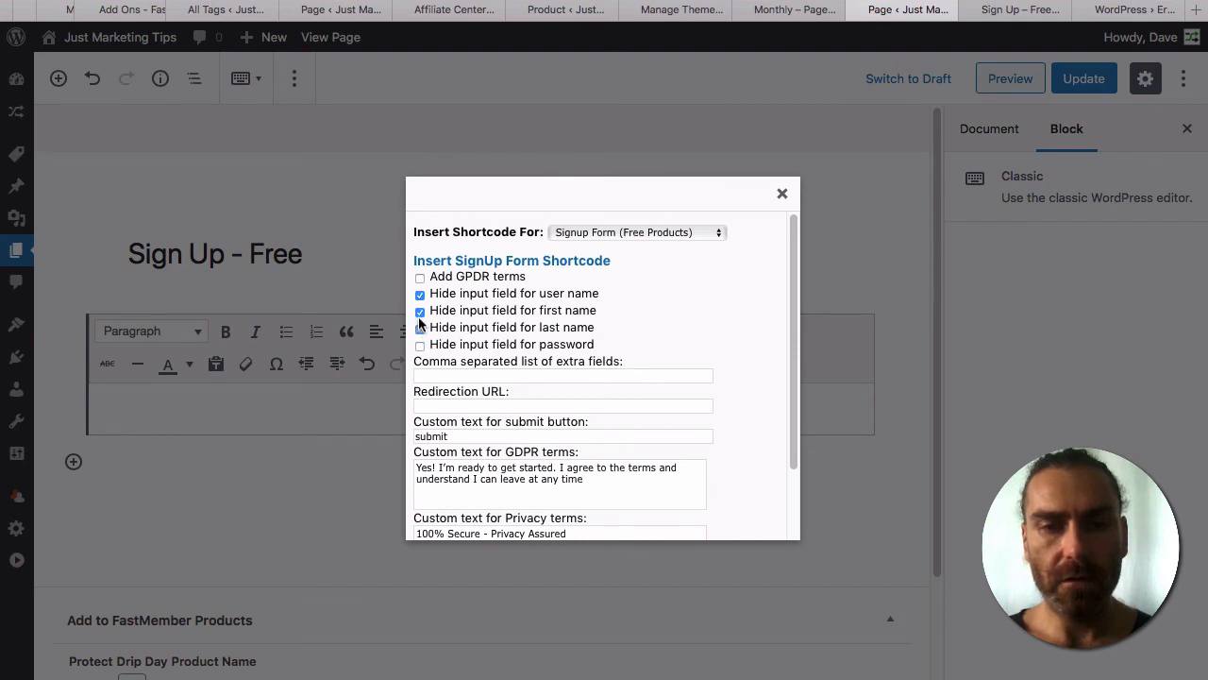
pyautogui.click(420, 311)
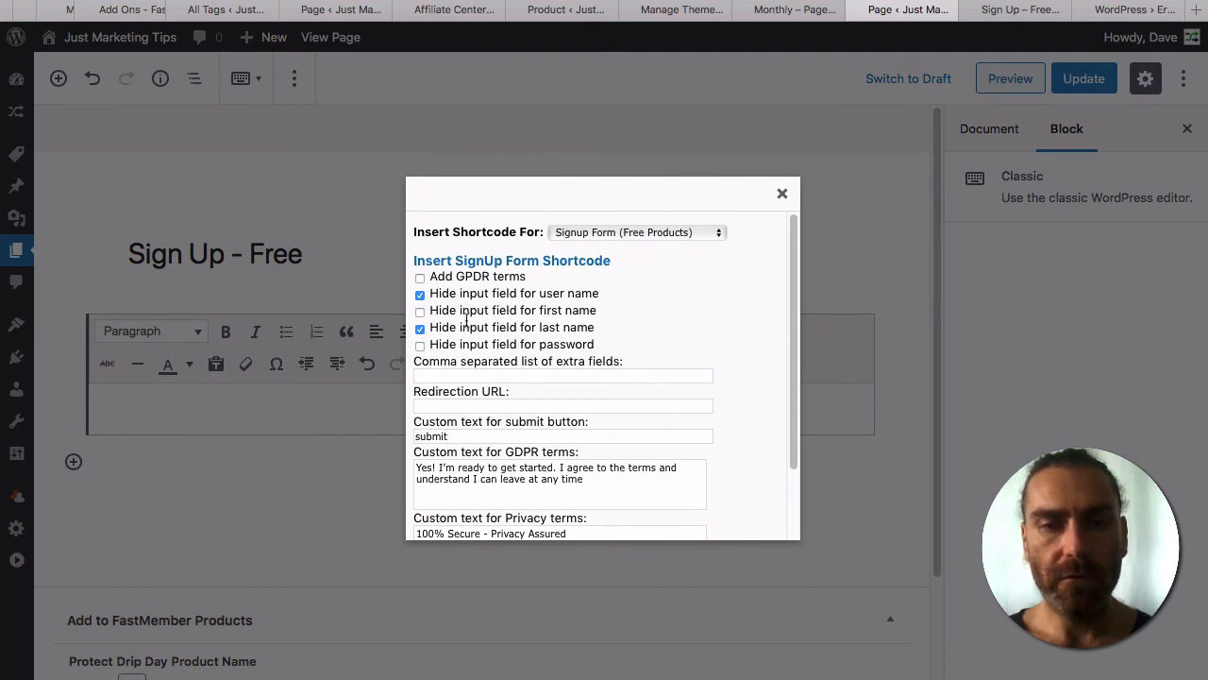
pyautogui.click(420, 346)
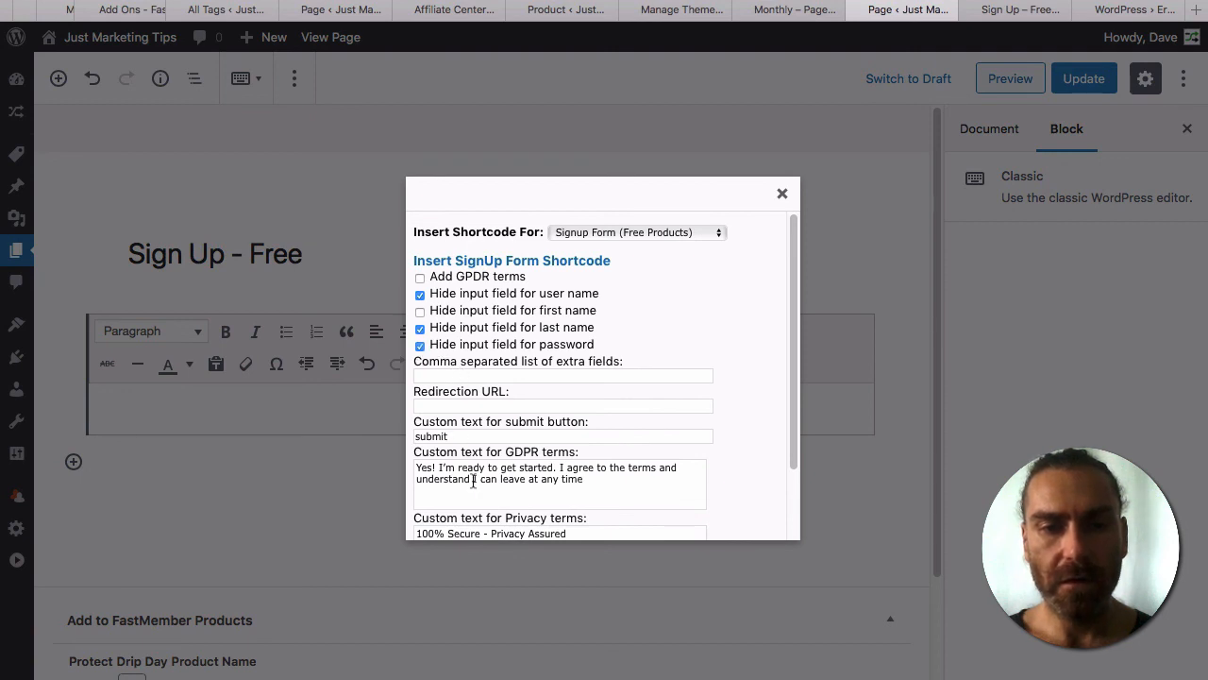
# Set the submit button text to 'Sign Me Up!' and insert the shortcode.
pyautogui.click(471, 436)
pyautogui.hotkey('ctrl', 'a')
pyautogui.write('S')
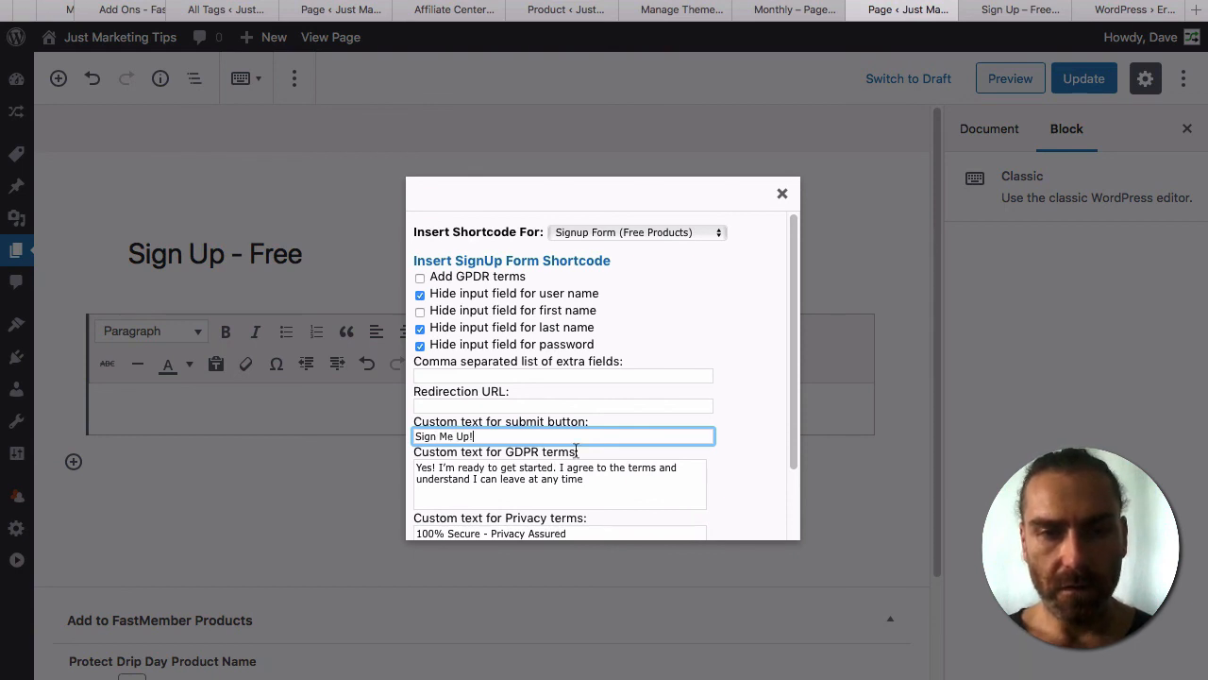
pyautogui.scroll(-3, 575, 451)
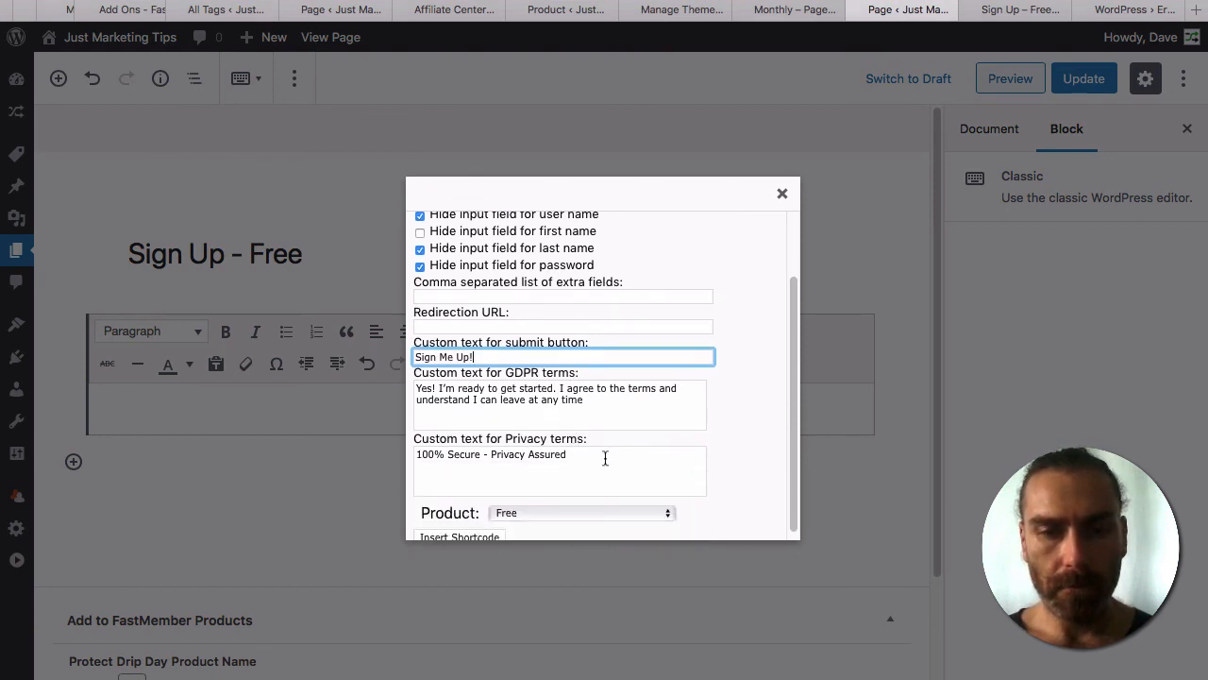
pyautogui.scroll(-2, 608, 462)
pyautogui.click(474, 534)
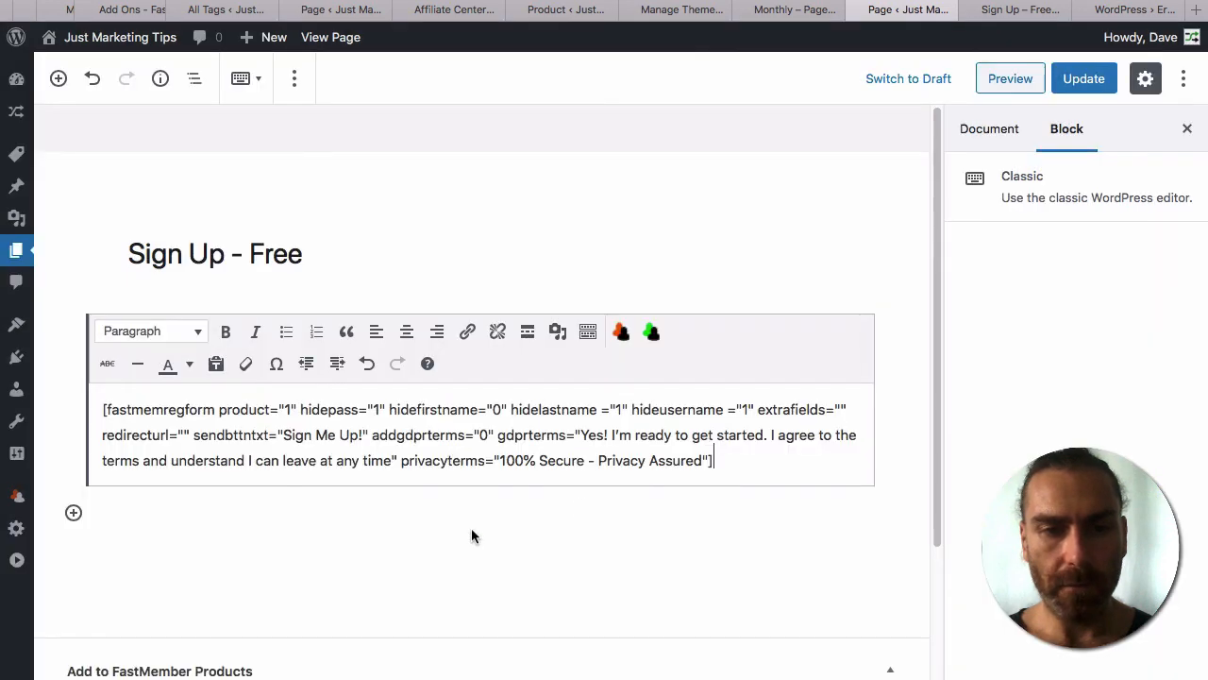
# Update the page and reload the live form to confirm First Name, Email and 'Sign Me Up!'.
pyautogui.click(1085, 80)
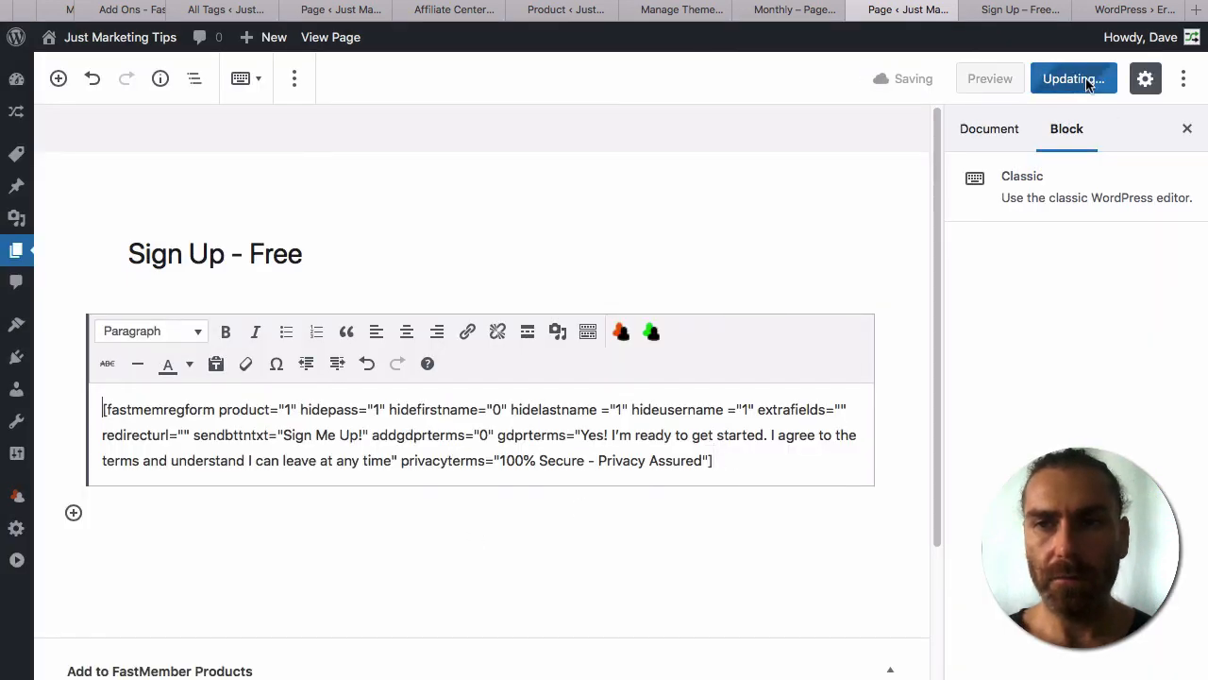
pyautogui.click(1022, 12)
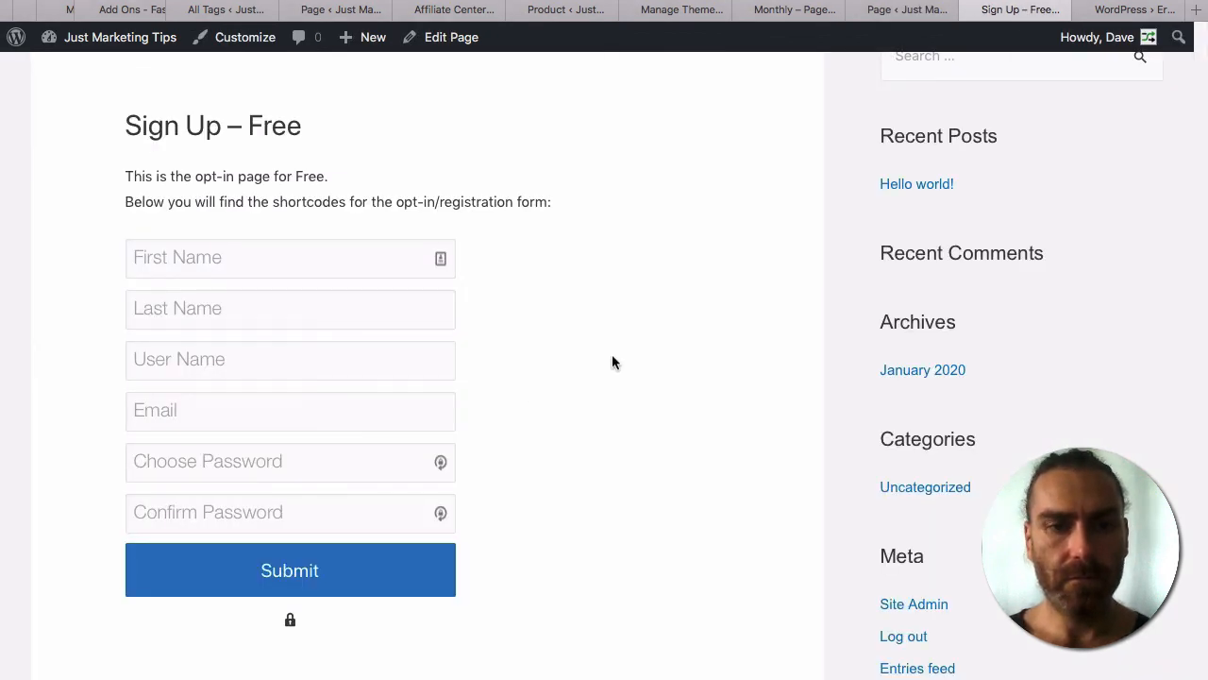
pyautogui.press('super+r')
pyautogui.scroll(2, 545, 345)
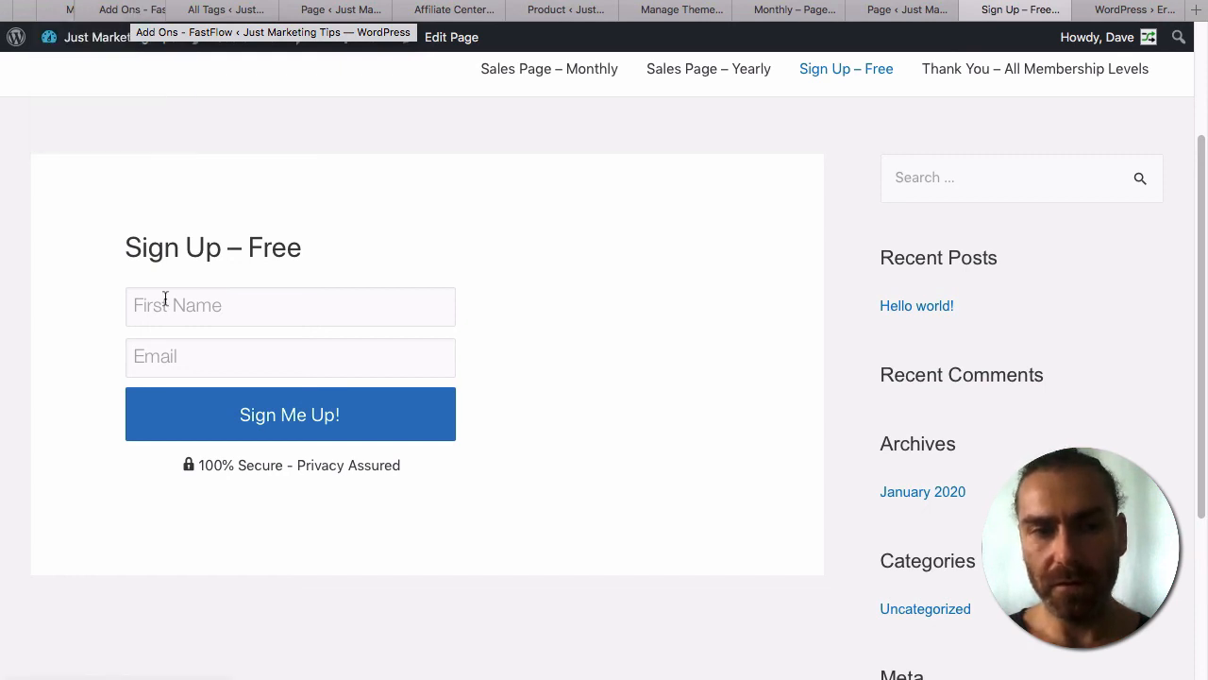
pyautogui.click(196, 308)
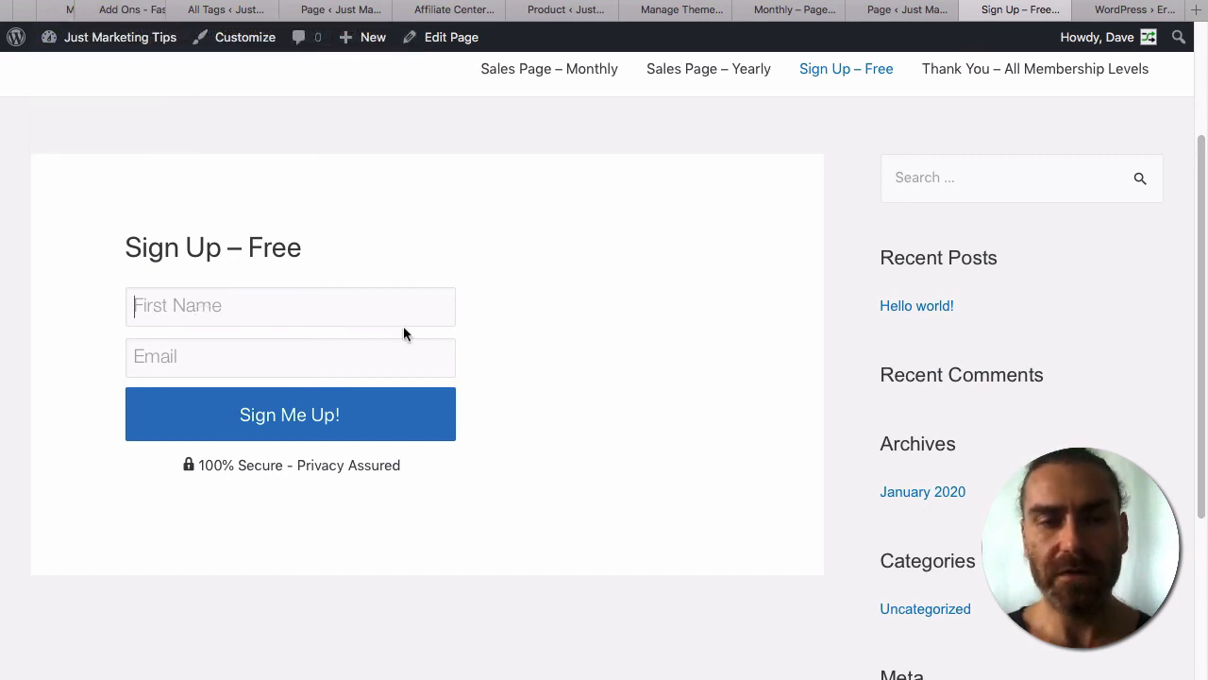